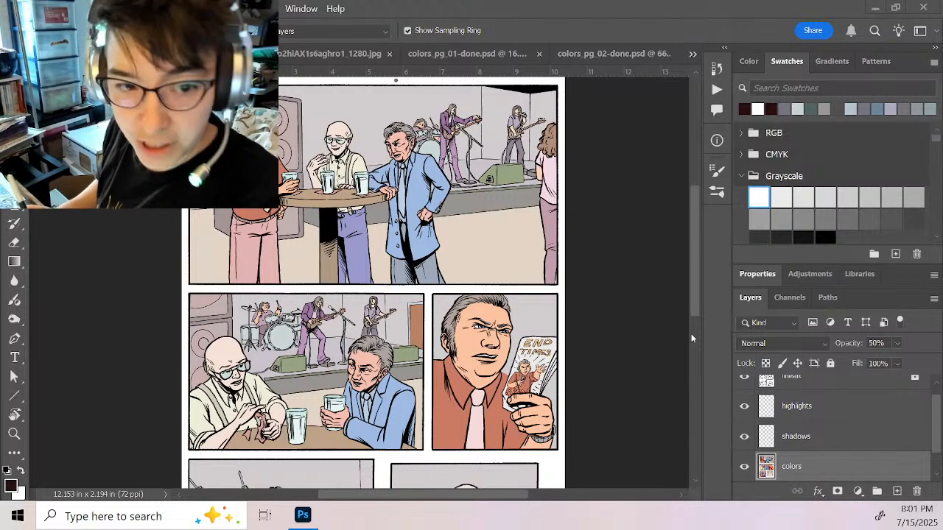
Look through the comic page's lineart, highlights, shadows and colors layers, selecting each one in turn
scroll(692, 265, up, 2)
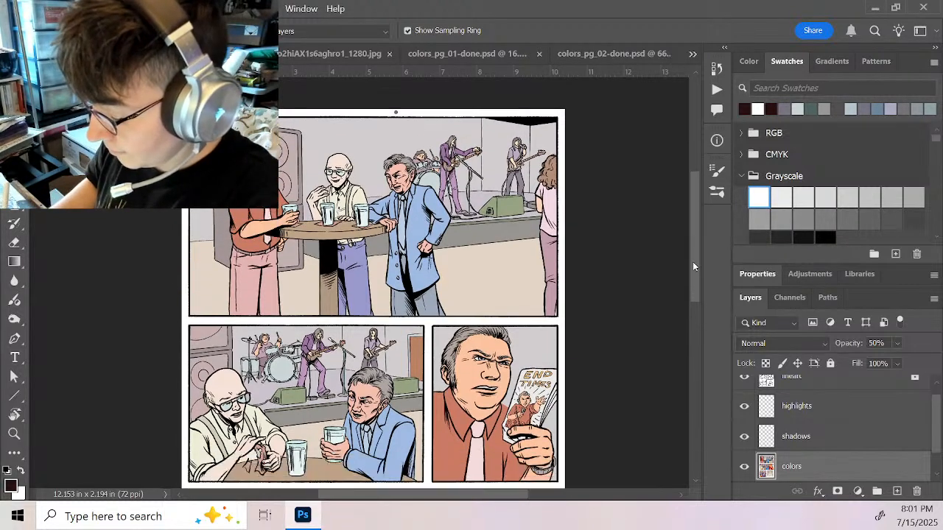
drag(693, 266, 693, 274)
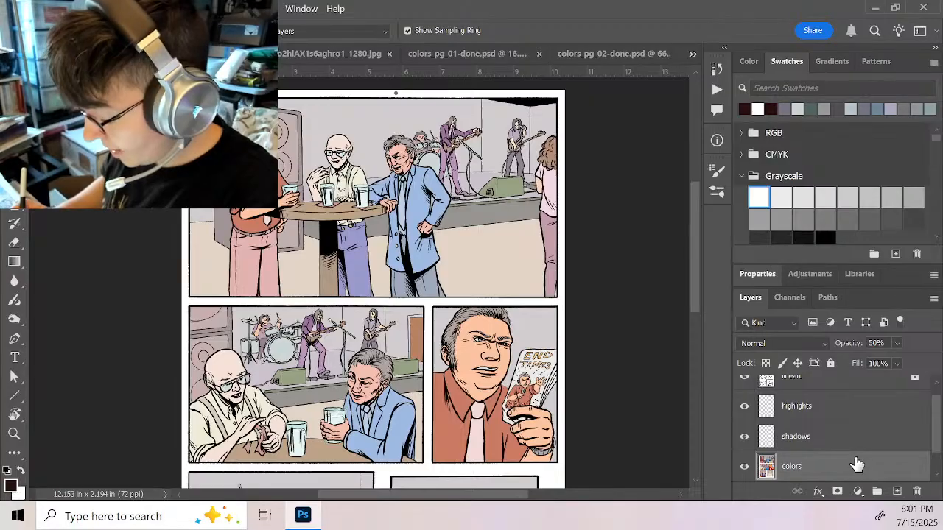
drag(935, 431, 938, 419)
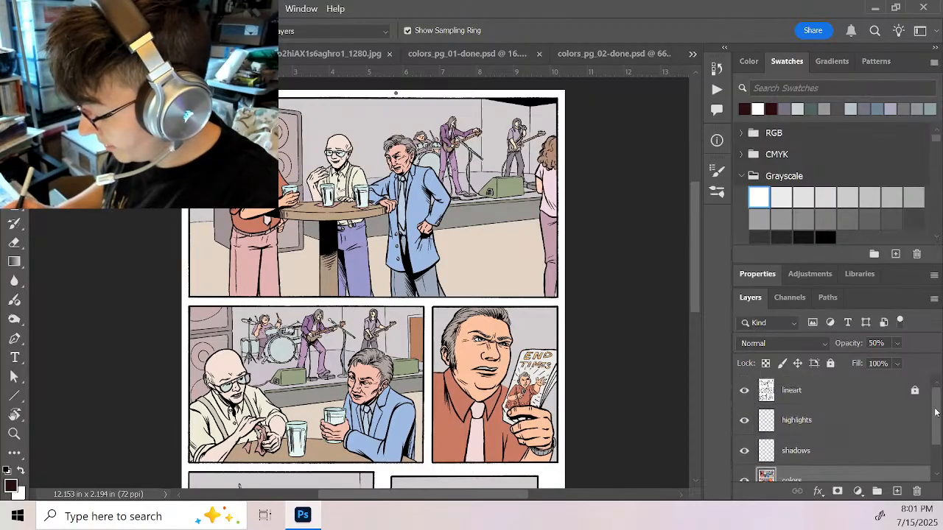
click(831, 398)
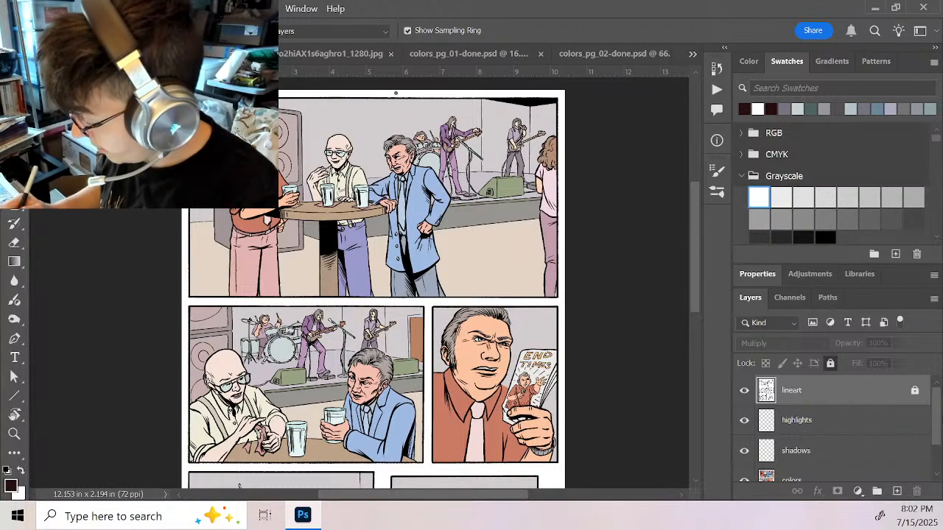
click(879, 421)
click(806, 451)
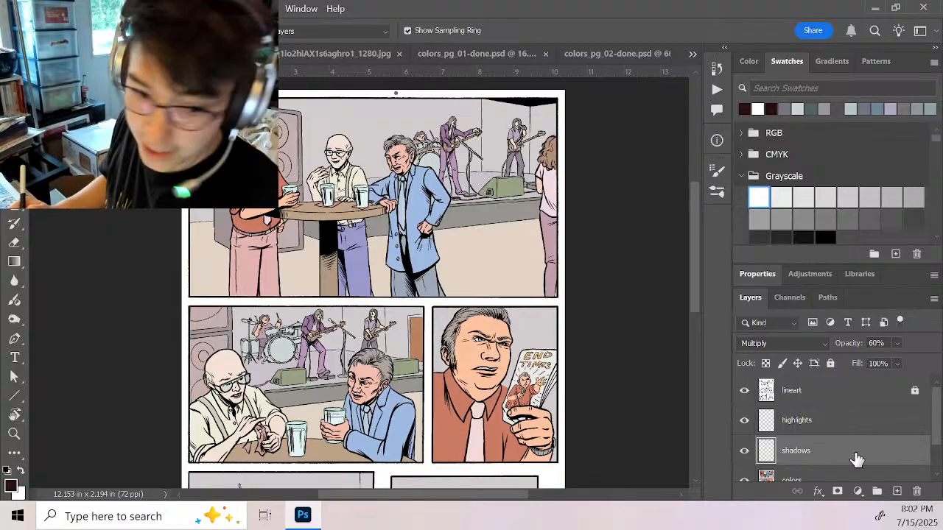
scroll(934, 407, down, 2)
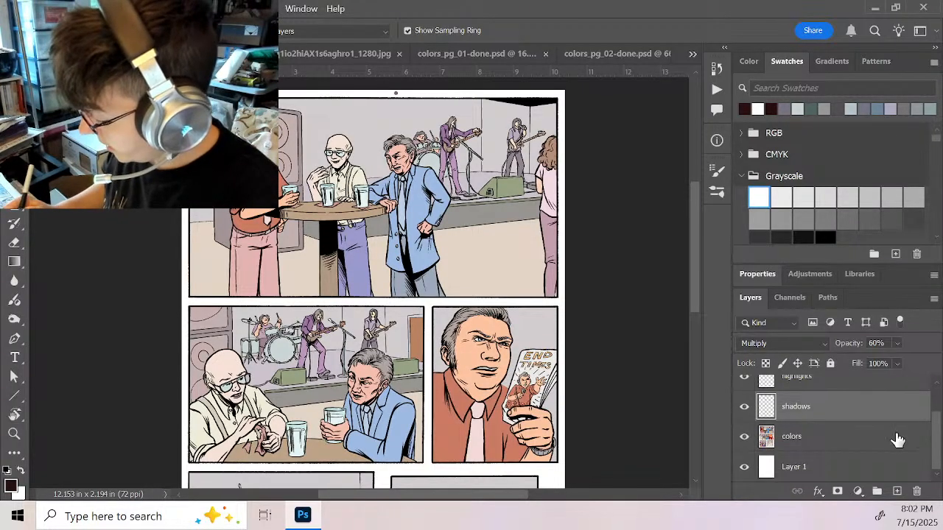
click(855, 441)
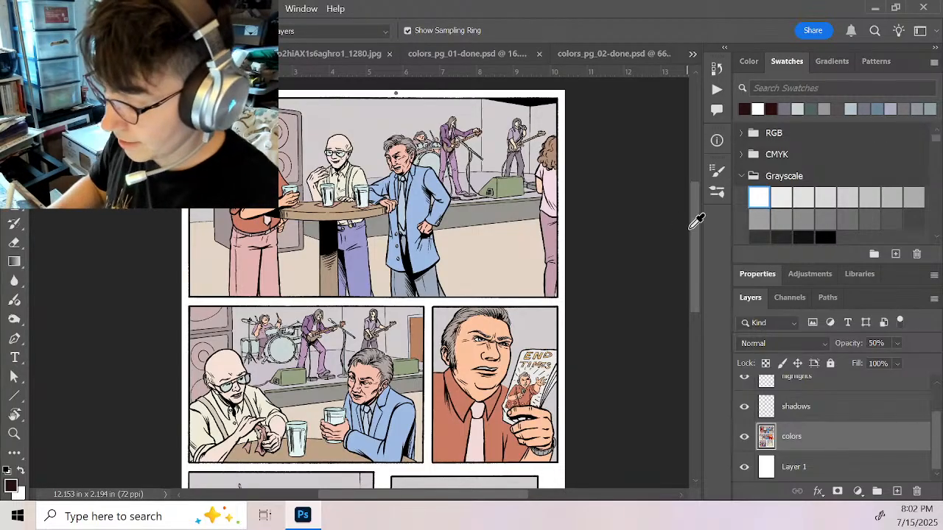
Compare the settings of the colors layer with those of the white Layer 1 beneath it, leaving the colors layer selected
scroll(696, 217, down, 2)
scroll(702, 242, up, 1)
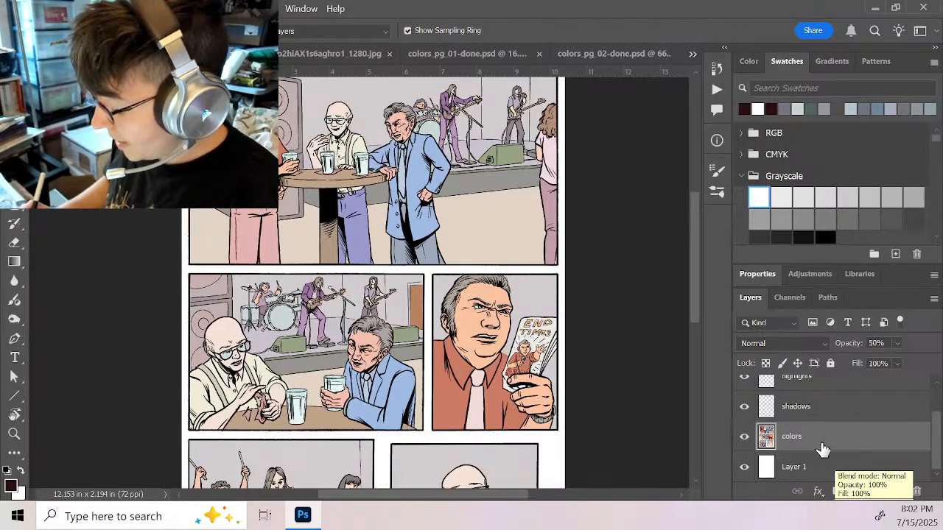
click(790, 475)
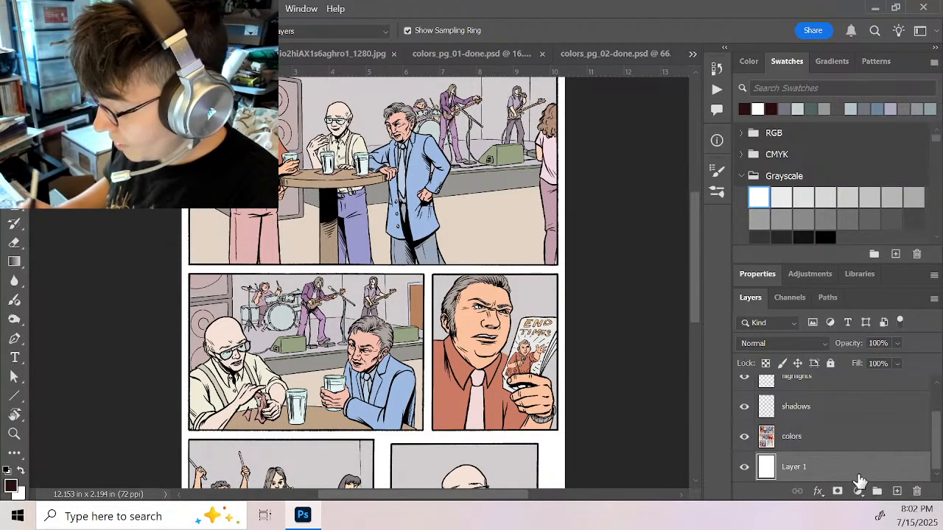
click(868, 450)
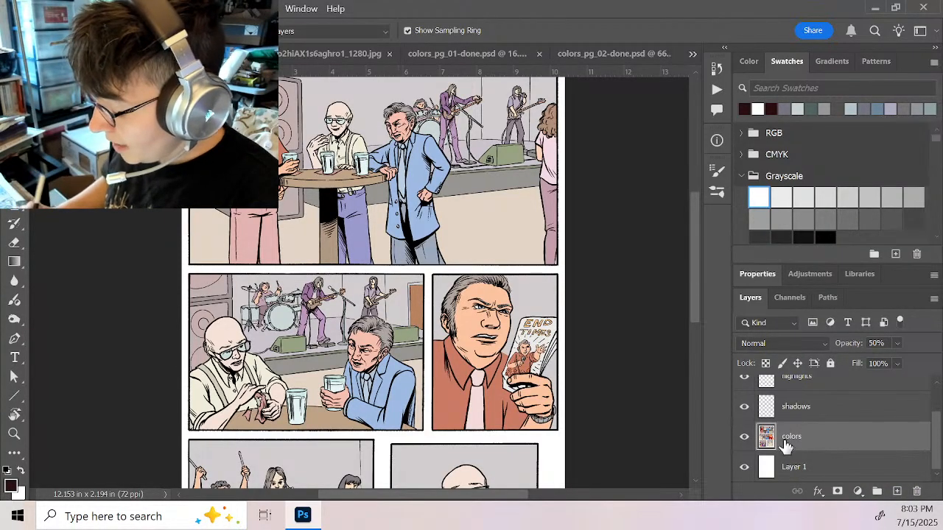
click(824, 470)
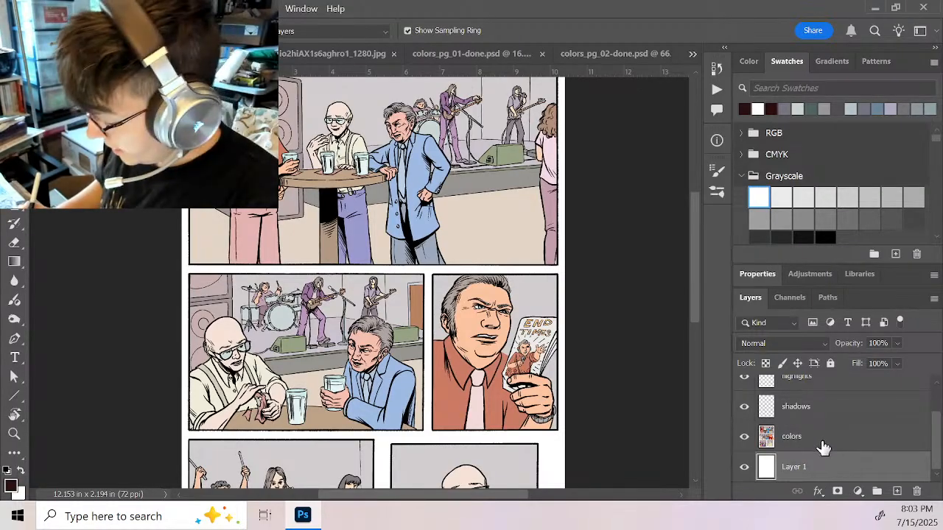
click(818, 446)
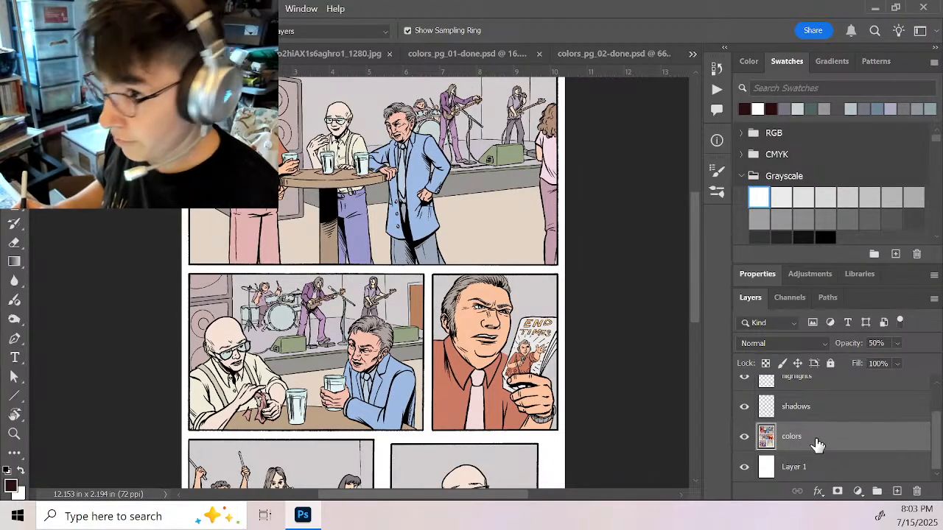
Preview the colors layer at 100% opacity and set it back to 50%
click(897, 344)
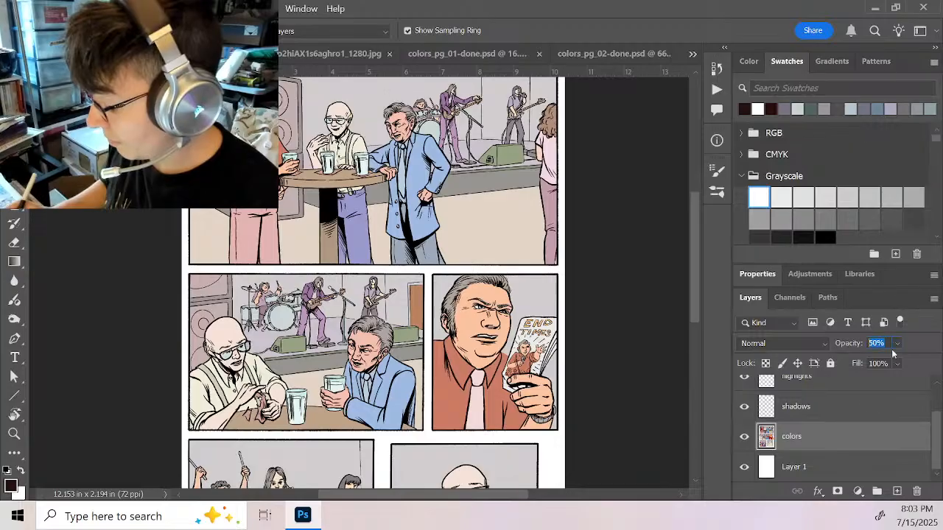
drag(897, 362, 931, 360)
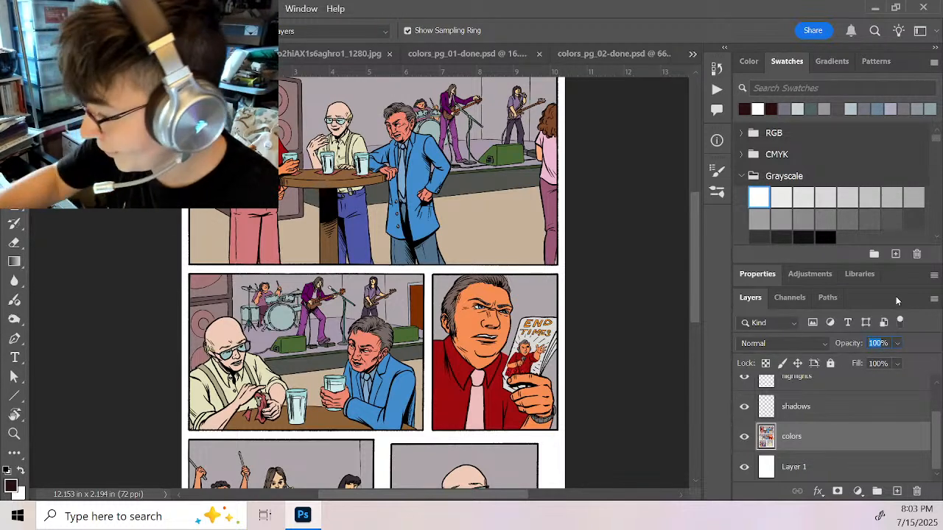
text(50)
key(Return)
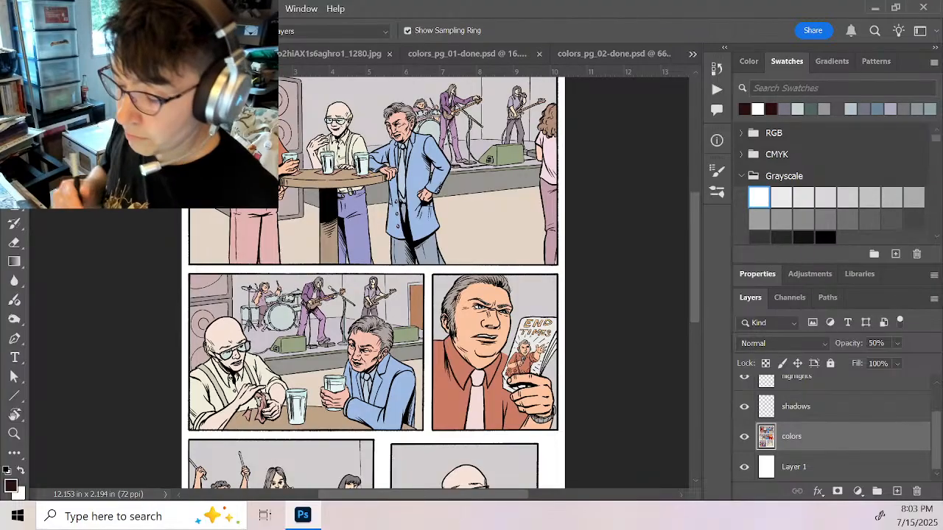
Turn off Contiguous for the Magic Wand and select all areas of the orange skin tone on the colors layer
scroll(694, 247, up, 1)
drag(695, 248, 694, 249)
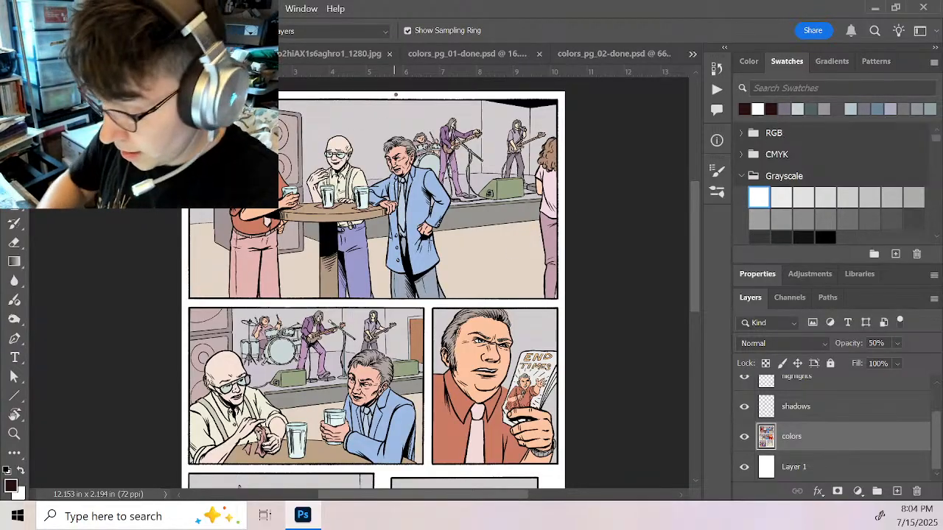
key(b)
key(z)
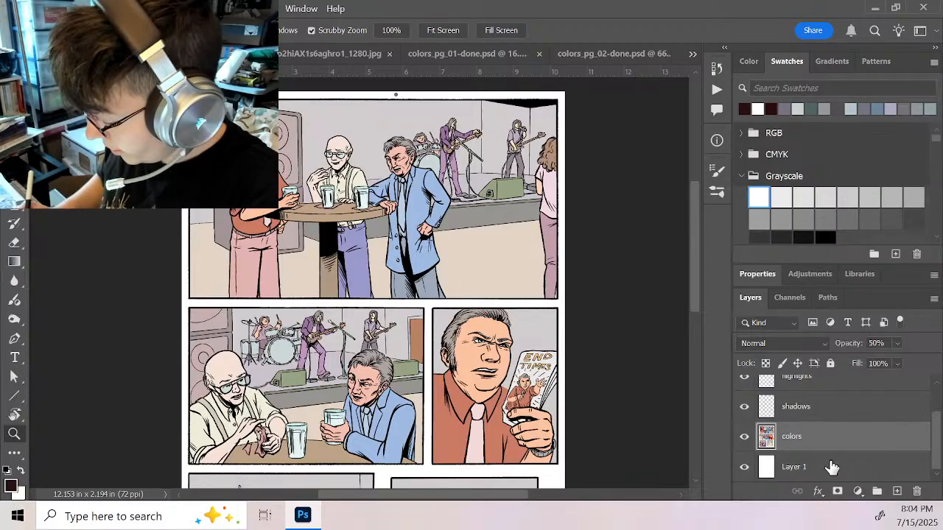
key(w)
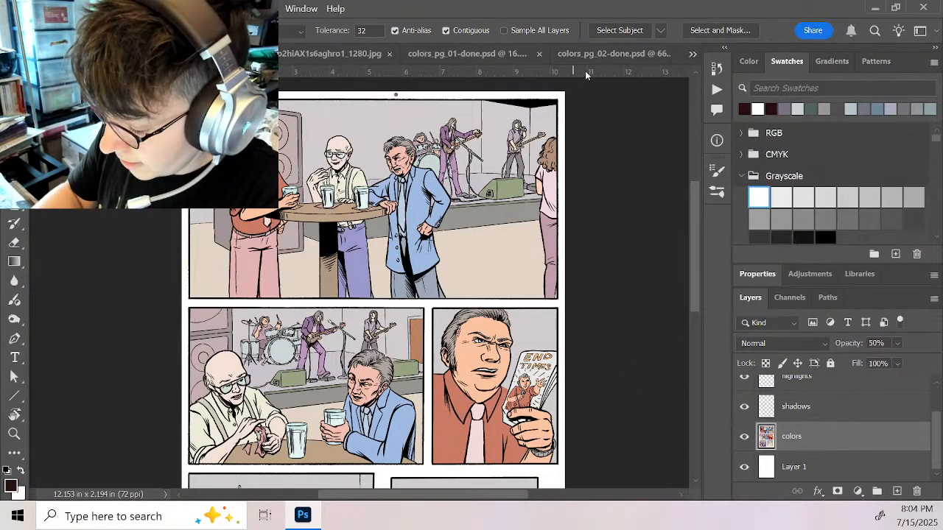
click(446, 31)
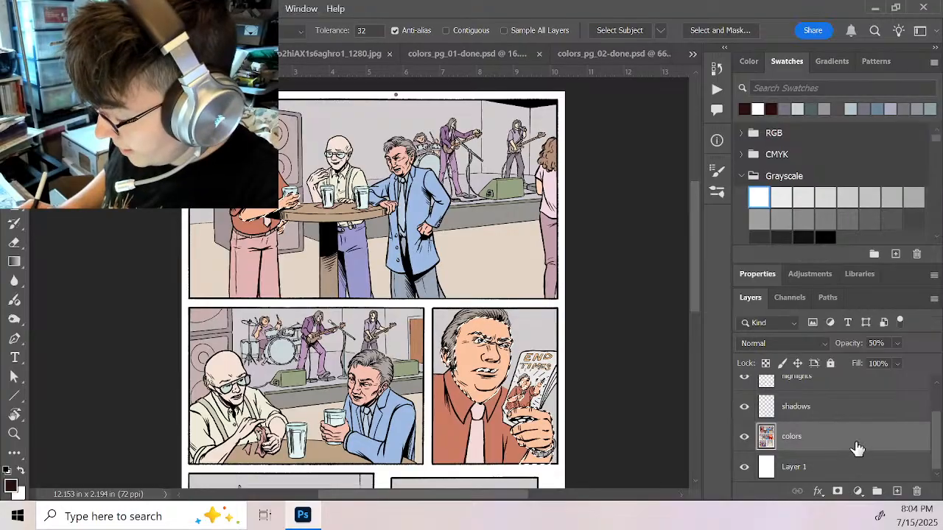
On the shadows layer, paint dark shadows on the ear, jawline and under the chin of the red-shirted man in the first panel
click(847, 410)
key(z)
click(274, 175)
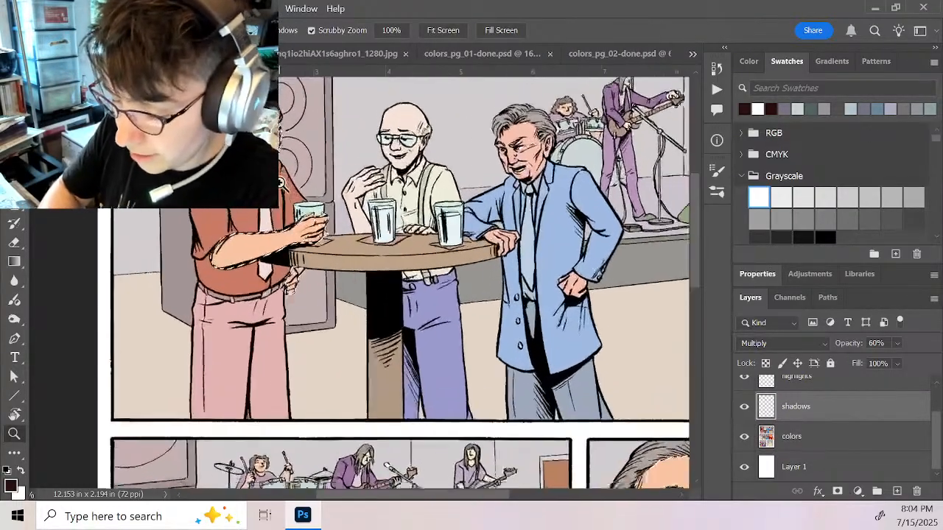
drag(282, 183, 285, 160)
key(space)
drag(274, 129, 434, 292)
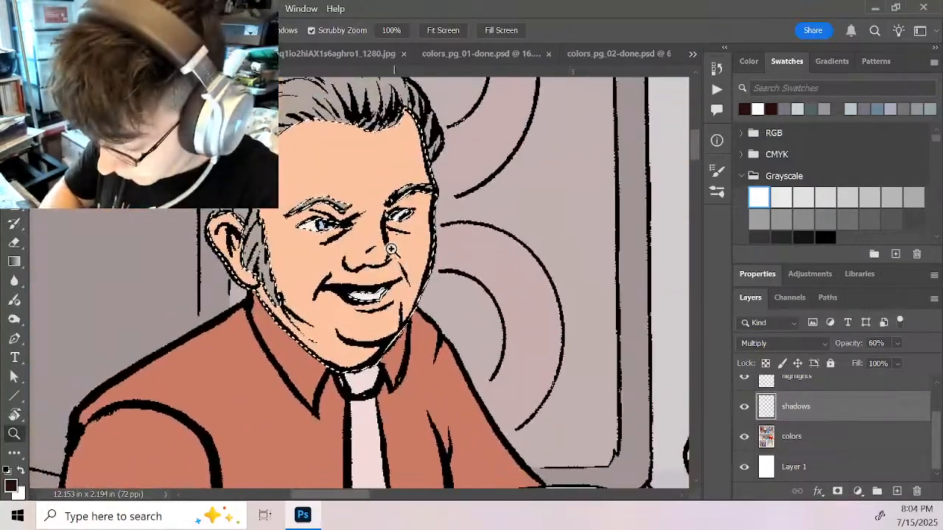
key(b)
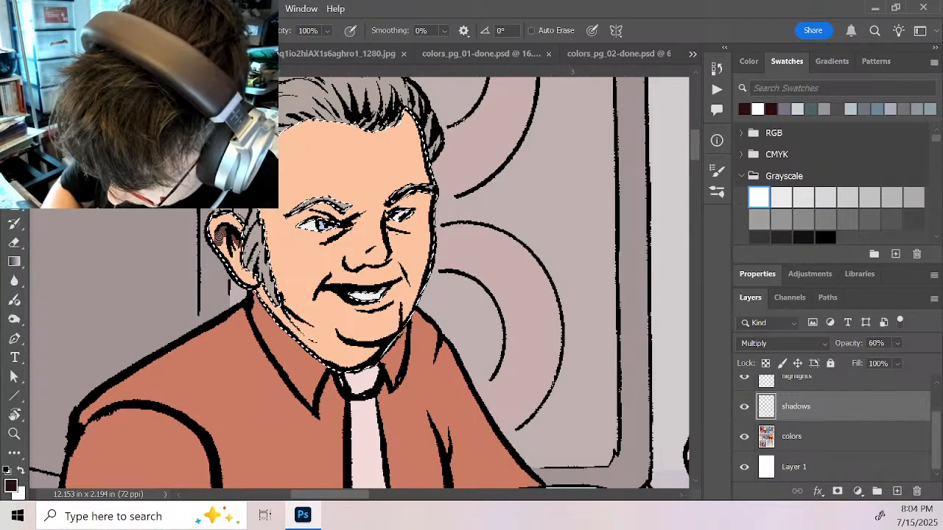
mouse_move(221, 236)
mouse_down()
mouse_move(235, 275)
mouse_move(253, 295)
mouse_move(240, 278)
mouse_move(264, 286)
mouse_move(283, 326)
mouse_up()
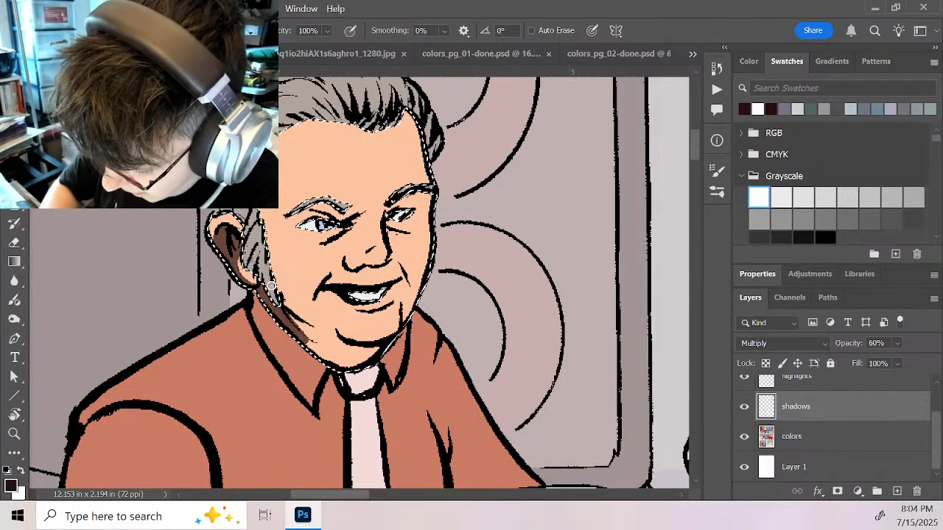
mouse_move(271, 286)
mouse_down()
mouse_move(343, 338)
mouse_move(308, 322)
mouse_move(319, 336)
mouse_move(308, 342)
mouse_move(349, 346)
mouse_move(338, 331)
mouse_move(358, 358)
mouse_move(375, 356)
mouse_move(384, 343)
mouse_move(335, 328)
mouse_move(356, 340)
mouse_move(415, 322)
mouse_up()
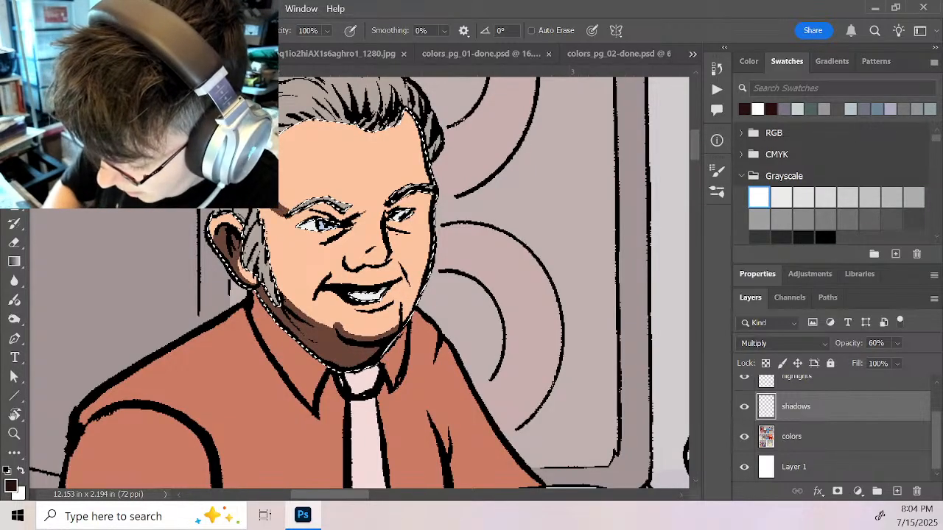
Shade the man's temple, eye sockets, nose and the creases around his mouth, and swap the foreground colour to white
mouse_move(280, 217)
mouse_down()
mouse_move(357, 220)
mouse_move(333, 236)
mouse_move(341, 231)
mouse_move(287, 220)
mouse_up()
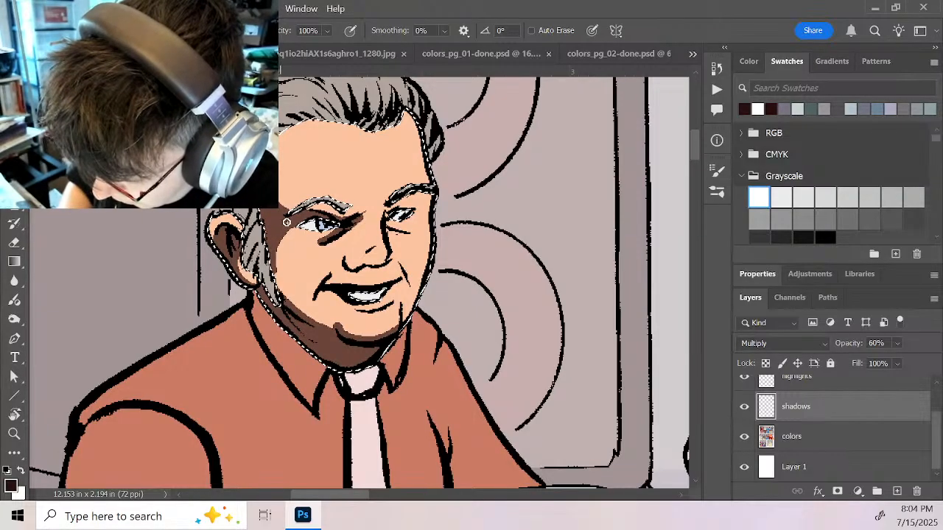
drag(274, 274, 284, 296)
mouse_move(343, 260)
mouse_down()
mouse_move(368, 221)
mouse_move(354, 221)
mouse_move(366, 206)
mouse_move(352, 223)
mouse_move(358, 235)
mouse_move(355, 226)
mouse_move(391, 225)
mouse_move(413, 208)
mouse_move(388, 214)
mouse_move(433, 206)
mouse_move(423, 204)
mouse_move(389, 223)
mouse_move(415, 233)
mouse_move(426, 214)
mouse_up()
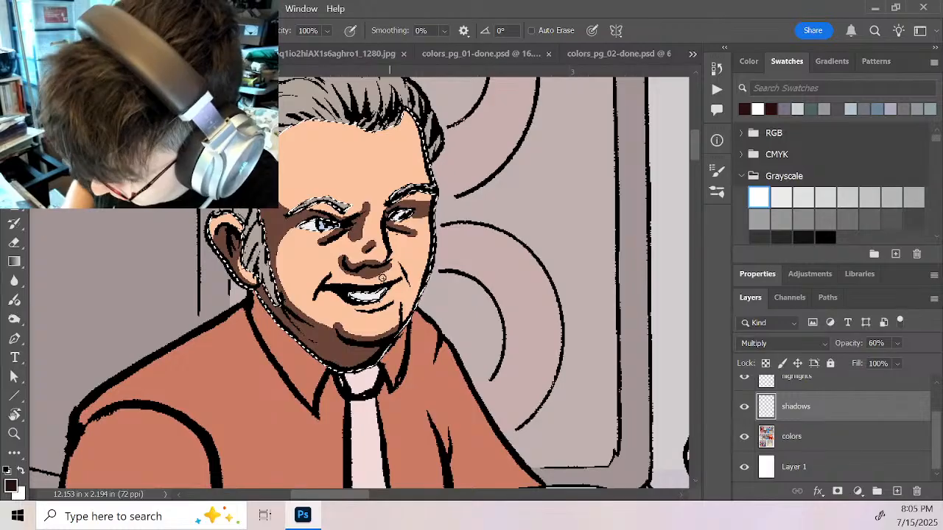
drag(389, 262, 409, 286)
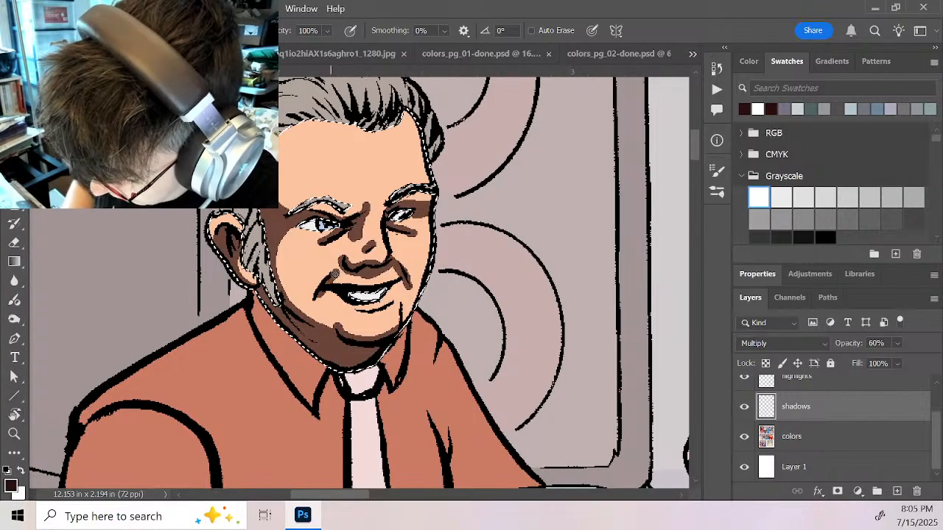
mouse_move(357, 311)
mouse_down()
mouse_move(398, 310)
mouse_move(405, 323)
mouse_up()
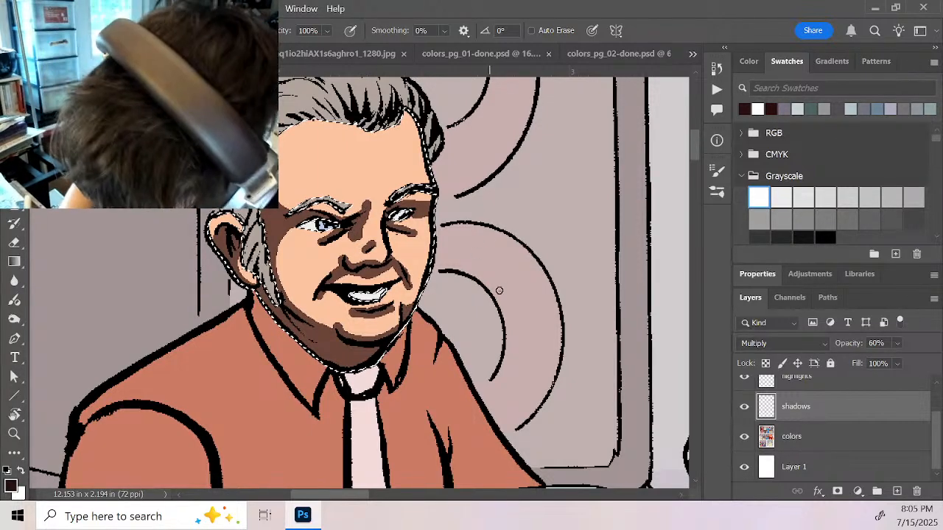
key(x)
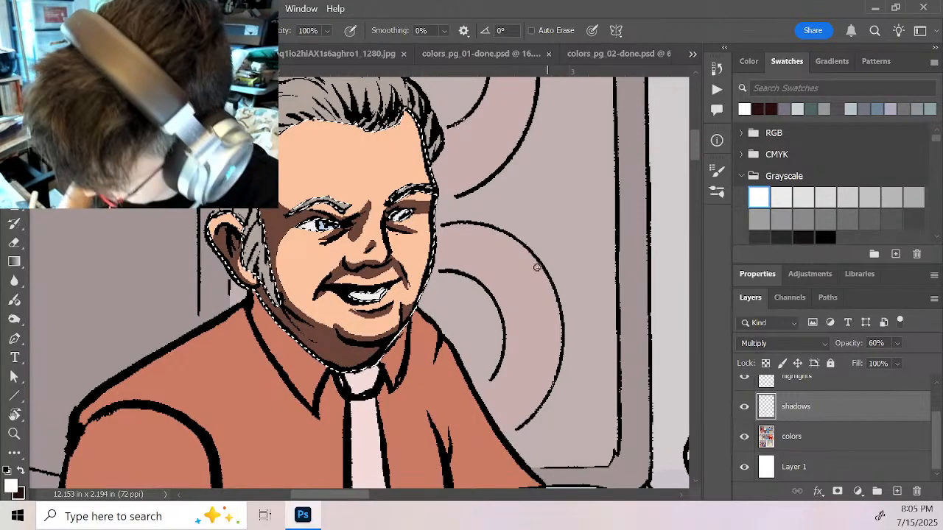
Paint dark shadows along the elbow and underside of the red-shirted man's forearm and across the lower part of his hand
drag(501, 379, 452, 197)
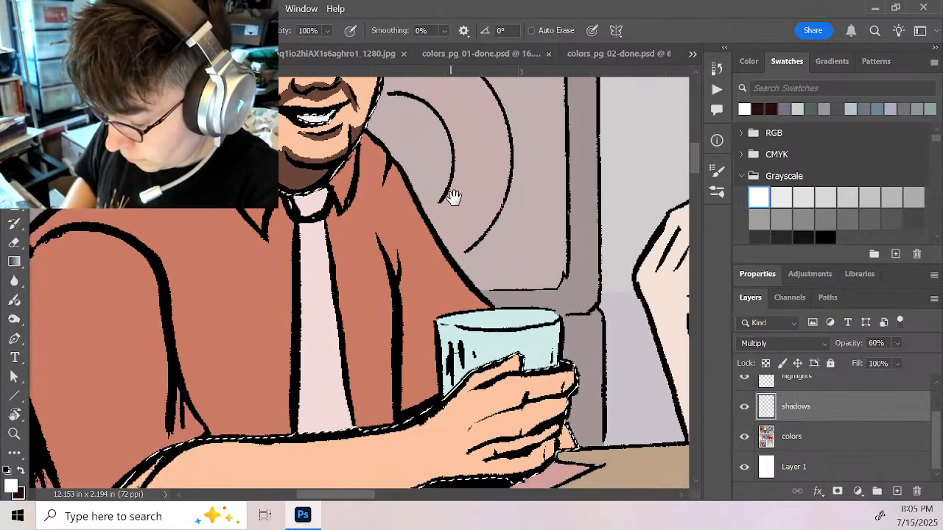
mouse_move(493, 263)
mouse_down()
mouse_move(481, 184)
mouse_move(553, 164)
mouse_up()
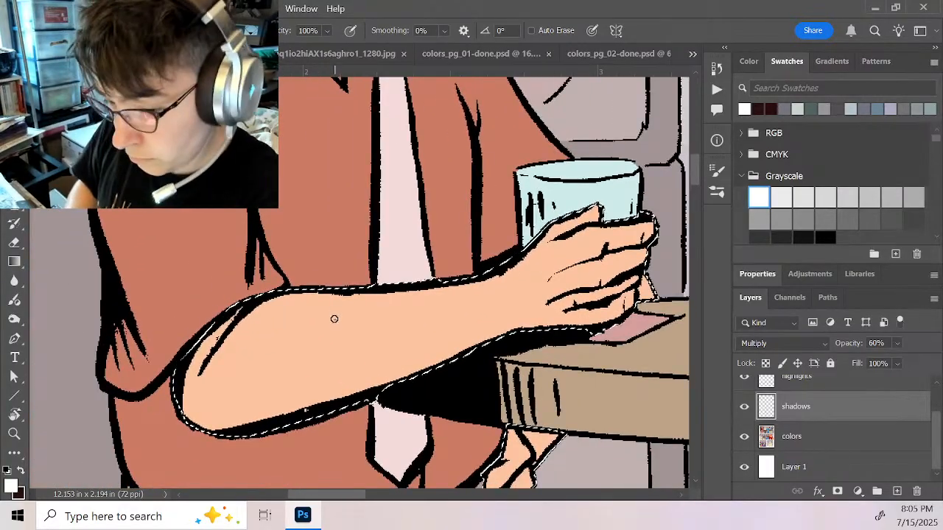
key(x)
mouse_move(244, 299)
mouse_down()
mouse_move(190, 434)
mouse_move(214, 310)
mouse_move(222, 446)
mouse_up()
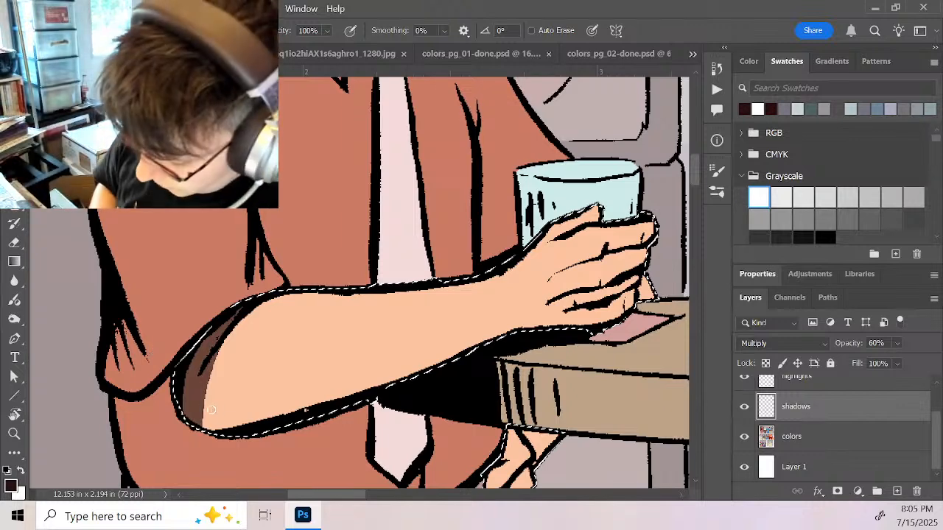
mouse_move(196, 384)
mouse_down()
mouse_move(218, 407)
mouse_move(359, 388)
mouse_move(438, 357)
mouse_move(330, 387)
mouse_move(515, 331)
mouse_move(224, 409)
mouse_move(297, 403)
mouse_up()
mouse_move(512, 332)
mouse_down()
mouse_move(611, 307)
mouse_move(561, 324)
mouse_move(608, 306)
mouse_move(584, 320)
mouse_move(629, 294)
mouse_move(612, 317)
mouse_move(628, 295)
mouse_move(592, 320)
mouse_move(624, 292)
mouse_move(537, 315)
mouse_move(637, 279)
mouse_move(504, 322)
mouse_move(488, 337)
mouse_up()
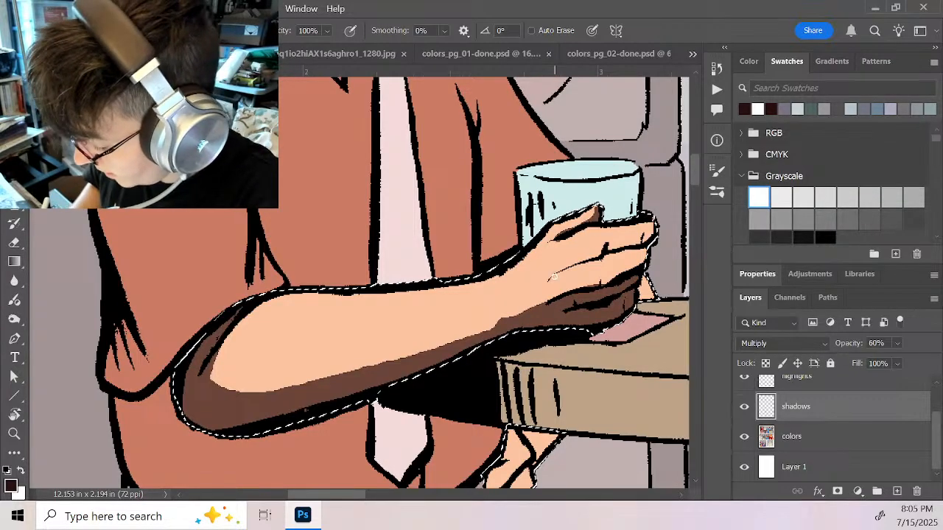
Add shadows between the fingers holding the glass and touch up the shading on the hand with white
mouse_move(553, 277)
mouse_down()
mouse_move(609, 247)
mouse_move(641, 245)
mouse_move(605, 256)
mouse_move(645, 244)
mouse_move(644, 258)
mouse_move(643, 235)
mouse_move(634, 274)
mouse_move(636, 265)
mouse_move(598, 277)
mouse_move(566, 303)
mouse_move(611, 294)
mouse_up()
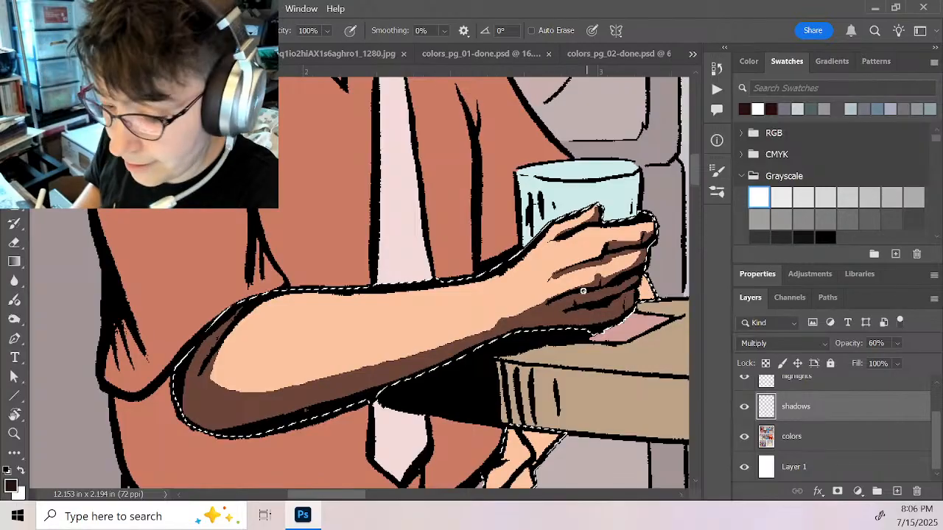
key(x)
drag(551, 278, 572, 277)
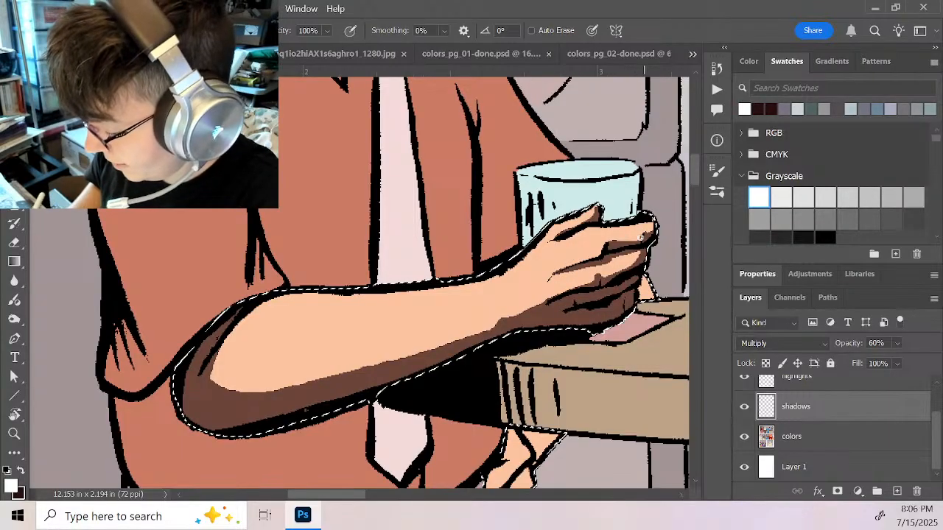
Swap back to the dark foreground colour and shade the wrist and fingers of the red-shirted man's other hand below the table
drag(627, 379, 480, 341)
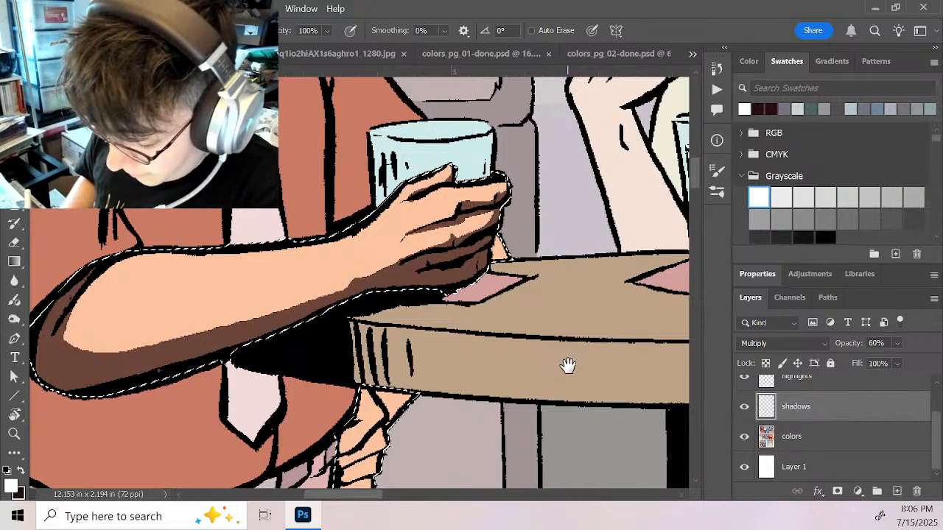
drag(566, 368, 564, 329)
key(x)
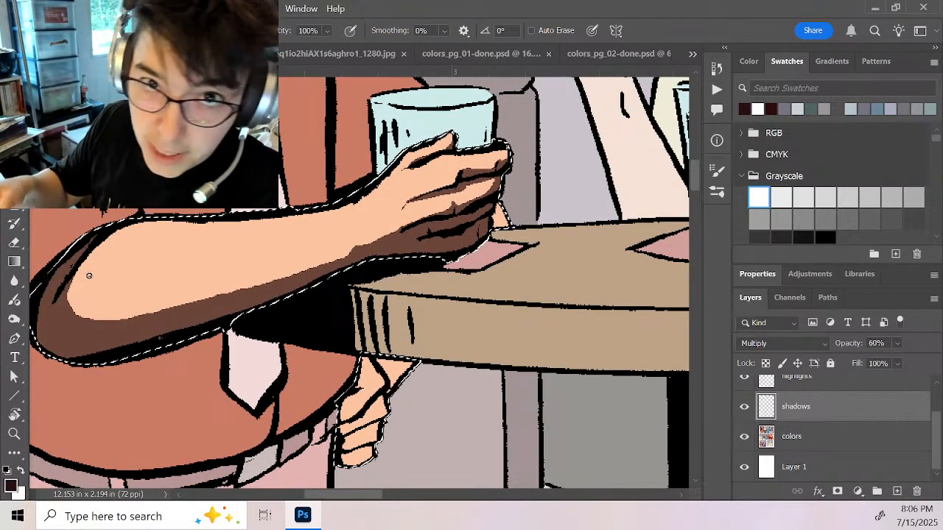
mouse_move(425, 361)
mouse_down()
mouse_move(393, 386)
mouse_move(401, 339)
mouse_move(467, 198)
mouse_up()
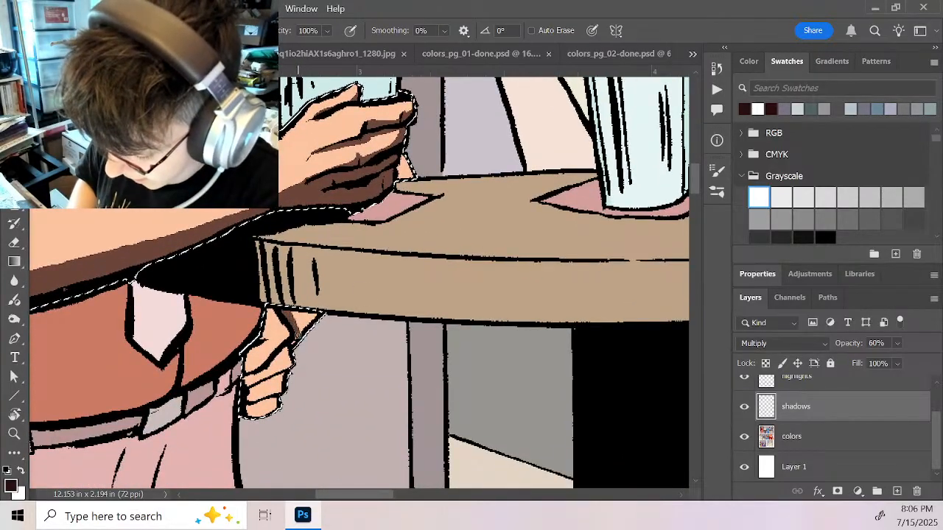
mouse_move(298, 336)
mouse_down()
mouse_move(319, 311)
mouse_move(288, 317)
mouse_up()
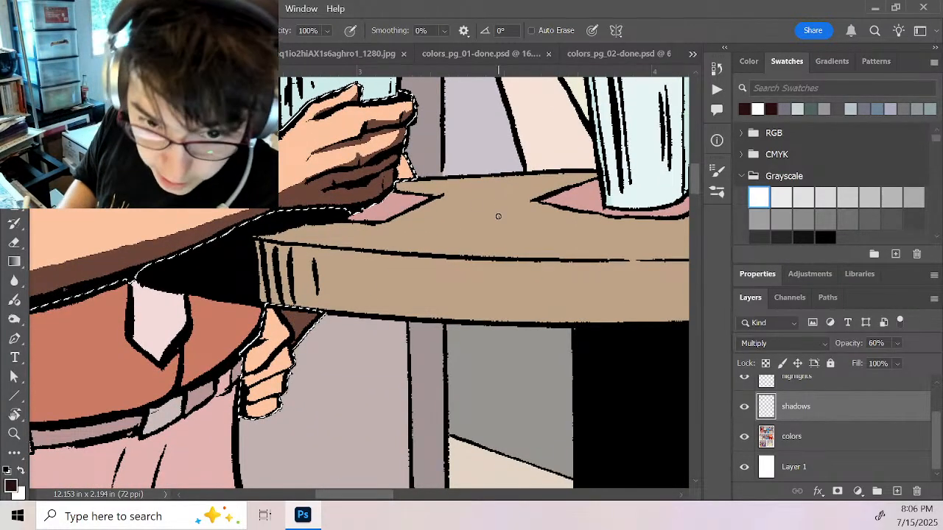
drag(357, 354, 476, 231)
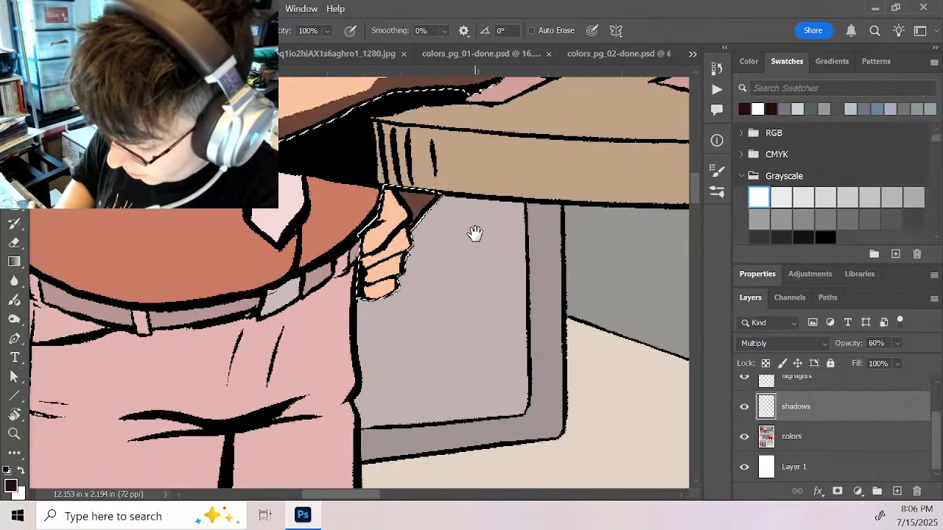
mouse_move(363, 234)
mouse_down()
mouse_move(406, 218)
mouse_move(373, 246)
mouse_move(418, 213)
mouse_move(384, 219)
mouse_move(380, 204)
mouse_move(380, 216)
mouse_move(401, 215)
mouse_move(395, 244)
mouse_move(405, 224)
mouse_move(360, 265)
mouse_move(408, 254)
mouse_move(375, 261)
mouse_move(401, 226)
mouse_move(359, 276)
mouse_move(374, 270)
mouse_move(366, 283)
mouse_move(374, 288)
mouse_move(403, 275)
mouse_move(367, 292)
mouse_move(396, 286)
mouse_up()
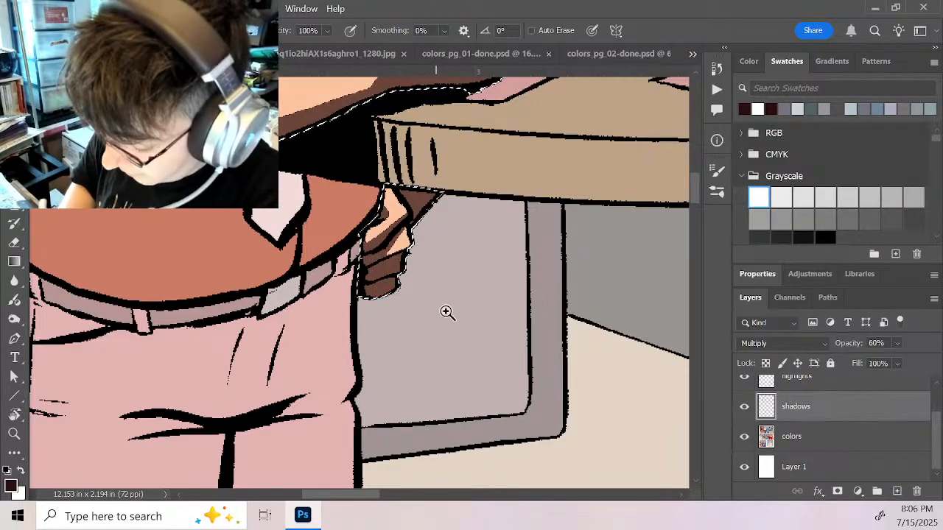
In the close-up panel of the red-shirted man, paint dark shadows inside his ear and on the lobe, touching up with white
key(z)
alt+click(450, 312)
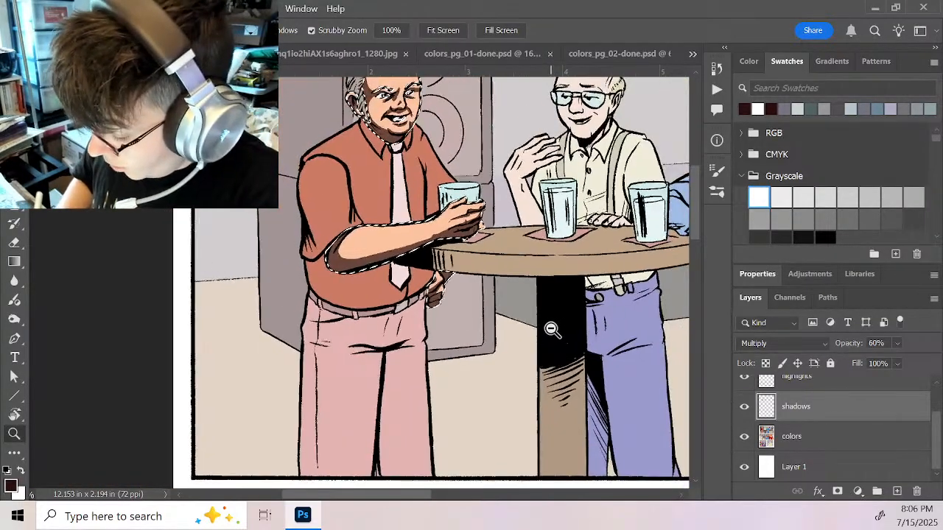
alt+click(554, 328)
drag(621, 381, 408, 152)
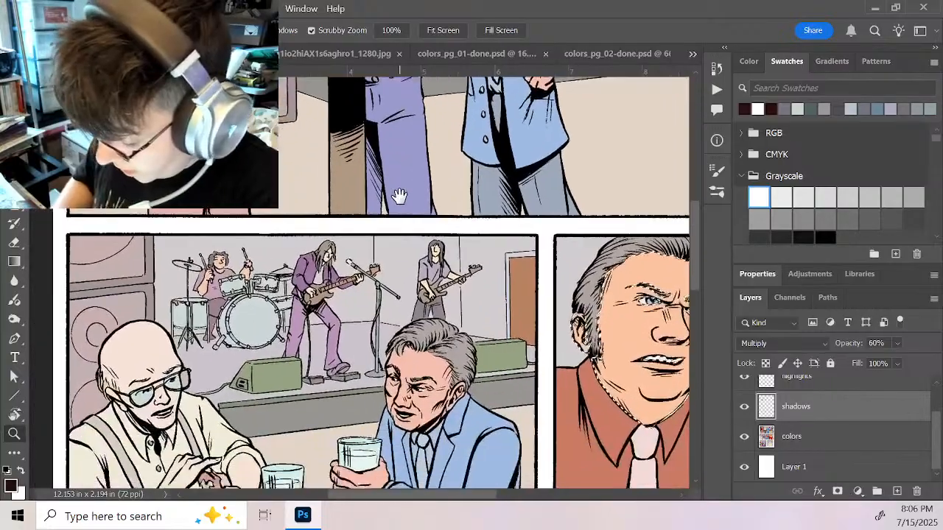
drag(480, 365, 293, 254)
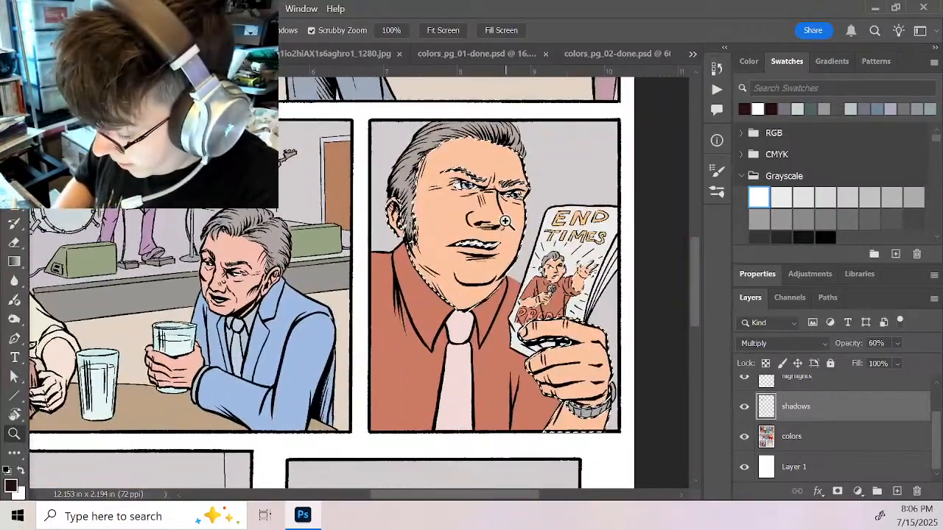
click(508, 220)
click(457, 213)
click(438, 190)
drag(429, 190, 562, 194)
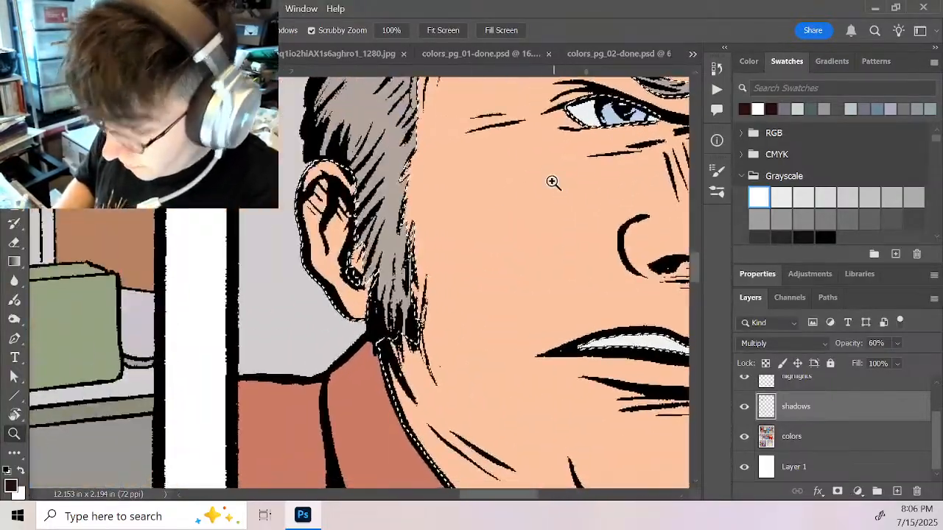
key(b)
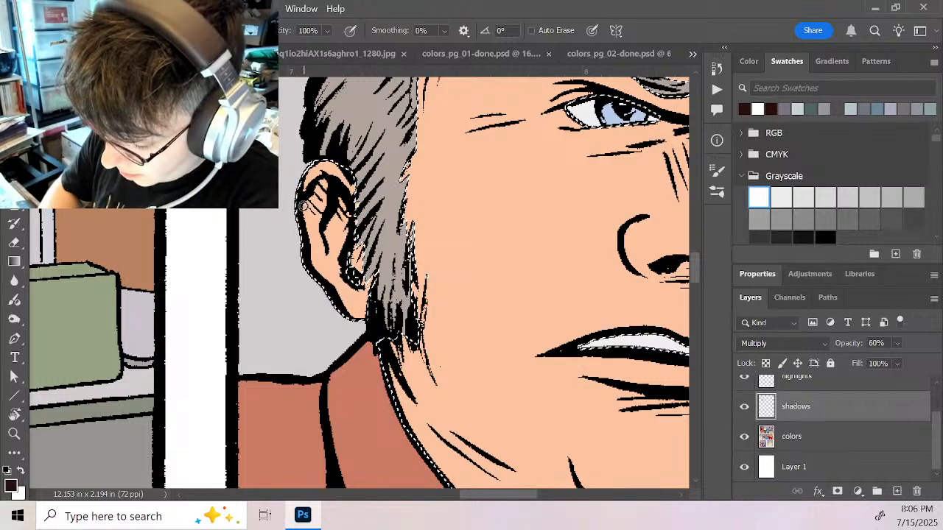
mouse_move(302, 202)
mouse_down()
mouse_move(329, 176)
mouse_move(347, 203)
mouse_move(318, 197)
mouse_move(302, 212)
mouse_move(317, 208)
mouse_move(322, 182)
mouse_move(328, 212)
mouse_up()
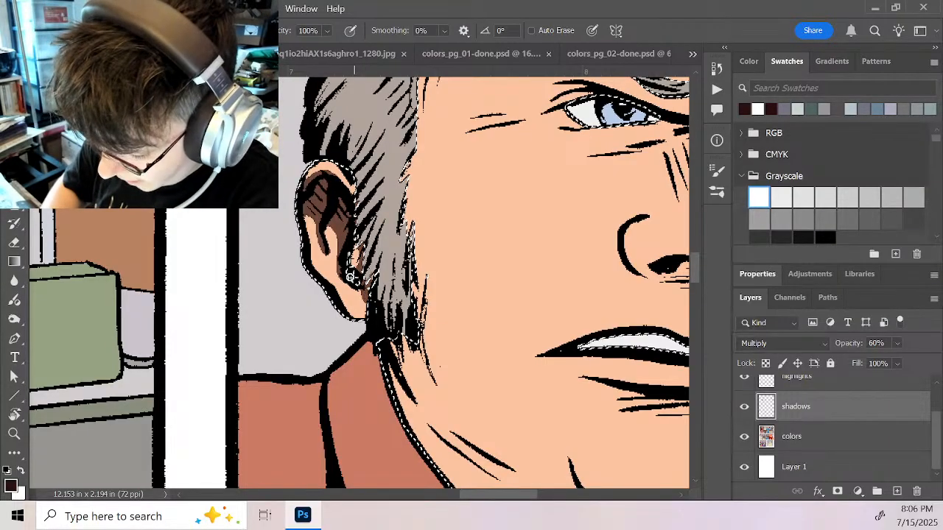
mouse_move(351, 277)
mouse_down()
mouse_move(354, 320)
mouse_move(347, 315)
mouse_move(368, 299)
mouse_up()
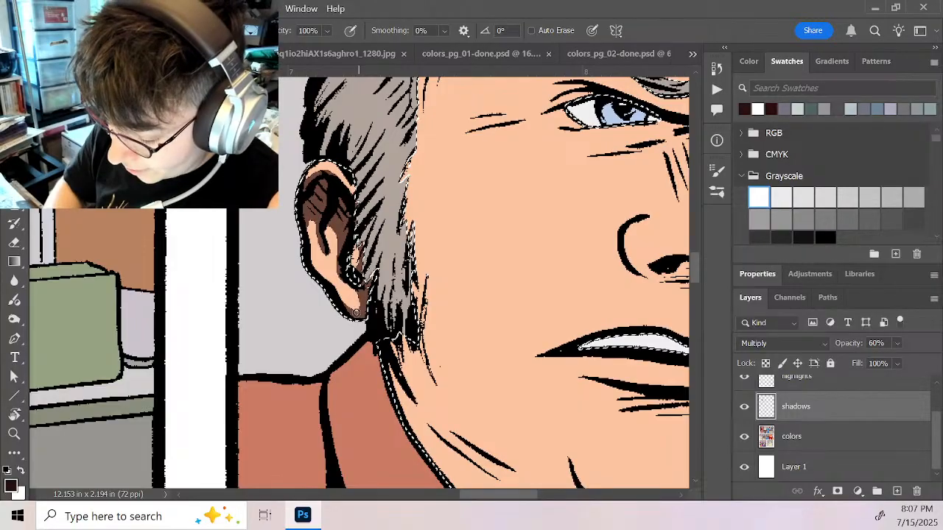
key(x)
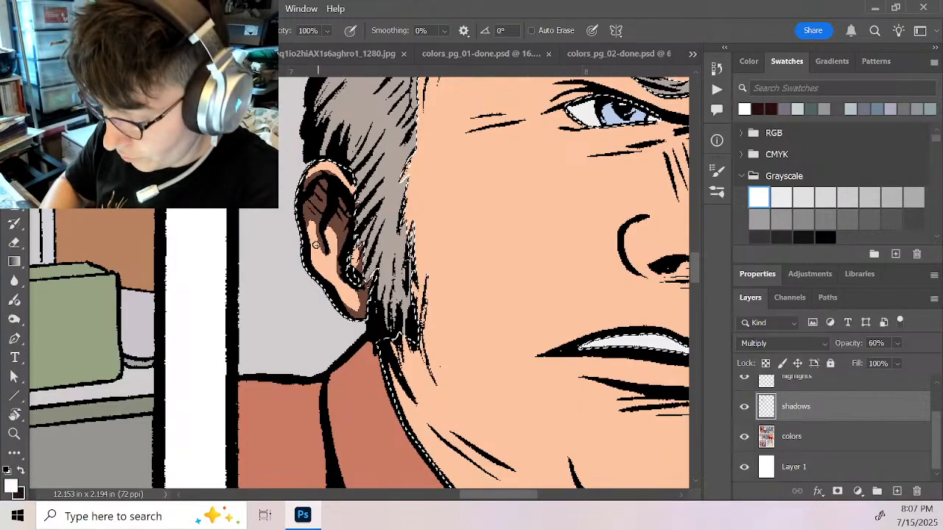
drag(316, 245, 331, 262)
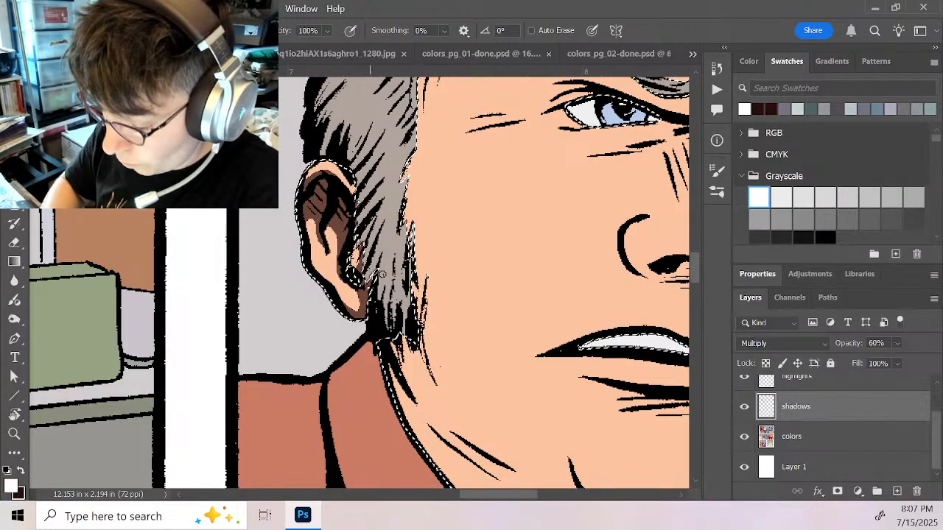
Paint dark shadows along the close-up face's jawline, under the chin and across the neck down to the shirt collar
mouse_move(489, 358)
mouse_down()
mouse_move(351, 231)
mouse_move(333, 226)
mouse_up()
key(x)
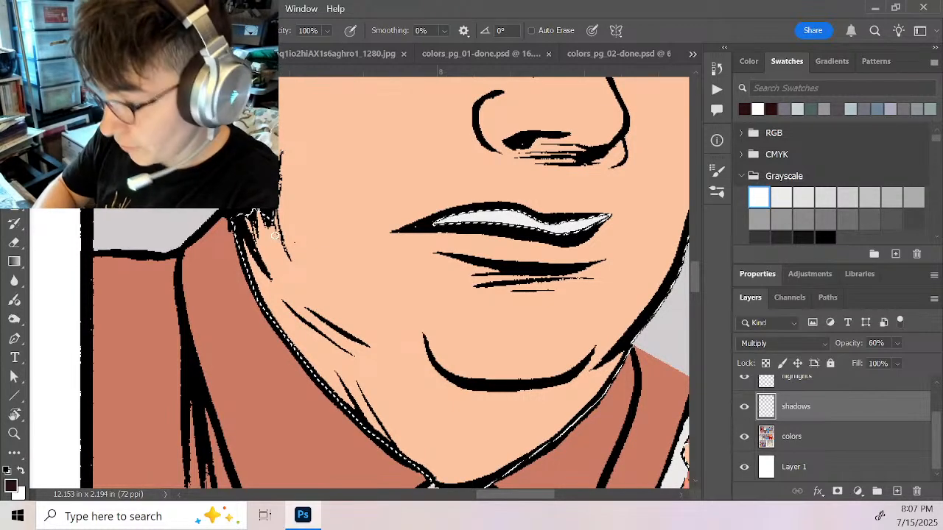
mouse_move(270, 218)
mouse_down()
mouse_move(316, 369)
mouse_move(295, 273)
mouse_move(379, 341)
mouse_move(331, 332)
mouse_move(518, 371)
mouse_move(423, 333)
mouse_up()
scroll(423, 332, right, 2)
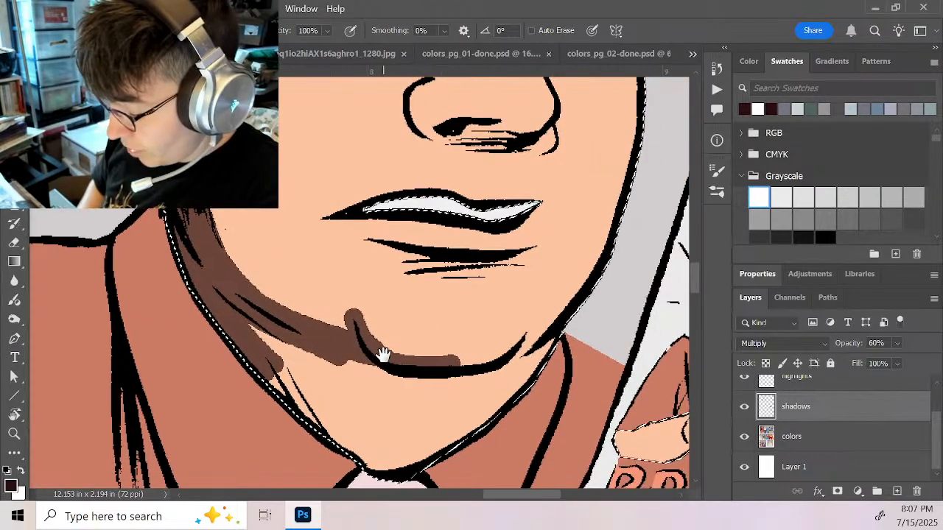
mouse_move(368, 322)
mouse_down()
mouse_move(392, 347)
mouse_move(524, 354)
mouse_move(516, 350)
mouse_move(526, 333)
mouse_move(605, 278)
mouse_move(474, 419)
mouse_up()
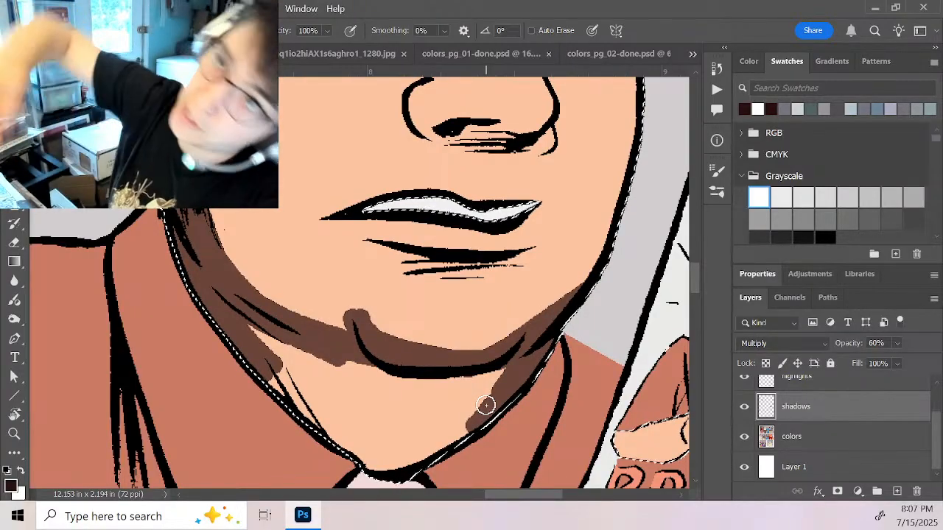
drag(252, 327, 334, 445)
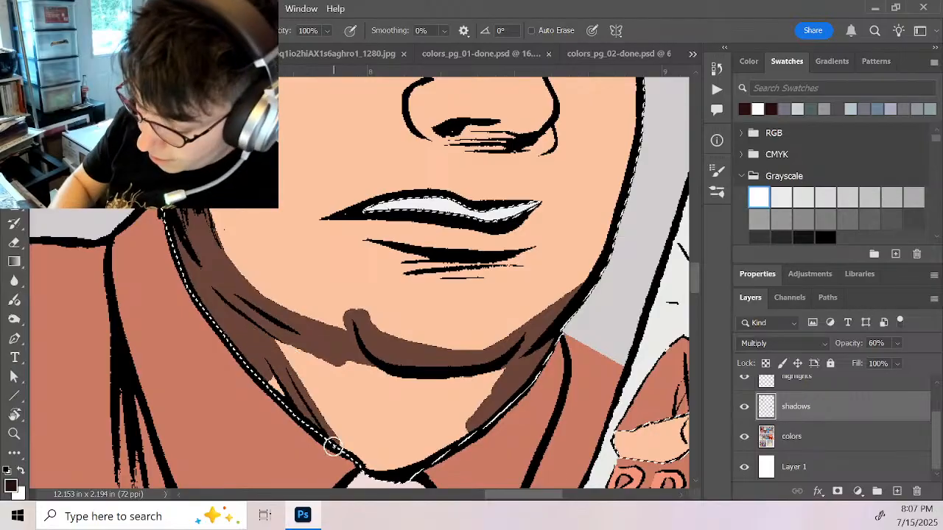
mouse_move(308, 370)
mouse_down()
mouse_move(472, 393)
mouse_move(335, 361)
mouse_move(429, 404)
mouse_move(450, 374)
mouse_move(398, 381)
mouse_move(500, 367)
mouse_move(508, 378)
mouse_move(446, 402)
mouse_move(389, 404)
mouse_move(380, 465)
mouse_move(360, 476)
mouse_move(350, 458)
mouse_move(386, 476)
mouse_move(363, 403)
mouse_move(375, 385)
mouse_move(338, 395)
mouse_move(426, 419)
mouse_move(422, 452)
mouse_move(398, 455)
mouse_move(510, 408)
mouse_up()
Paint dark shadows on the close-up face's temple, out to the eye corner and along the hairline and sideburn down to the jaw
scroll(568, 362, up, 5)
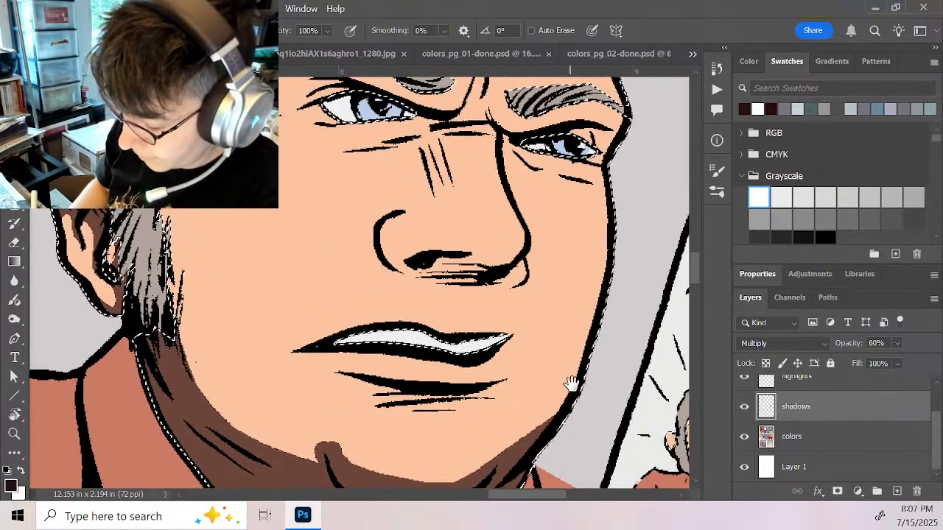
key(z)
key(x)
key(a)
key(z)
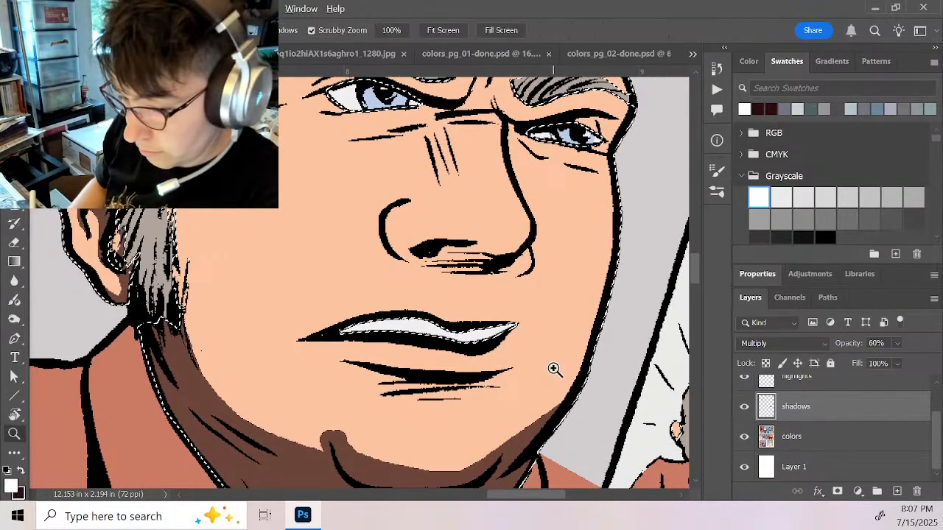
alt+click(556, 340)
drag(579, 344, 493, 241)
drag(427, 229, 479, 299)
click(464, 226)
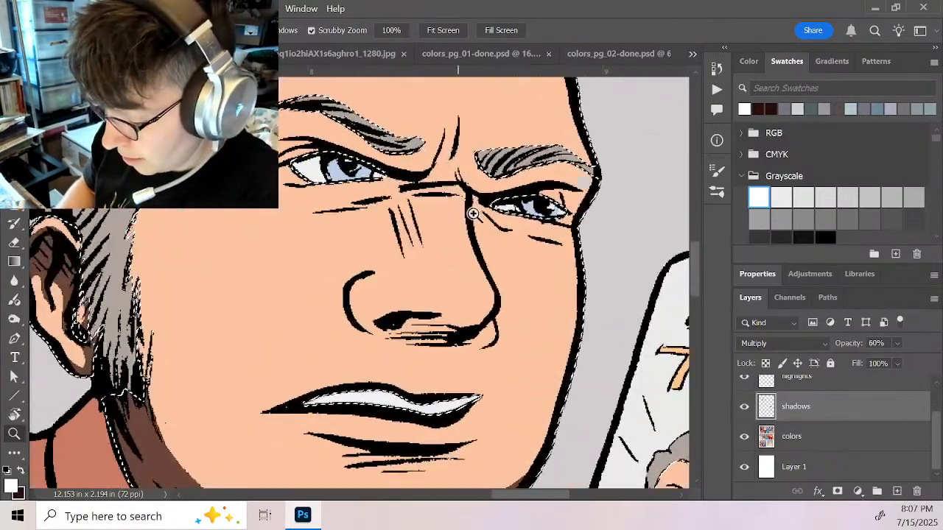
drag(479, 213, 507, 266)
alt+click(496, 265)
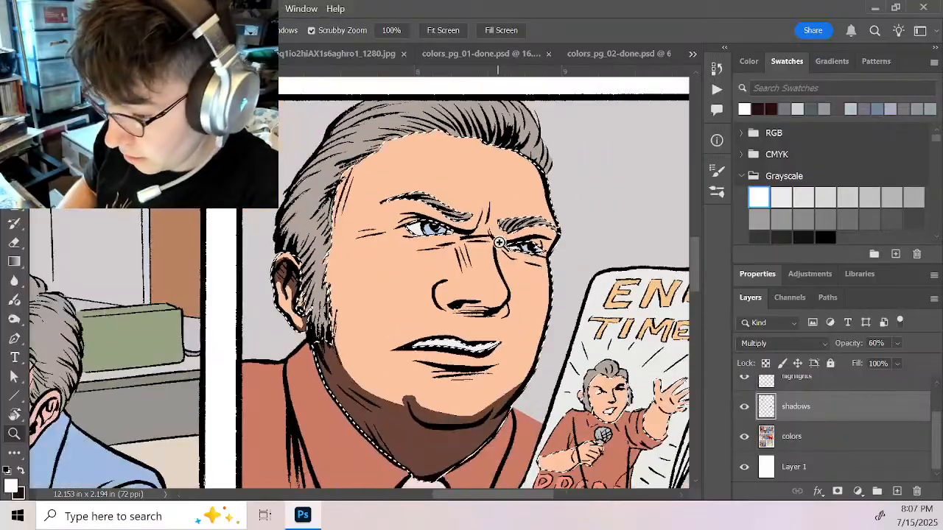
key(b)
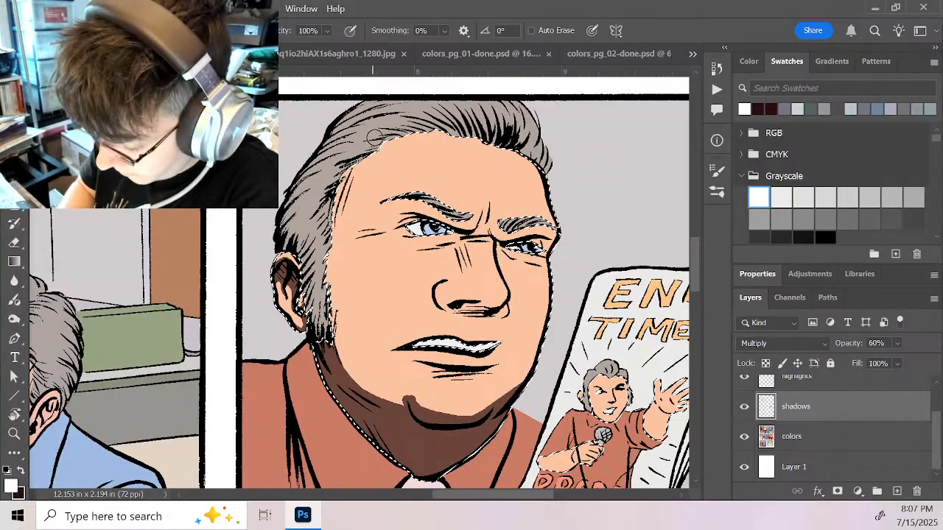
key(x)
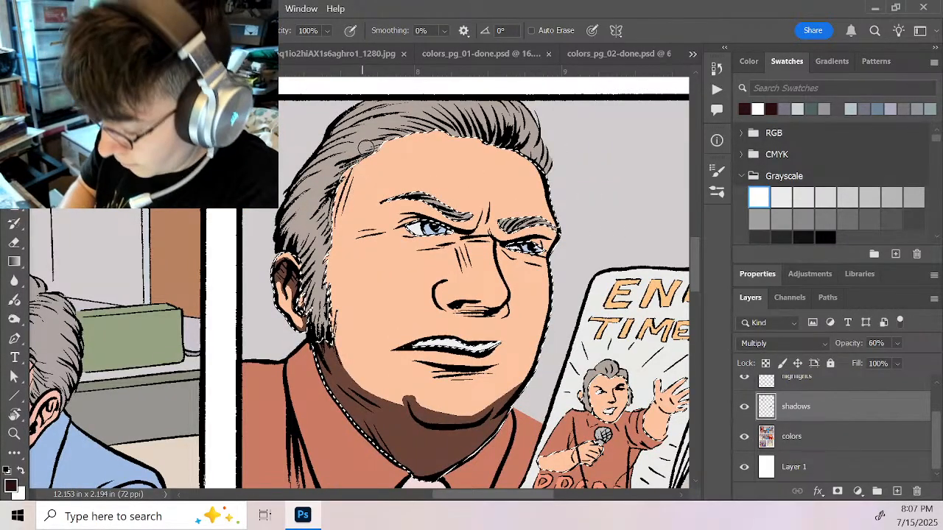
drag(344, 162, 346, 230)
mouse_move(368, 149)
mouse_down()
mouse_move(342, 221)
mouse_move(347, 243)
mouse_up()
mouse_move(368, 156)
mouse_down()
mouse_move(355, 226)
mouse_move(416, 218)
mouse_move(358, 215)
mouse_move(364, 208)
mouse_move(331, 243)
mouse_move(400, 225)
mouse_move(332, 253)
mouse_move(342, 361)
mouse_up()
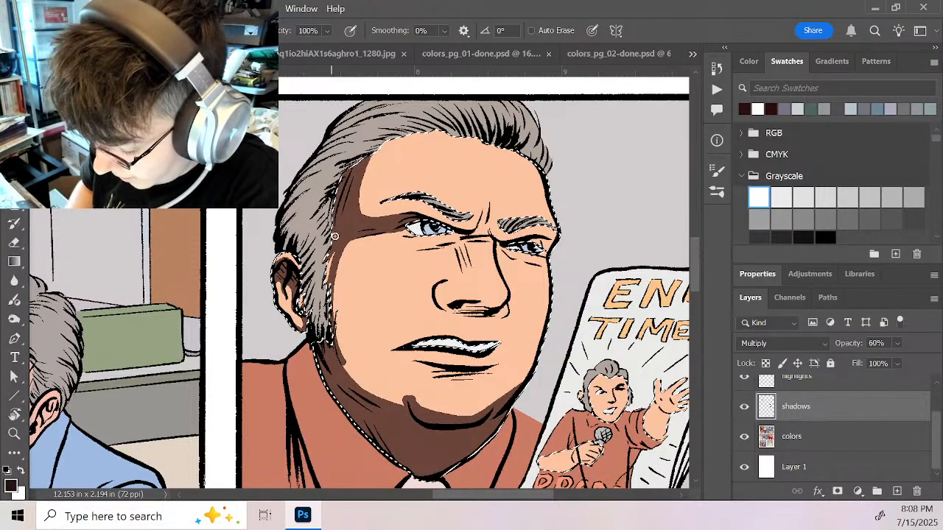
drag(336, 237, 329, 320)
mouse_move(331, 259)
mouse_down()
mouse_move(332, 307)
mouse_move(373, 405)
mouse_up()
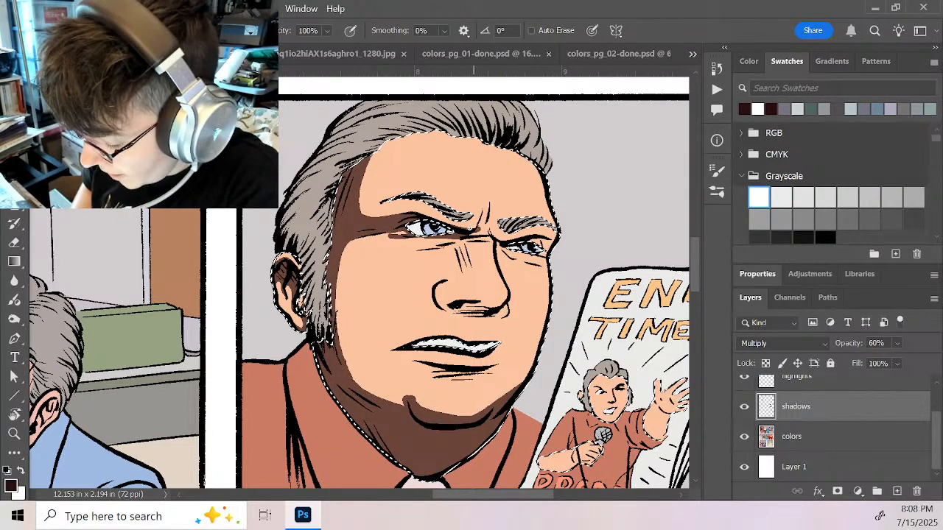
Shade the frown crease between the eyebrows, the eye sockets, the under-eye lines and the bridge of the nose
mouse_move(484, 227)
mouse_down()
mouse_move(485, 204)
mouse_move(467, 235)
mouse_move(489, 211)
mouse_move(488, 235)
mouse_move(483, 200)
mouse_move(482, 211)
mouse_move(471, 195)
mouse_move(480, 217)
mouse_up()
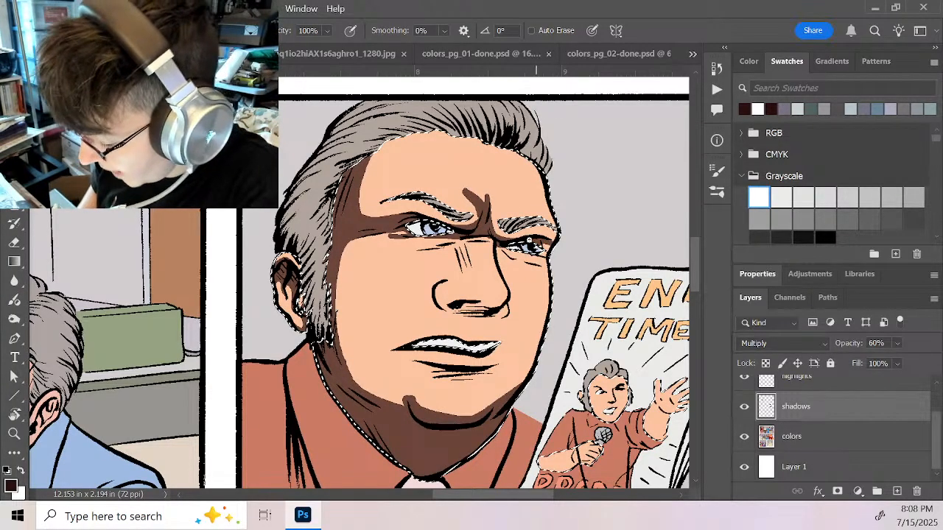
drag(492, 234, 526, 238)
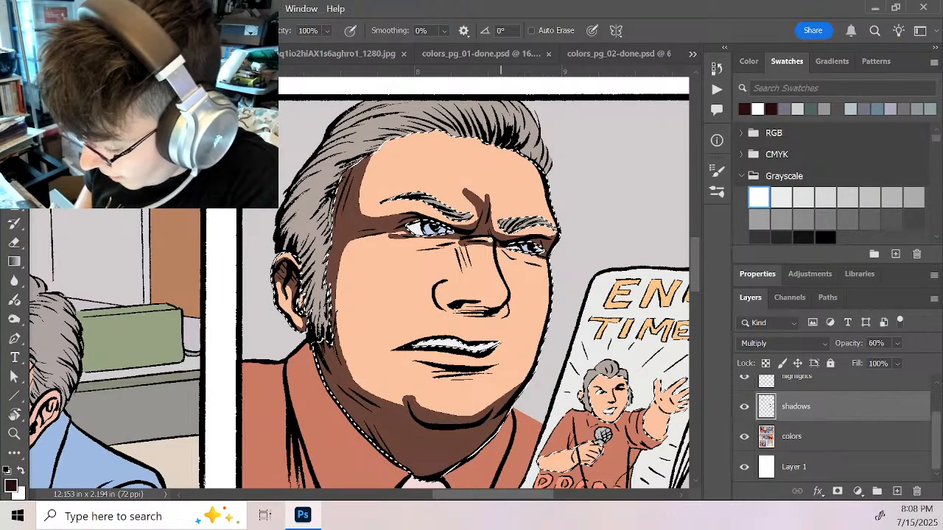
drag(452, 239, 430, 249)
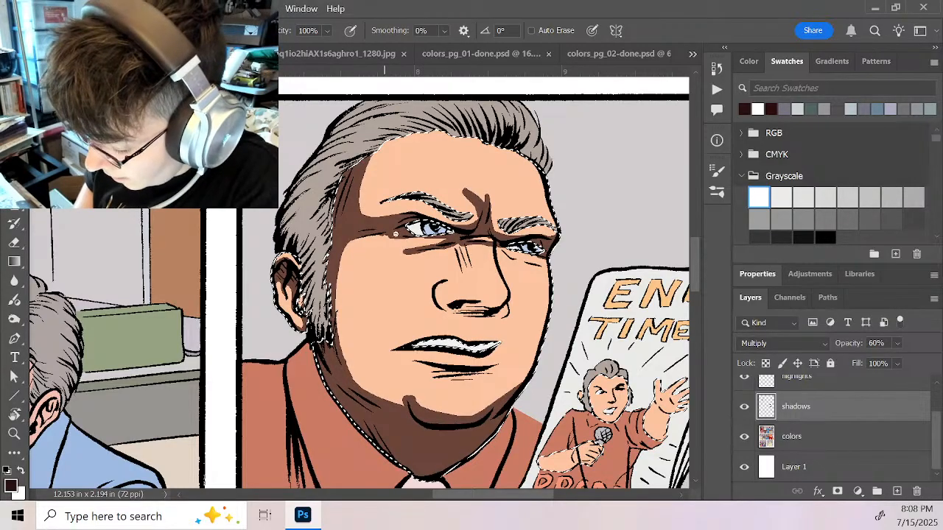
mouse_move(404, 251)
mouse_down()
mouse_move(457, 246)
mouse_move(461, 276)
mouse_move(468, 247)
mouse_up()
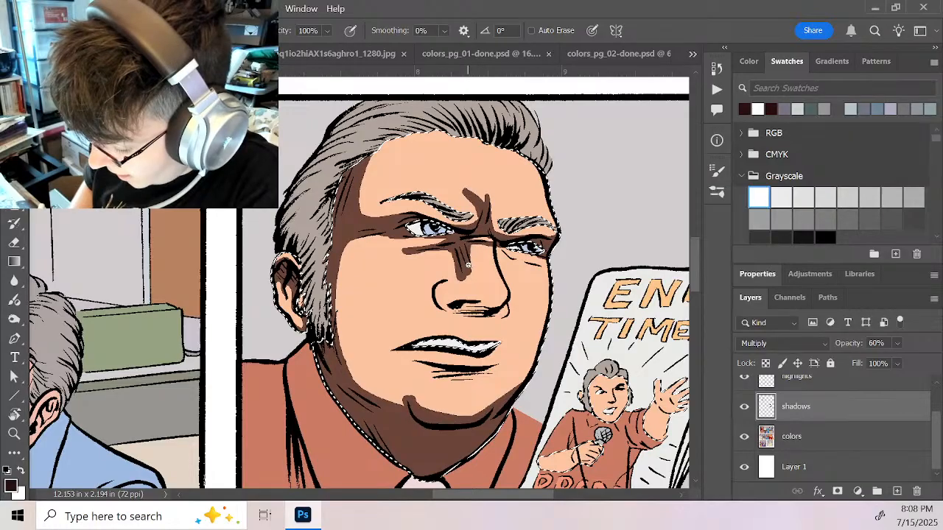
Paint dark shadows on the side and underside of the nose, above the upper lip and beneath the lower lip
mouse_move(436, 291)
mouse_down()
mouse_move(504, 300)
mouse_move(457, 311)
mouse_move(443, 302)
mouse_move(481, 309)
mouse_move(468, 316)
mouse_move(437, 295)
mouse_move(445, 312)
mouse_move(435, 305)
mouse_move(484, 313)
mouse_up()
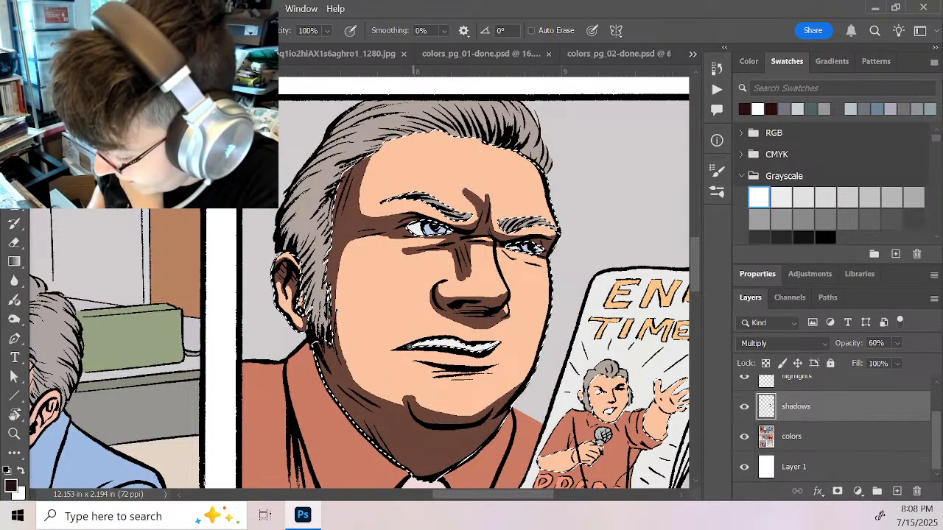
drag(408, 346, 467, 340)
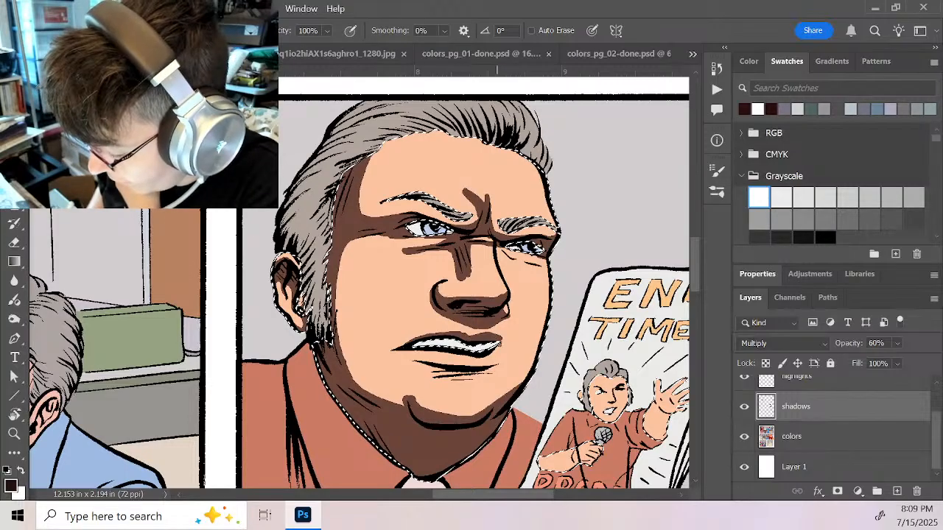
drag(425, 375, 452, 372)
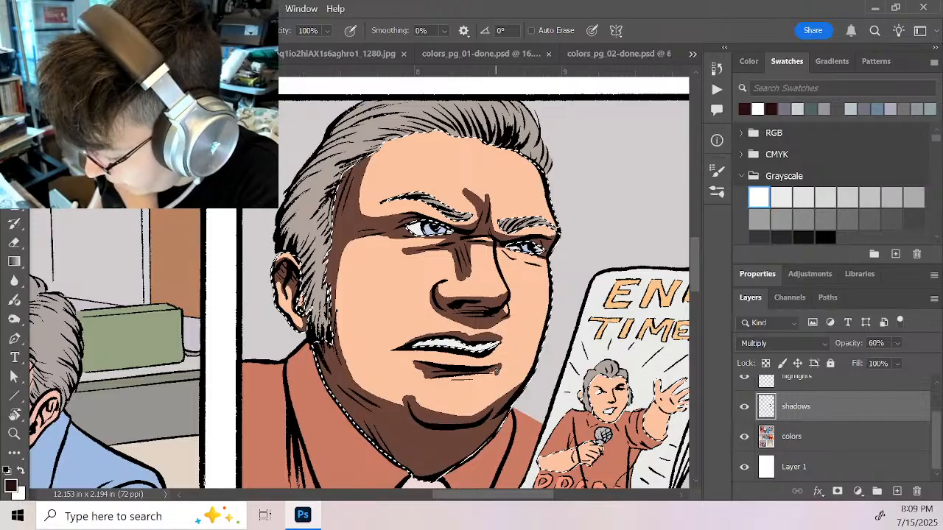
drag(479, 375, 496, 376)
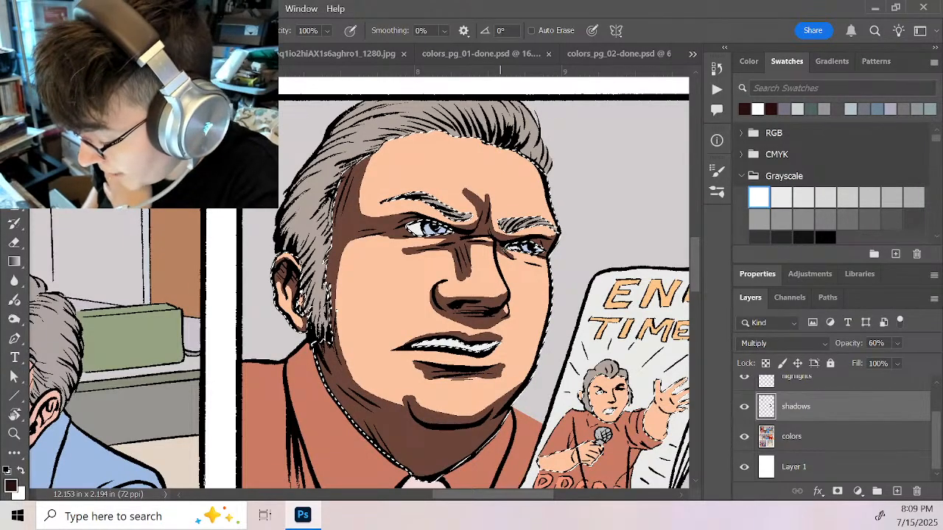
Shade beneath the close-up face's far eye, and trim the under-eye shadows with white
drag(509, 255, 532, 264)
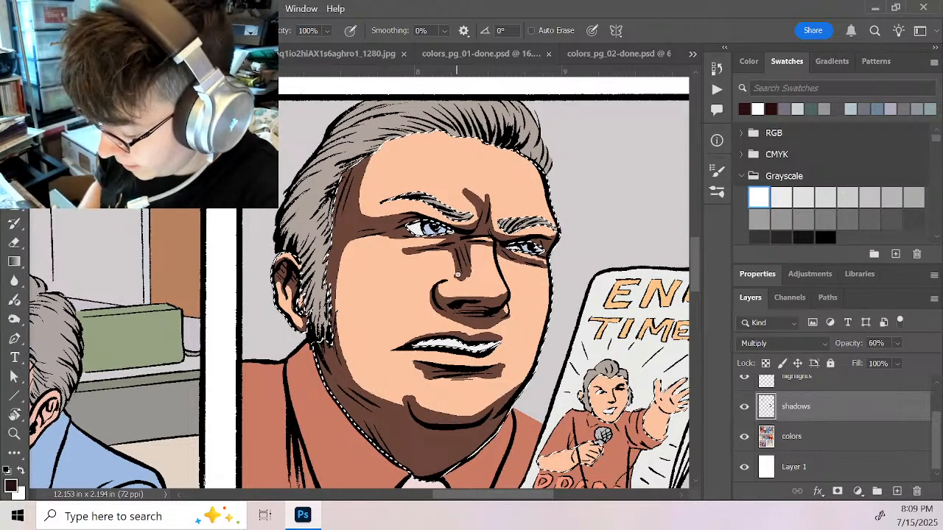
key(x)
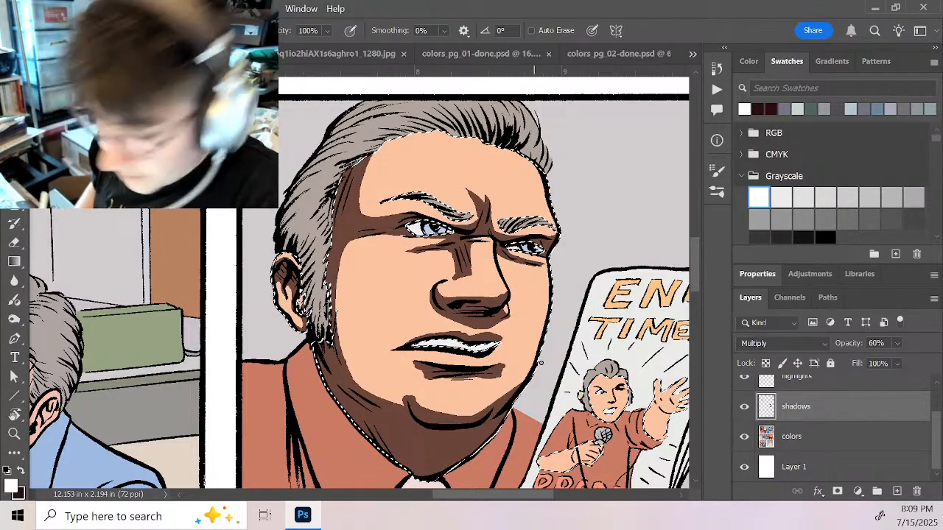
scroll(540, 363, down, 3)
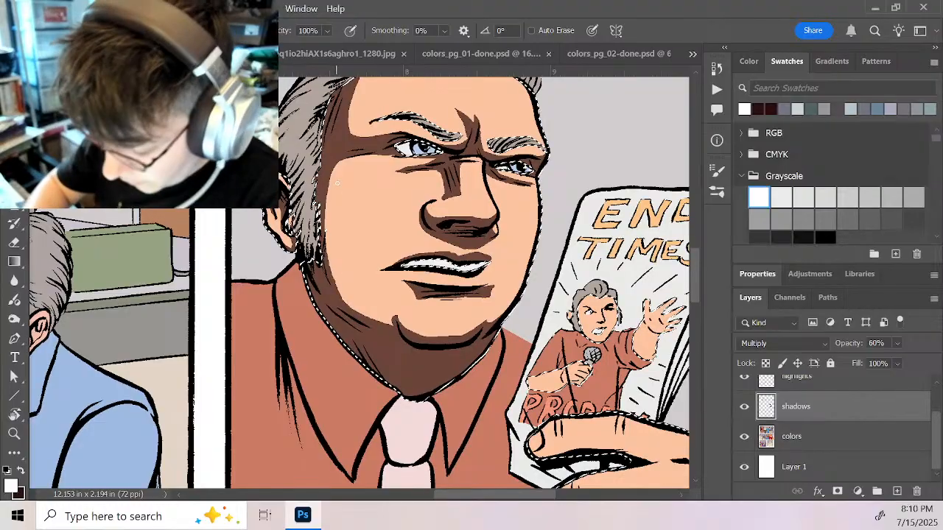
mouse_move(541, 234)
mouse_down()
mouse_move(499, 295)
mouse_move(508, 246)
mouse_up()
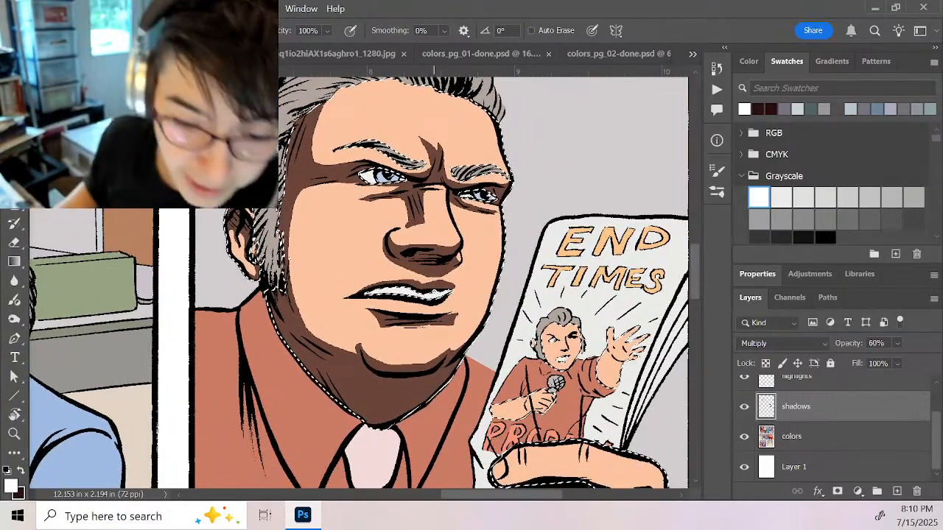
Paint dark shadows along the undersides of the fingers, the fingertips and the knuckles of the hand holding the End Times booklet
drag(621, 484, 465, 241)
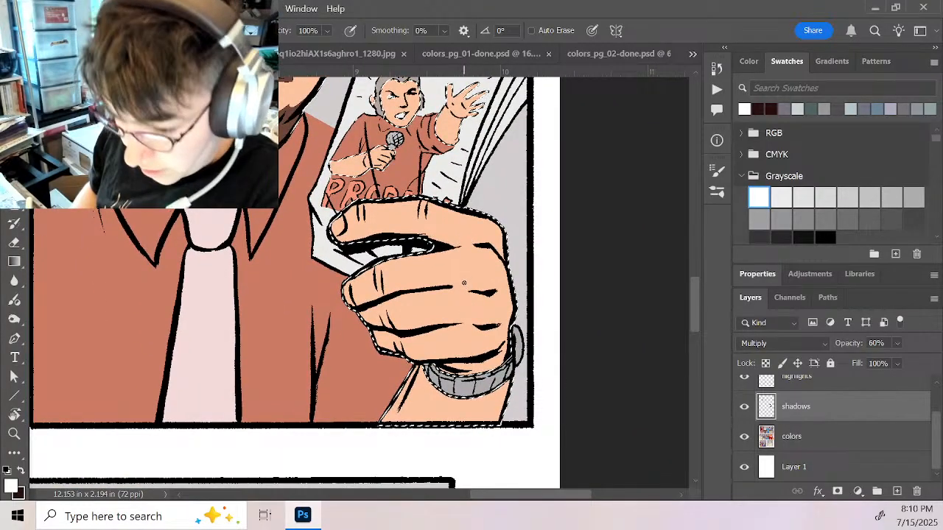
key(x)
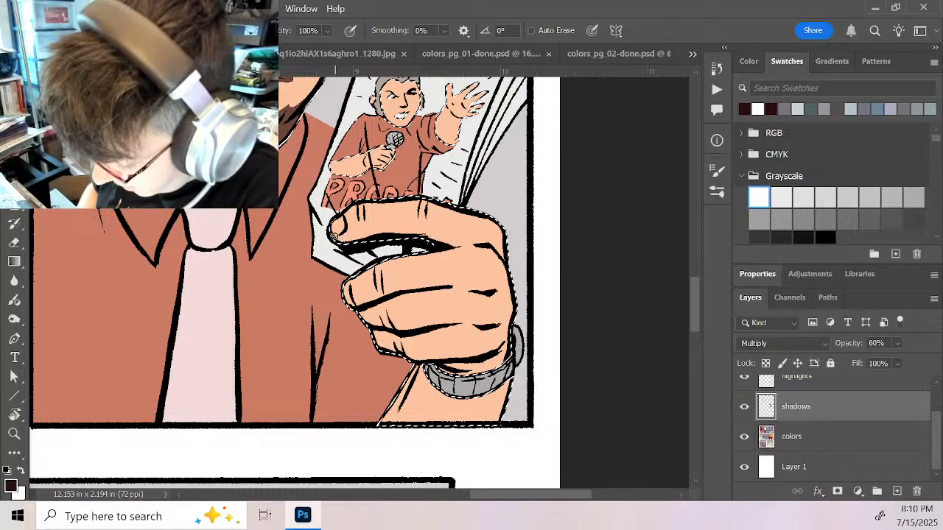
mouse_move(343, 237)
mouse_down()
mouse_move(333, 234)
mouse_move(429, 223)
mouse_move(454, 244)
mouse_move(488, 244)
mouse_move(472, 245)
mouse_up()
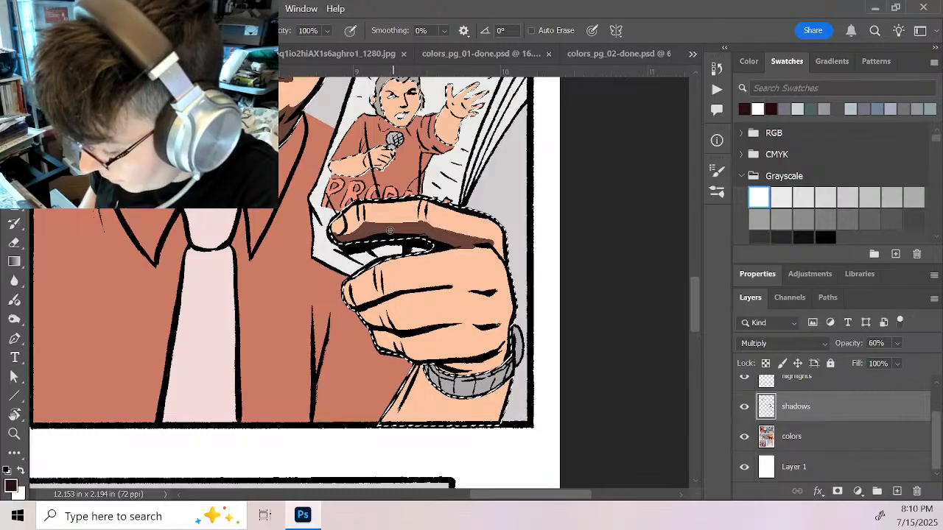
mouse_move(389, 231)
mouse_down()
mouse_move(421, 224)
mouse_move(498, 250)
mouse_up()
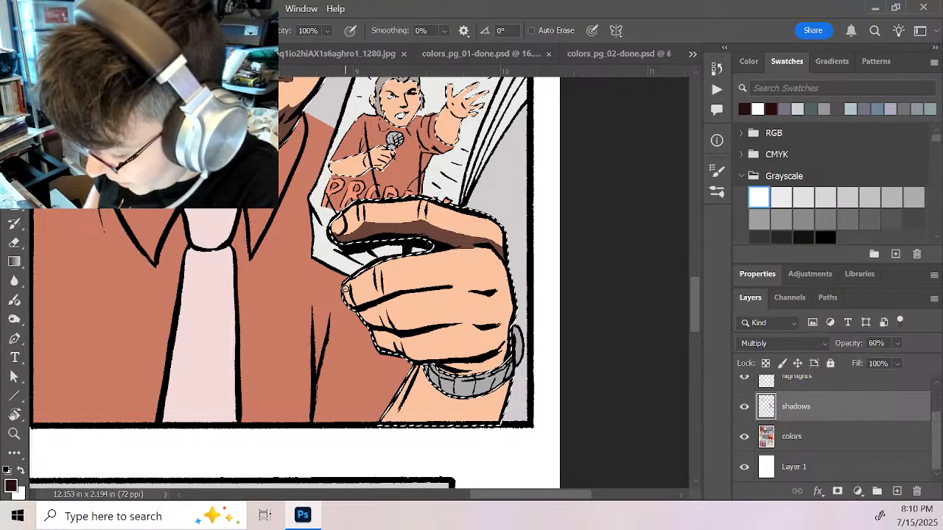
mouse_move(345, 290)
mouse_down()
mouse_move(376, 271)
mouse_move(378, 292)
mouse_move(361, 292)
mouse_move(376, 299)
mouse_move(378, 270)
mouse_move(378, 292)
mouse_move(388, 279)
mouse_move(396, 287)
mouse_move(408, 279)
mouse_move(505, 287)
mouse_move(459, 288)
mouse_move(479, 292)
mouse_move(505, 286)
mouse_up()
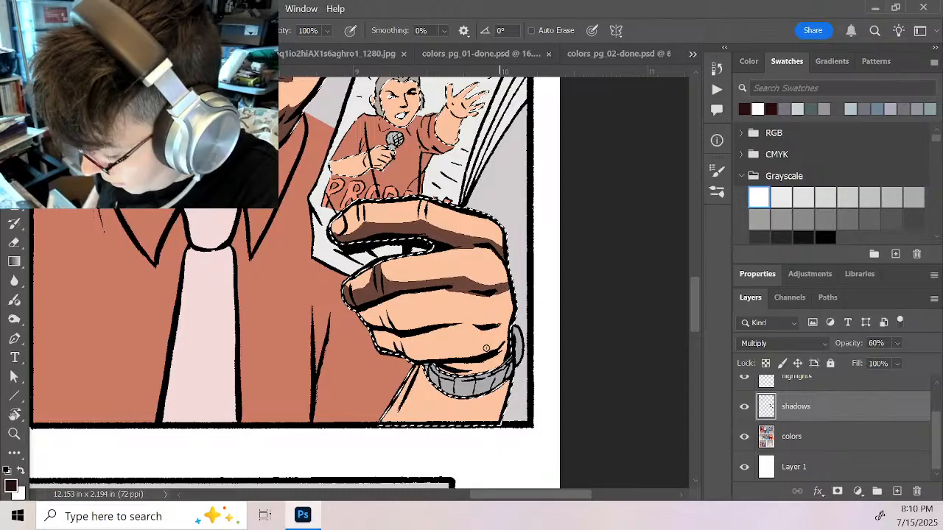
mouse_move(388, 300)
mouse_down()
mouse_move(394, 325)
mouse_move(373, 319)
mouse_move(372, 307)
mouse_move(391, 329)
mouse_move(387, 302)
mouse_move(397, 297)
mouse_move(404, 330)
mouse_move(388, 305)
mouse_move(429, 324)
mouse_move(422, 317)
mouse_move(405, 330)
mouse_move(392, 305)
mouse_move(399, 296)
mouse_move(392, 319)
mouse_move(481, 323)
mouse_move(473, 325)
mouse_move(506, 318)
mouse_move(488, 324)
mouse_move(511, 307)
mouse_move(505, 290)
mouse_move(510, 302)
mouse_move(466, 325)
mouse_move(512, 318)
mouse_move(387, 342)
mouse_move(378, 335)
mouse_move(397, 352)
mouse_move(424, 334)
mouse_move(415, 336)
mouse_move(478, 326)
mouse_move(416, 335)
mouse_move(414, 360)
mouse_move(414, 335)
mouse_move(415, 357)
mouse_move(416, 336)
mouse_move(453, 358)
mouse_move(433, 359)
mouse_move(433, 331)
mouse_move(428, 356)
mouse_move(495, 350)
mouse_move(509, 328)
mouse_move(482, 371)
mouse_move(439, 366)
mouse_move(505, 350)
mouse_move(466, 371)
mouse_move(506, 351)
mouse_move(435, 386)
mouse_up()
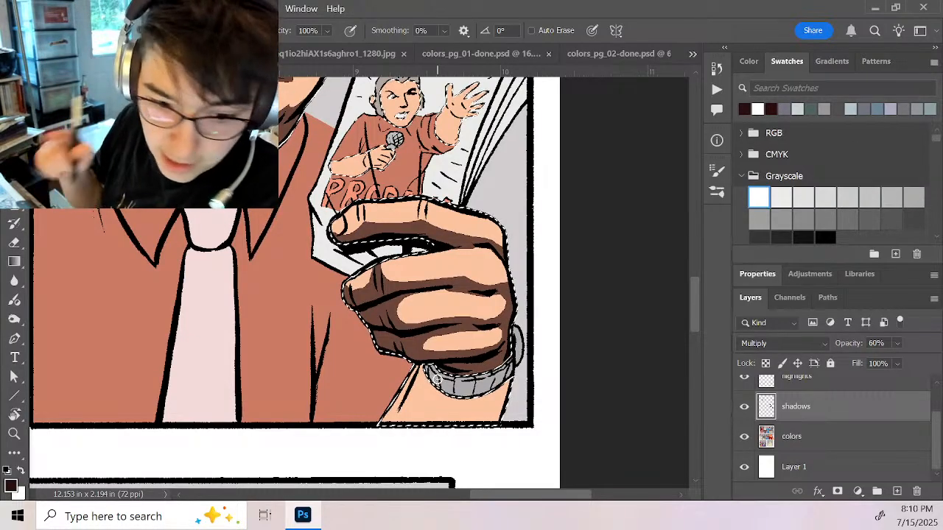
Shade the wrist and forearm around the watch down to the panel border, and touch up the shadow edges with white and the dark colour
mouse_move(429, 373)
mouse_down()
mouse_move(498, 385)
mouse_move(513, 368)
mouse_up()
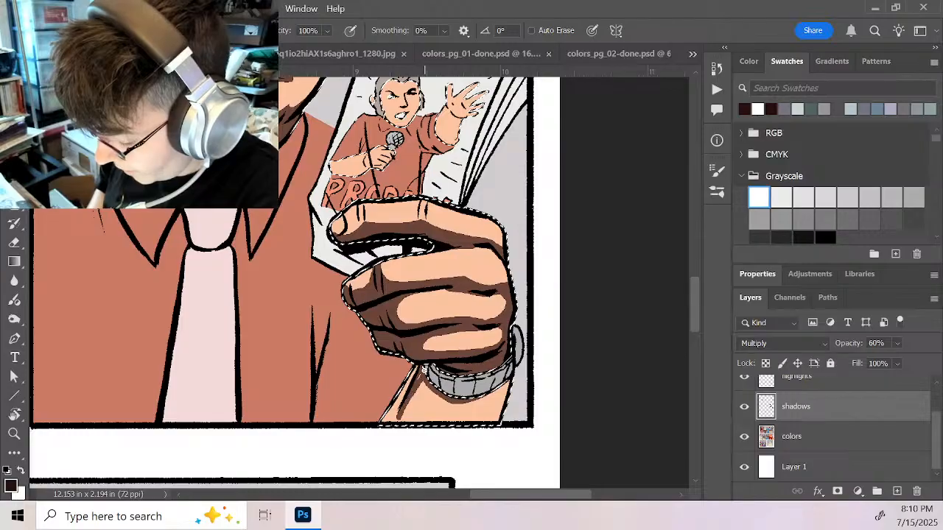
mouse_move(399, 417)
mouse_down()
mouse_move(423, 383)
mouse_move(426, 418)
mouse_move(456, 410)
mouse_move(471, 423)
mouse_move(502, 398)
mouse_move(465, 449)
mouse_up()
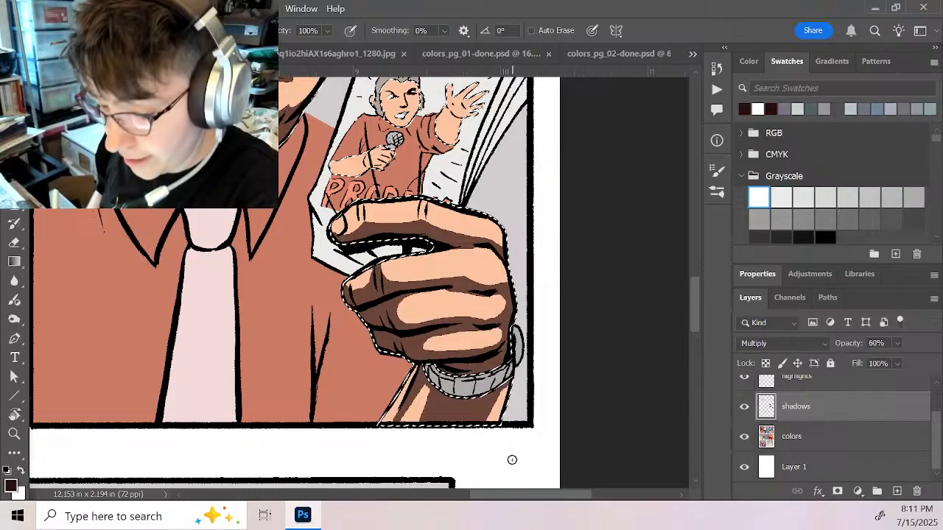
key(x)
mouse_move(417, 405)
mouse_down()
mouse_move(423, 396)
mouse_move(394, 437)
mouse_up()
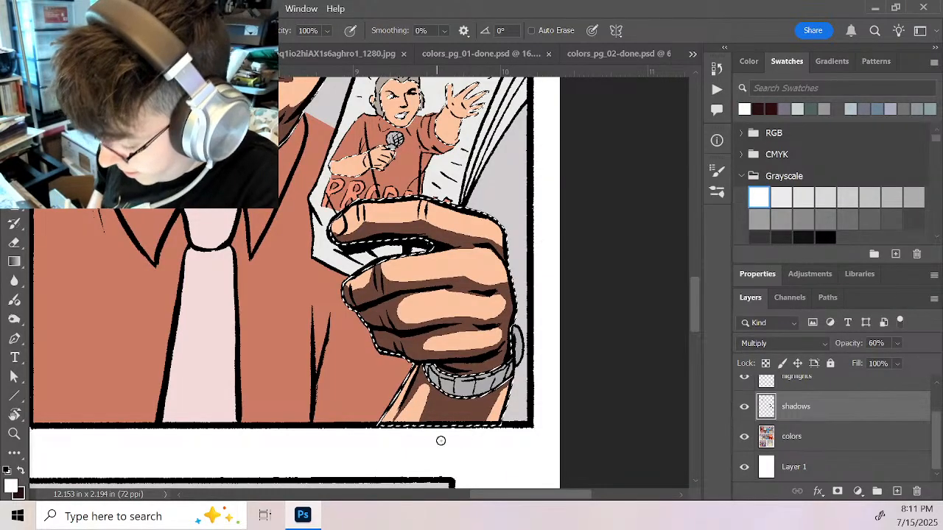
key(x)
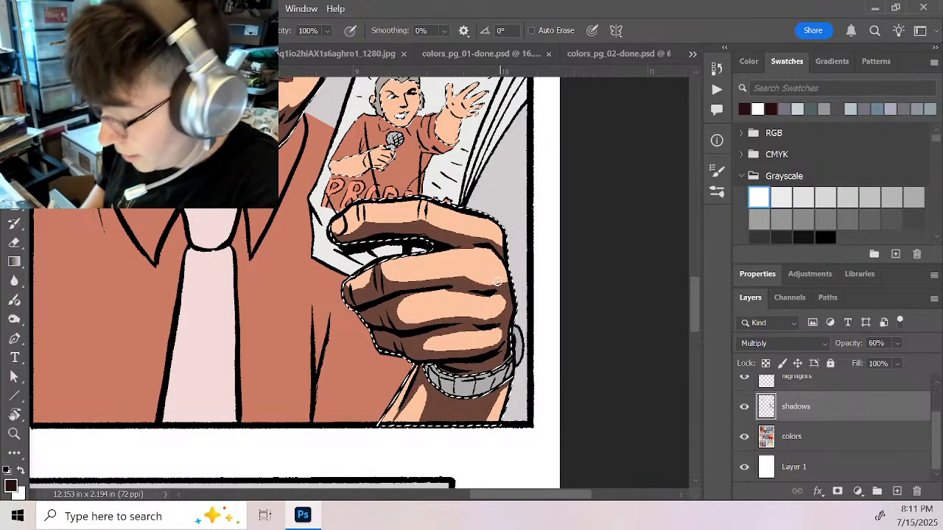
mouse_move(446, 297)
mouse_down()
mouse_move(456, 296)
mouse_move(444, 294)
mouse_up()
key(x)
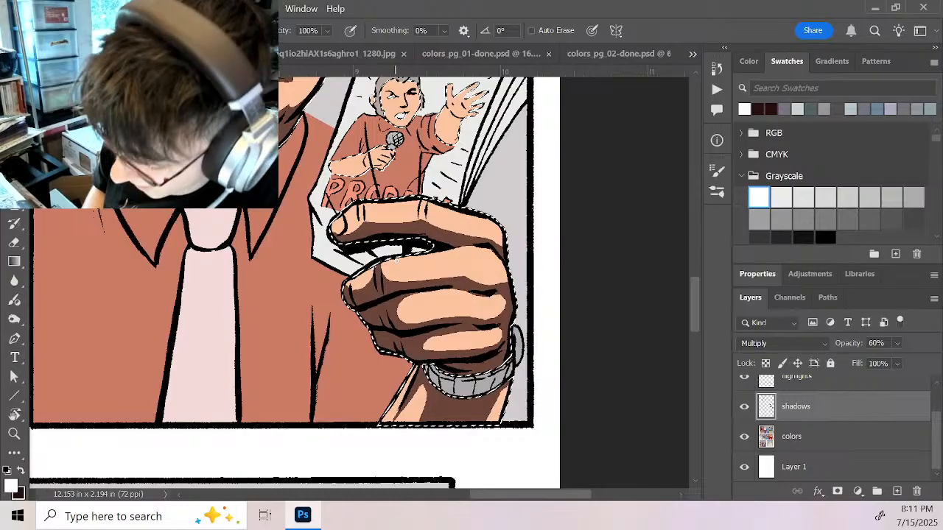
Paint dark shadows on the cropped face in the page's bottom-left panel: the temple along the hairline, the eye socket and under the eye
drag(695, 309, 697, 387)
drag(513, 496, 326, 511)
drag(695, 382, 694, 394)
drag(364, 494, 337, 494)
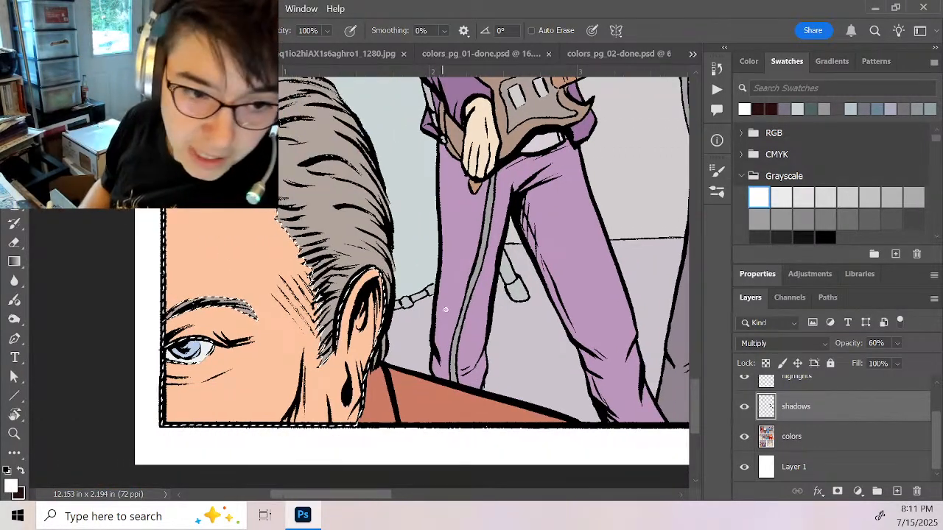
key(x)
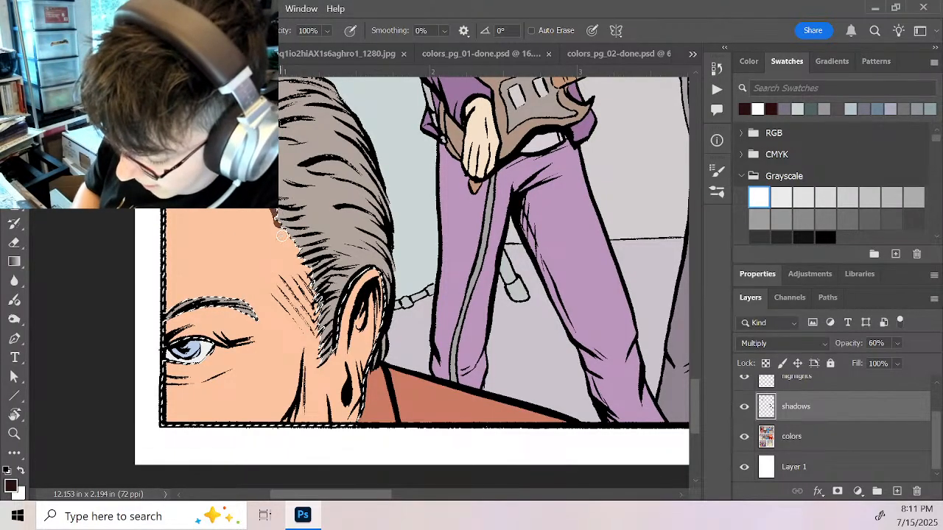
mouse_move(282, 236)
mouse_down()
mouse_move(276, 288)
mouse_move(297, 324)
mouse_move(289, 294)
mouse_move(314, 345)
mouse_move(284, 304)
mouse_up()
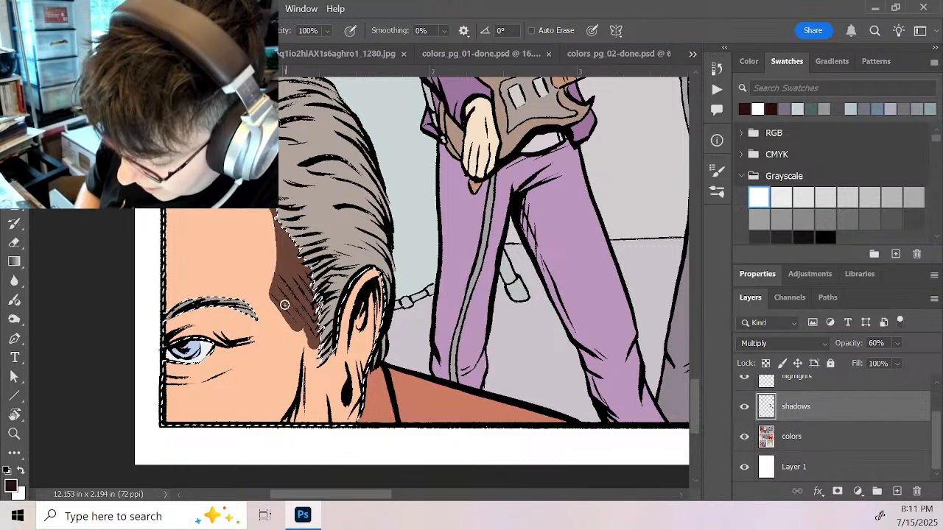
mouse_move(163, 344)
mouse_down()
mouse_move(189, 327)
mouse_move(165, 336)
mouse_move(198, 324)
mouse_move(208, 326)
mouse_move(185, 331)
mouse_move(227, 340)
mouse_move(177, 326)
mouse_move(249, 341)
mouse_move(252, 329)
mouse_move(254, 337)
mouse_move(226, 327)
mouse_move(262, 321)
mouse_move(240, 335)
mouse_move(275, 322)
mouse_move(232, 334)
mouse_move(274, 292)
mouse_move(273, 324)
mouse_move(257, 331)
mouse_move(290, 307)
mouse_move(254, 340)
mouse_move(211, 353)
mouse_move(279, 332)
mouse_up()
drag(172, 367, 221, 351)
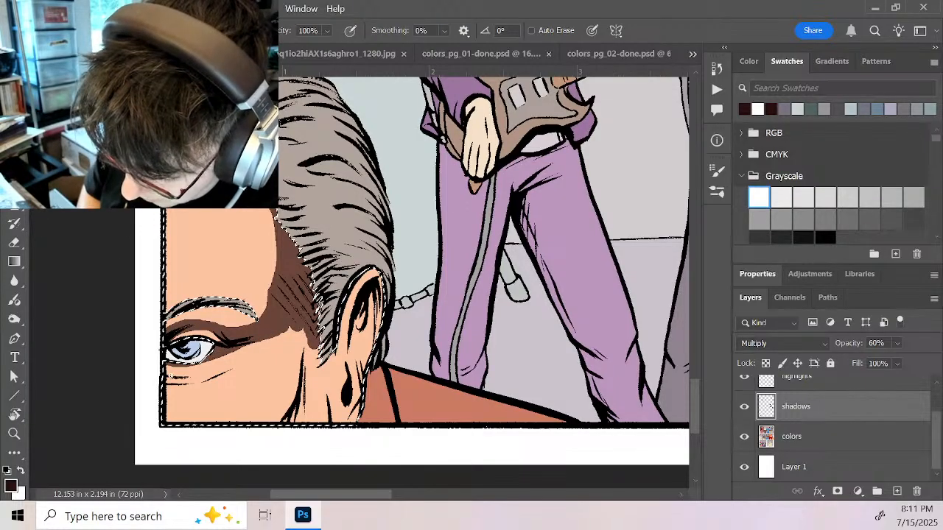
mouse_move(171, 376)
mouse_down()
mouse_move(207, 371)
mouse_move(171, 376)
mouse_move(221, 370)
mouse_up()
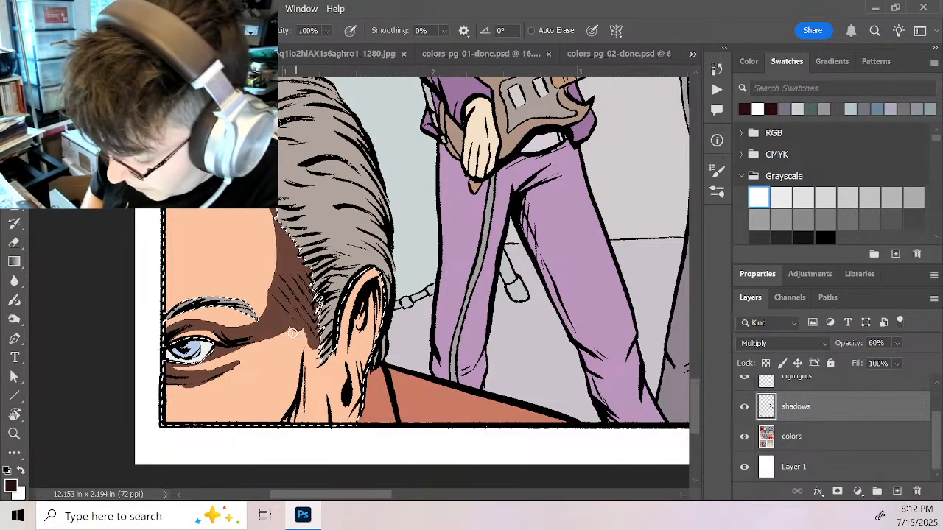
Shade the cropped face's cheek and jaw creases in front of the ear, plus the inner ear and earlobe
mouse_move(299, 321)
mouse_down()
mouse_move(306, 361)
mouse_move(284, 334)
mouse_move(304, 353)
mouse_move(300, 396)
mouse_move(312, 377)
mouse_move(312, 390)
mouse_move(287, 424)
mouse_up()
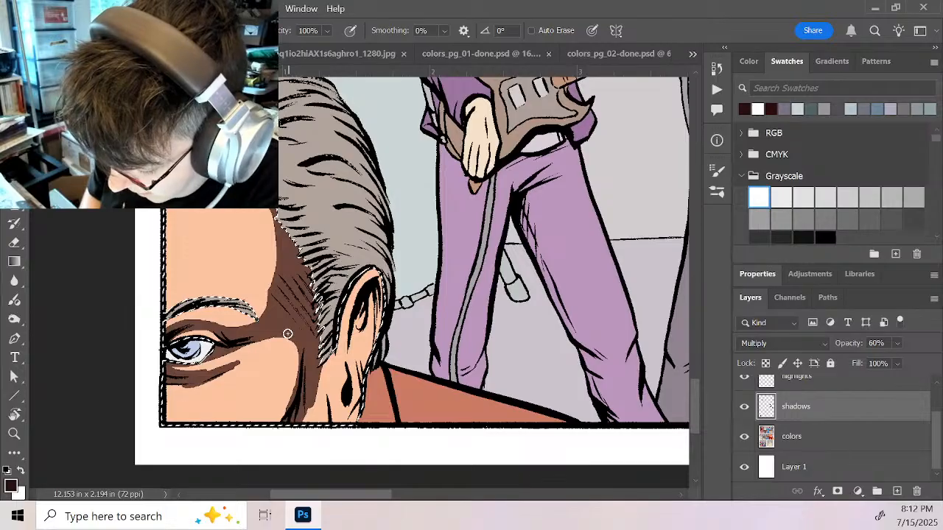
drag(287, 336, 277, 425)
drag(329, 354, 333, 420)
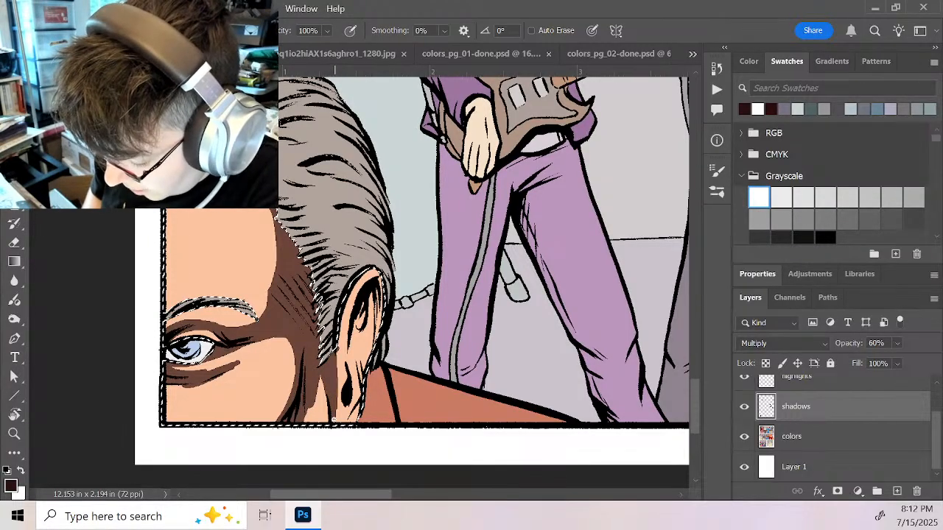
drag(320, 374, 332, 426)
mouse_move(369, 310)
mouse_down()
mouse_move(346, 353)
mouse_move(376, 289)
mouse_move(359, 311)
mouse_move(370, 294)
mouse_move(361, 325)
mouse_move(376, 306)
mouse_move(376, 319)
mouse_move(376, 291)
mouse_move(375, 354)
mouse_move(371, 301)
mouse_move(371, 364)
mouse_move(359, 364)
mouse_move(370, 312)
mouse_move(368, 354)
mouse_up()
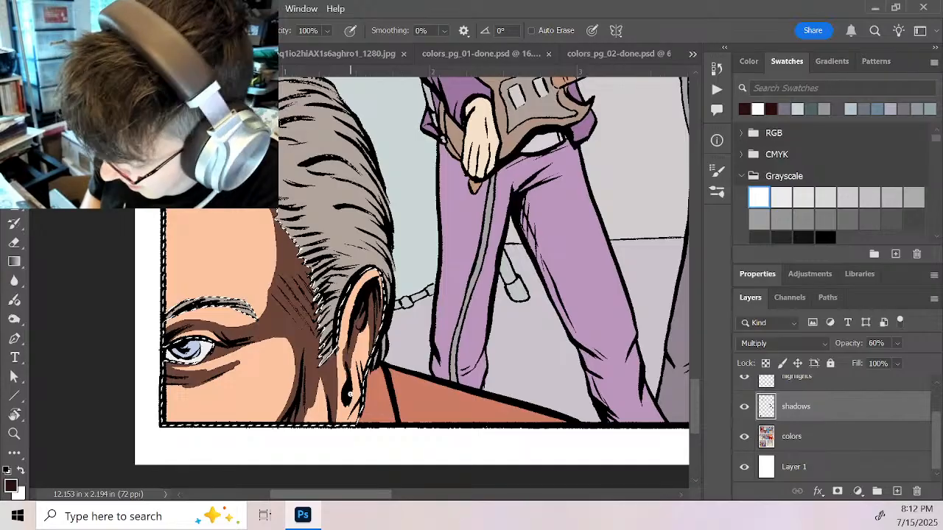
mouse_move(351, 392)
mouse_down()
mouse_move(355, 351)
mouse_move(366, 358)
mouse_move(356, 364)
mouse_up()
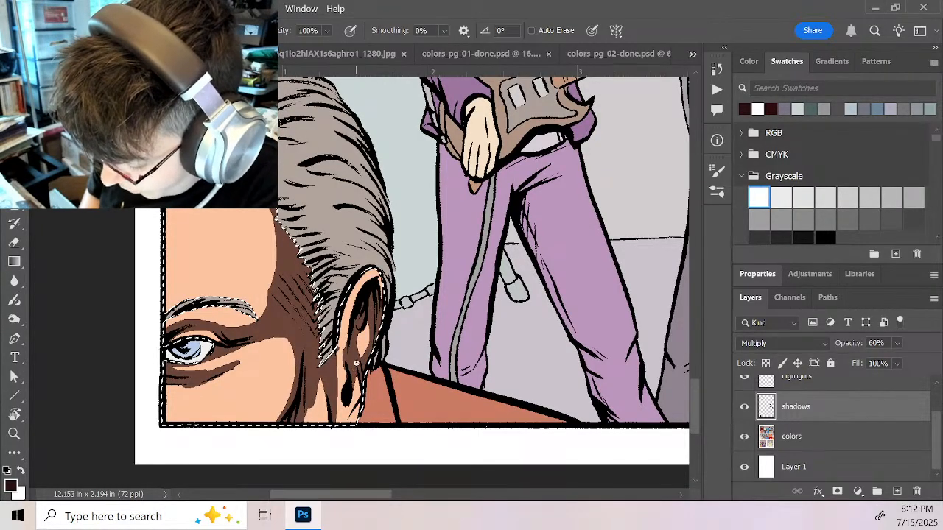
mouse_move(347, 401)
mouse_down()
mouse_move(367, 391)
mouse_move(351, 371)
mouse_move(345, 422)
mouse_move(369, 368)
mouse_up()
Trim the cropped face's shadows with white around the earlobe, the cheek crease and beneath the eye
key(x)
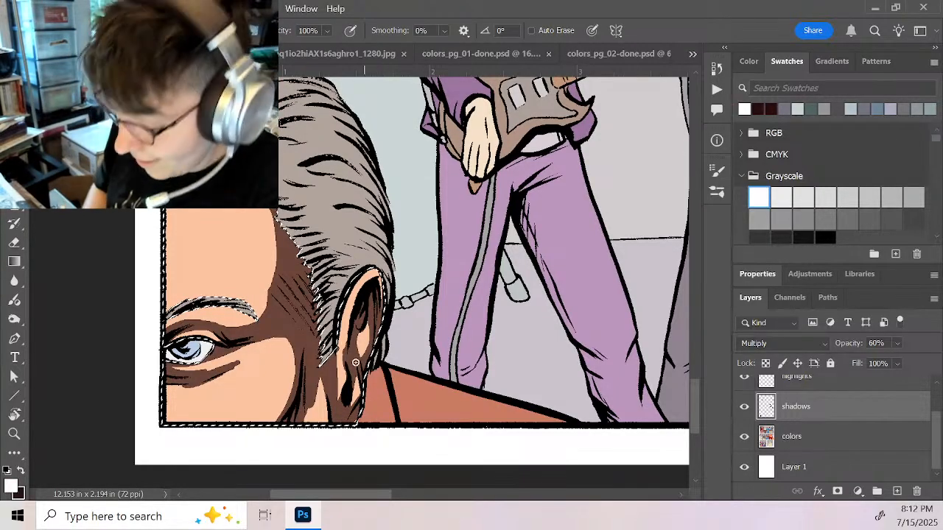
drag(343, 363, 344, 383)
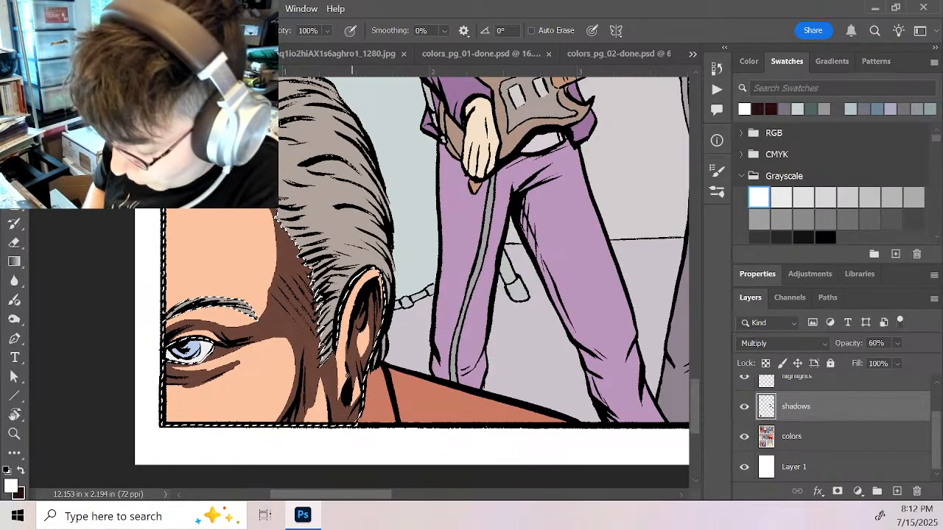
mouse_move(336, 357)
mouse_down()
mouse_move(340, 400)
mouse_move(348, 389)
mouse_move(366, 404)
mouse_move(309, 403)
mouse_move(319, 385)
mouse_move(301, 428)
mouse_up()
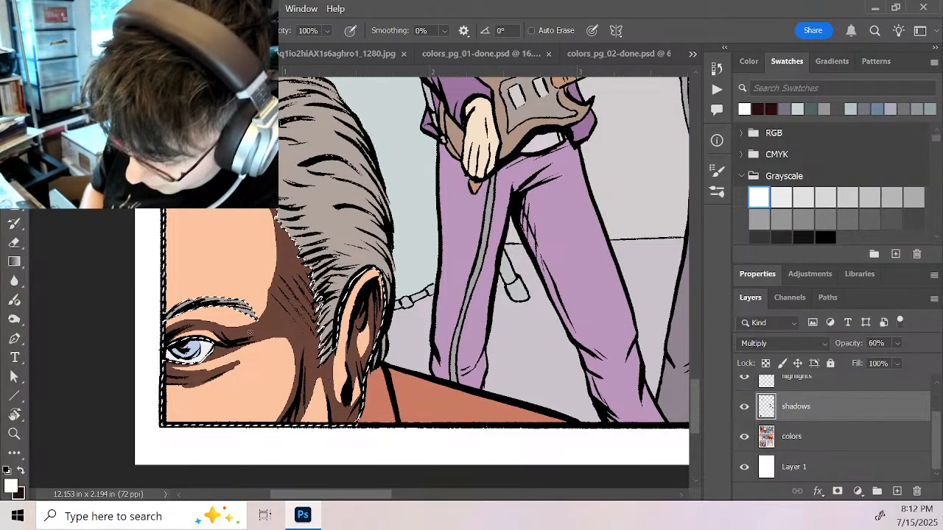
drag(168, 365, 217, 369)
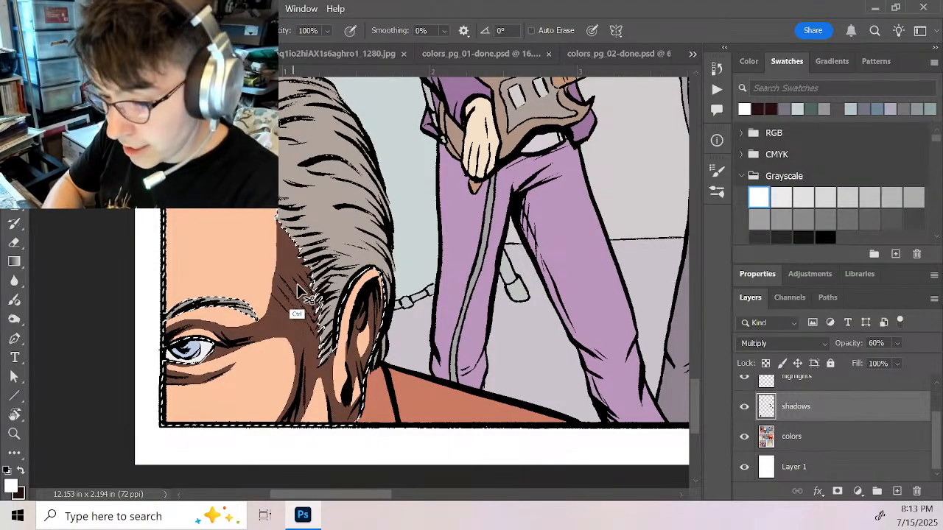
Select the eye whites and teeth on the colors layer with the Magic Wand, and make the shadows layer active again
drag(697, 403, 683, 177)
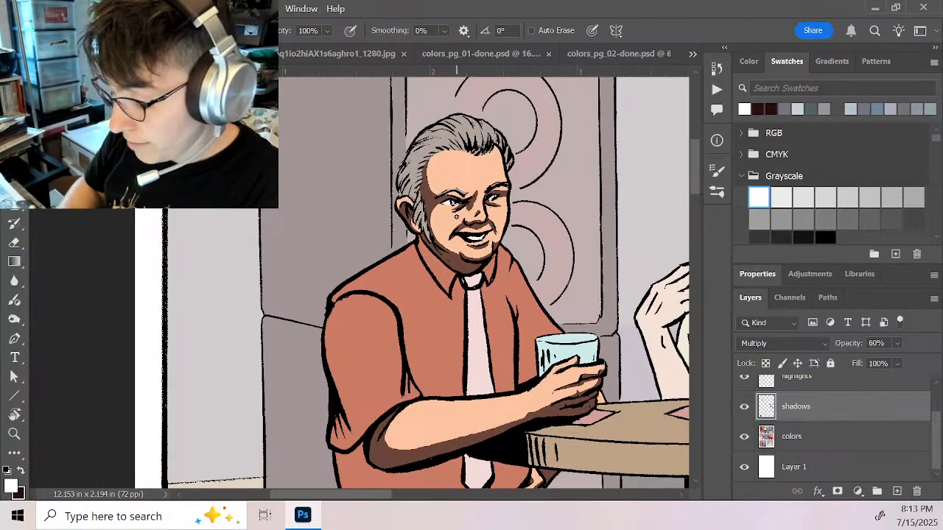
key(z)
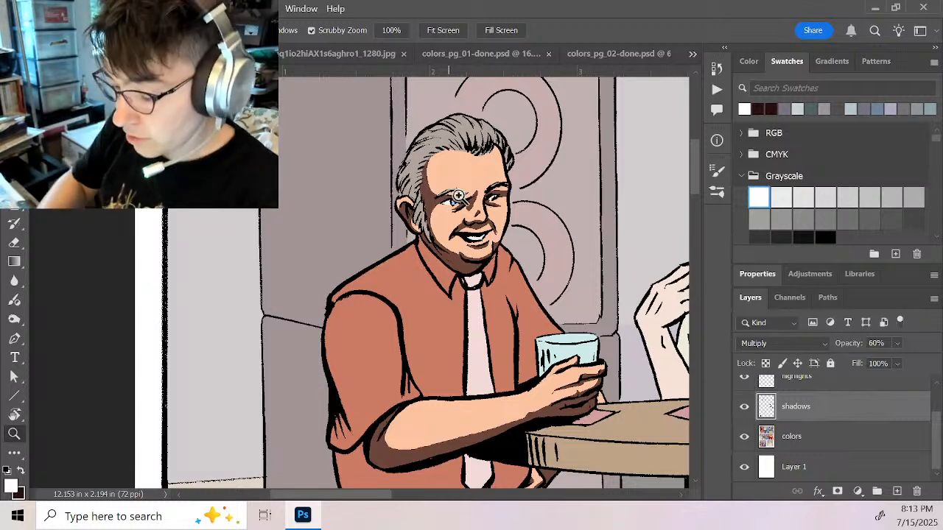
drag(466, 200, 494, 242)
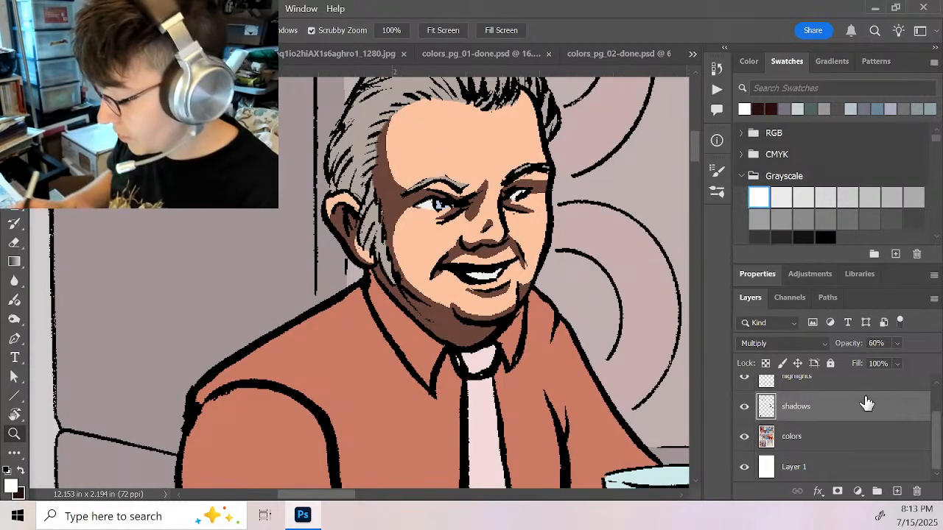
click(809, 451)
key(w)
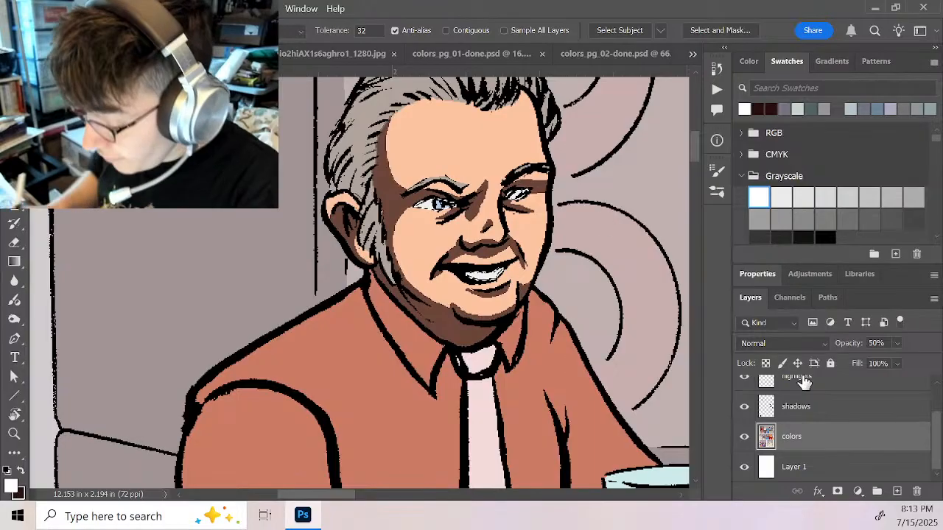
click(824, 414)
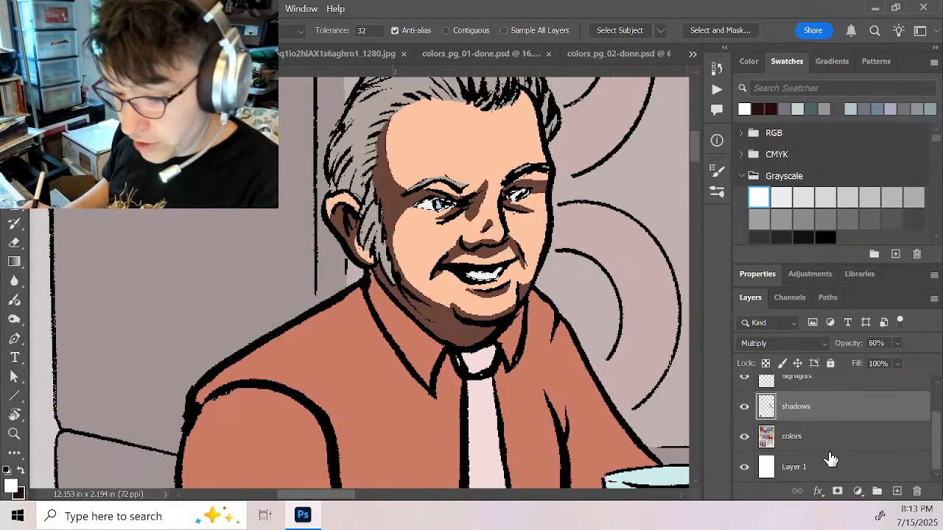
Paint dark shadows on the eye whites and teeth of the red-shirted man in the page's top panel
key(x)
key(z)
click(456, 237)
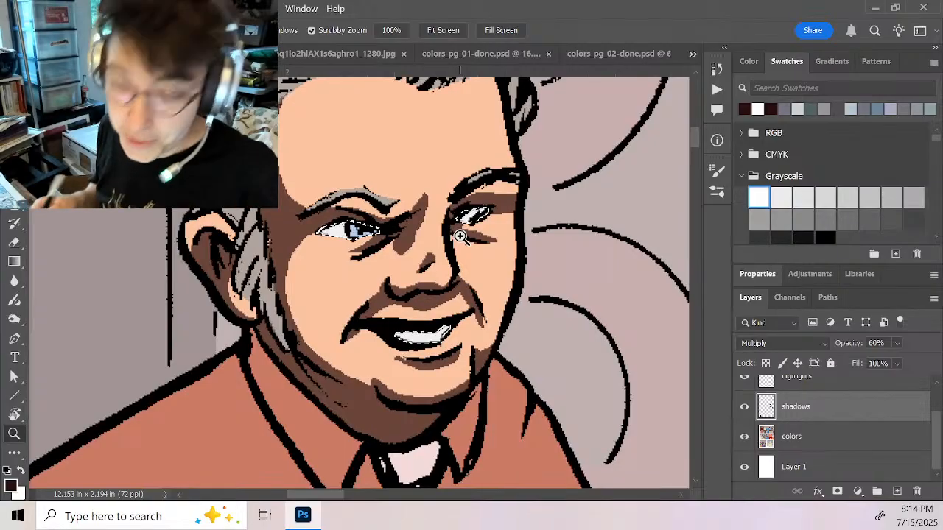
key(b)
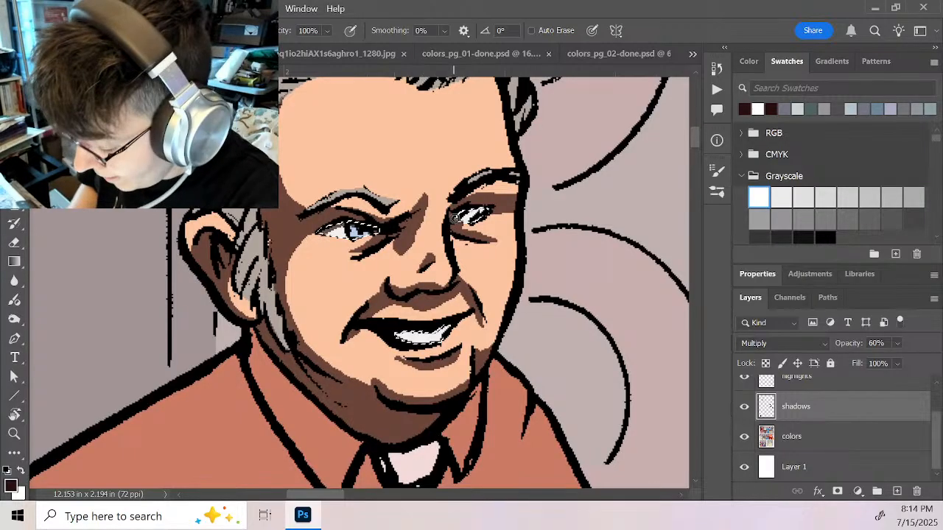
drag(396, 335, 416, 334)
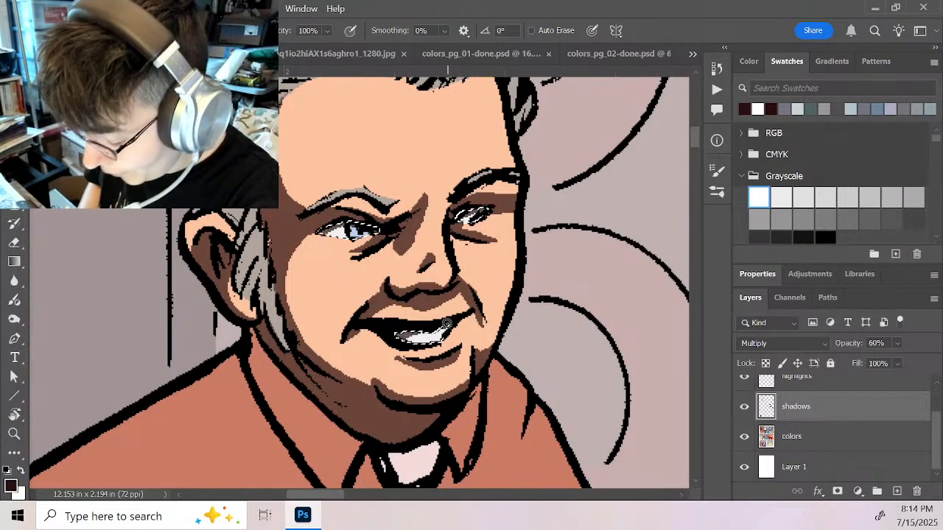
Shade the eye whites and the corner of the teeth on the blue-suited man in the top panel
drag(560, 396, 400, 430)
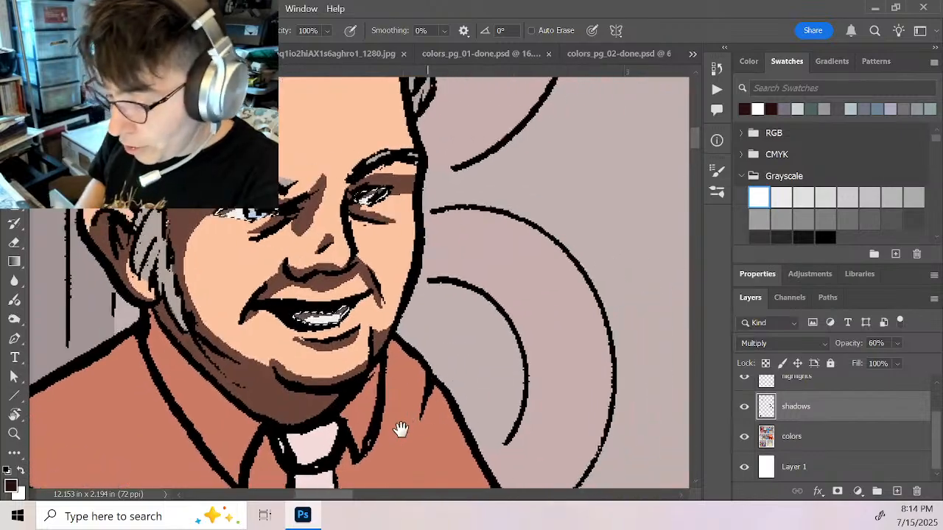
drag(587, 384, 375, 270)
key(z)
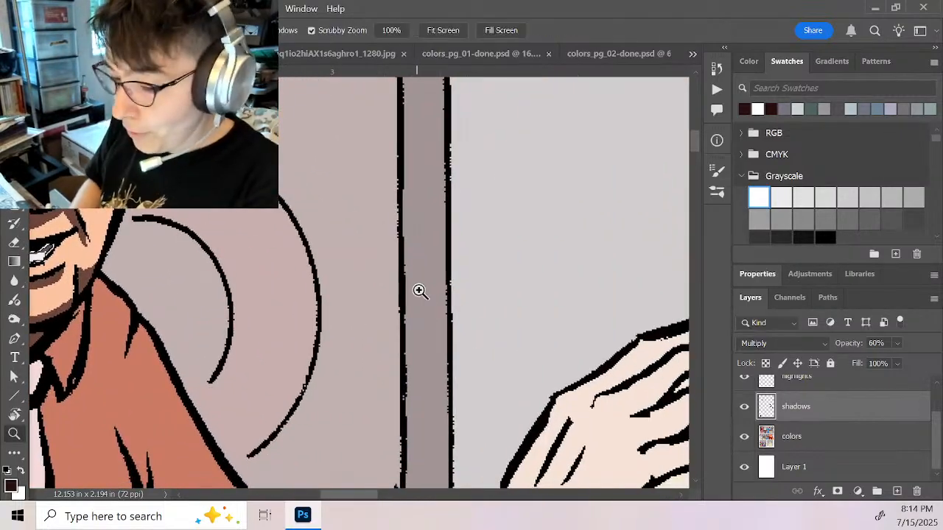
alt+click(454, 323)
drag(616, 361, 328, 260)
click(484, 252)
mouse_move(480, 187)
mouse_down()
mouse_move(515, 273)
mouse_move(508, 214)
mouse_move(519, 226)
mouse_up()
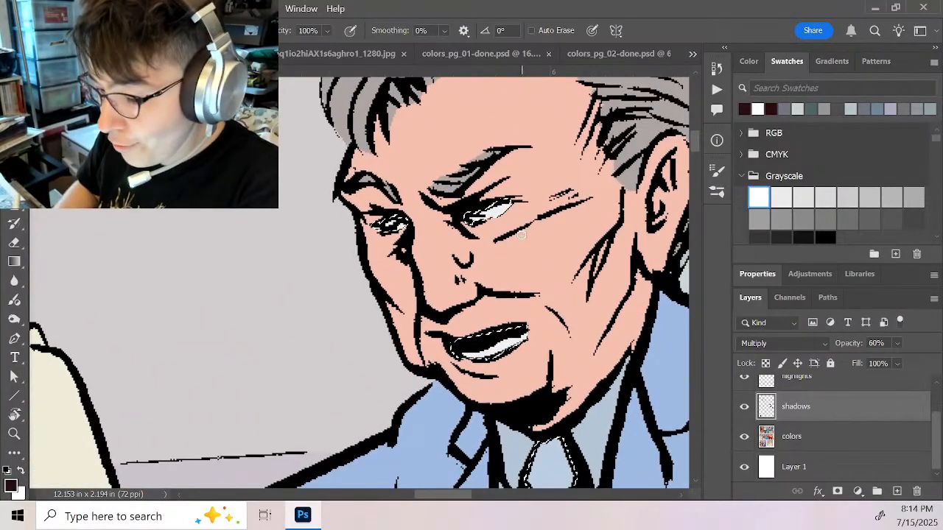
key(b)
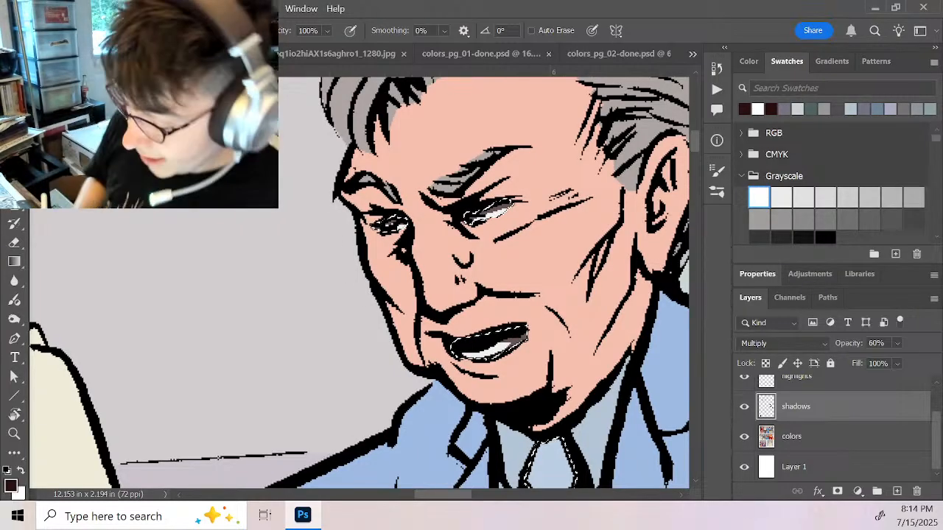
Shade the bald man's teeth and the suited man's eye whites and teeth in the second-row panel with the glasses on the table
scroll(456, 215, right, 5)
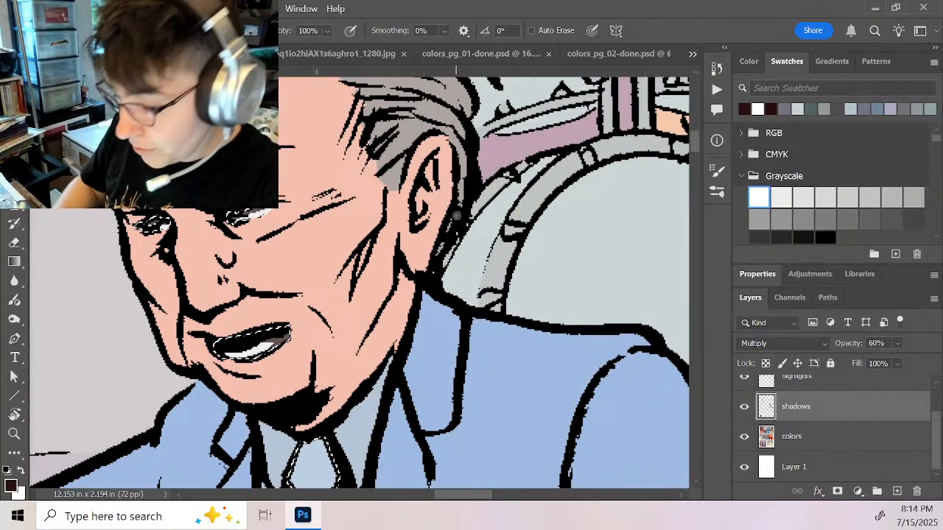
key(z)
alt+click(479, 266)
alt+click(499, 298)
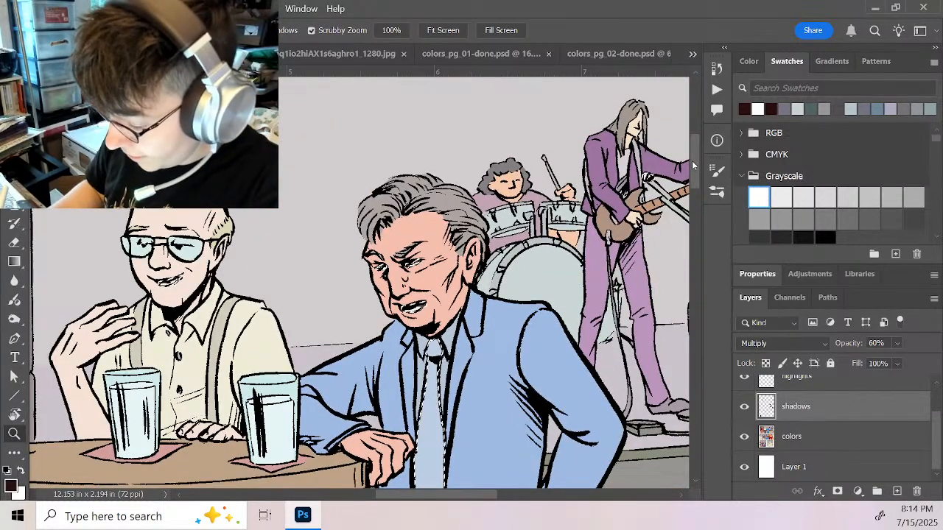
drag(694, 167, 693, 292)
drag(424, 484, 298, 514)
drag(468, 243, 478, 260)
key(b)
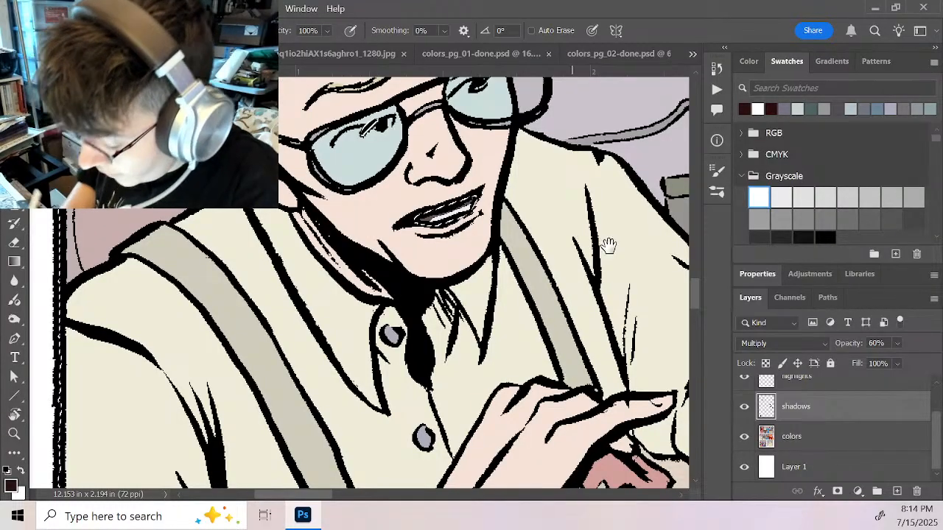
drag(608, 245, 571, 200)
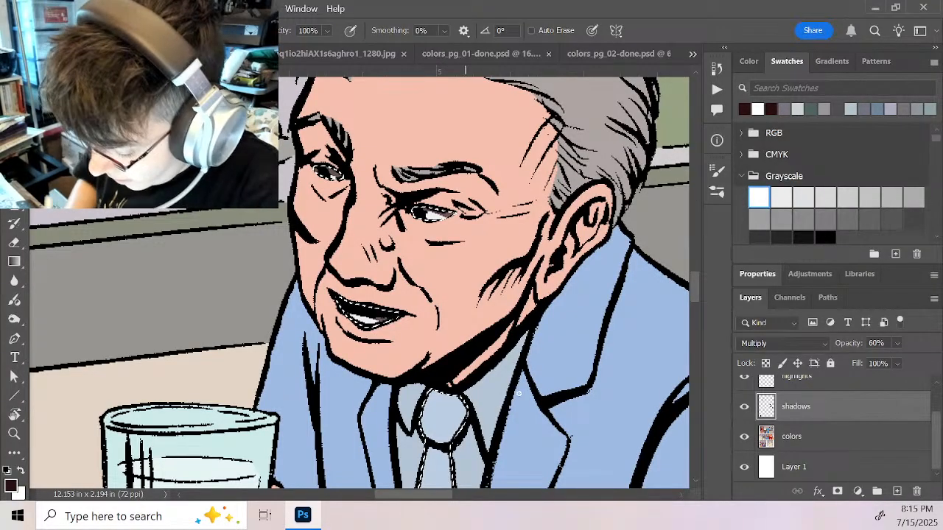
Shade the eye whites and upper teeth on the large close-up face of the red-shirted man in the second row
key(z)
alt+click(618, 426)
alt+click(618, 424)
alt+click(618, 422)
drag(617, 377, 396, 200)
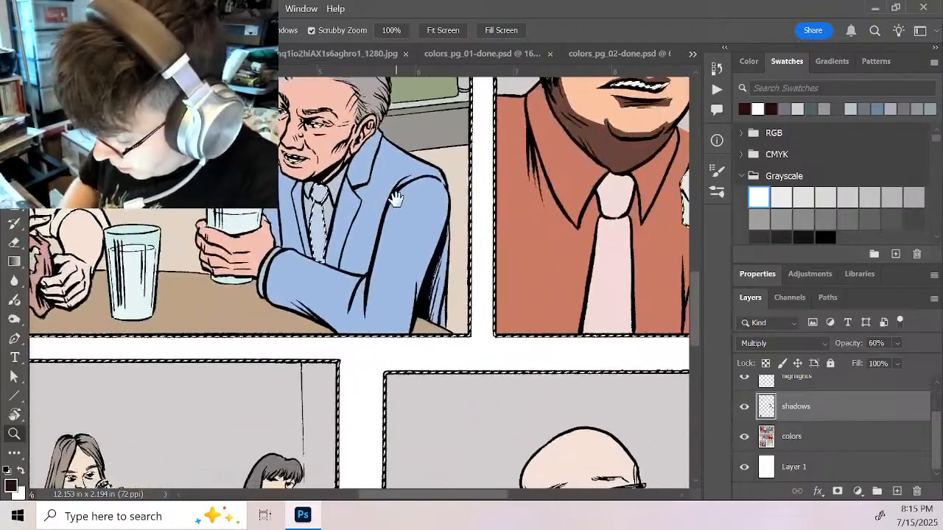
drag(560, 234, 370, 419)
click(496, 202)
click(497, 200)
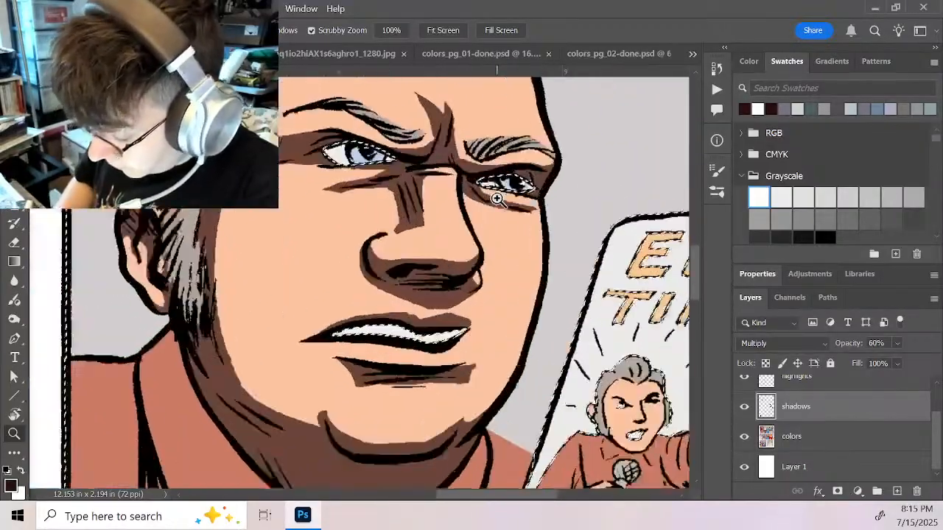
click(496, 199)
key(b)
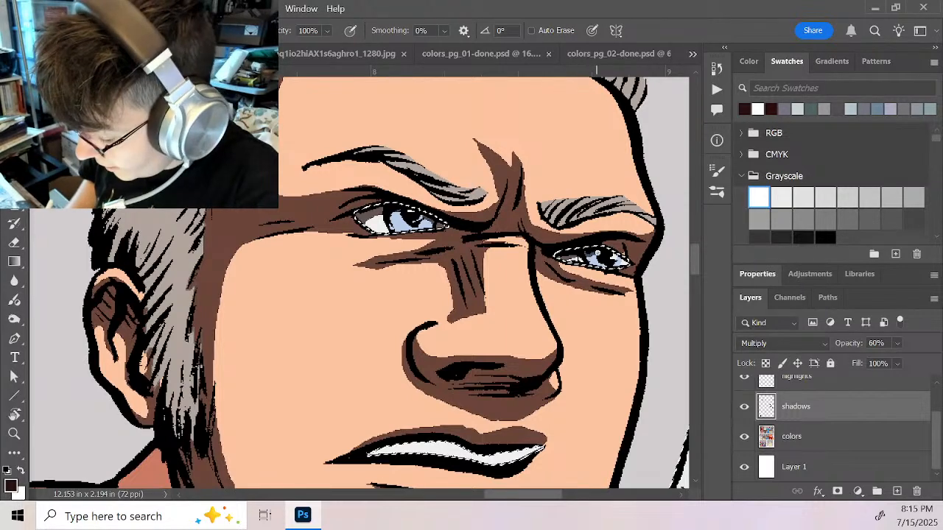
drag(612, 300, 682, 81)
drag(445, 235, 494, 220)
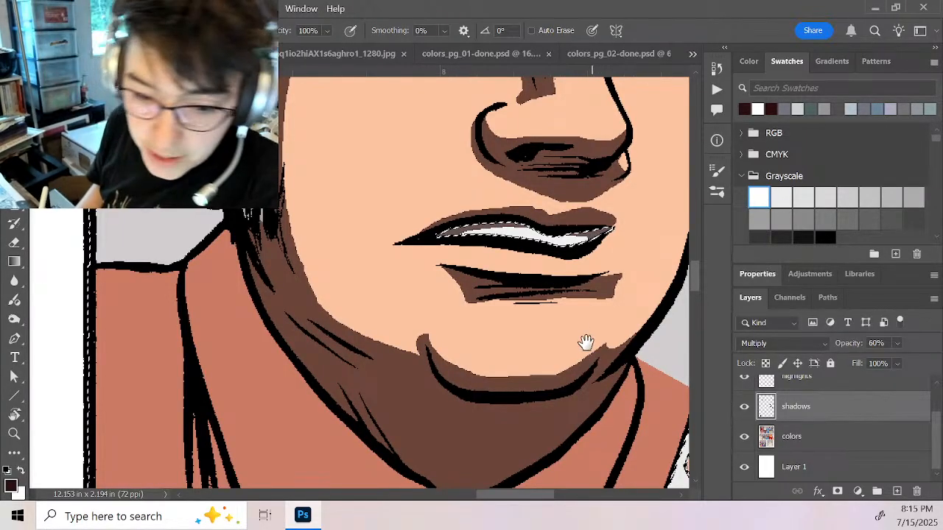
Paint shadow on the eye white of the cropped face in the page's bottom-left panel
drag(587, 344, 523, 249)
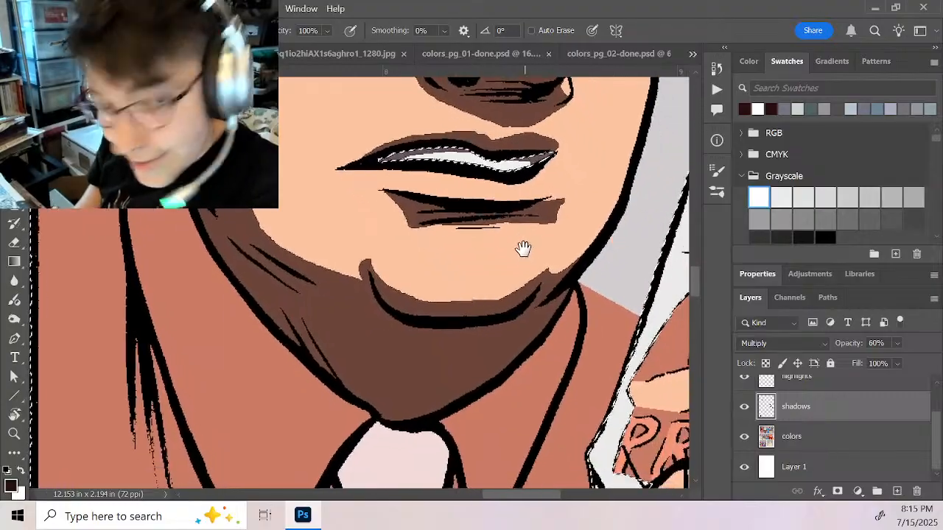
key(z)
alt+click(596, 354)
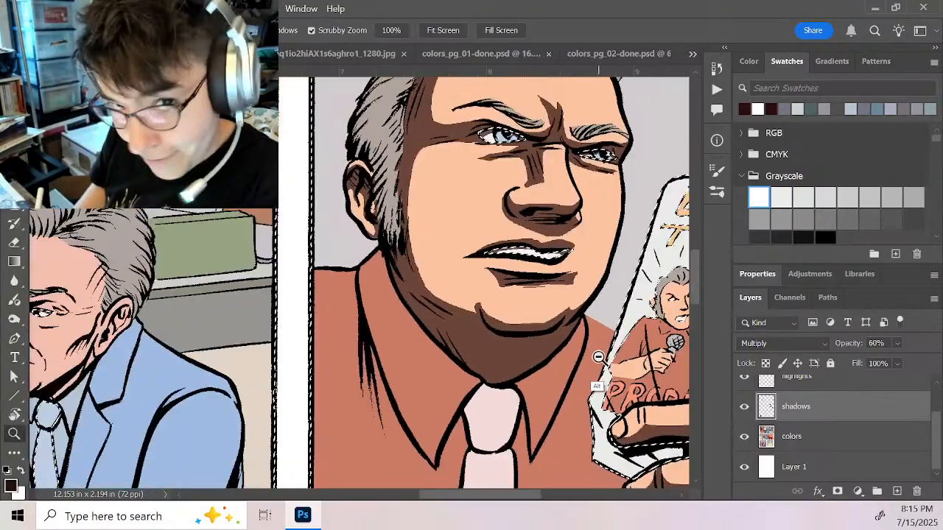
alt+click(597, 355)
drag(605, 447, 605, 176)
drag(372, 396, 577, 169)
drag(297, 308, 506, 163)
click(236, 348)
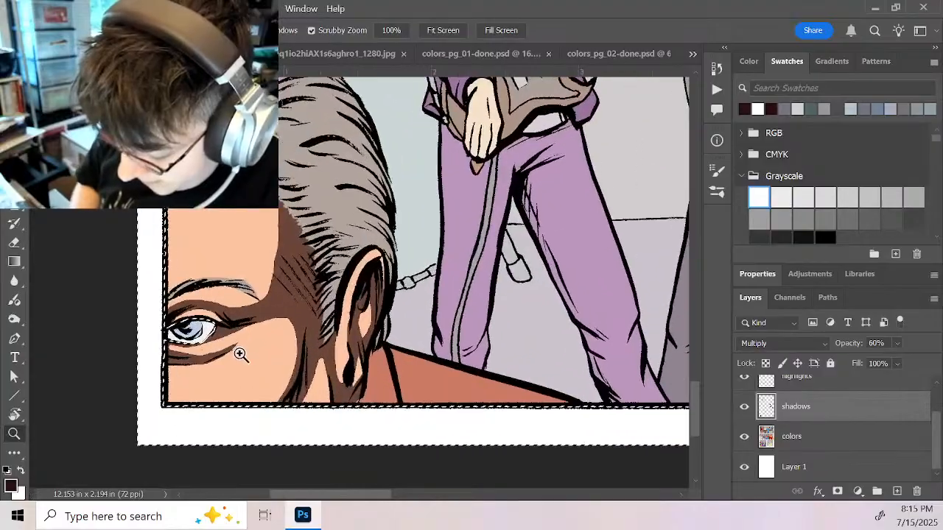
click(240, 354)
drag(243, 344, 354, 301)
key(b)
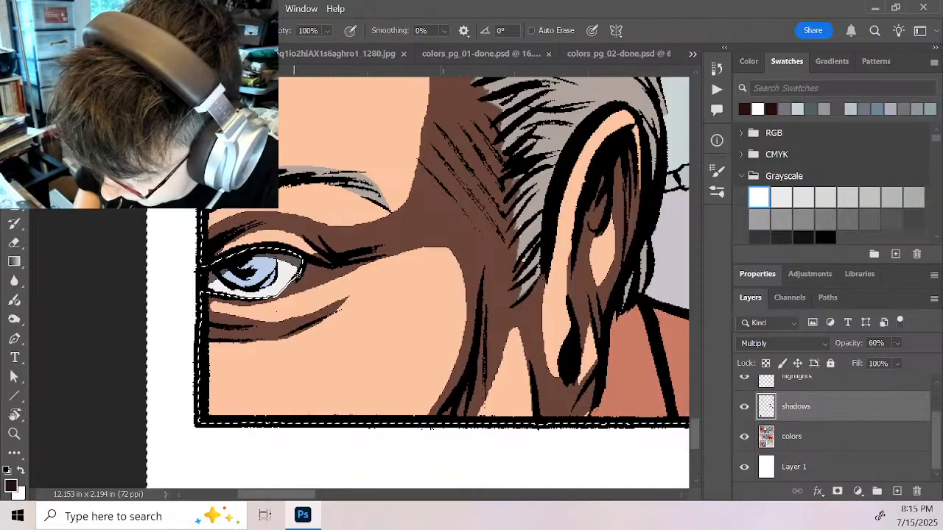
Shade the teeth of the bald man raising his hands in the bottom-row panel, and clear the selection
drag(525, 374, 500, 446)
drag(506, 353, 514, 467)
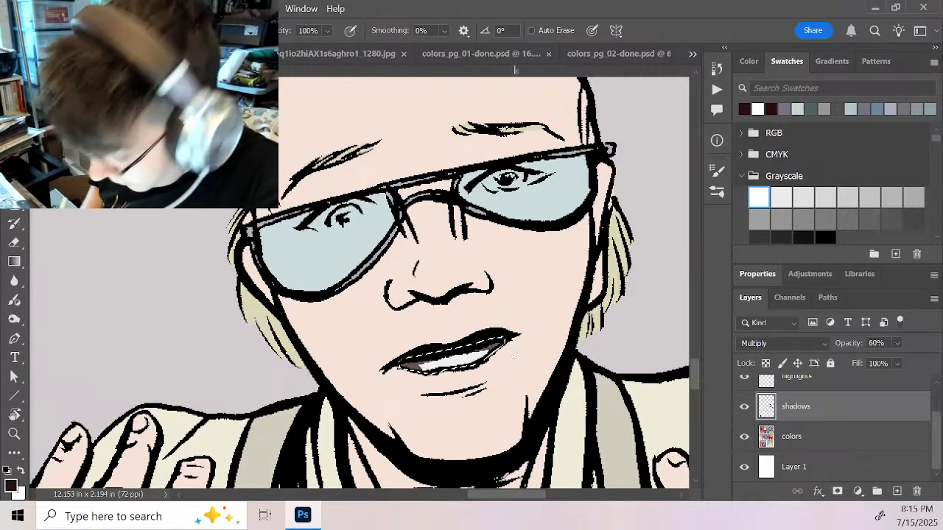
key(z)
alt+click(518, 366)
alt+click(543, 377)
alt+click(617, 316)
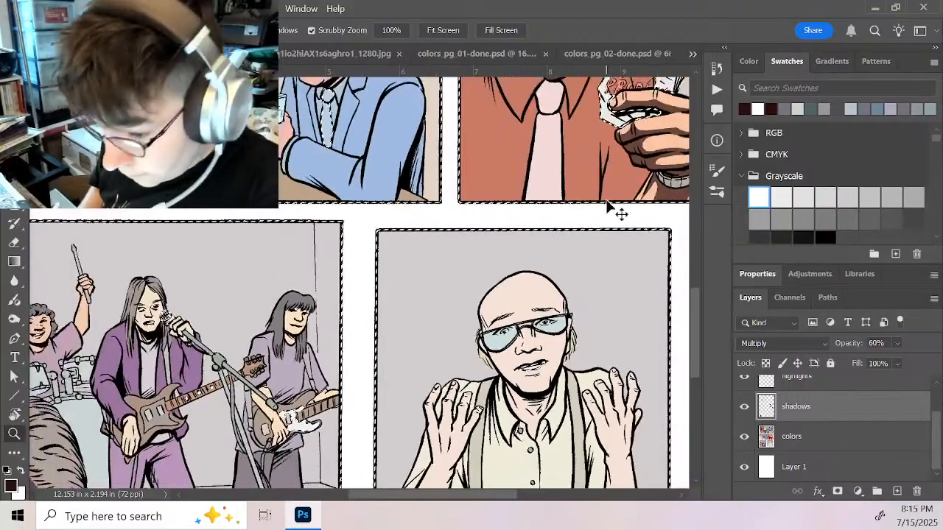
key(ctrl+d)
Select the red-shirted man's grey hair in the top panel from the colors layer with the Magic Wand, and reactivate the shadows layer
drag(693, 326, 679, 187)
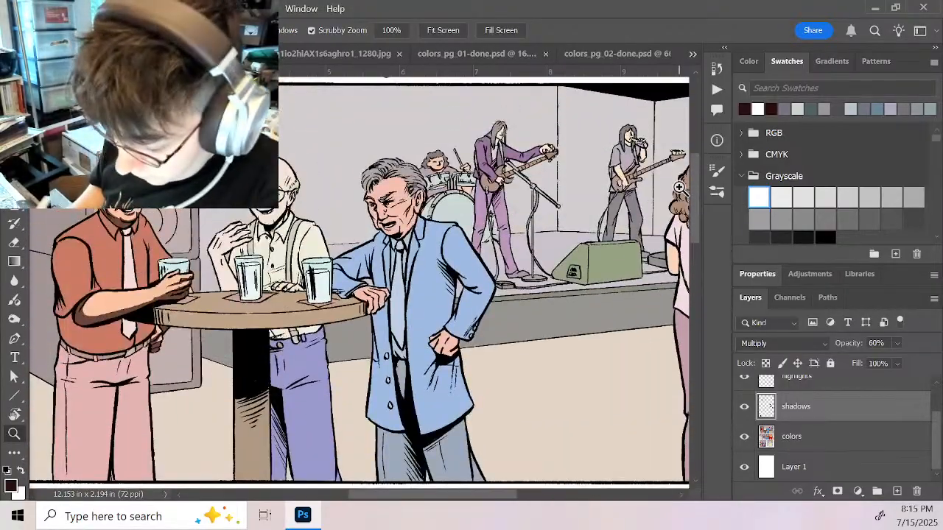
drag(380, 496, 343, 490)
click(288, 184)
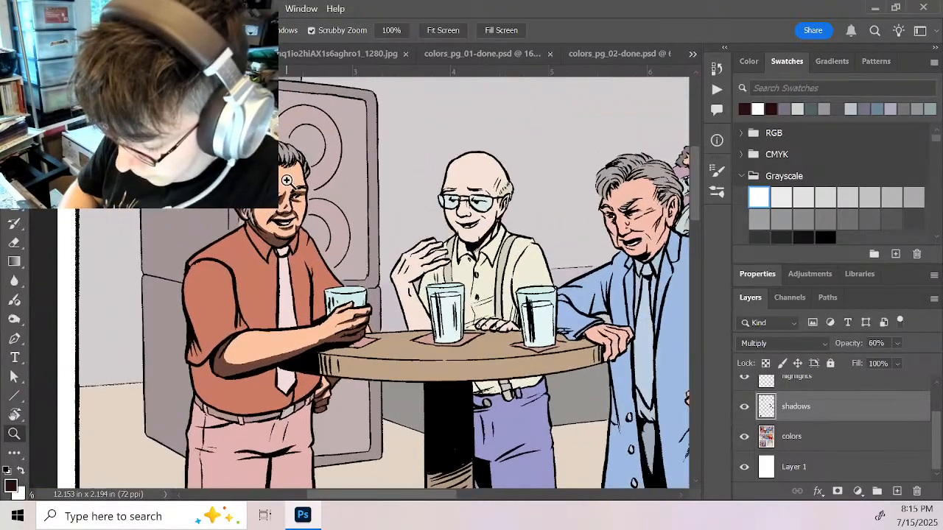
click(299, 202)
click(307, 224)
click(308, 228)
click(792, 471)
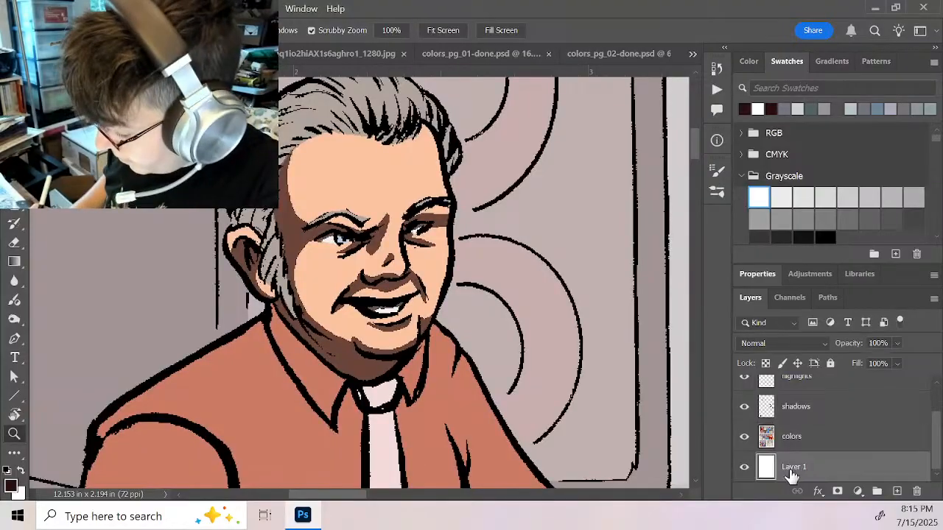
click(791, 438)
key(w)
click(362, 236)
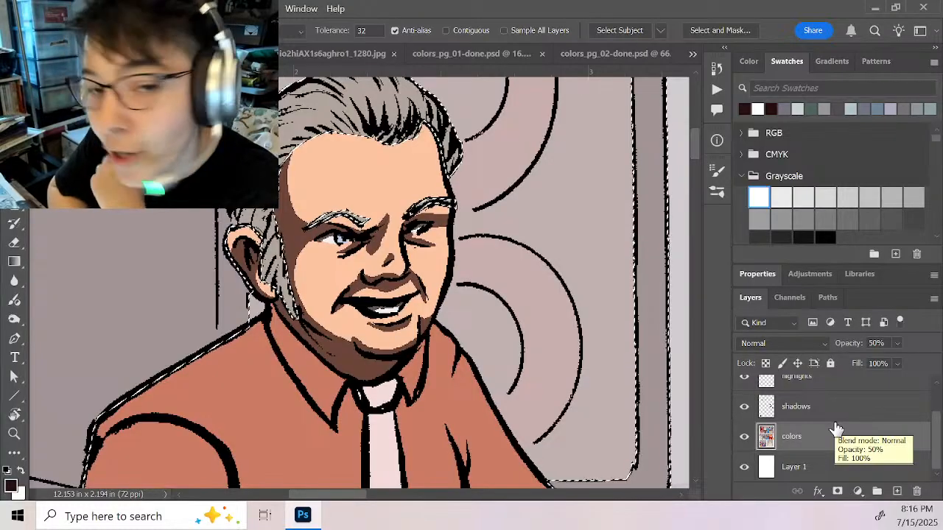
key(alt+bracketright)
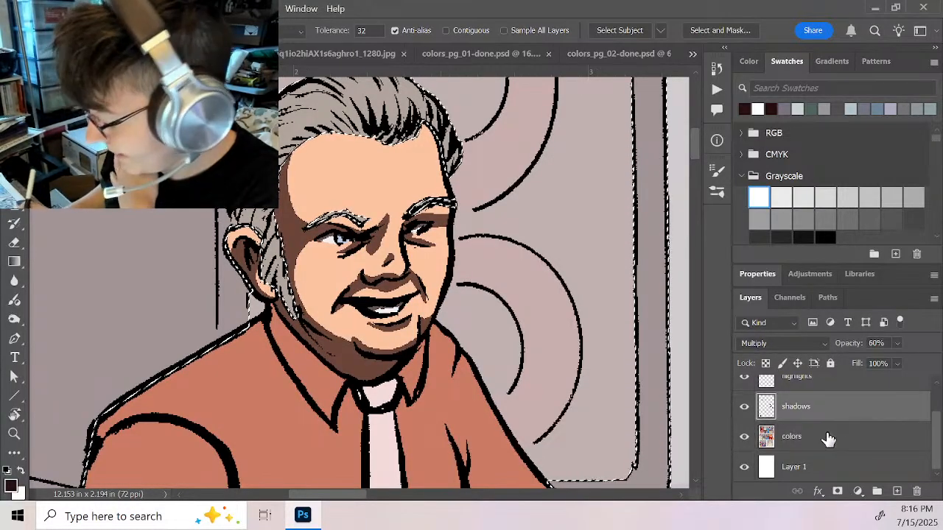
Paint shadow on the sideburn and the hair above the ear of the red-shirted man in the top panel
key(b)
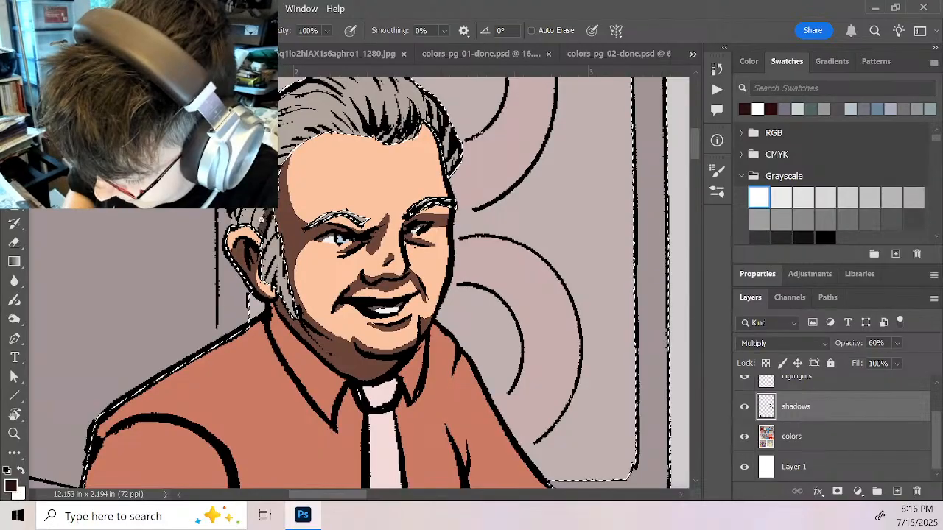
drag(307, 209, 337, 319)
key(z)
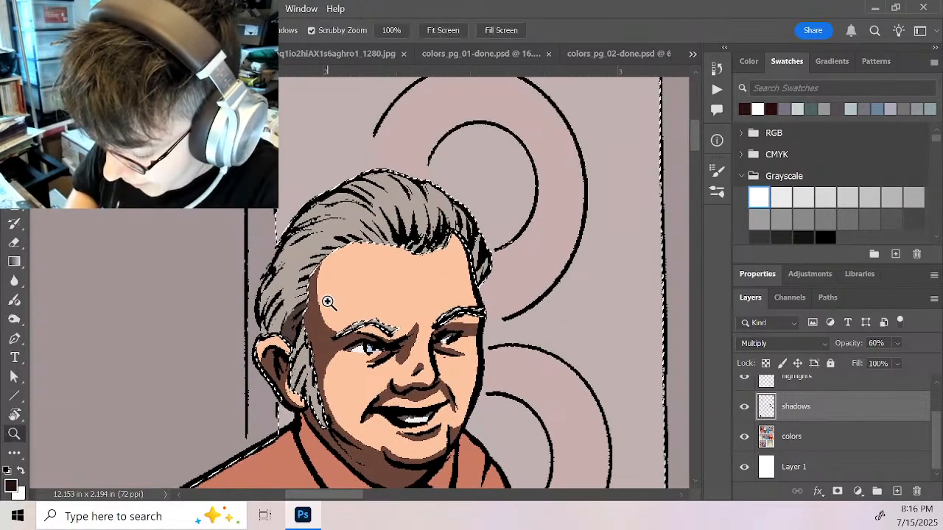
alt+click(329, 305)
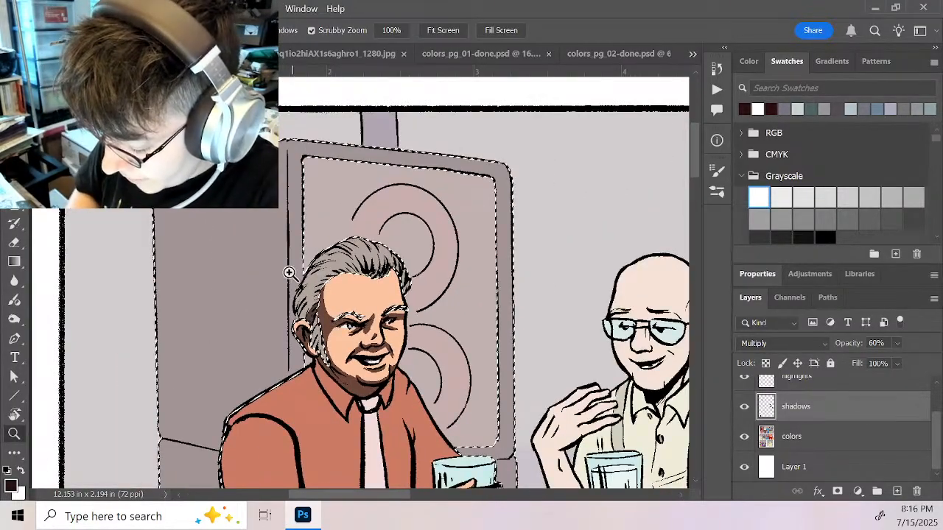
click(328, 286)
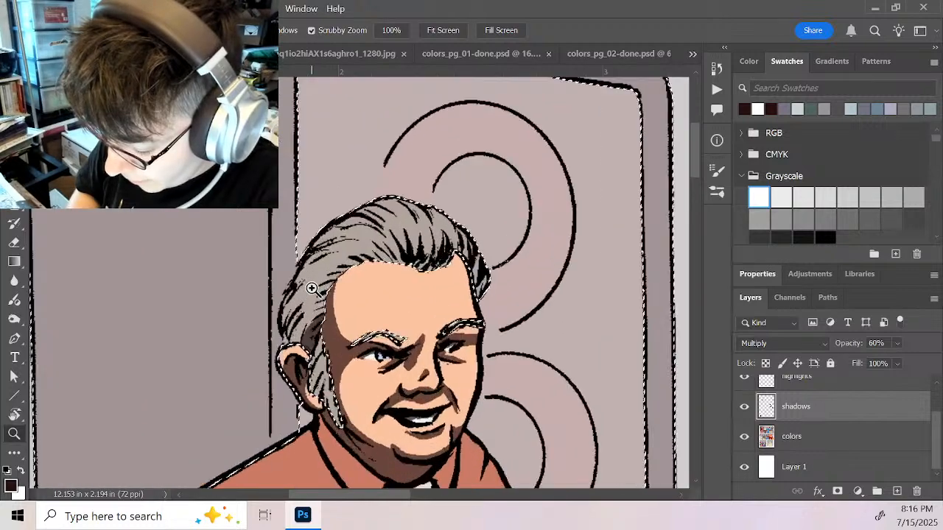
click(370, 312)
drag(370, 312, 351, 203)
key(b)
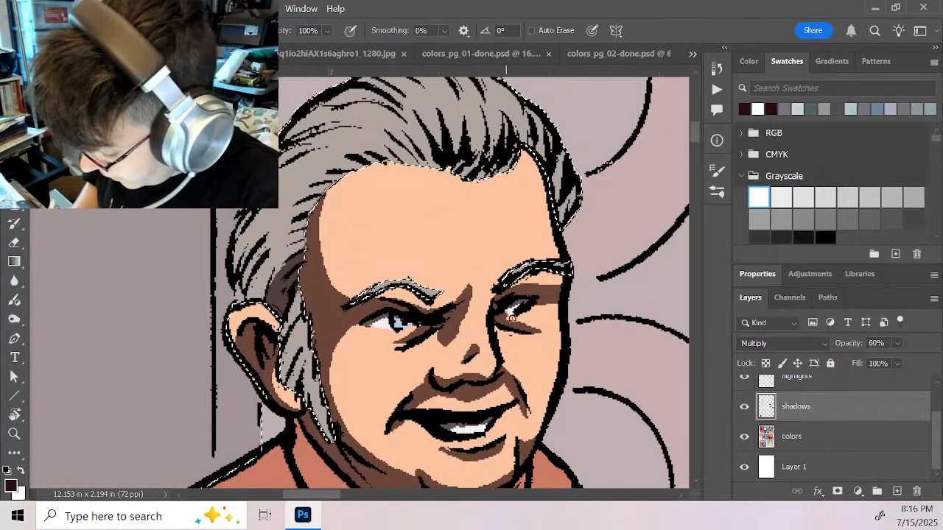
mouse_move(300, 286)
mouse_down()
mouse_move(283, 345)
mouse_move(304, 315)
mouse_move(285, 382)
mouse_move(292, 353)
mouse_up()
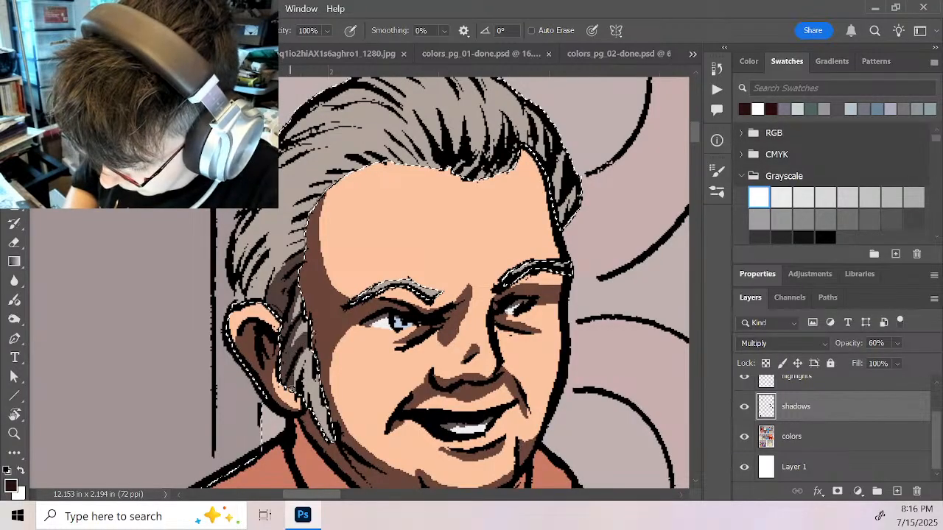
mouse_move(291, 388)
mouse_down()
mouse_move(311, 357)
mouse_move(314, 420)
mouse_move(324, 434)
mouse_move(311, 378)
mouse_move(332, 435)
mouse_up()
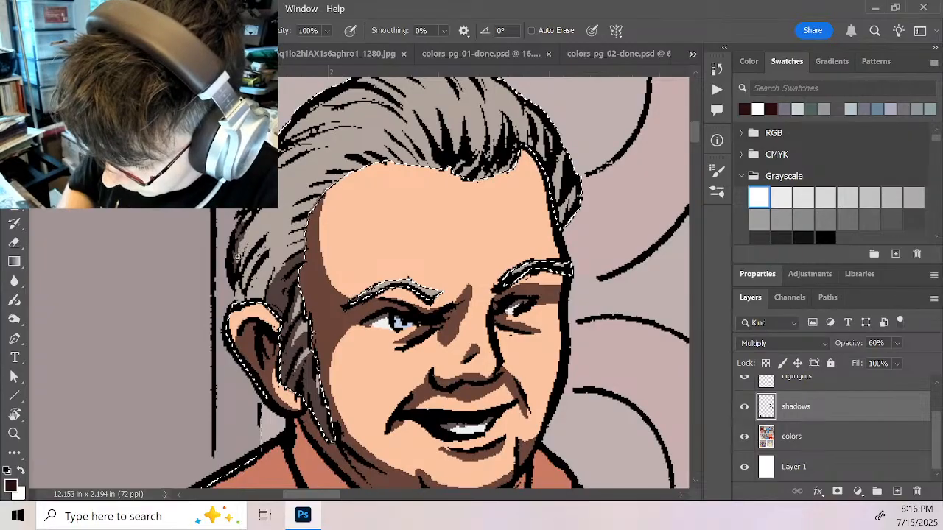
Shade the side, crown and front strands of the same man's grey hair, leaving thin lighter streaks between them
mouse_move(237, 256)
mouse_down()
mouse_move(291, 221)
mouse_move(240, 302)
mouse_move(265, 290)
mouse_up()
drag(293, 256, 307, 225)
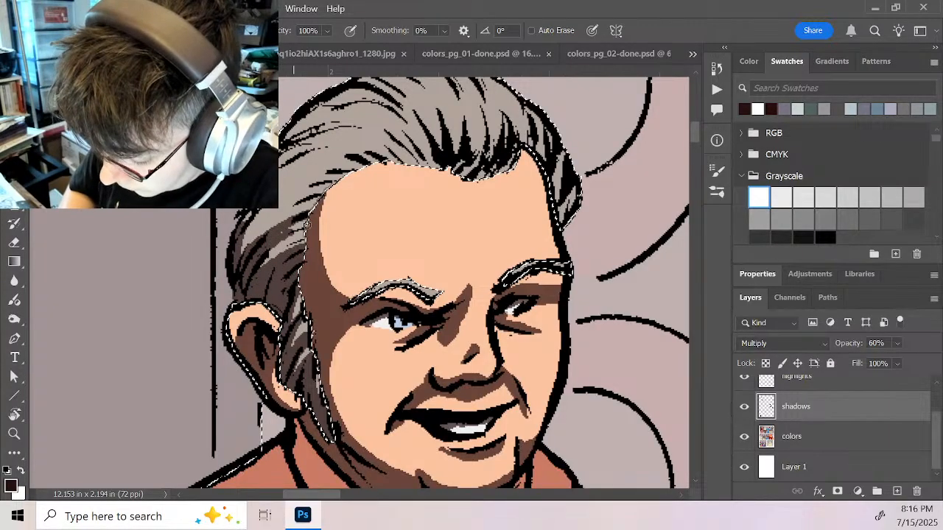
mouse_move(266, 257)
mouse_down()
mouse_move(308, 215)
mouse_move(246, 244)
mouse_up()
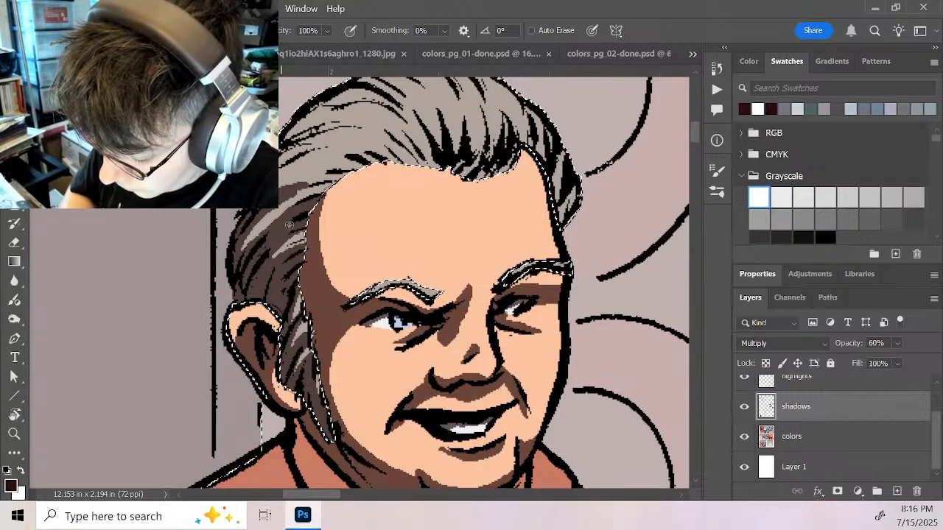
mouse_move(321, 193)
mouse_down()
mouse_move(288, 206)
mouse_move(313, 187)
mouse_up()
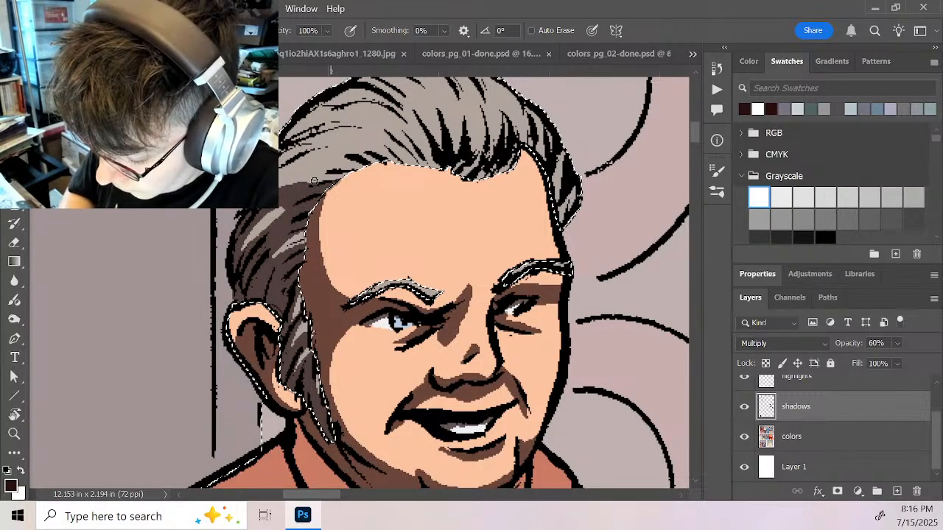
mouse_move(310, 176)
mouse_down()
mouse_move(349, 173)
mouse_move(398, 146)
mouse_move(288, 184)
mouse_move(290, 174)
mouse_move(359, 161)
mouse_move(335, 165)
mouse_move(352, 159)
mouse_move(317, 154)
mouse_move(376, 159)
mouse_move(327, 179)
mouse_move(324, 156)
mouse_move(291, 169)
mouse_move(313, 163)
mouse_move(348, 181)
mouse_move(383, 150)
mouse_move(390, 157)
mouse_move(349, 135)
mouse_move(375, 140)
mouse_move(309, 138)
mouse_move(414, 168)
mouse_move(391, 147)
mouse_move(418, 167)
mouse_up()
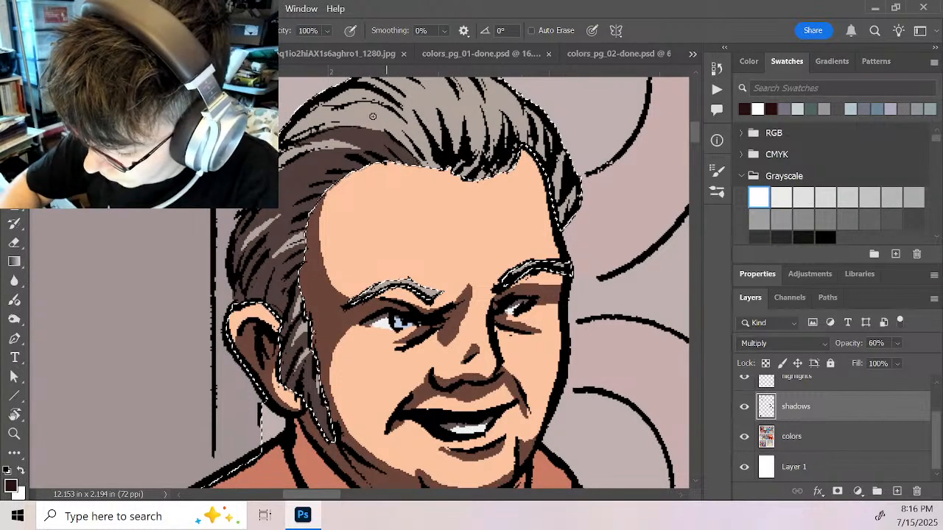
mouse_move(373, 117)
mouse_down()
mouse_move(451, 168)
mouse_move(466, 102)
mouse_move(479, 155)
mouse_move(522, 169)
mouse_move(428, 210)
mouse_move(400, 190)
mouse_move(411, 171)
mouse_move(423, 180)
mouse_move(424, 159)
mouse_move(433, 185)
mouse_move(441, 172)
mouse_move(444, 225)
mouse_move(451, 210)
mouse_move(460, 244)
mouse_up()
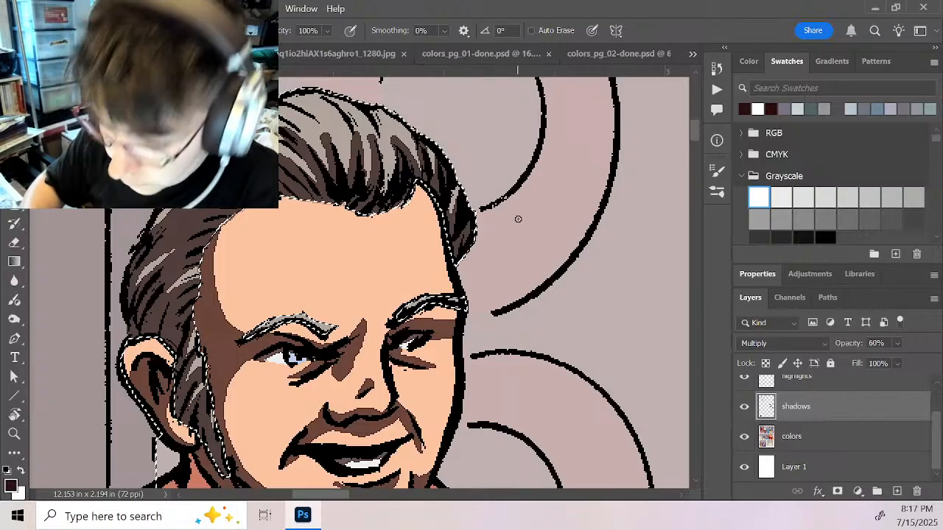
key(x)
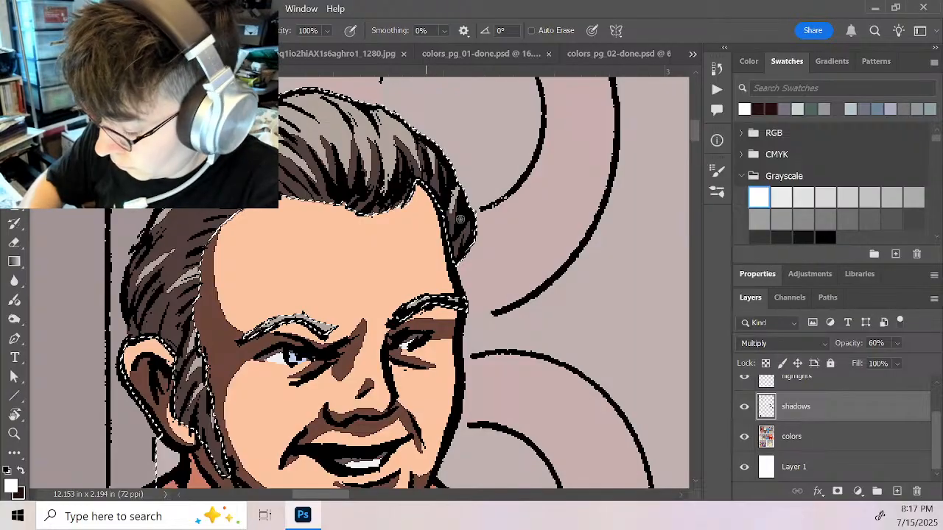
Paint shadow on the forelock and front strands of the blue-suited man's grey hair in the second-row panel
key(z)
alt+click(366, 237)
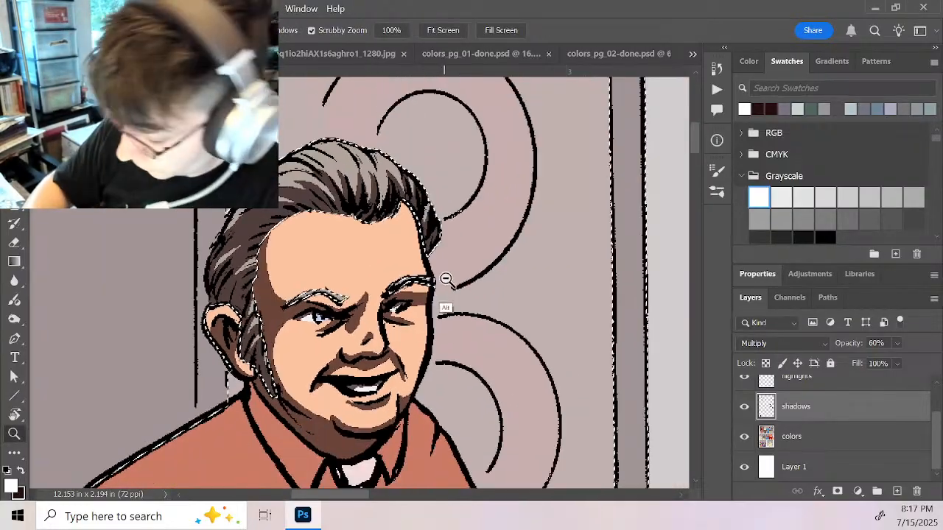
alt+click(494, 322)
drag(545, 373, 311, 110)
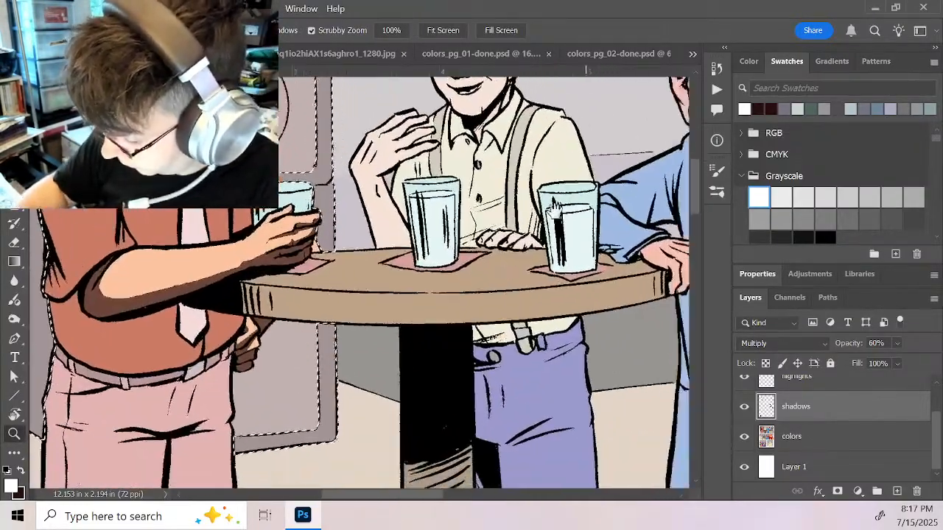
drag(608, 199, 494, 52)
drag(380, 386, 494, 63)
drag(475, 322, 436, 158)
drag(572, 241, 480, 182)
click(495, 183)
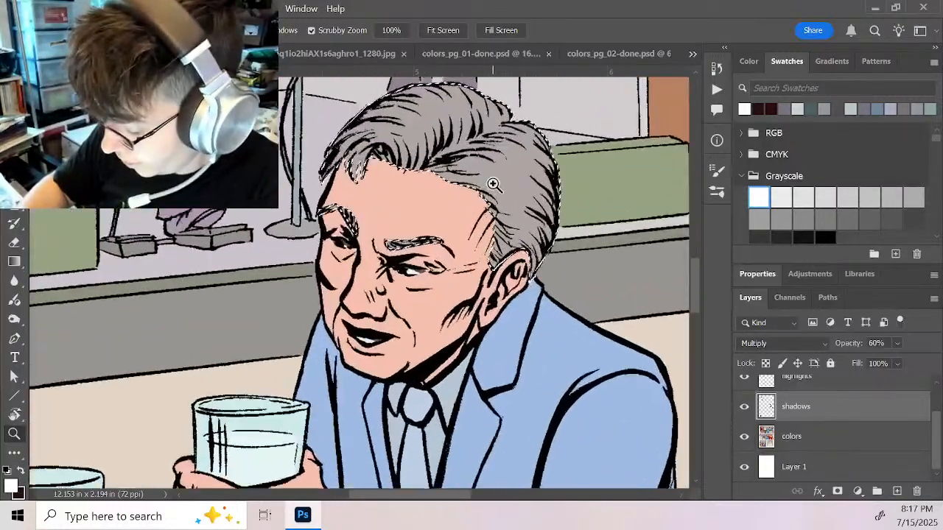
click(494, 184)
drag(409, 193, 496, 182)
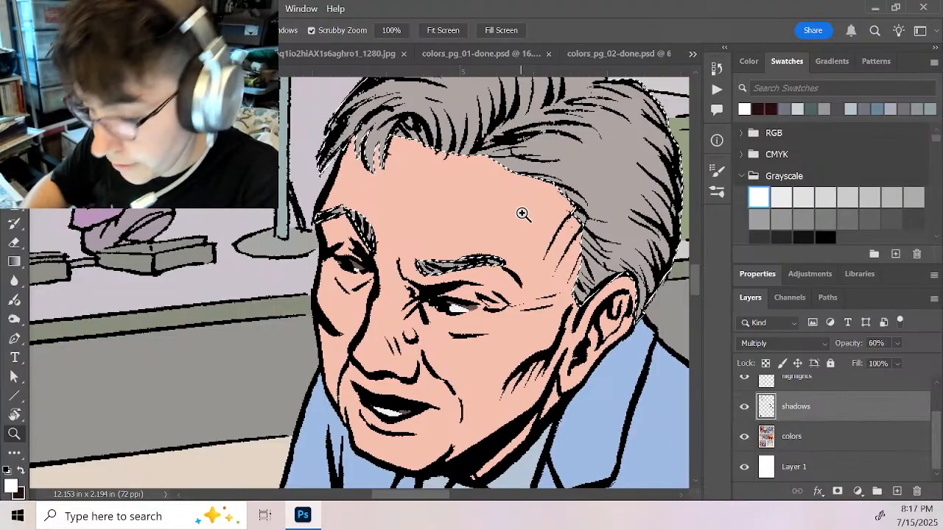
key(x)
key(b)
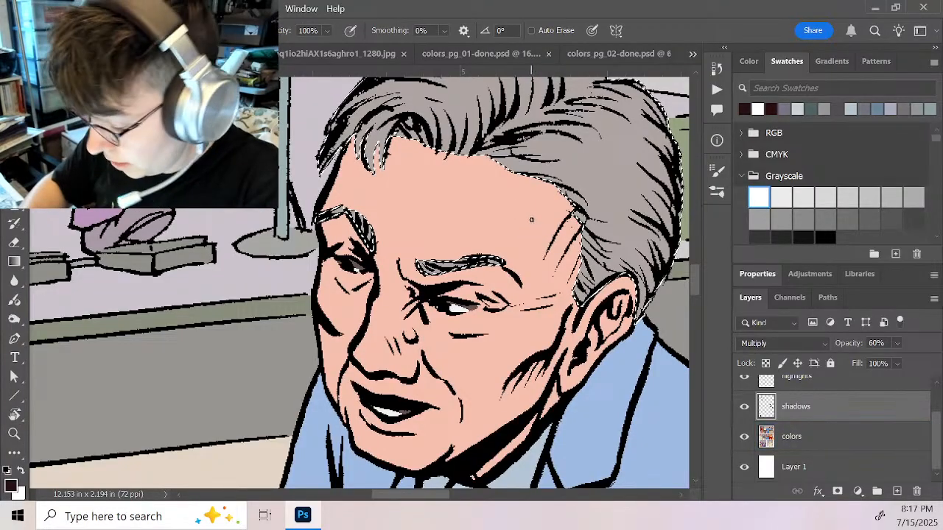
mouse_move(397, 126)
mouse_down()
mouse_move(379, 181)
mouse_move(391, 266)
mouse_move(379, 270)
mouse_move(401, 250)
mouse_move(369, 279)
mouse_move(376, 301)
mouse_move(379, 271)
mouse_move(383, 294)
mouse_up()
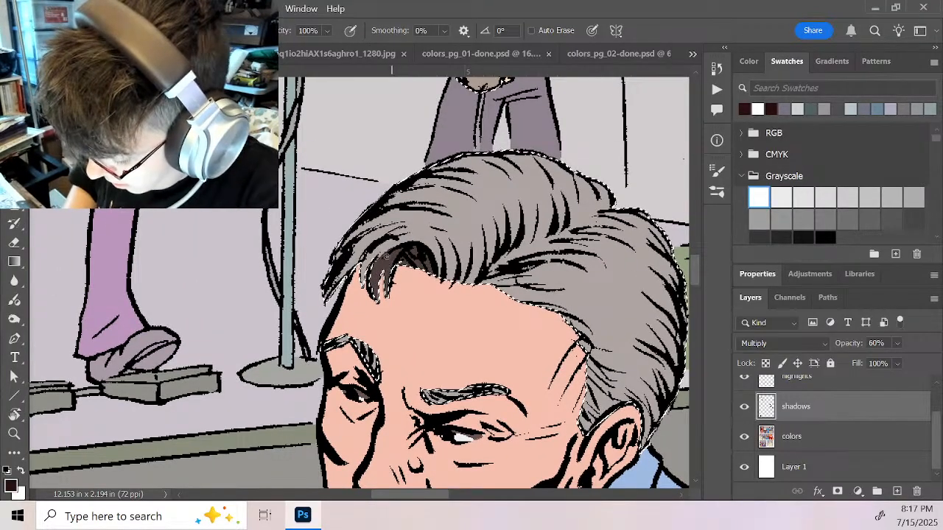
mouse_move(392, 256)
mouse_down()
mouse_move(438, 254)
mouse_move(439, 269)
mouse_move(417, 241)
mouse_up()
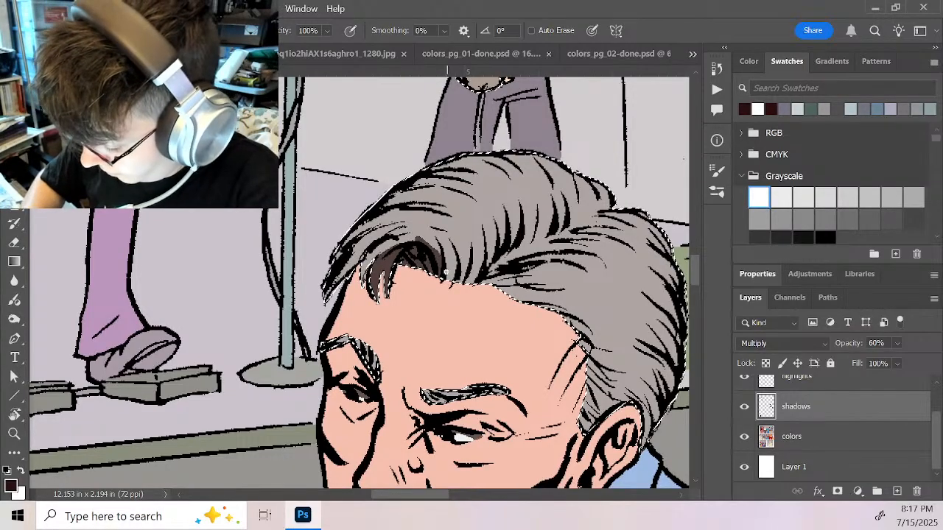
mouse_move(445, 272)
mouse_down()
mouse_move(447, 234)
mouse_move(463, 284)
mouse_move(470, 227)
mouse_move(474, 280)
mouse_move(482, 225)
mouse_move(487, 264)
mouse_move(498, 244)
mouse_move(495, 219)
mouse_move(500, 228)
mouse_move(508, 216)
mouse_move(523, 219)
mouse_move(519, 228)
mouse_move(536, 237)
mouse_move(535, 197)
mouse_move(527, 244)
mouse_move(554, 203)
mouse_up()
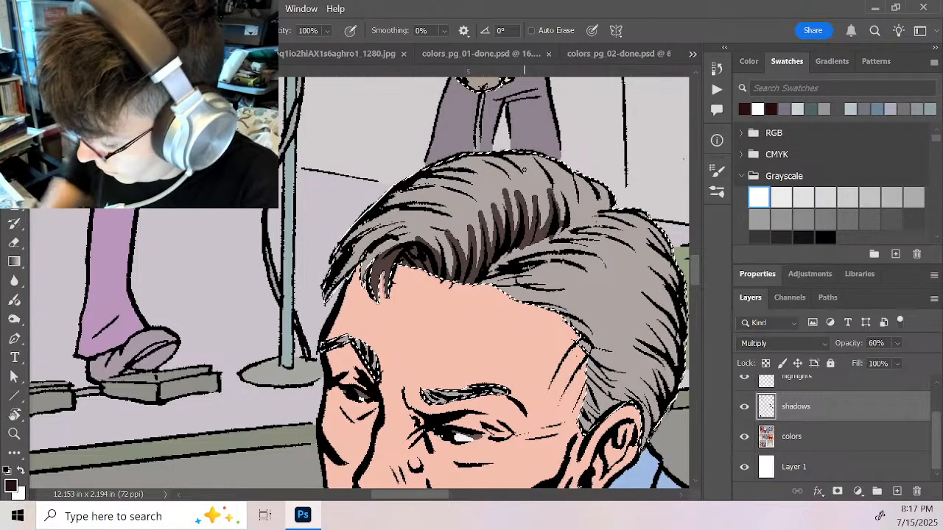
Shade the blue-suited man's hair along the crown, parting and forehead hairline with tapered strokes following the ink lines
mouse_move(524, 170)
mouse_down()
mouse_move(585, 218)
mouse_move(608, 210)
mouse_move(567, 219)
mouse_move(575, 187)
mouse_move(568, 218)
mouse_move(574, 195)
mouse_move(585, 213)
mouse_move(606, 209)
mouse_move(594, 190)
mouse_move(592, 207)
mouse_move(615, 208)
mouse_move(515, 252)
mouse_move(578, 245)
mouse_move(531, 244)
mouse_move(593, 252)
mouse_move(549, 239)
mouse_move(614, 235)
mouse_move(623, 221)
mouse_up()
mouse_move(524, 253)
mouse_down()
mouse_move(571, 267)
mouse_move(487, 280)
mouse_move(579, 271)
mouse_move(517, 284)
mouse_move(571, 286)
mouse_move(509, 294)
mouse_move(572, 286)
mouse_up()
mouse_move(361, 258)
mouse_down()
mouse_move(403, 224)
mouse_move(375, 227)
mouse_move(392, 224)
mouse_move(429, 227)
mouse_move(364, 254)
mouse_move(381, 240)
mouse_move(443, 231)
mouse_move(427, 229)
mouse_move(443, 233)
mouse_move(392, 237)
mouse_move(441, 252)
mouse_move(421, 237)
mouse_move(443, 239)
mouse_move(459, 250)
mouse_move(412, 227)
mouse_move(460, 252)
mouse_up()
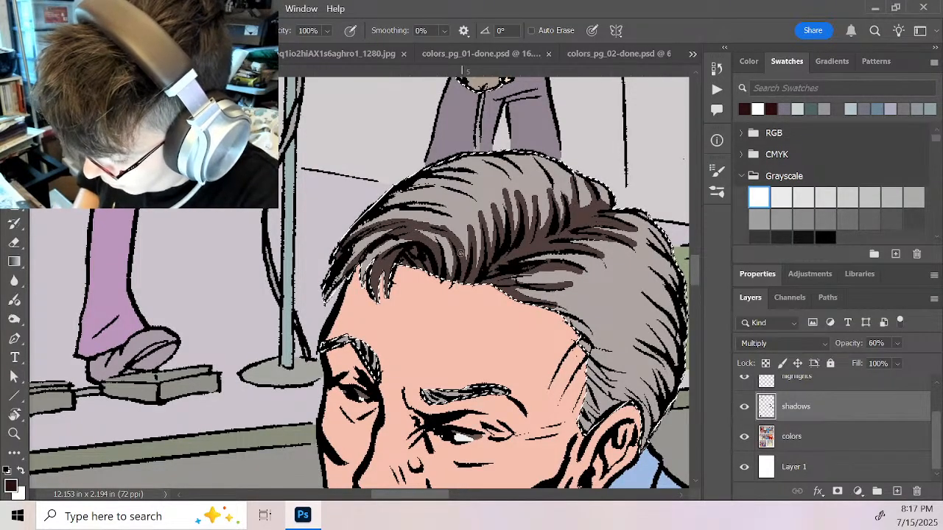
mouse_move(556, 180)
mouse_down()
mouse_move(412, 202)
mouse_move(442, 212)
mouse_move(451, 183)
mouse_move(475, 197)
mouse_up()
Fill the hair behind the blue-suited man's temple and above his ear with shadow, using a temporarily enlarged brush
drag(603, 363, 520, 178)
mouse_move(445, 153)
mouse_down()
mouse_move(500, 171)
mouse_move(468, 182)
mouse_move(529, 220)
mouse_move(545, 184)
mouse_move(551, 215)
mouse_up()
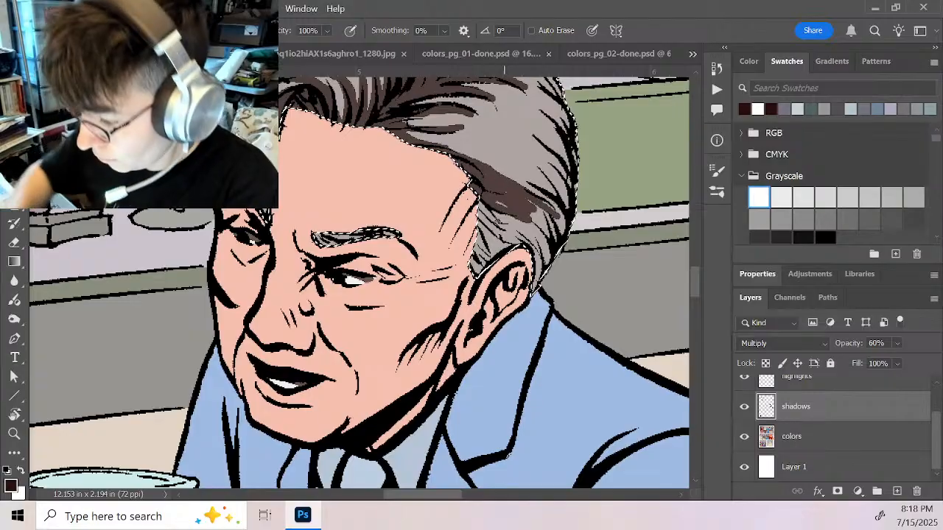
key(])
key(])
key(])
key(])
mouse_move(494, 205)
mouse_down()
mouse_move(486, 247)
mouse_move(492, 205)
mouse_move(509, 208)
mouse_move(549, 246)
mouse_move(560, 234)
mouse_move(540, 243)
mouse_move(533, 291)
mouse_up()
key([)
key([)
key([)
key([)
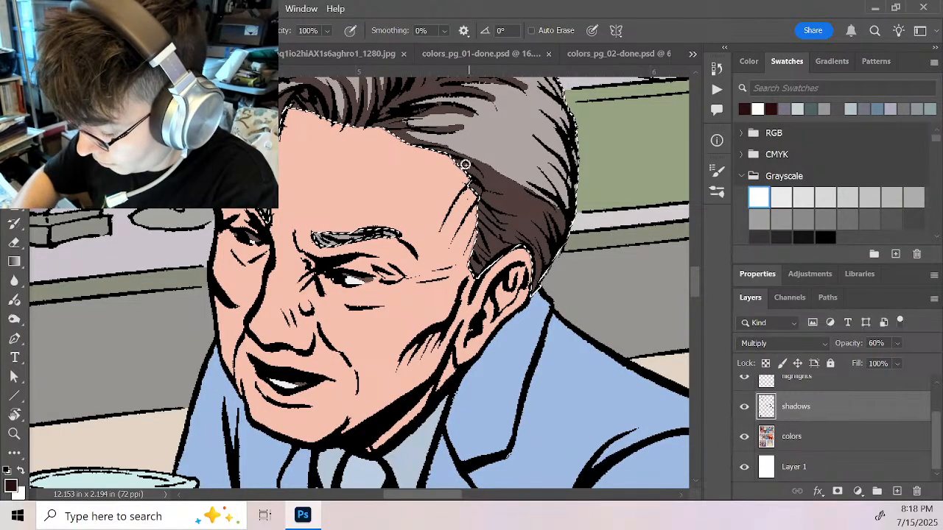
Add tapered shadow strands along the hairline and the back of the blue-suited man's head
drag(465, 165, 557, 225)
mouse_move(422, 145)
mouse_down()
mouse_move(514, 170)
mouse_move(551, 219)
mouse_up()
mouse_move(513, 145)
mouse_down()
mouse_move(563, 203)
mouse_move(562, 170)
mouse_move(572, 206)
mouse_up()
drag(547, 167, 565, 212)
mouse_move(517, 147)
mouse_down()
mouse_move(535, 166)
mouse_move(570, 160)
mouse_move(574, 179)
mouse_move(551, 131)
mouse_move(543, 148)
mouse_move(567, 168)
mouse_move(544, 118)
mouse_move(571, 172)
mouse_move(538, 110)
mouse_move(577, 169)
mouse_move(589, 161)
mouse_move(632, 230)
mouse_up()
Refine the shadow edges between the strands of the blue-suited man's hair with white
key(x)
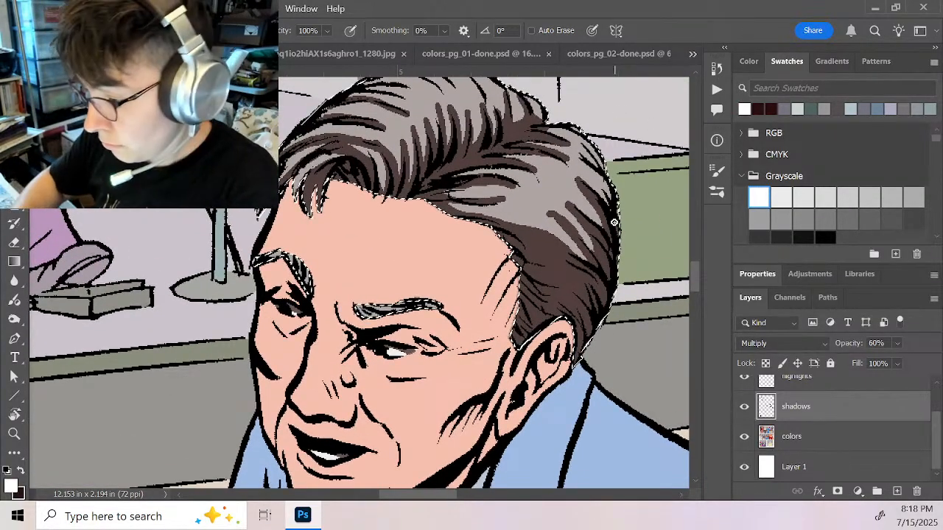
drag(551, 214, 583, 233)
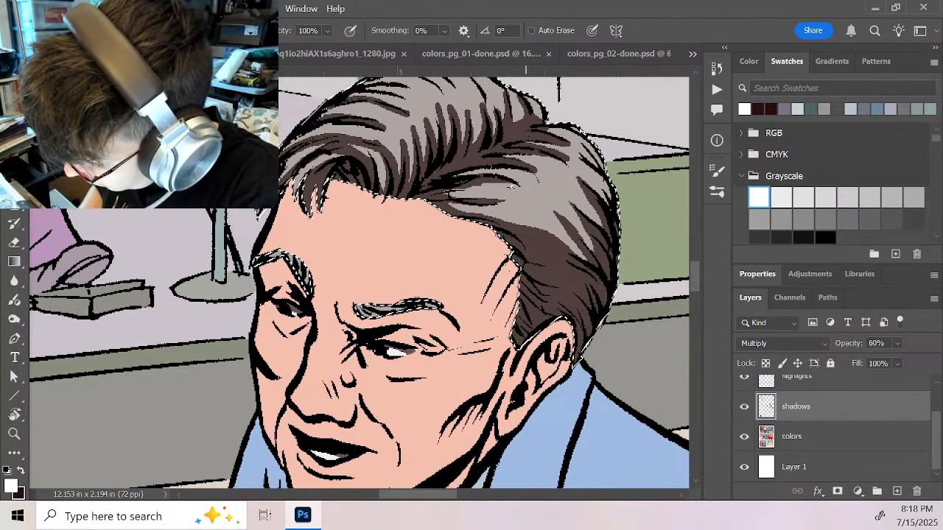
mouse_move(504, 156)
mouse_down()
mouse_move(546, 177)
mouse_move(574, 156)
mouse_up()
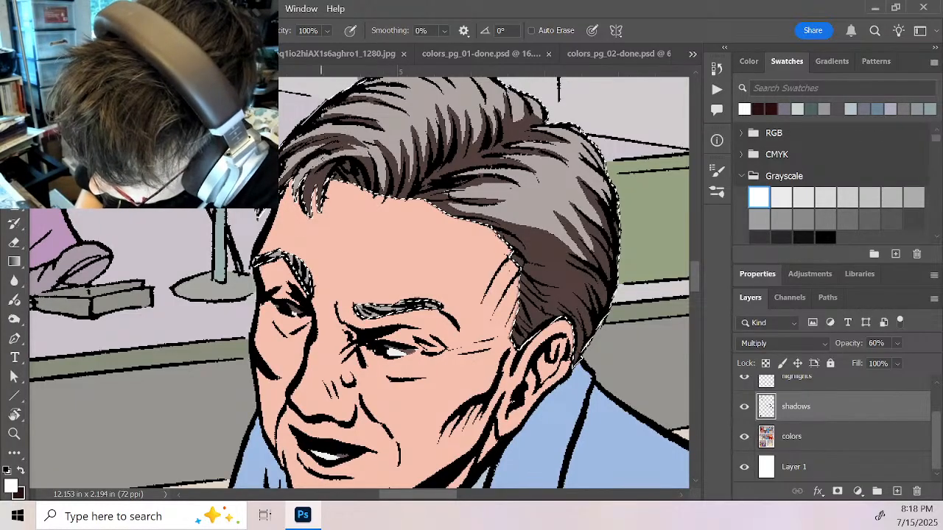
key(z)
alt+click(533, 290)
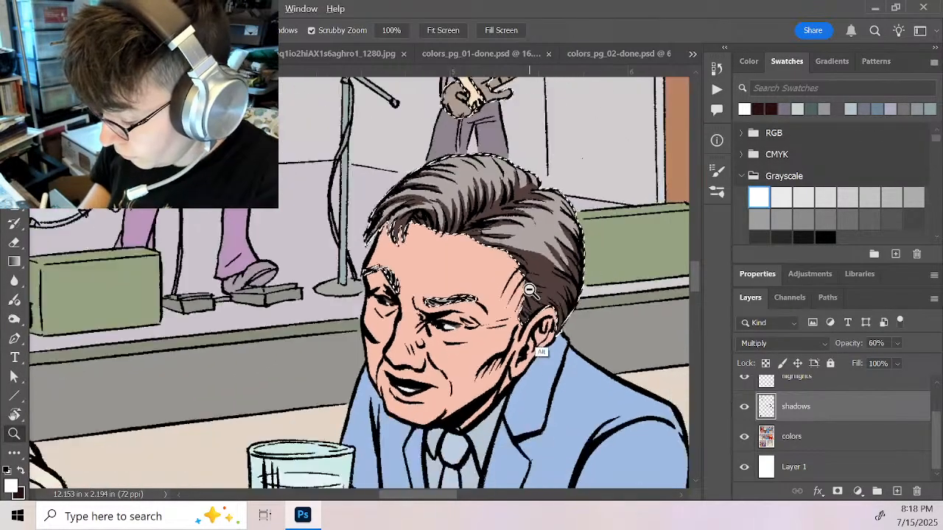
drag(544, 269, 506, 235)
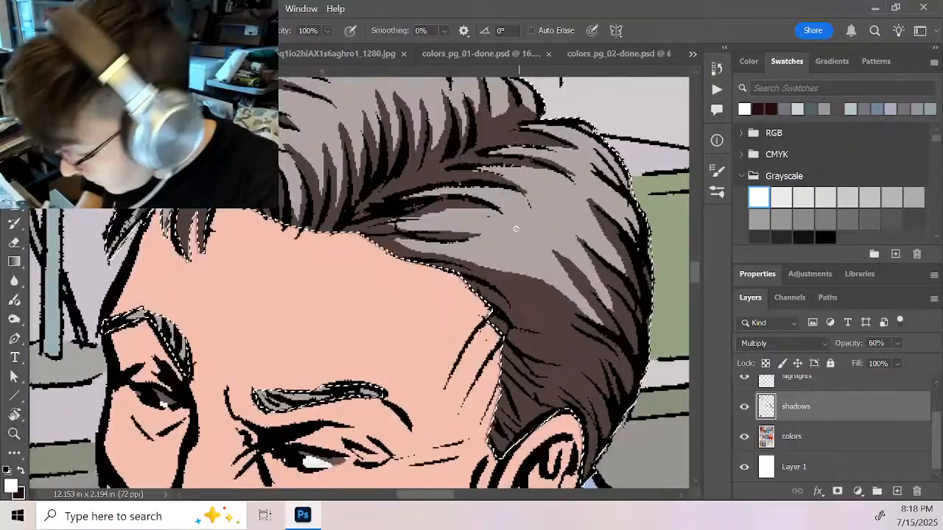
Shade the side hair, sideburn and temple hairline of the red-shirted man holding the magazine with dark shadow strokes
key(z)
alt+click(528, 302)
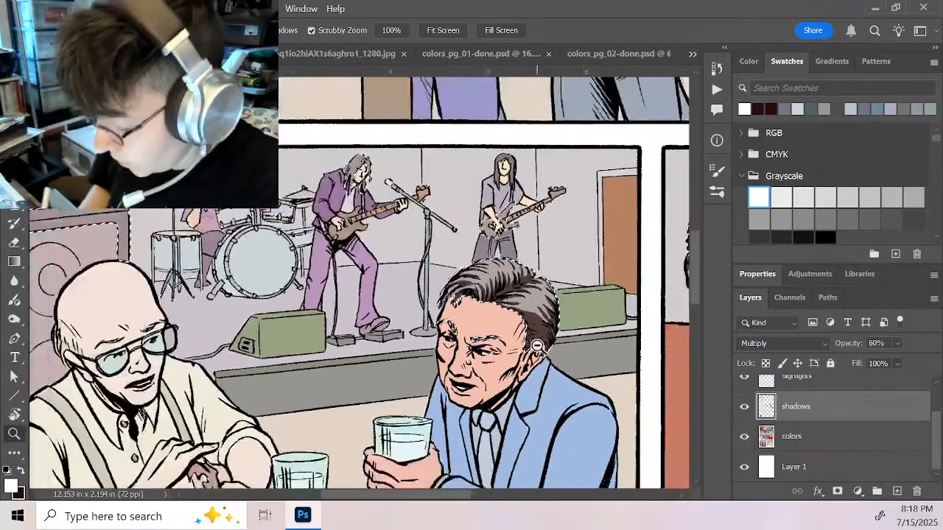
drag(581, 389, 559, 191)
drag(598, 302, 540, 238)
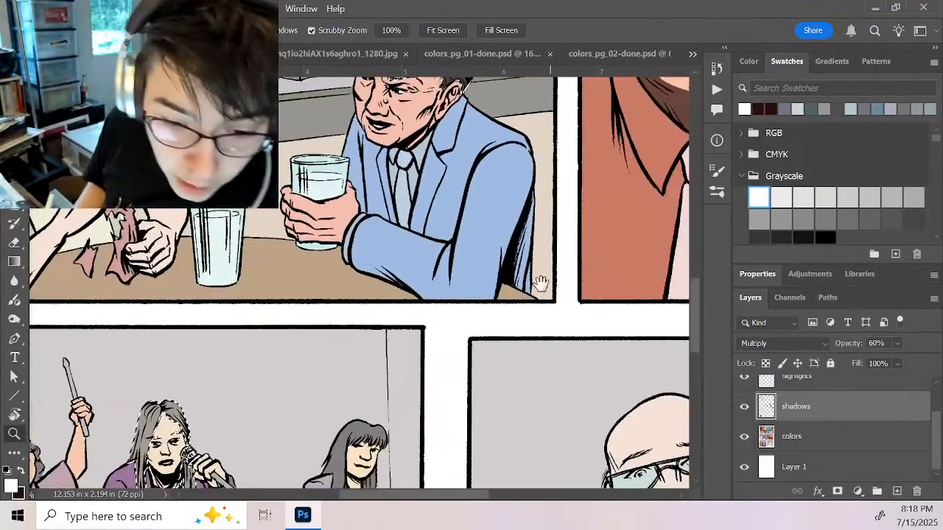
mouse_move(541, 284)
mouse_down()
mouse_move(459, 266)
mouse_move(257, 322)
mouse_move(185, 408)
mouse_up()
drag(415, 205, 433, 264)
click(409, 250)
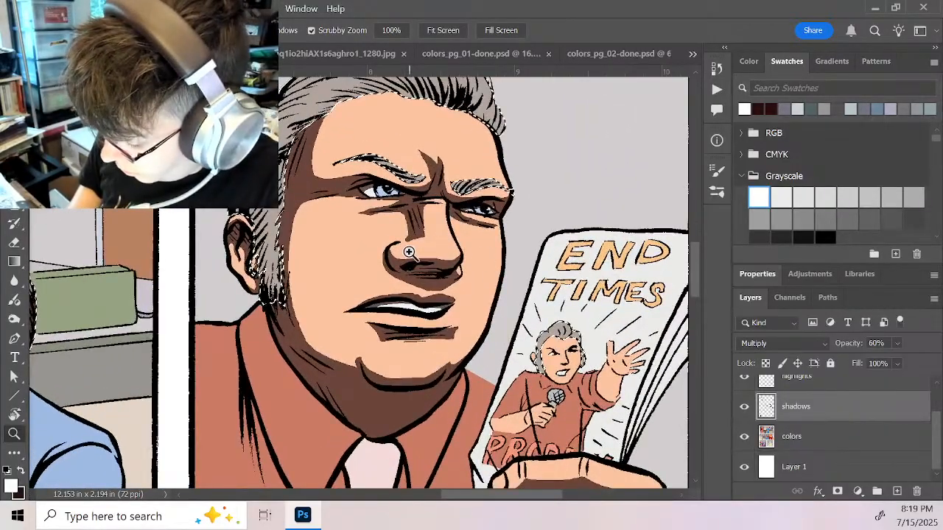
key(b)
key(x)
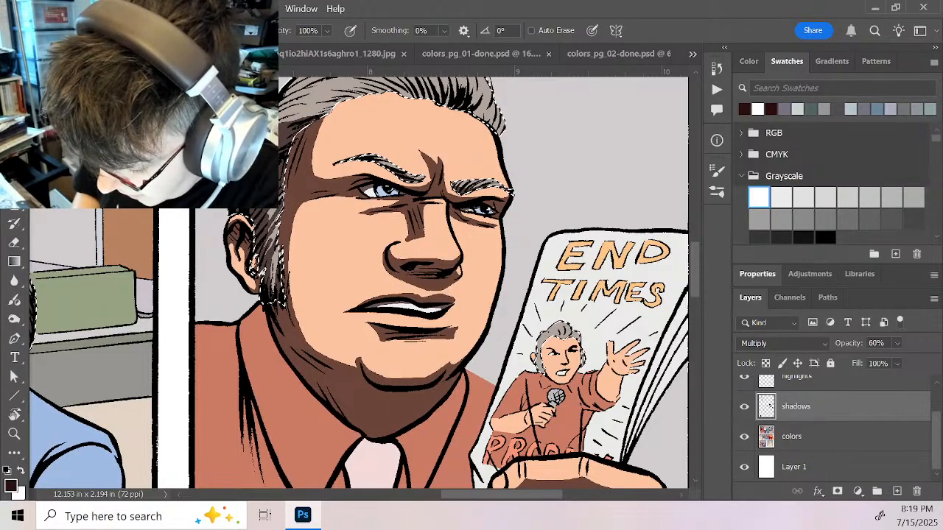
drag(380, 164, 412, 298)
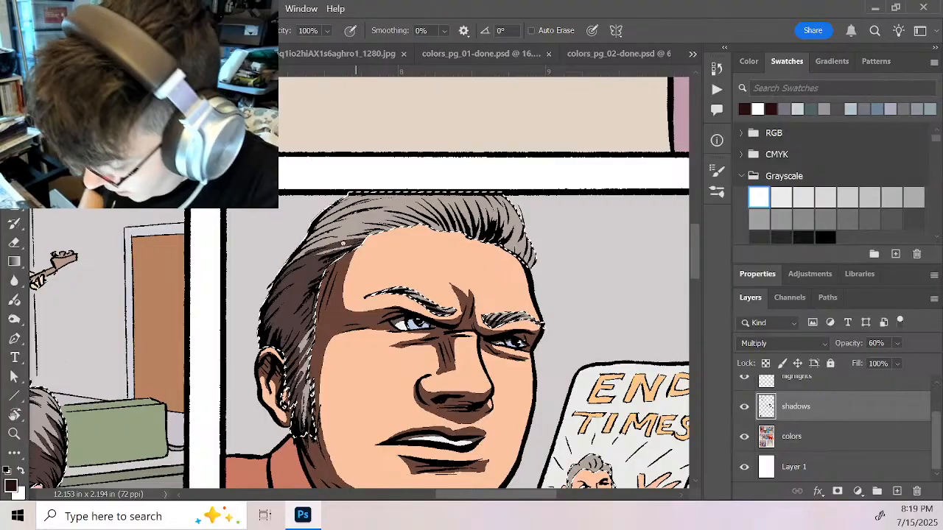
drag(342, 243, 372, 234)
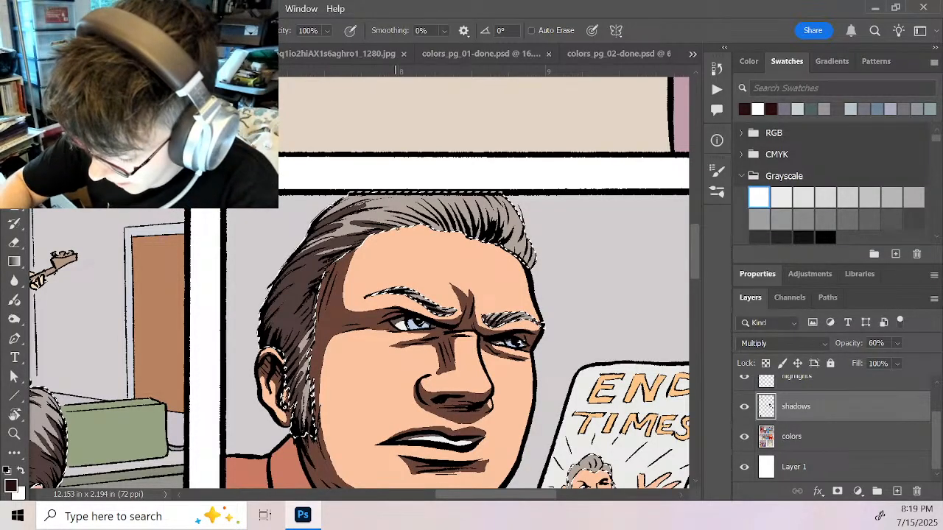
Add tapered shadow strands across the top and front of the red-shirted man's swept-back hair
drag(379, 221, 448, 231)
drag(423, 206, 452, 232)
drag(431, 201, 474, 234)
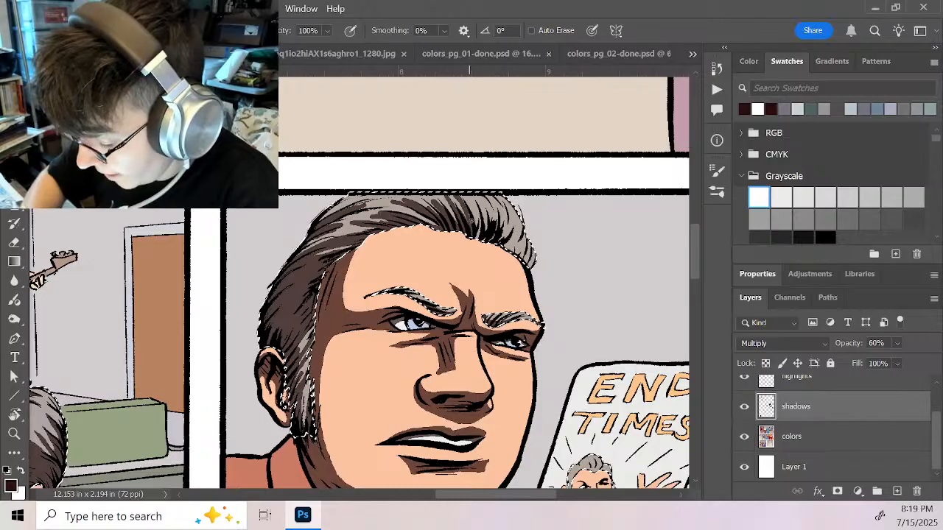
drag(468, 197, 509, 243)
drag(512, 209, 502, 240)
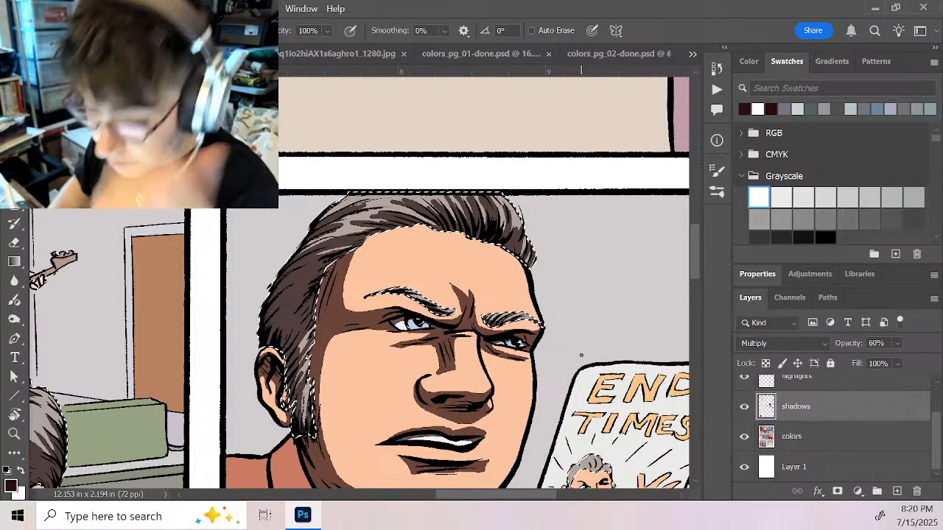
Refine the shadow edges along the top and front of the red-shirted man's hair with white strokes
key(z)
click(492, 254)
drag(435, 266, 627, 277)
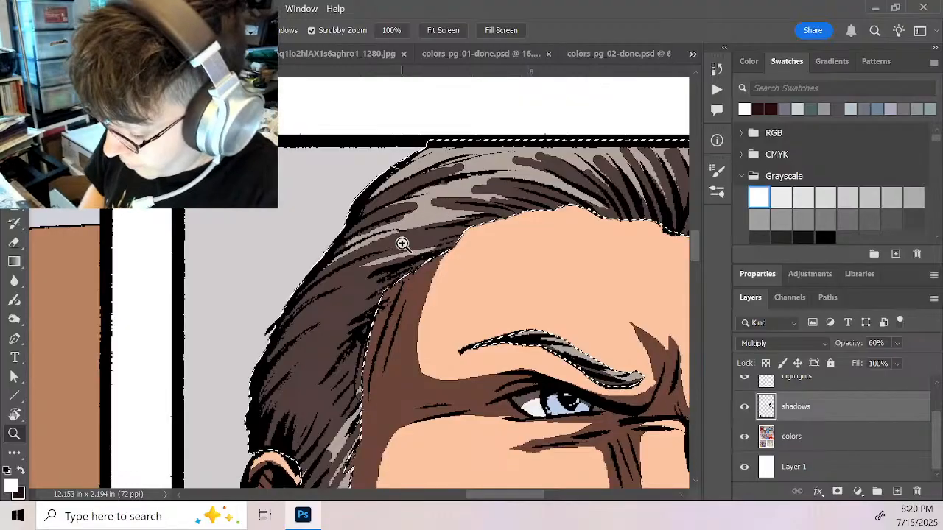
key(b)
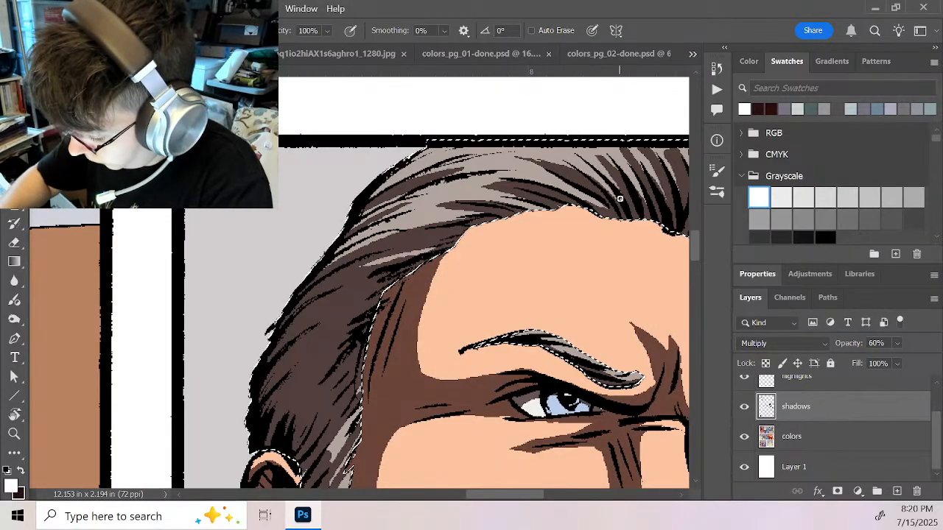
mouse_move(656, 240)
mouse_down()
mouse_move(452, 312)
mouse_move(405, 200)
mouse_up()
drag(484, 207, 499, 262)
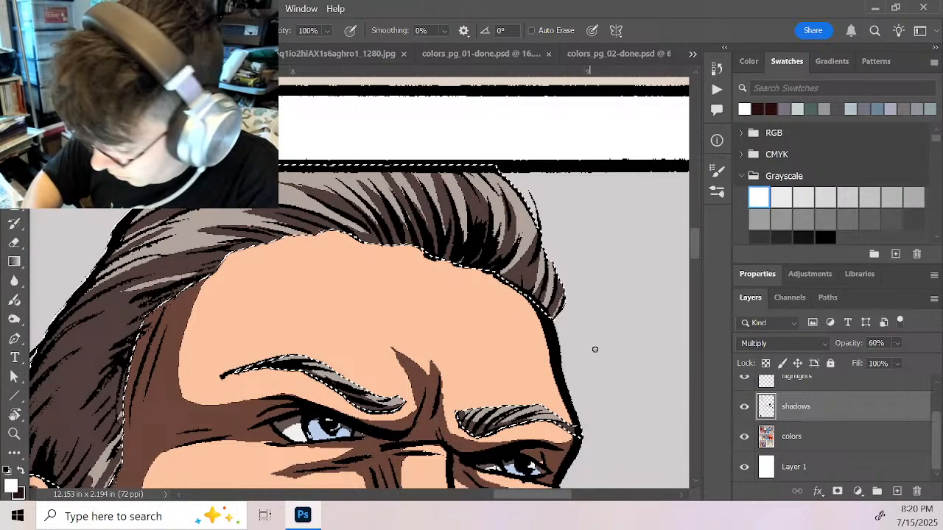
drag(415, 317, 549, 295)
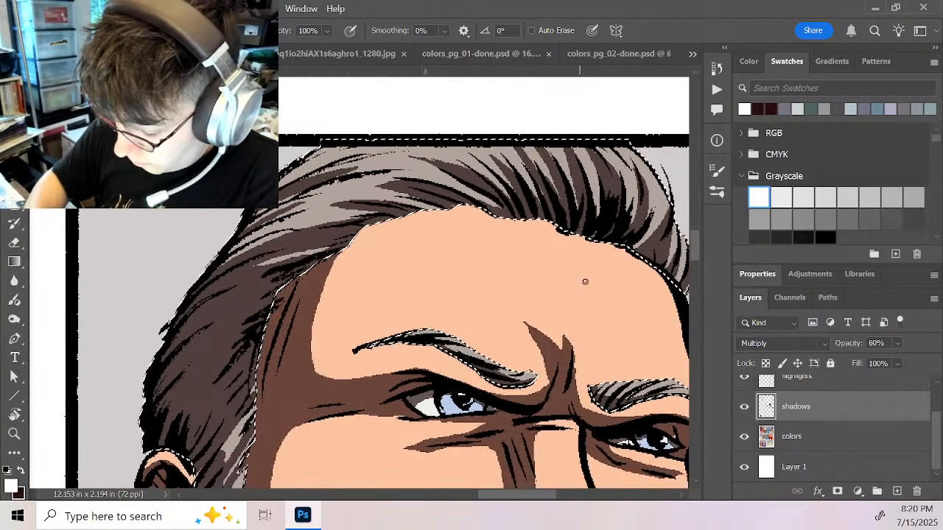
Clean up the light strands in the red-shirted man's sideburn beside the ear with white
key(z)
alt+drag(601, 314, 627, 330)
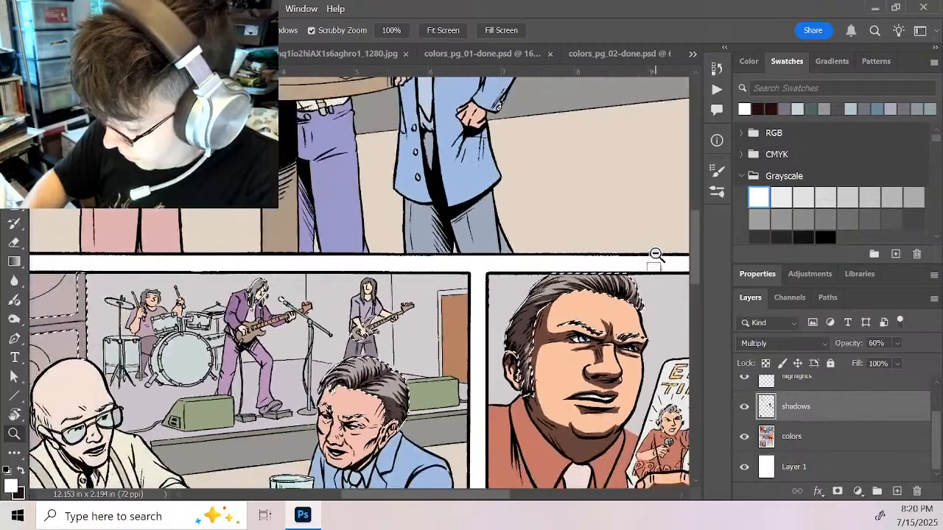
drag(525, 372, 506, 210)
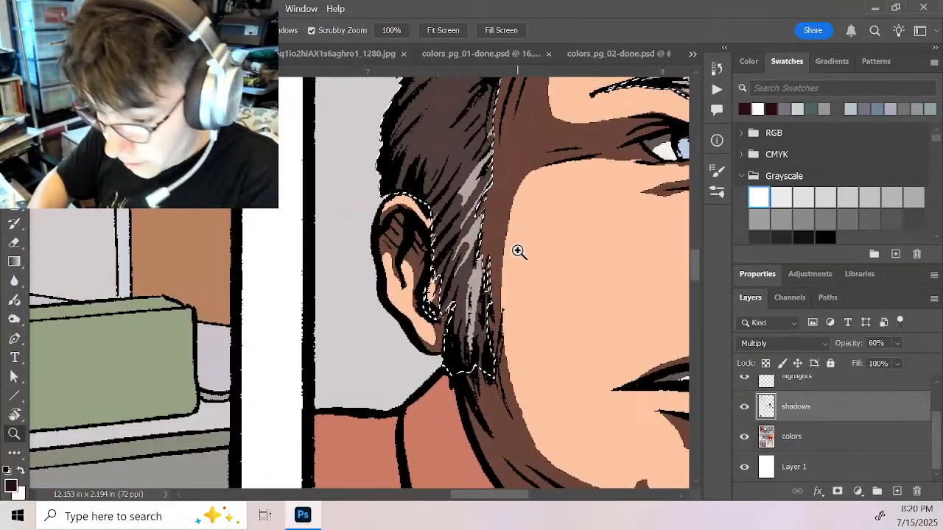
key(b)
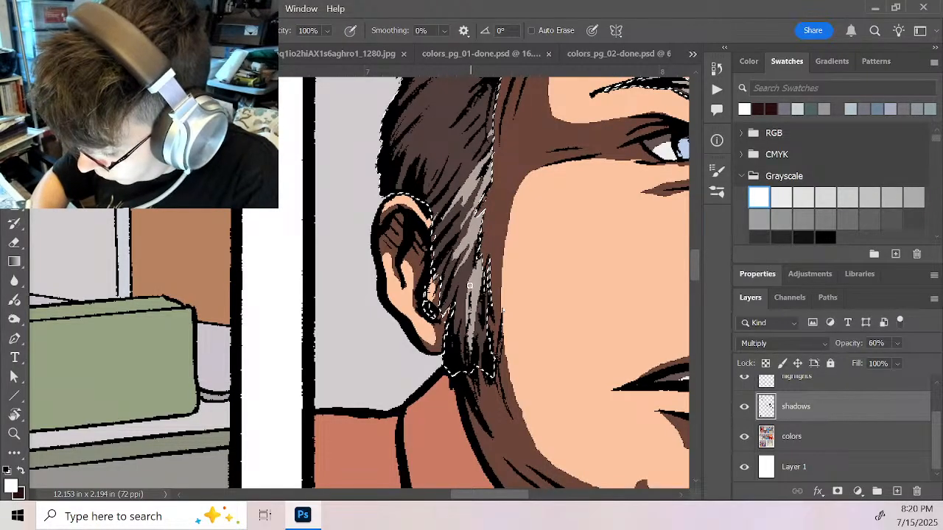
drag(471, 286, 492, 238)
key(x)
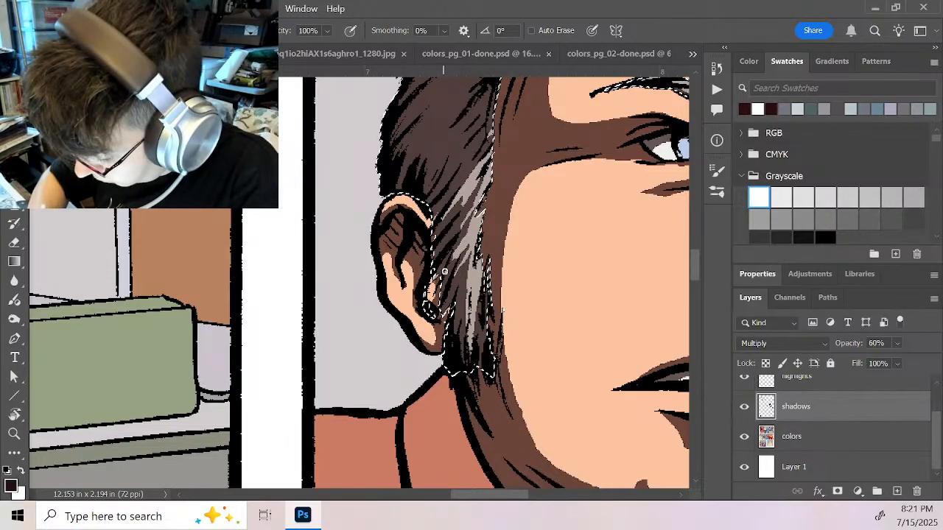
key(x)
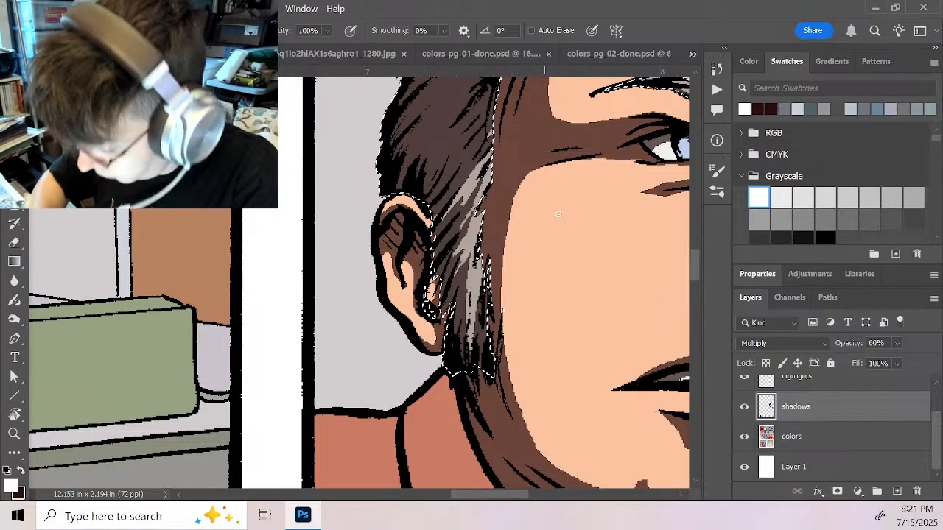
Block in dark shadows along the parting and above the ear of the cropped grey-haired man in the bottom band panel
key(z)
alt+click(526, 312)
alt+click(556, 333)
alt+click(606, 305)
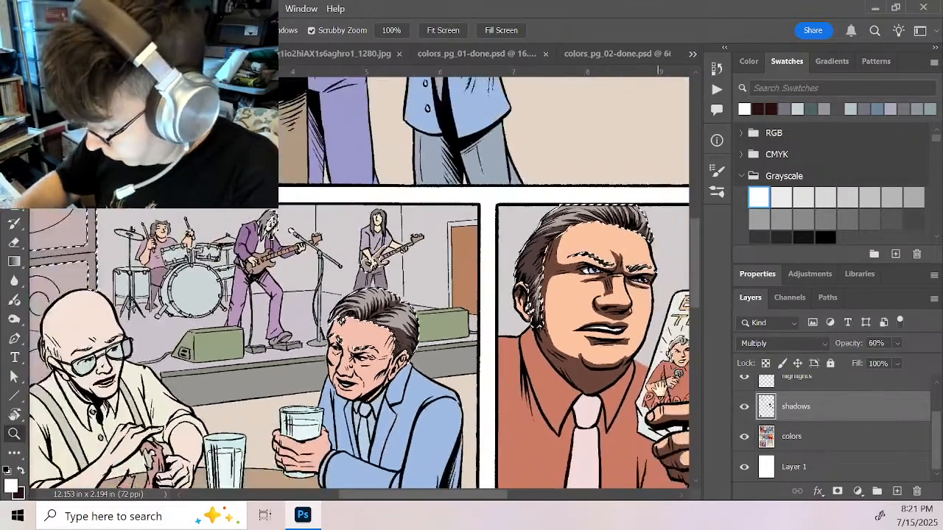
drag(660, 389, 569, 221)
drag(425, 447, 638, 170)
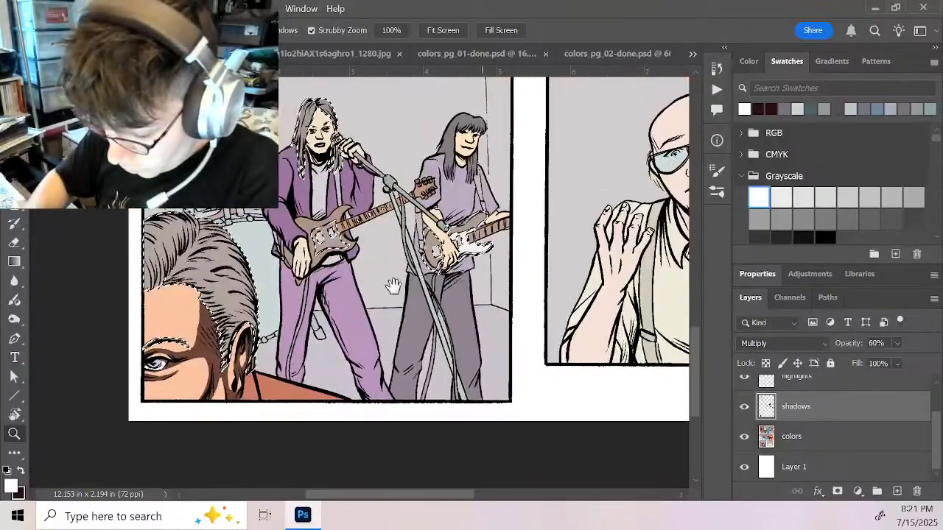
drag(393, 284, 541, 233)
drag(447, 297, 470, 284)
click(415, 257)
drag(415, 257, 457, 259)
drag(491, 254, 611, 246)
key(x)
key(b)
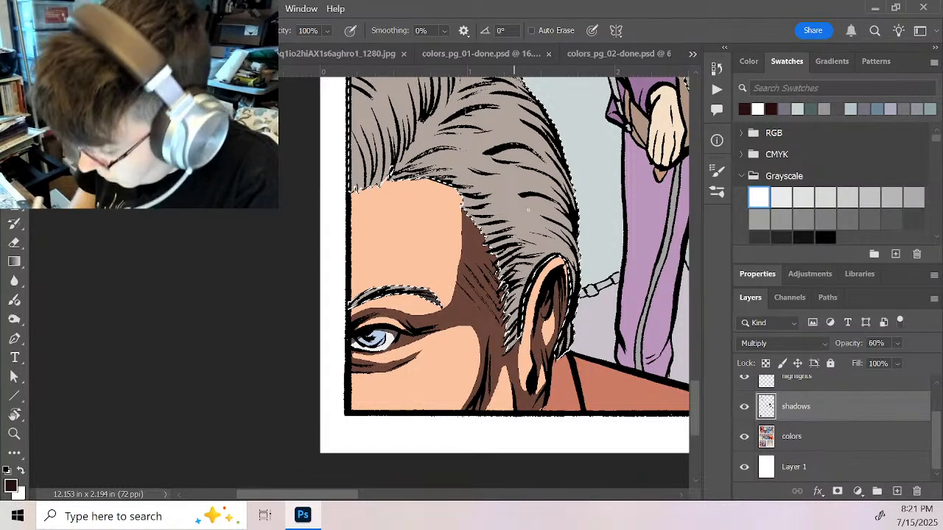
scroll(530, 251, up, 3)
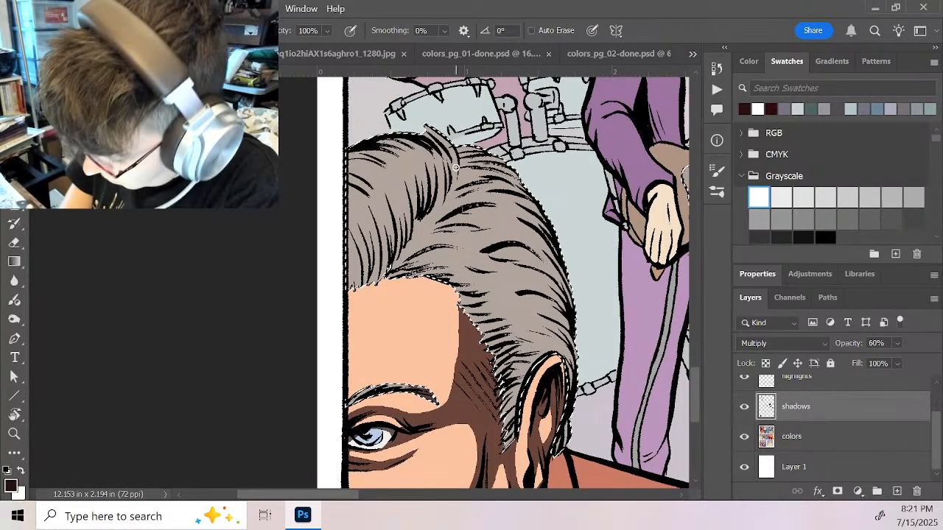
mouse_move(451, 156)
mouse_down()
mouse_move(333, 300)
mouse_move(439, 205)
mouse_move(403, 258)
mouse_move(462, 180)
mouse_move(457, 157)
mouse_move(389, 269)
mouse_move(473, 198)
mouse_move(466, 204)
mouse_move(453, 151)
mouse_move(426, 217)
mouse_move(383, 273)
mouse_up()
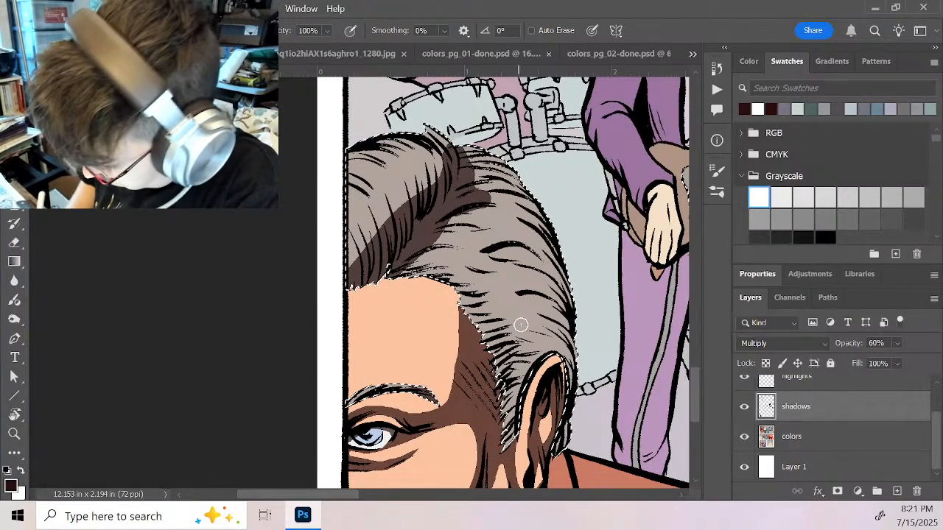
mouse_move(469, 321)
mouse_down()
mouse_move(538, 331)
mouse_move(517, 336)
mouse_move(532, 343)
mouse_move(506, 356)
mouse_move(498, 421)
mouse_move(507, 452)
mouse_move(510, 437)
mouse_move(500, 456)
mouse_move(546, 355)
mouse_move(529, 334)
mouse_move(575, 377)
mouse_move(570, 353)
mouse_move(565, 428)
mouse_up()
mouse_move(514, 332)
mouse_down()
mouse_move(580, 346)
mouse_move(562, 330)
mouse_move(515, 319)
mouse_move(474, 330)
mouse_move(558, 334)
mouse_move(469, 343)
mouse_move(496, 357)
mouse_up()
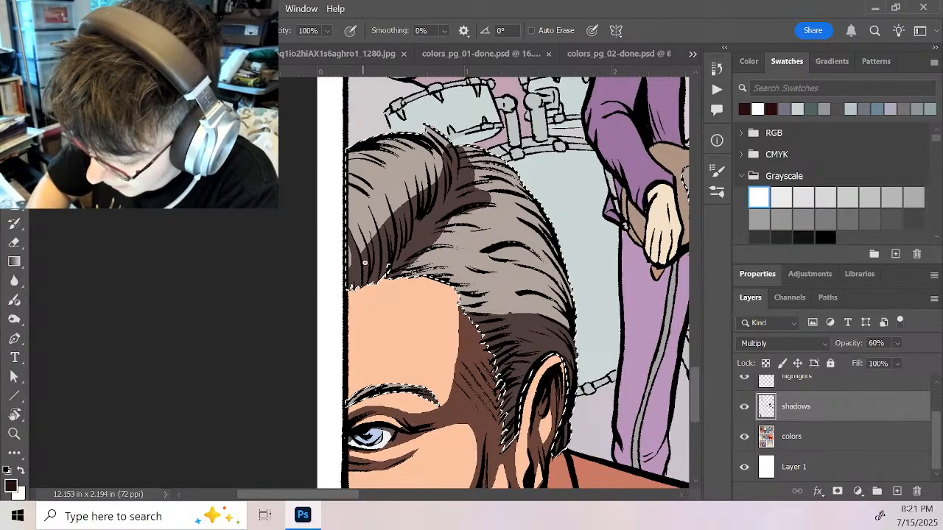
Paint tapered shadow strands through the front quiff and beside the parting of the cropped man's hair
mouse_move(364, 263)
mouse_down()
mouse_move(353, 215)
mouse_move(372, 257)
mouse_move(349, 211)
mouse_move(372, 248)
mouse_move(373, 221)
mouse_move(380, 259)
mouse_up()
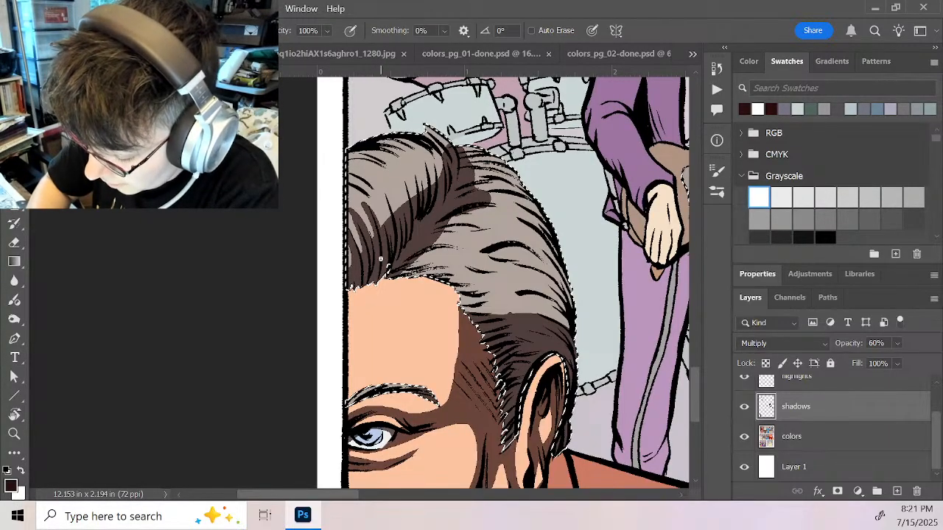
mouse_move(378, 191)
mouse_down()
mouse_move(402, 225)
mouse_move(396, 175)
mouse_up()
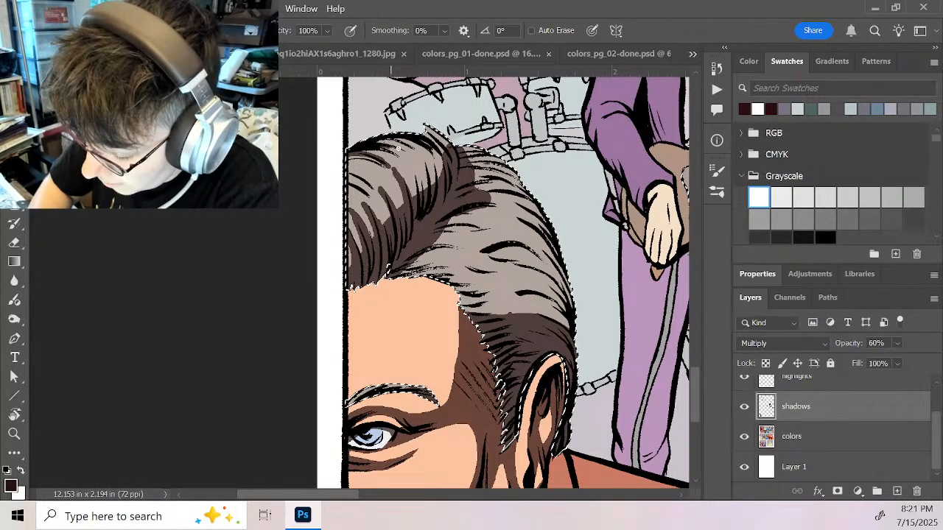
mouse_move(397, 147)
mouse_down()
mouse_move(449, 165)
mouse_move(427, 147)
mouse_move(443, 197)
mouse_up()
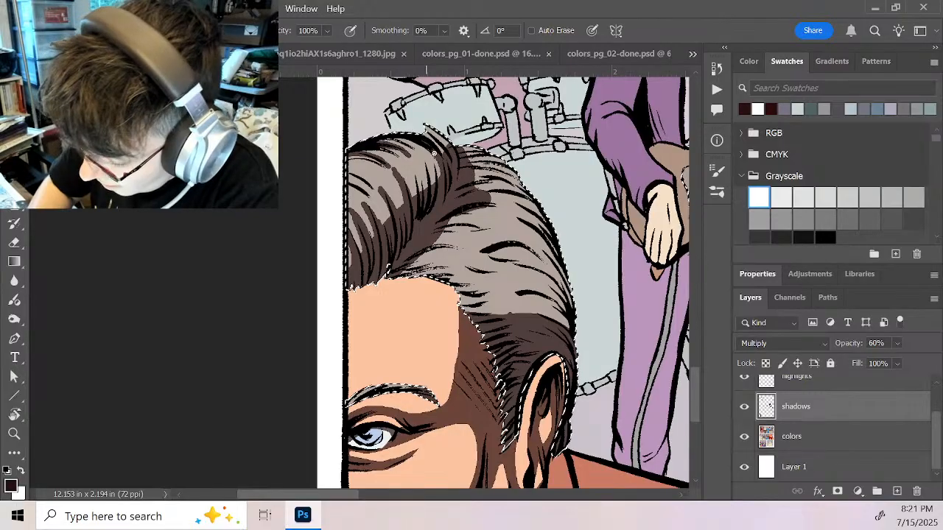
mouse_move(434, 153)
mouse_down()
mouse_move(438, 179)
mouse_move(423, 189)
mouse_up()
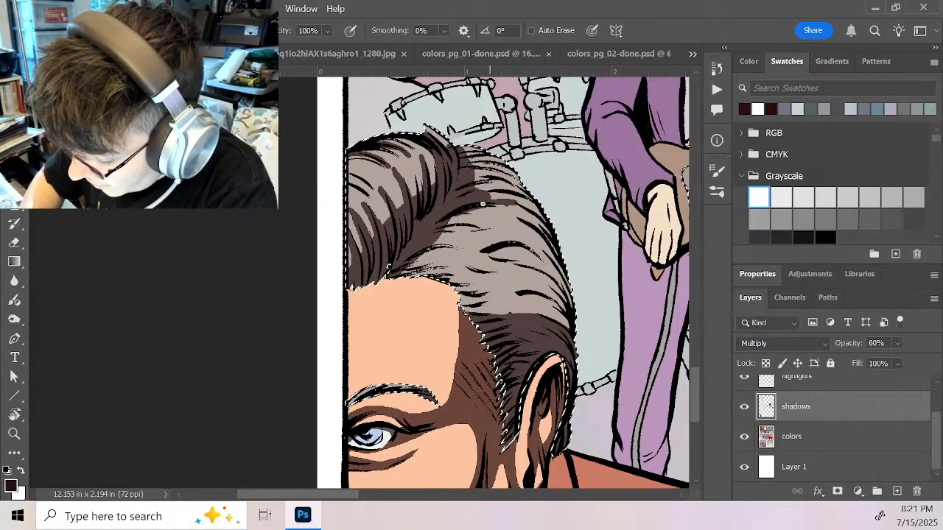
mouse_move(464, 191)
mouse_down()
mouse_move(505, 178)
mouse_move(484, 180)
mouse_up()
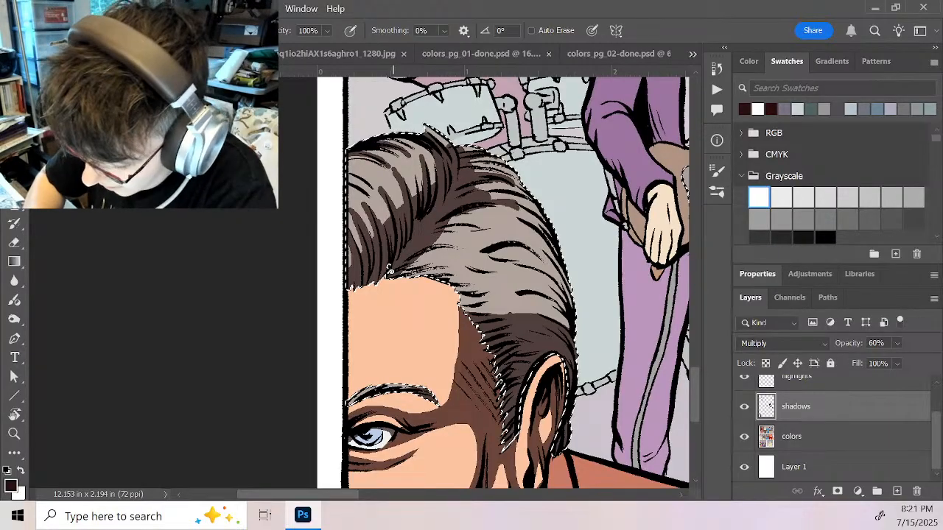
Add shadow strands from the forehead hairline across the side and back of the cropped man's hair, following the ink lines
mouse_move(389, 270)
mouse_down()
mouse_move(454, 265)
mouse_move(401, 267)
mouse_move(455, 264)
mouse_move(415, 253)
mouse_move(469, 246)
mouse_move(439, 248)
mouse_move(465, 248)
mouse_move(436, 230)
mouse_move(502, 229)
mouse_up()
mouse_move(410, 277)
mouse_down()
mouse_move(482, 280)
mouse_move(445, 286)
mouse_move(501, 295)
mouse_move(507, 314)
mouse_move(514, 299)
mouse_move(566, 310)
mouse_move(514, 294)
mouse_move(569, 316)
mouse_move(517, 303)
mouse_move(565, 302)
mouse_move(521, 275)
mouse_move(566, 300)
mouse_up()
mouse_move(557, 252)
mouse_down()
mouse_move(520, 246)
mouse_move(573, 292)
mouse_up()
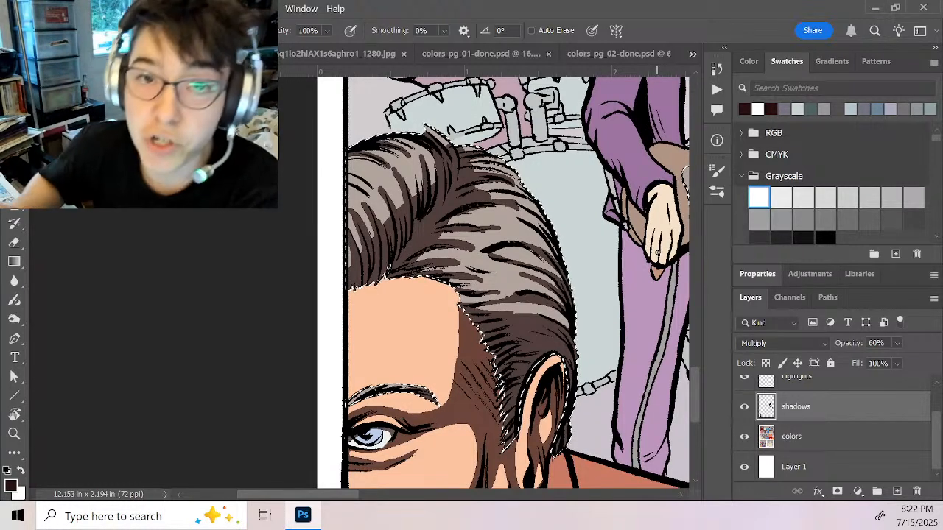
Refine the strands in the cropped man's front quiff and parting, alternating between white and the dark shadow colour
key(x)
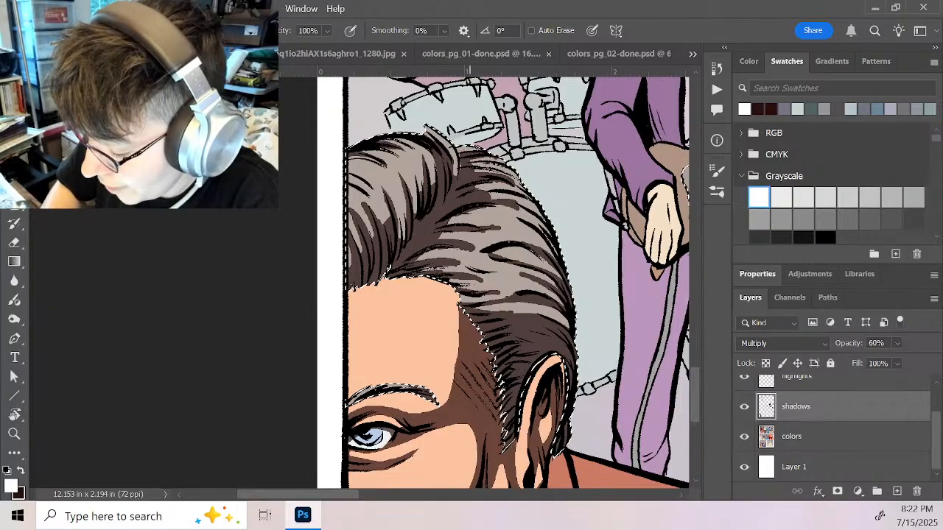
key(x)
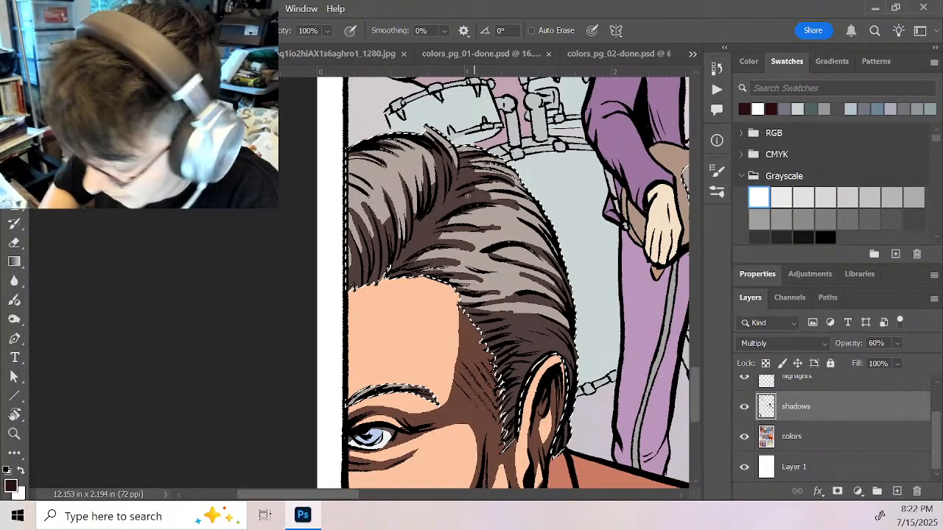
key(x)
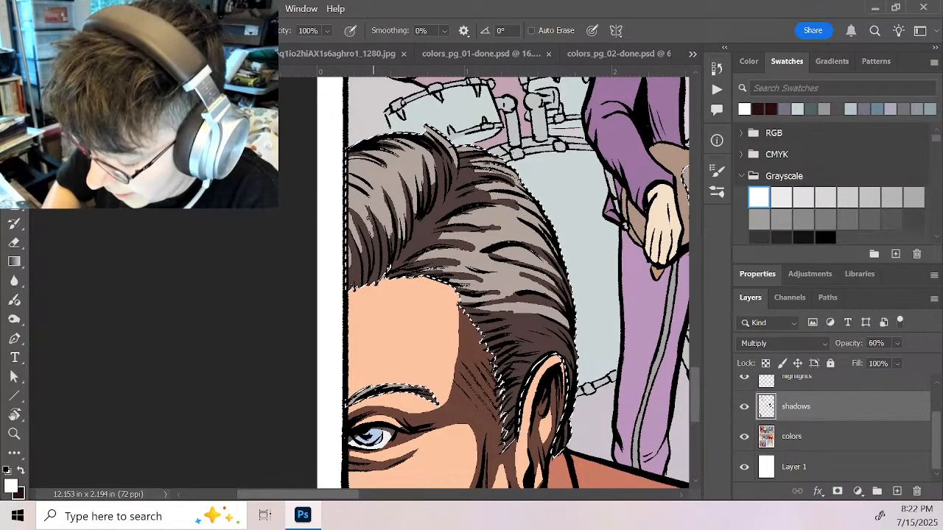
drag(347, 221, 358, 240)
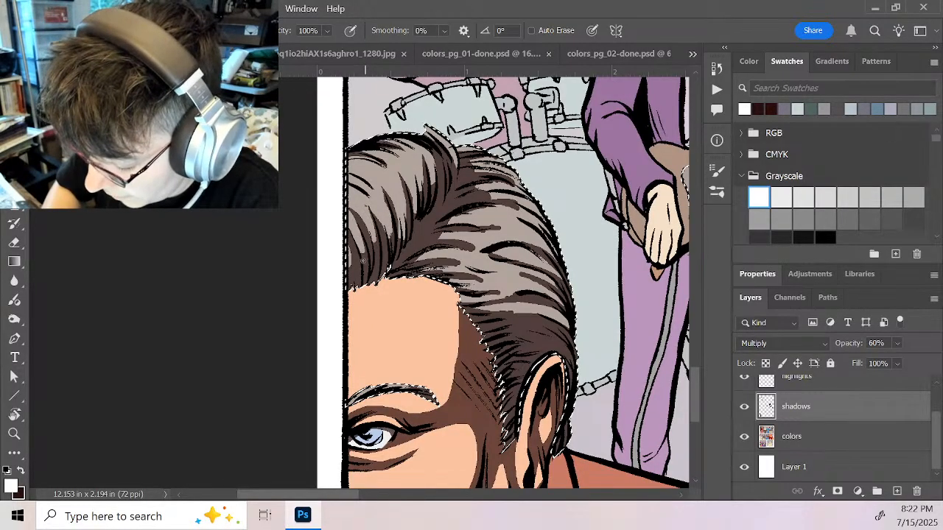
key(x)
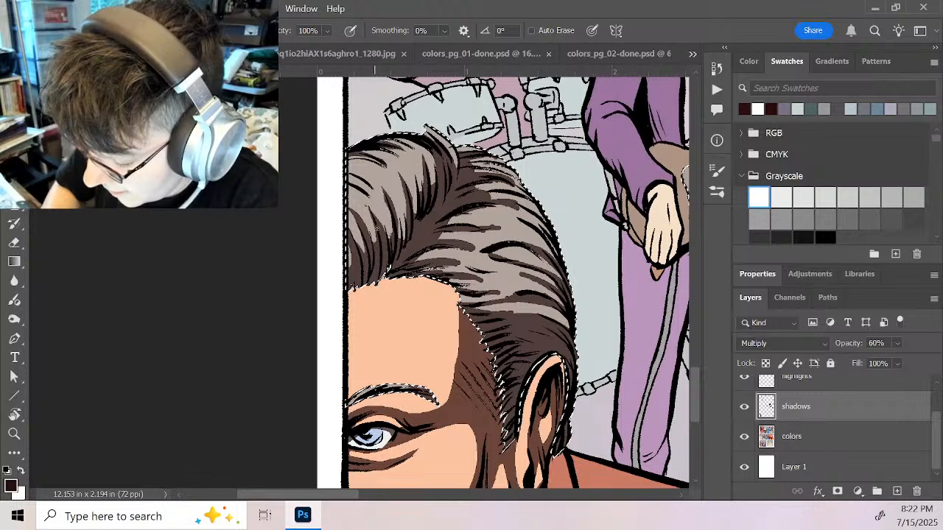
drag(391, 211, 392, 249)
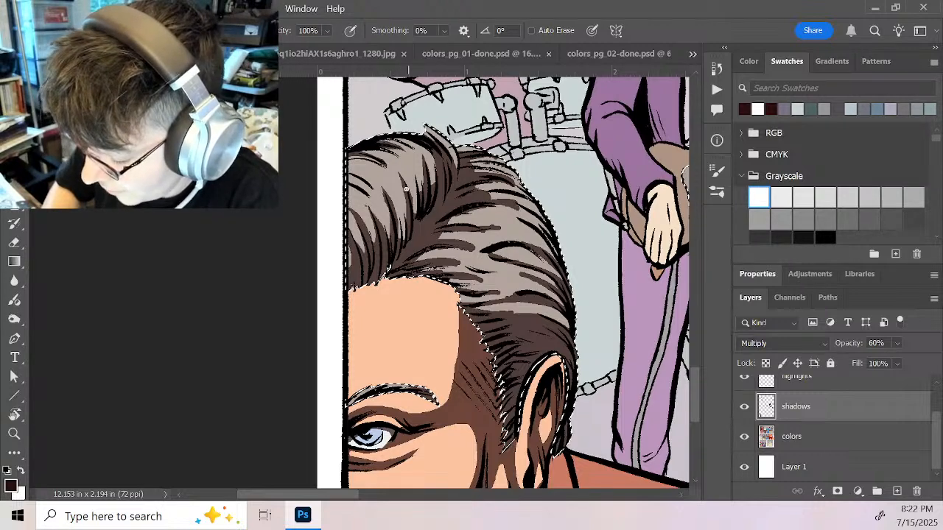
Add a dark strand in the cropped man's quiff and trim the shadow strands across the side and crown of his hair with white
drag(355, 158, 395, 170)
key(x)
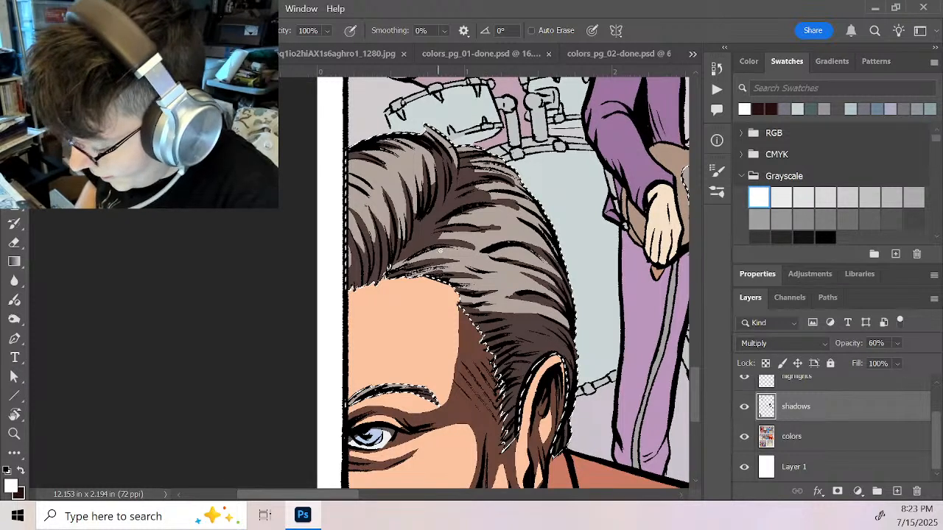
drag(410, 248, 488, 238)
drag(416, 244, 482, 237)
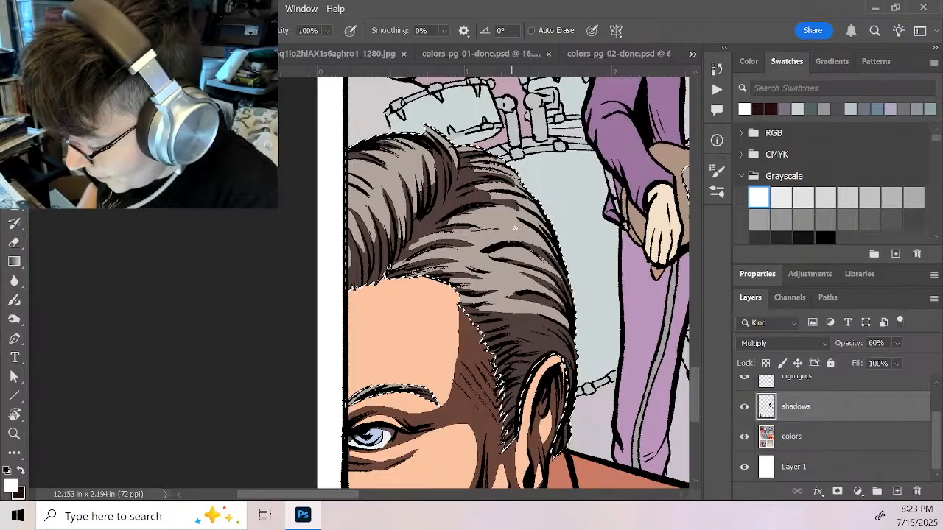
mouse_move(453, 219)
mouse_down()
mouse_move(519, 211)
mouse_move(480, 212)
mouse_move(515, 202)
mouse_move(472, 192)
mouse_move(510, 190)
mouse_move(470, 204)
mouse_up()
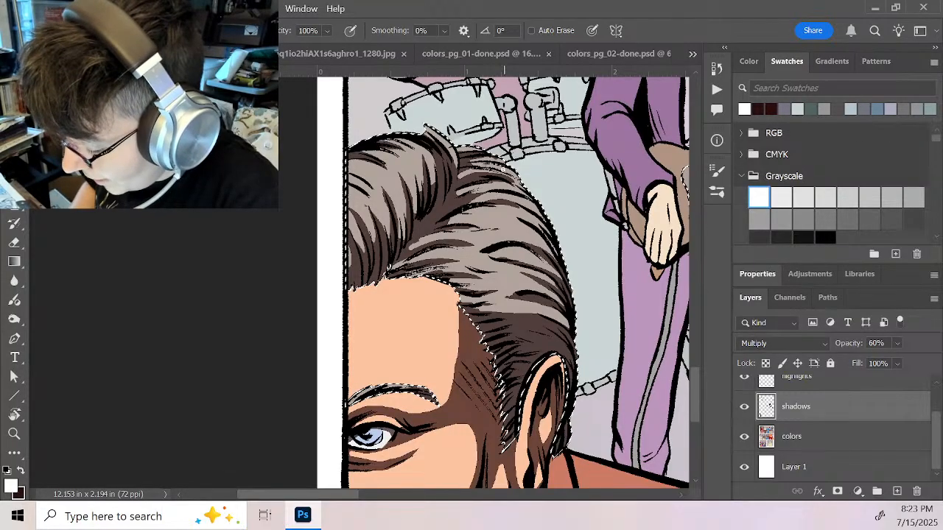
drag(460, 168, 493, 159)
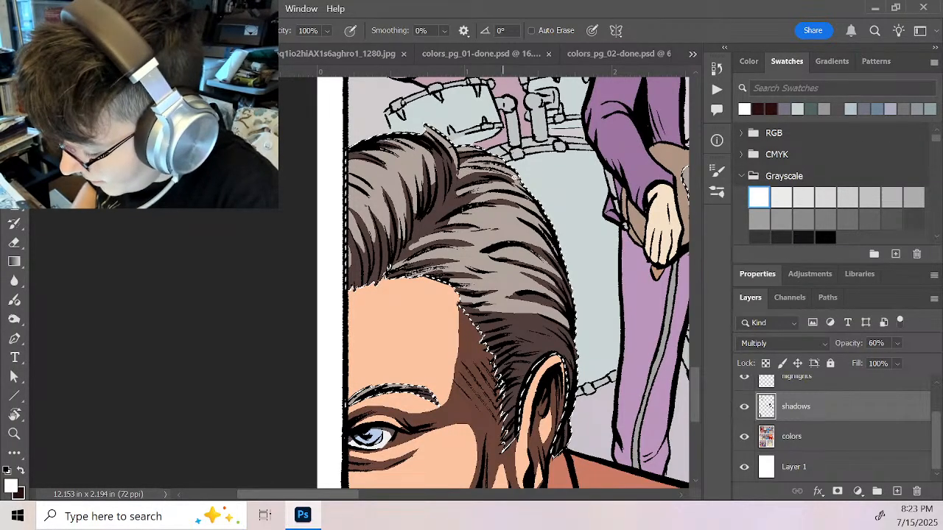
Paint a dark strand between the forehead hairline and parting of the cropped man's hair, and clear the hair selection
key(x)
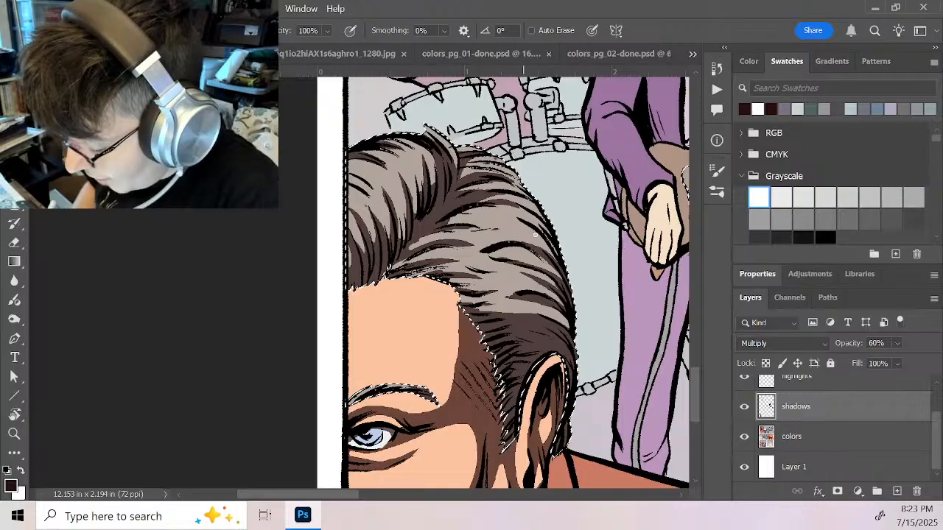
key(x)
key(x)
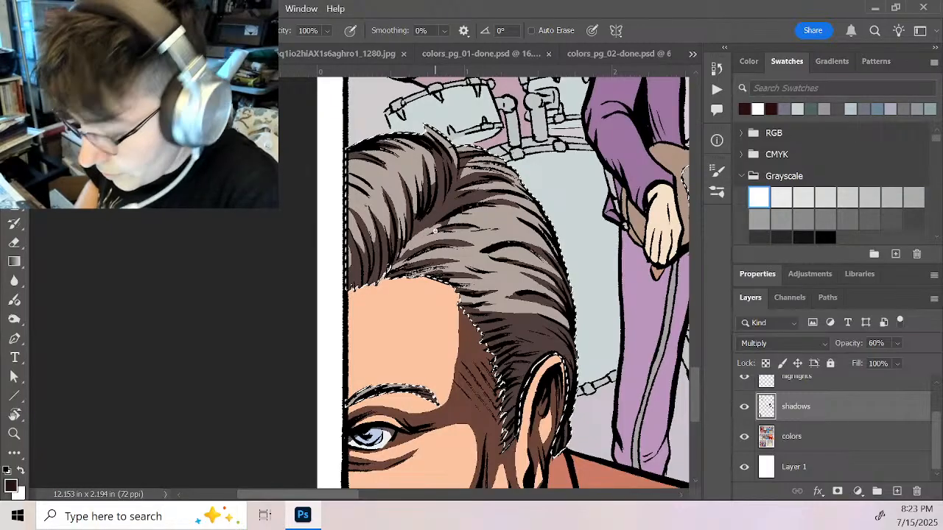
drag(399, 257, 444, 231)
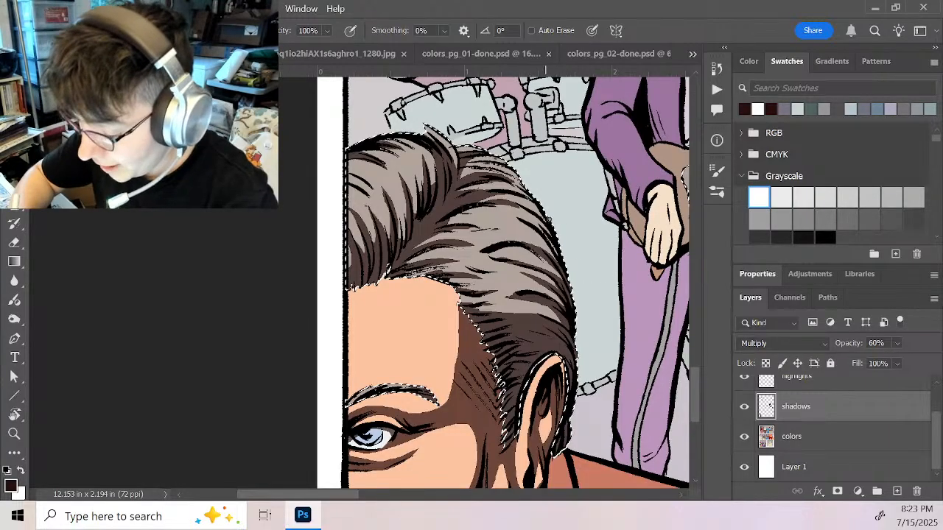
key(x)
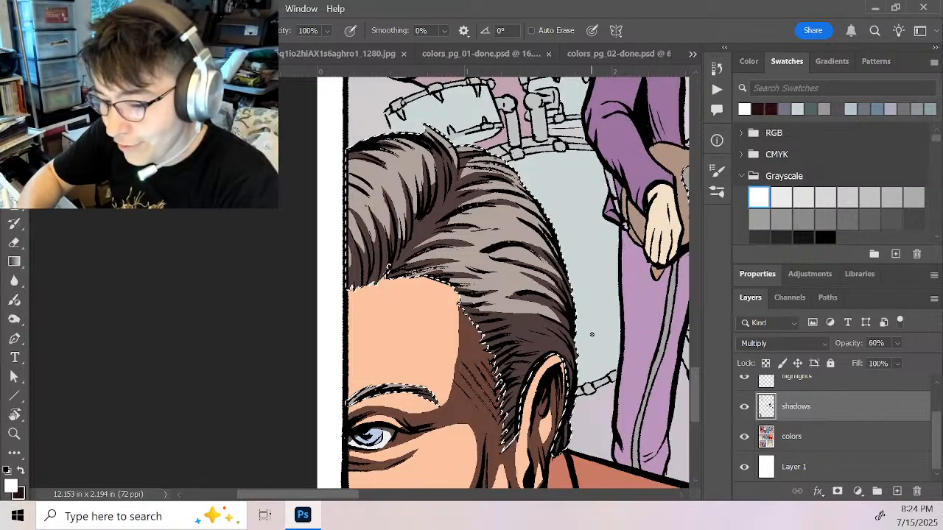
key(z)
alt+click(586, 300)
alt+click(590, 304)
alt+click(623, 337)
drag(603, 304, 365, 370)
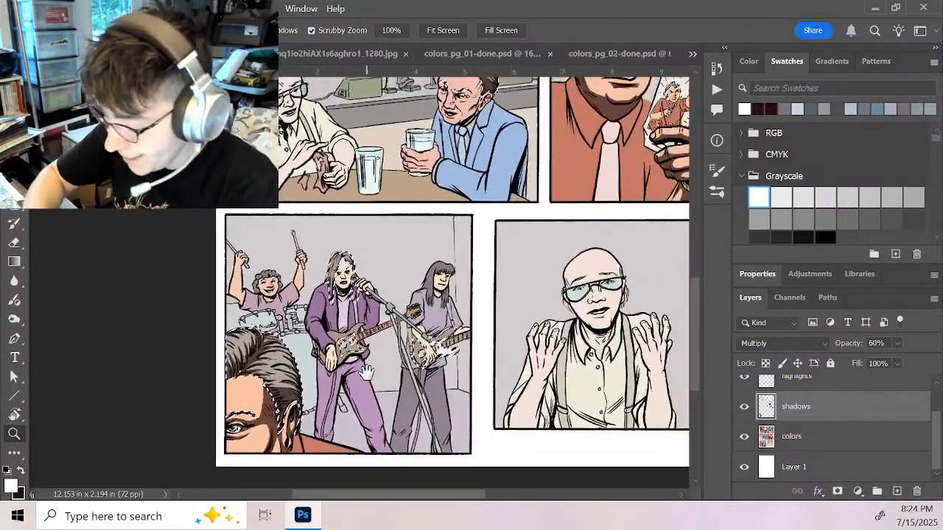
drag(649, 300, 595, 268)
key(ctrl+d)
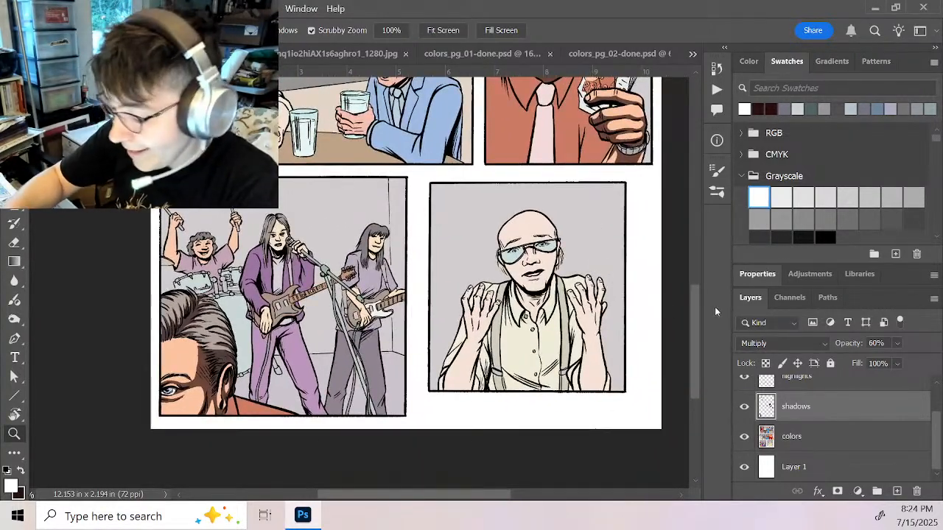
Select the rust-coloured shirt areas on the colors layer with the Magic Wand and make the shadows layer active
drag(691, 308, 700, 175)
click(813, 439)
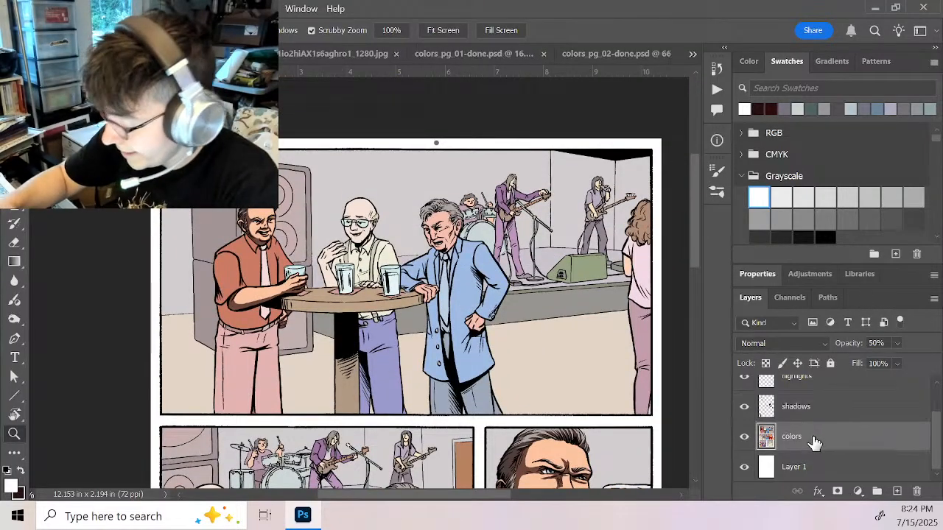
key(w)
click(253, 261)
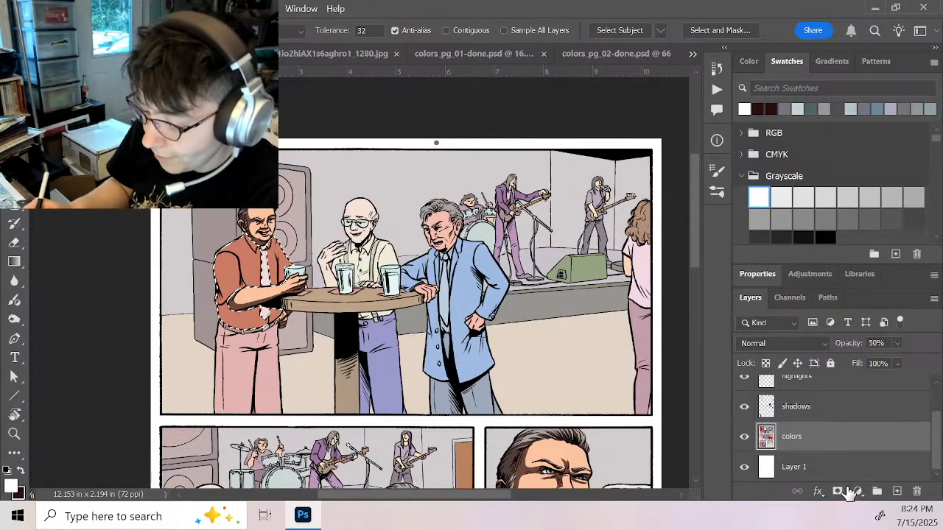
click(847, 417)
Paint dark shadows under the collar, beside the tie and down the shirt front of the rust-shirted man in the top panel
key(z)
drag(272, 259, 294, 284)
click(294, 284)
key(x)
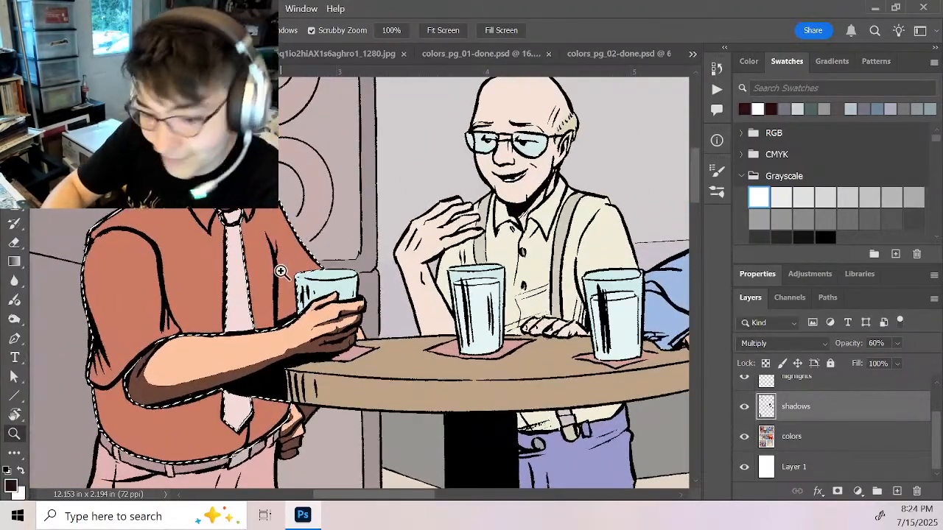
key(b)
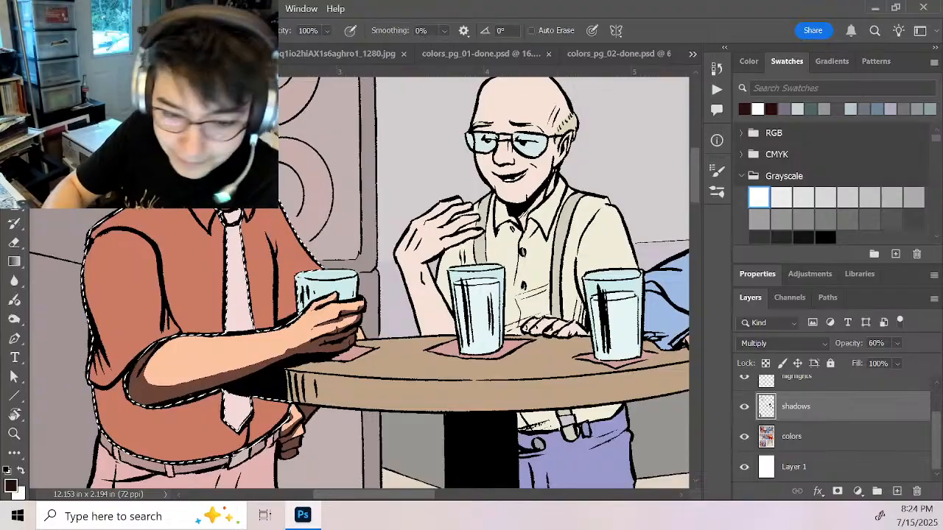
drag(242, 215, 324, 308)
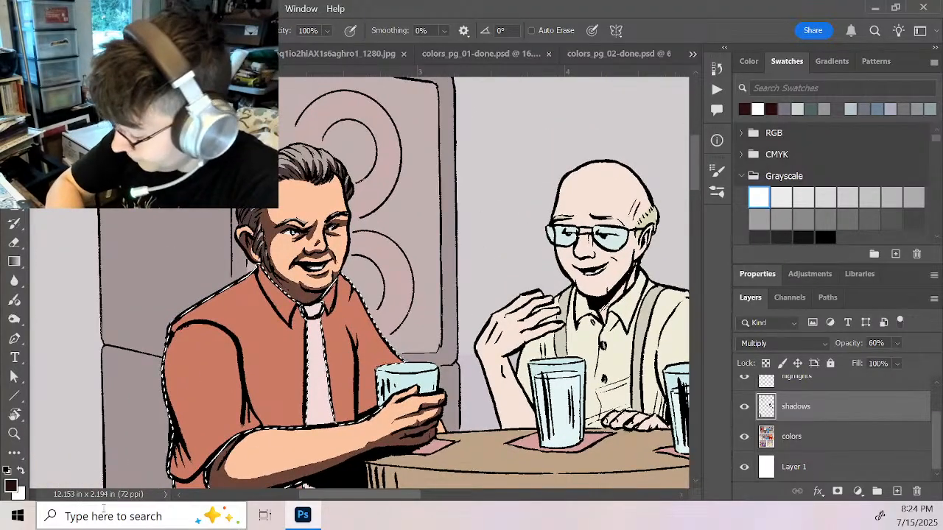
drag(256, 265, 285, 295)
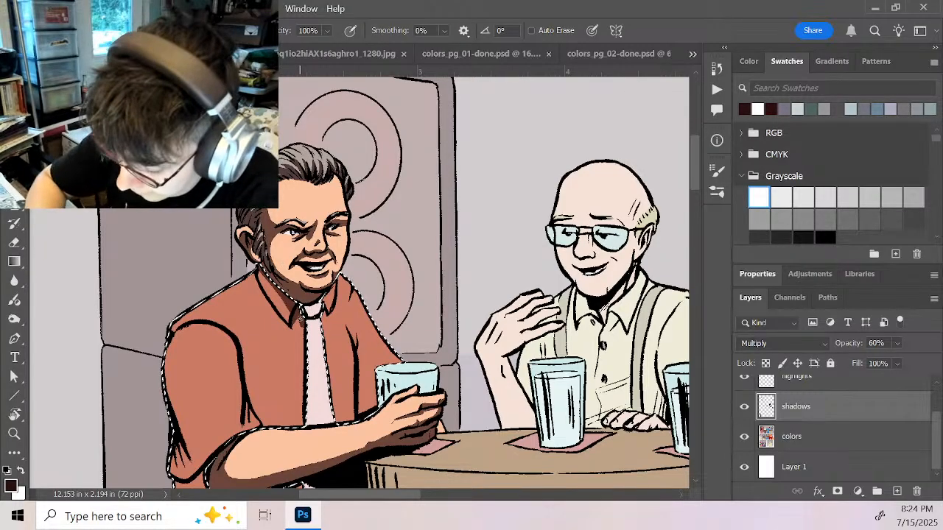
drag(301, 317, 305, 367)
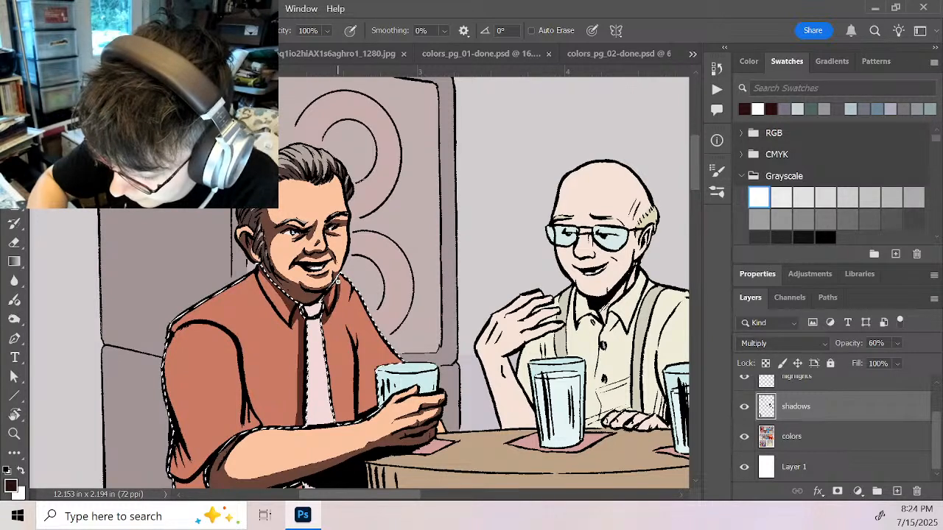
drag(329, 316, 325, 357)
mouse_move(353, 290)
mouse_down()
mouse_move(350, 334)
mouse_move(353, 309)
mouse_move(369, 377)
mouse_move(369, 392)
mouse_move(361, 369)
mouse_move(360, 415)
mouse_up()
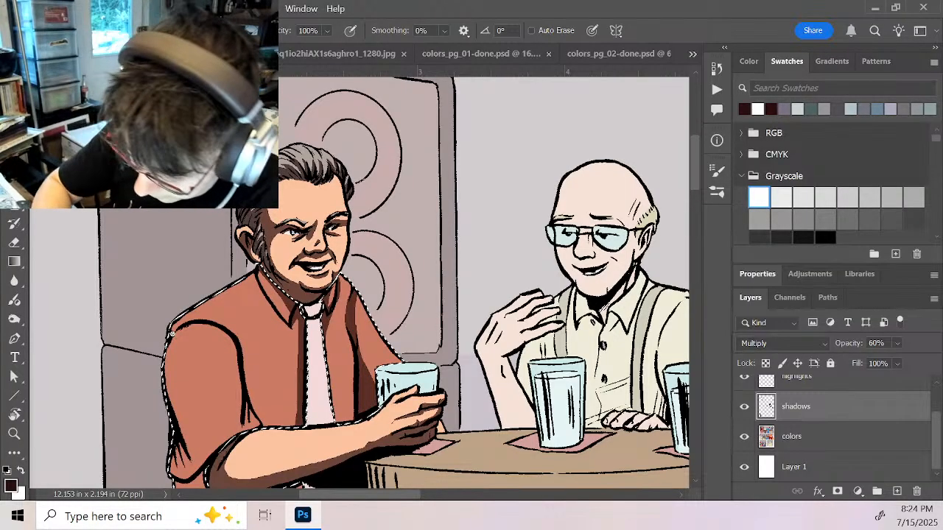
mouse_move(177, 325)
mouse_down()
mouse_move(216, 318)
mouse_move(240, 344)
mouse_move(258, 408)
mouse_move(289, 420)
mouse_move(254, 375)
mouse_move(294, 410)
mouse_up()
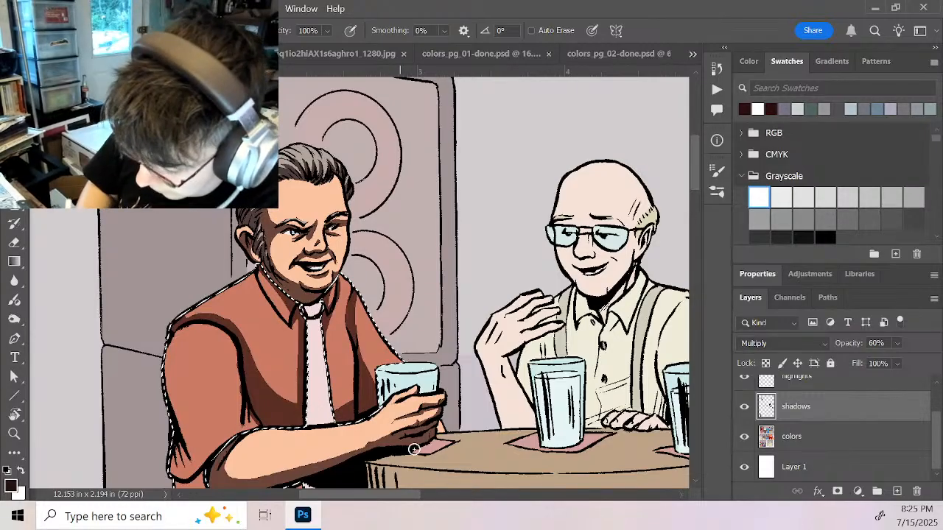
Shade the outer edge of the man's sleeve and fill the shirt below his forearm with the dark shadow colour
drag(427, 419, 432, 315)
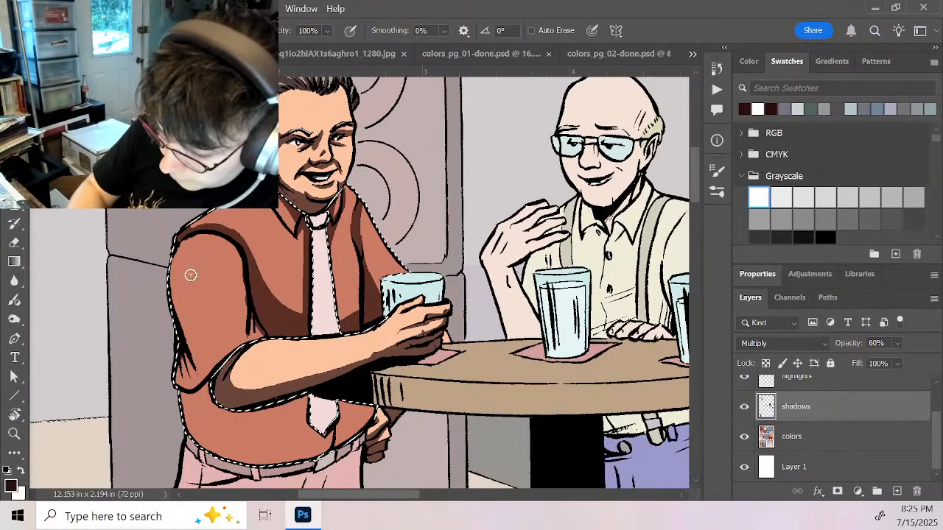
mouse_move(192, 237)
mouse_down()
mouse_move(219, 362)
mouse_move(182, 248)
mouse_move(189, 313)
mouse_move(178, 274)
mouse_move(175, 291)
mouse_move(186, 289)
mouse_move(197, 326)
mouse_move(170, 291)
mouse_move(186, 325)
mouse_move(194, 404)
mouse_up()
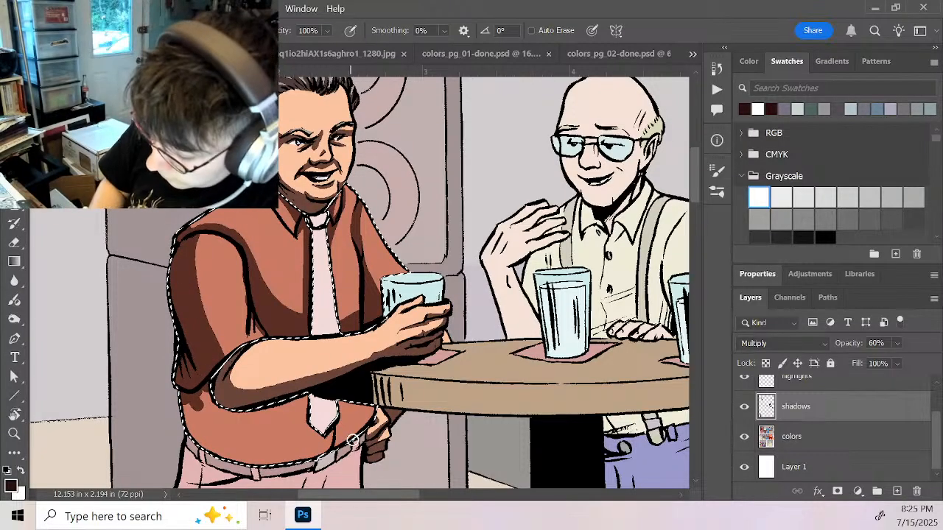
mouse_move(343, 413)
mouse_down()
mouse_move(359, 428)
mouse_move(315, 452)
mouse_up()
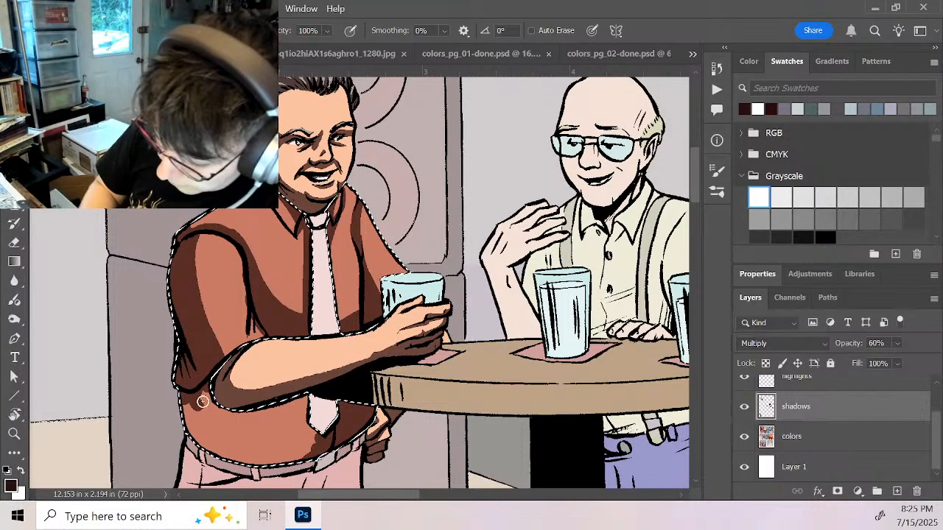
mouse_move(203, 403)
mouse_down()
mouse_move(201, 448)
mouse_move(224, 429)
mouse_move(216, 420)
mouse_move(306, 402)
mouse_move(245, 434)
mouse_move(311, 413)
mouse_move(297, 425)
mouse_move(328, 440)
mouse_up()
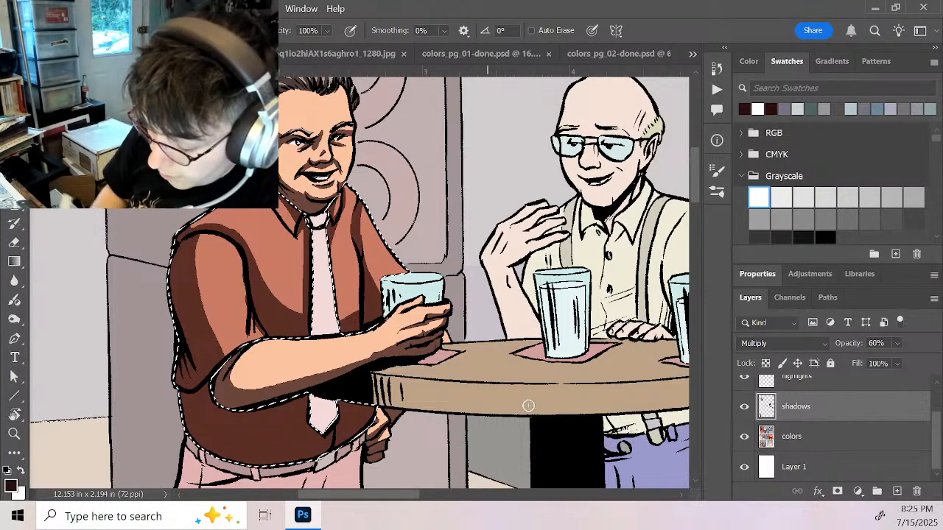
Trim the shadow edges on the man's sleeve and beside his tie with white, and restore the dark shadow colour
key(x)
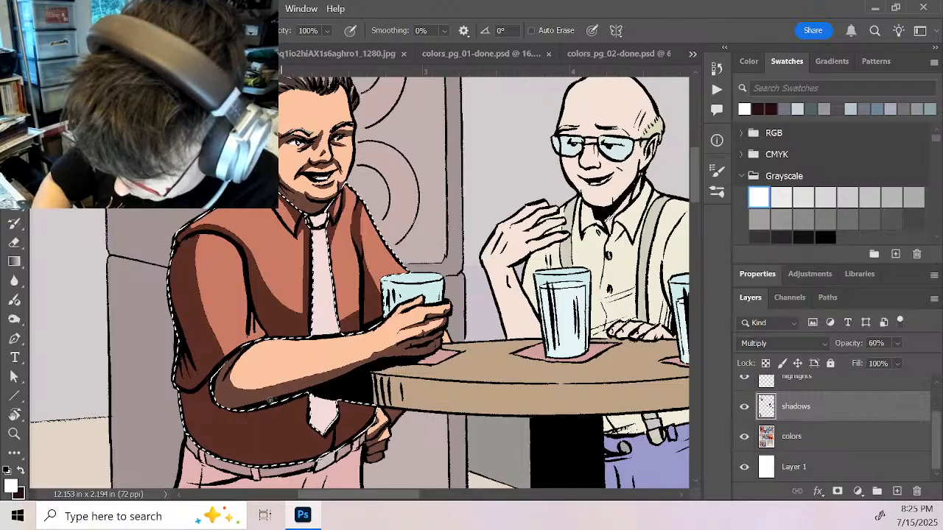
mouse_move(206, 238)
mouse_down()
mouse_move(197, 305)
mouse_move(225, 355)
mouse_move(225, 401)
mouse_up()
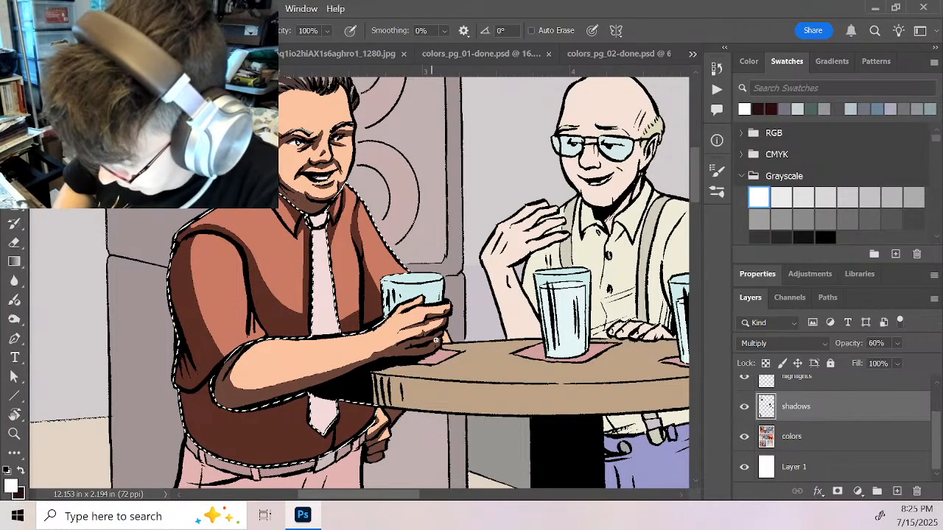
drag(345, 312, 358, 308)
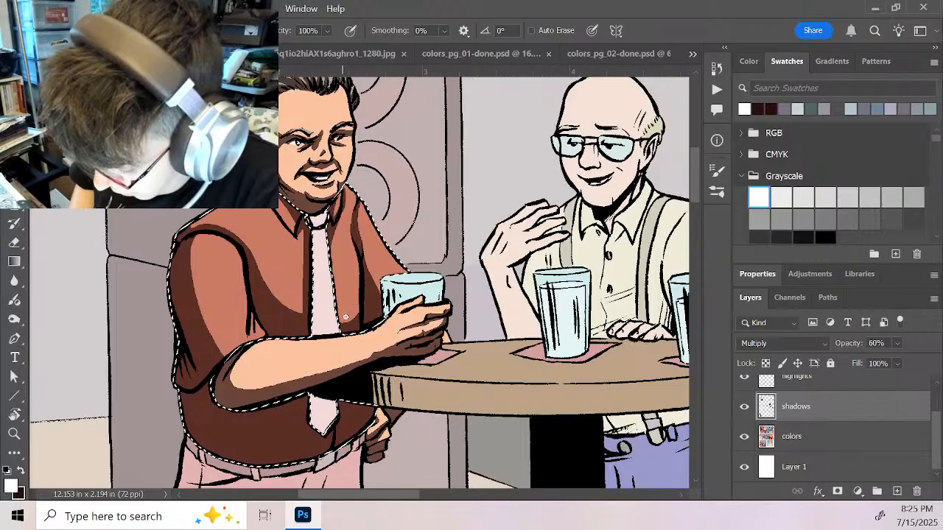
key(x)
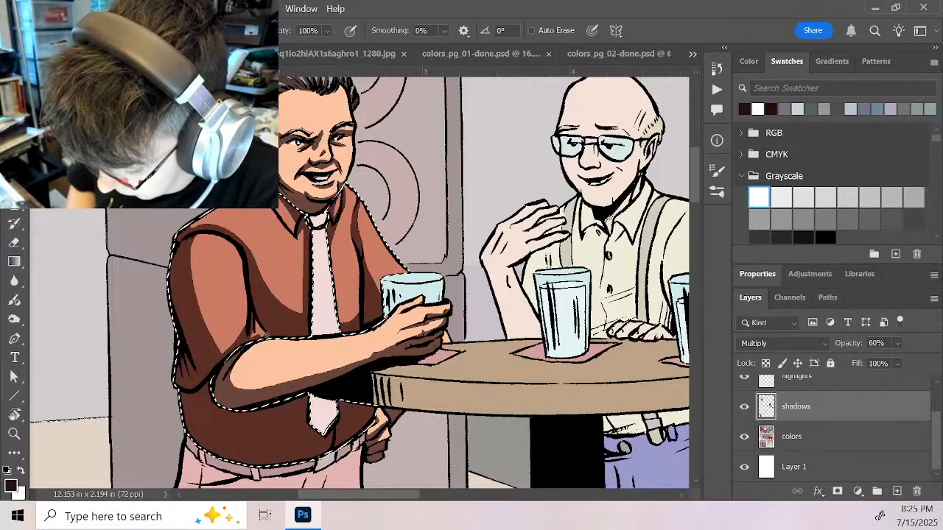
Paint shadows along the shoulder-side collar flap and the shirt beneath it on the man holding the END TIMES booklet
key(z)
alt+click(425, 372)
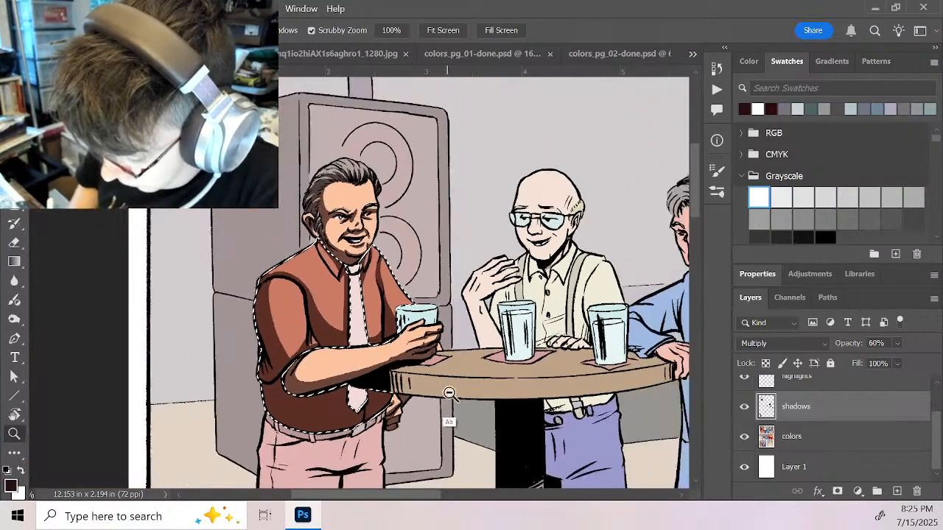
drag(516, 431, 414, 133)
drag(451, 327, 448, 169)
drag(365, 228, 109, 307)
drag(578, 306, 548, 240)
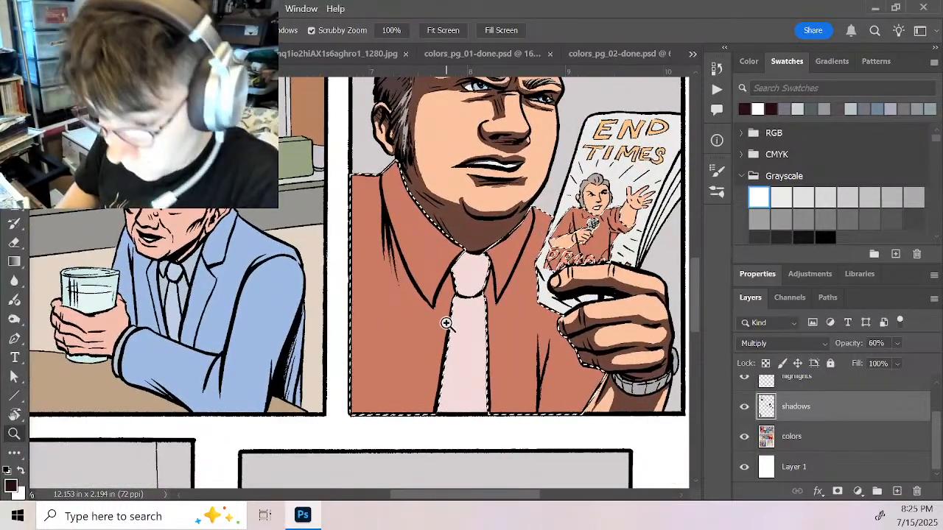
key(b)
mouse_move(400, 166)
mouse_down()
mouse_move(413, 203)
mouse_move(453, 254)
mouse_move(468, 251)
mouse_up()
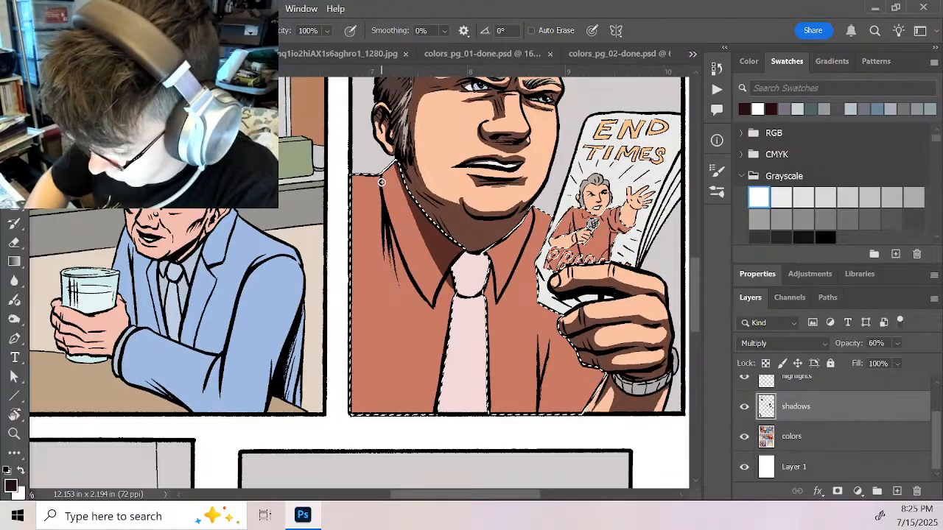
drag(382, 179, 385, 265)
mouse_move(381, 214)
mouse_down()
mouse_move(382, 172)
mouse_move(392, 229)
mouse_move(430, 303)
mouse_move(391, 234)
mouse_move(414, 284)
mouse_up()
mouse_move(378, 182)
mouse_down()
mouse_move(386, 269)
mouse_move(389, 245)
mouse_move(386, 269)
mouse_move(427, 305)
mouse_move(393, 263)
mouse_move(429, 319)
mouse_move(420, 254)
mouse_move(431, 312)
mouse_move(452, 283)
mouse_move(440, 327)
mouse_up()
mouse_move(393, 269)
mouse_down()
mouse_move(434, 322)
mouse_move(449, 300)
mouse_move(455, 312)
mouse_move(502, 275)
mouse_move(490, 301)
mouse_move(490, 254)
mouse_up()
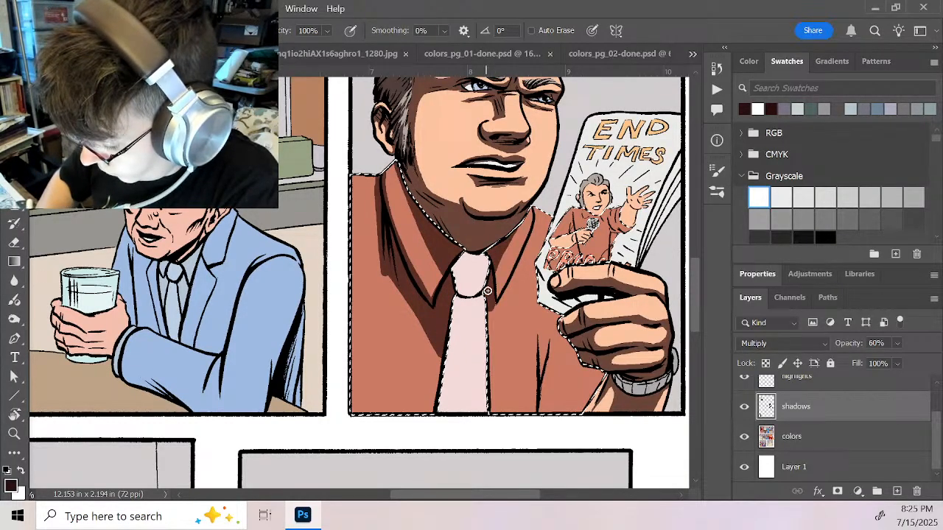
Shade the booklet-side collar flap and the shirt beside the tie knot
mouse_move(488, 291)
mouse_down()
mouse_move(512, 239)
mouse_move(488, 308)
mouse_up()
drag(534, 216, 510, 274)
drag(536, 219, 498, 302)
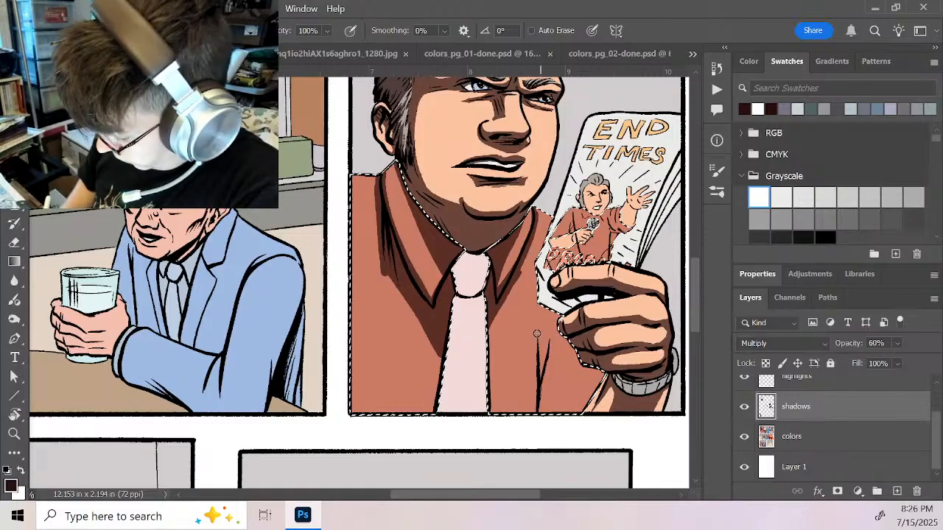
Shade the shirt folds below the hand holding the booklet, beside the shoulder-side collar and along the shirt's lower outer corner
mouse_move(536, 323)
mouse_down()
mouse_move(538, 401)
mouse_move(551, 339)
mouse_move(543, 401)
mouse_up()
mouse_move(539, 322)
mouse_down()
mouse_move(546, 357)
mouse_move(558, 331)
mouse_move(575, 424)
mouse_up()
drag(383, 269, 386, 293)
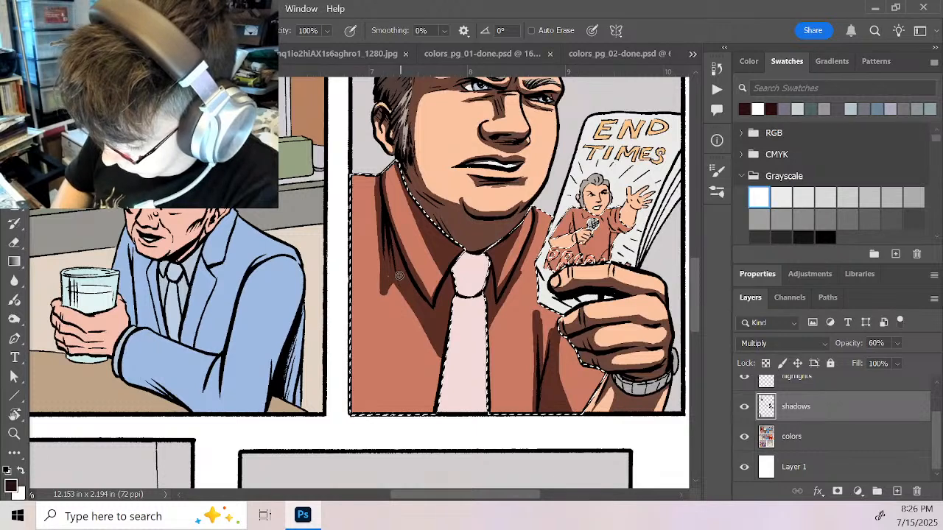
mouse_move(349, 329)
mouse_down()
mouse_move(391, 414)
mouse_move(372, 414)
mouse_move(351, 389)
mouse_move(382, 417)
mouse_up()
Trim the shadow edges beneath the shoulder-side collar flap with white, and restore the dark shadow colour
key(x)
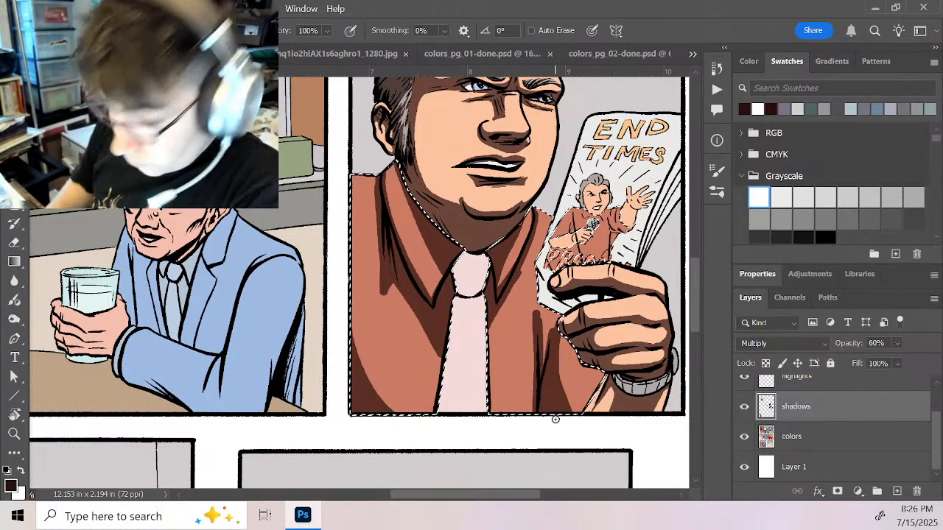
drag(370, 174, 386, 322)
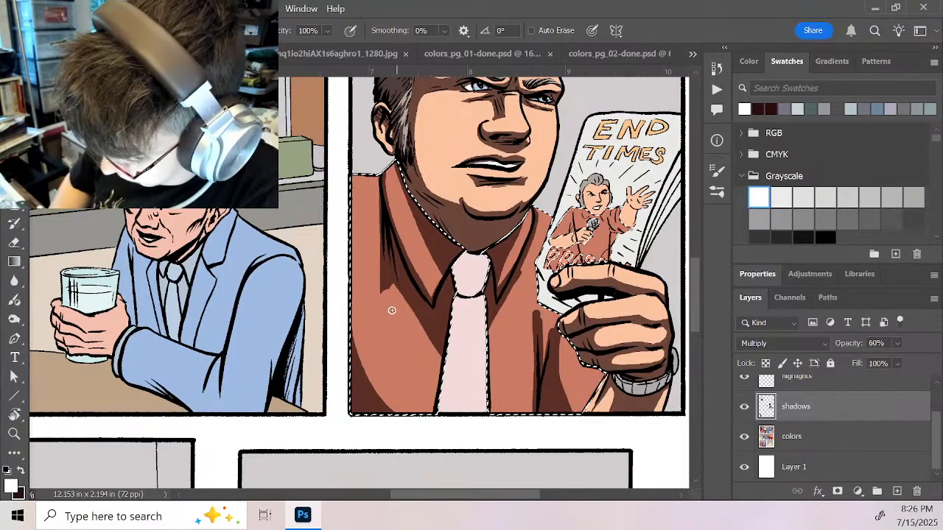
drag(384, 296, 437, 353)
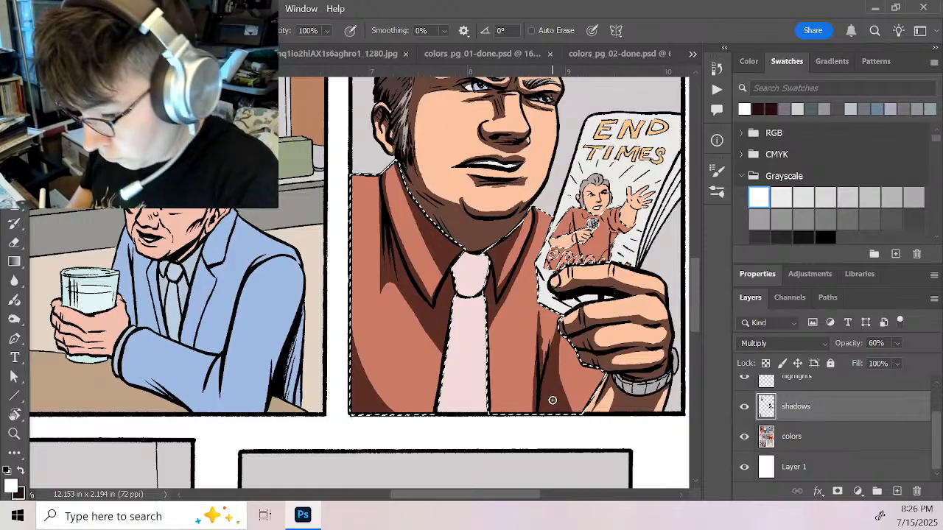
key(x)
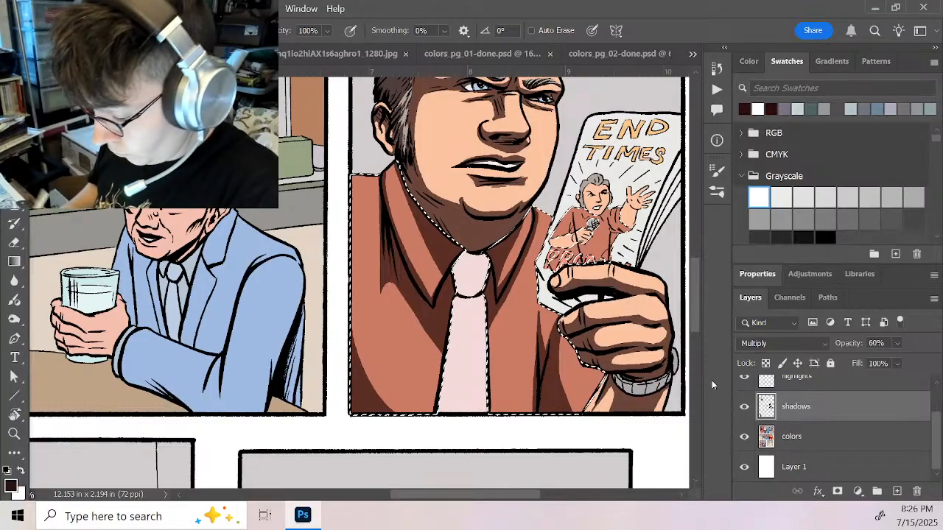
Clear the shirt selection, select the standing man's pink trousers from the colors layer with the Magic Wand, and reactivate the shadows layer
drag(694, 275, 703, 376)
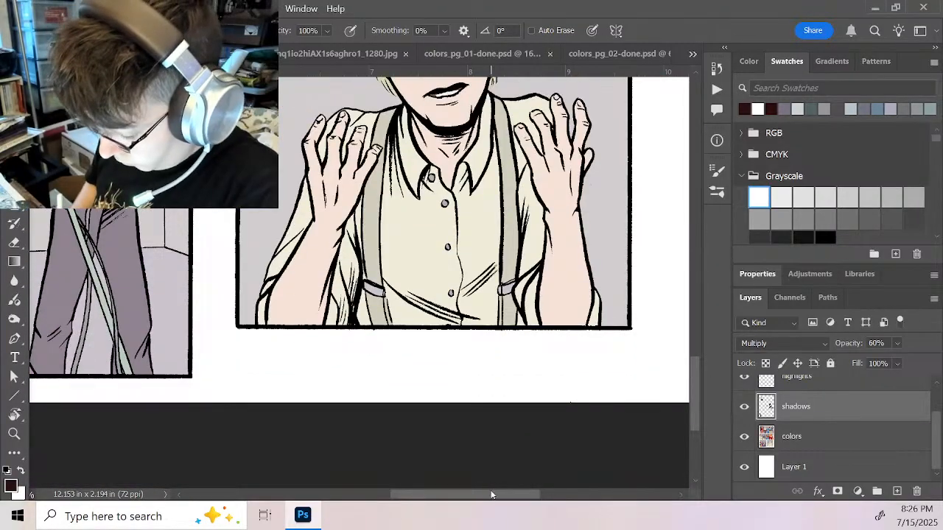
drag(478, 493, 368, 487)
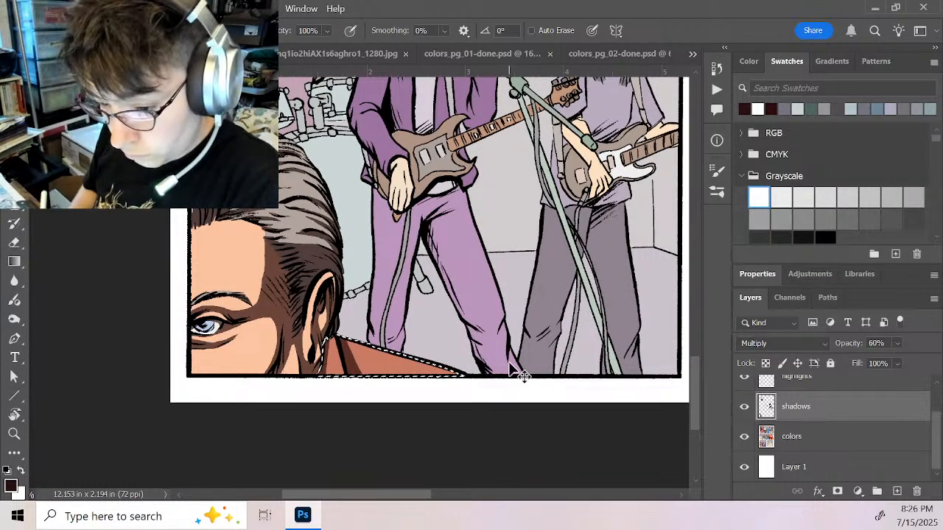
key(ctrl+d)
key(z)
alt+click(507, 341)
alt+click(520, 365)
drag(695, 368, 691, 243)
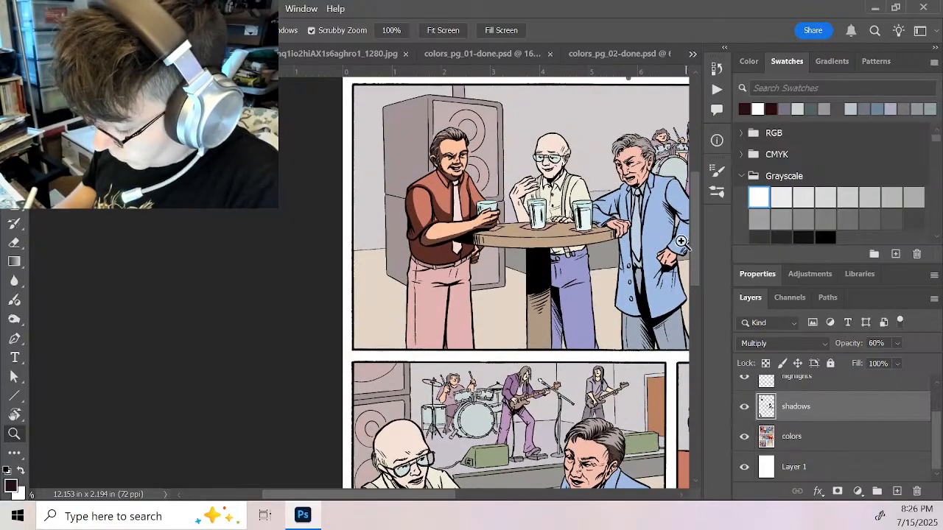
click(801, 471)
click(792, 442)
key(w)
click(459, 310)
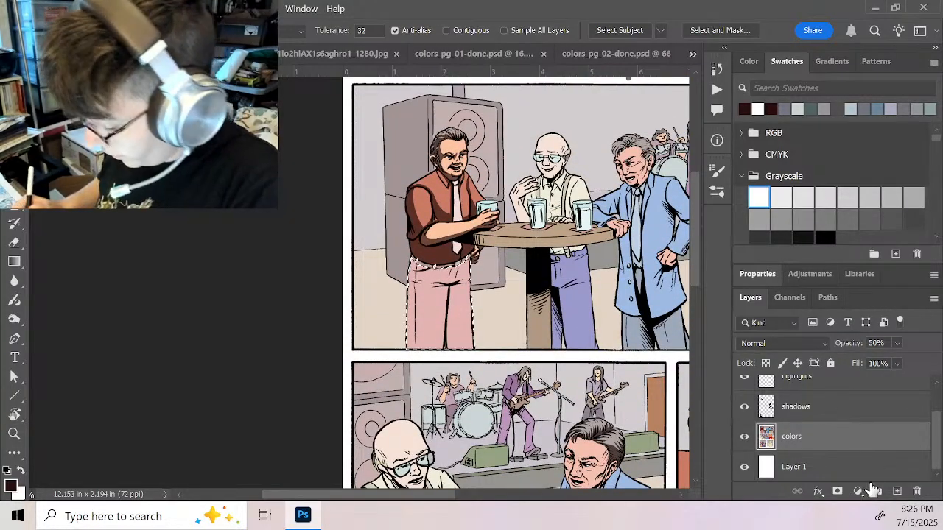
click(824, 414)
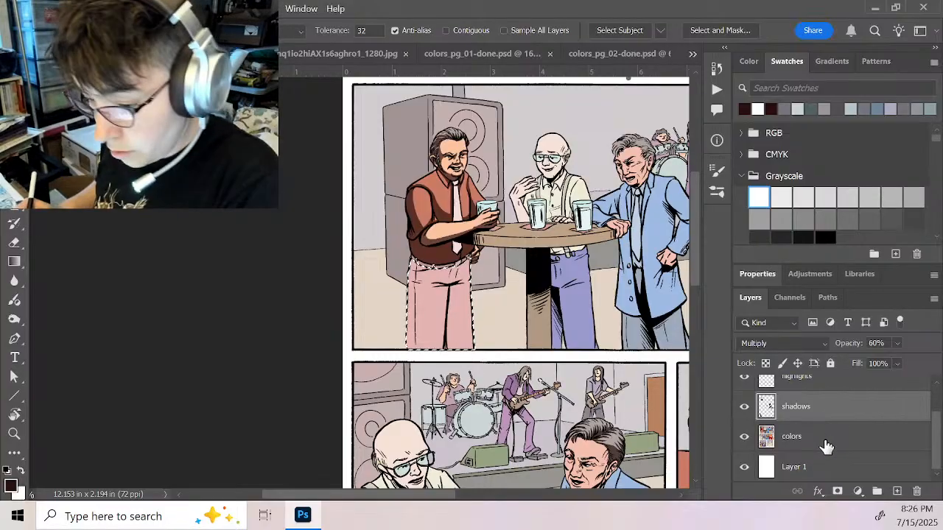
Paint shadows on the table-side hip of the pink trousers and down that leg's inner edge
key(b)
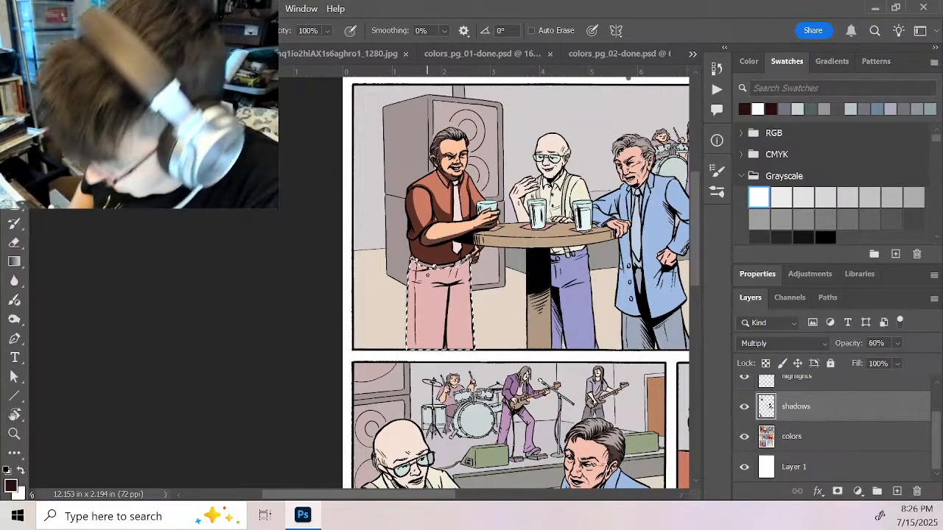
key(z)
click(438, 291)
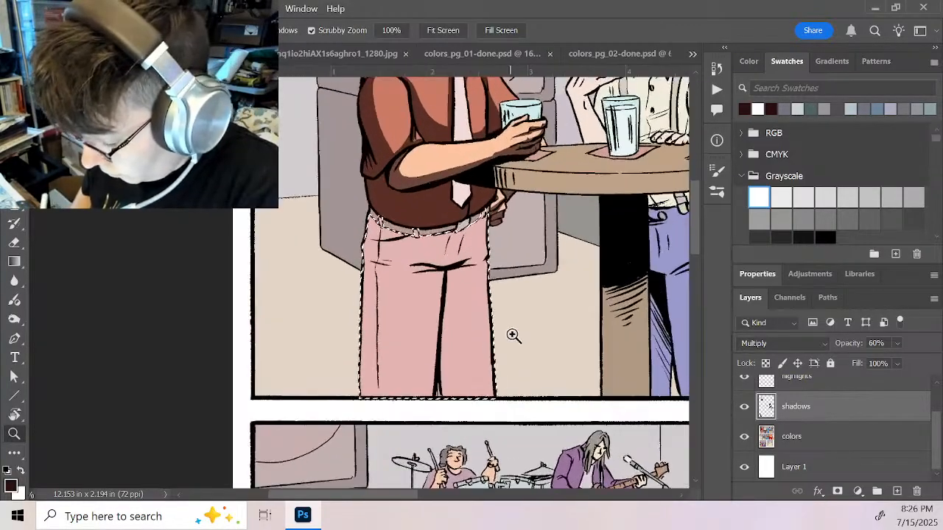
click(511, 334)
click(412, 325)
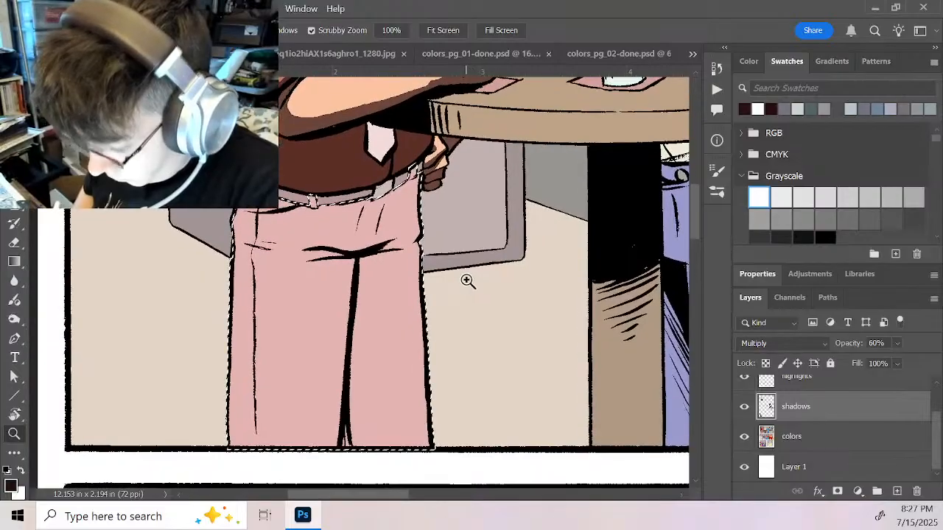
key(b)
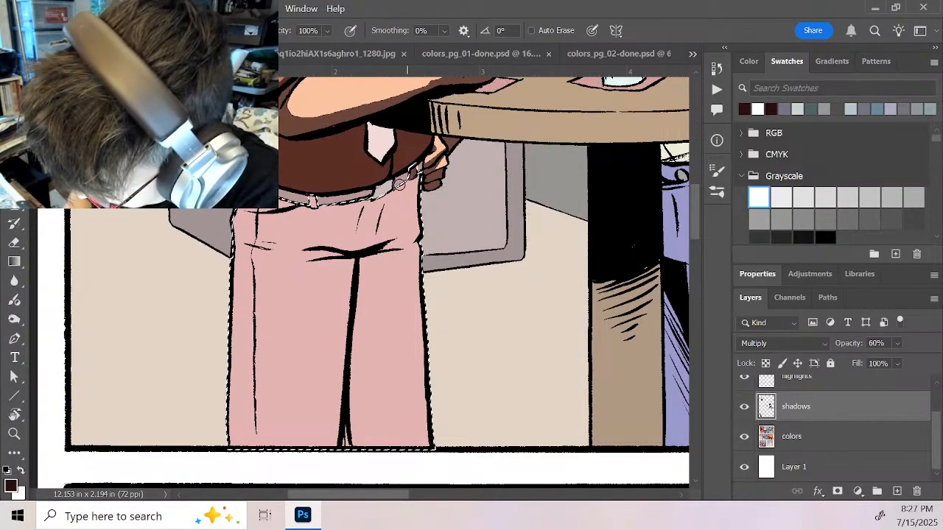
mouse_move(399, 184)
mouse_down()
mouse_move(420, 170)
mouse_move(384, 201)
mouse_move(372, 244)
mouse_move(406, 175)
mouse_move(389, 247)
mouse_up()
mouse_move(403, 180)
mouse_down()
mouse_move(390, 235)
mouse_move(361, 287)
mouse_up()
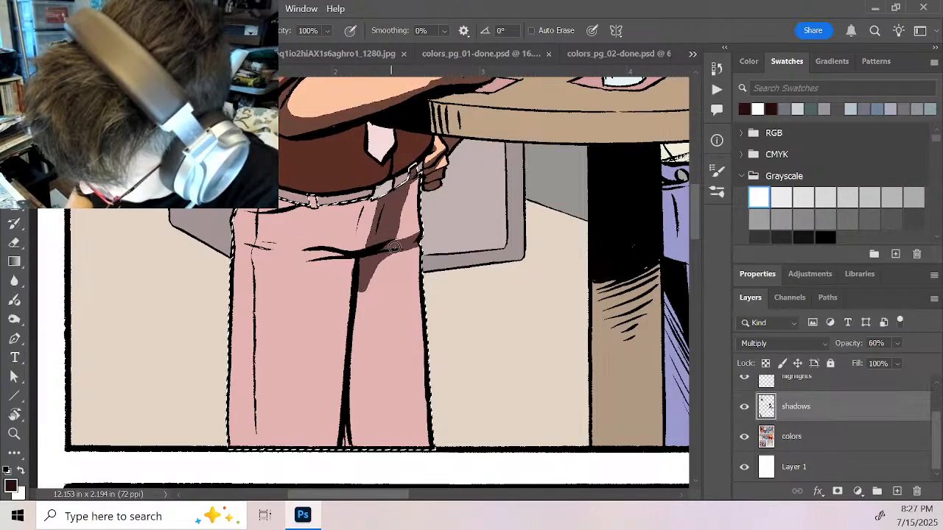
drag(395, 247, 373, 386)
mouse_move(376, 263)
mouse_down()
mouse_move(348, 440)
mouse_move(369, 458)
mouse_up()
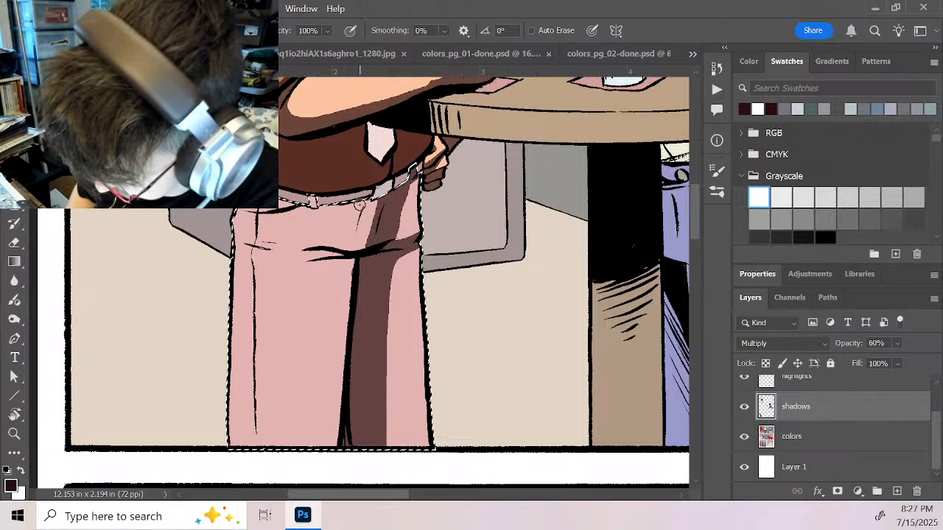
Shade the trousers' centre folds and fill the outer leg, leaving a light strip along its inner seam, and clear the selection
drag(360, 205, 365, 240)
mouse_move(358, 202)
mouse_down()
mouse_move(353, 253)
mouse_move(328, 257)
mouse_move(339, 273)
mouse_move(350, 255)
mouse_move(318, 440)
mouse_up()
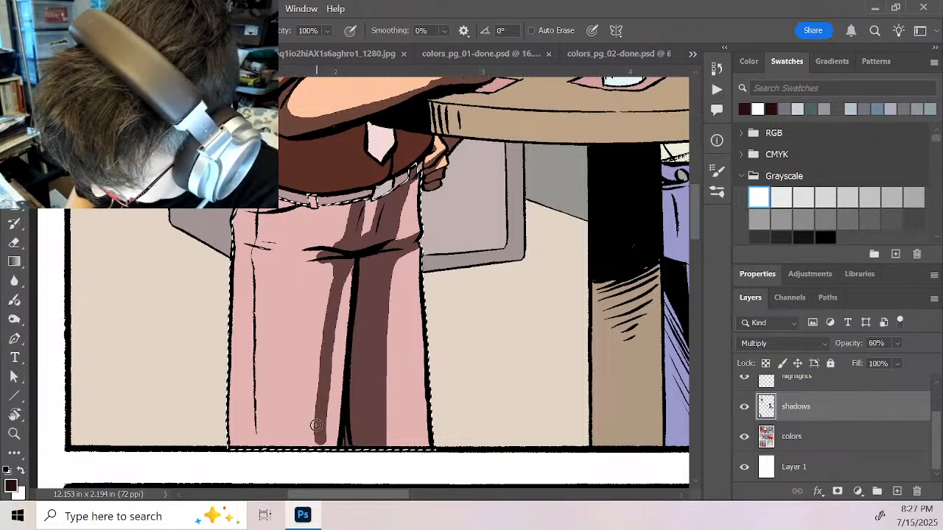
drag(345, 277, 313, 448)
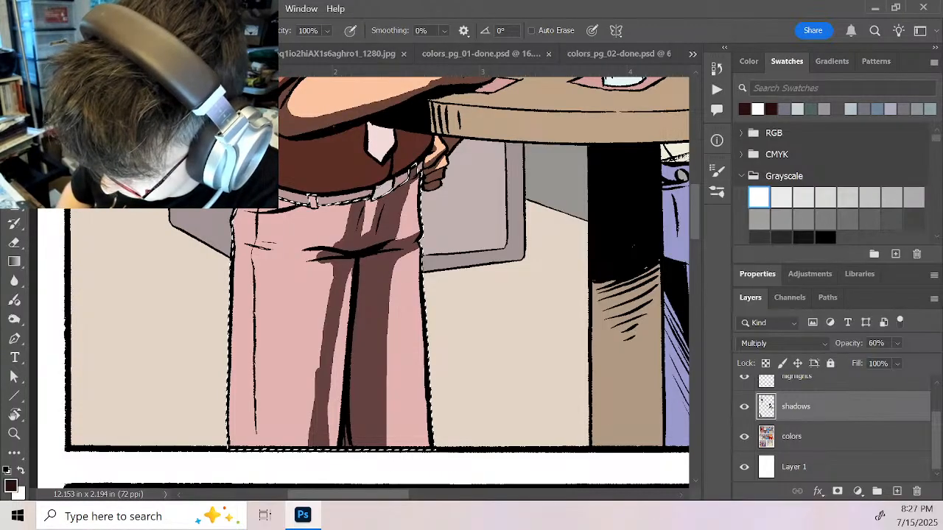
mouse_move(237, 250)
mouse_down()
mouse_move(273, 221)
mouse_move(311, 255)
mouse_move(347, 213)
mouse_move(323, 293)
mouse_move(297, 270)
mouse_move(238, 327)
mouse_move(258, 442)
mouse_move(288, 241)
mouse_move(288, 427)
mouse_move(324, 456)
mouse_up()
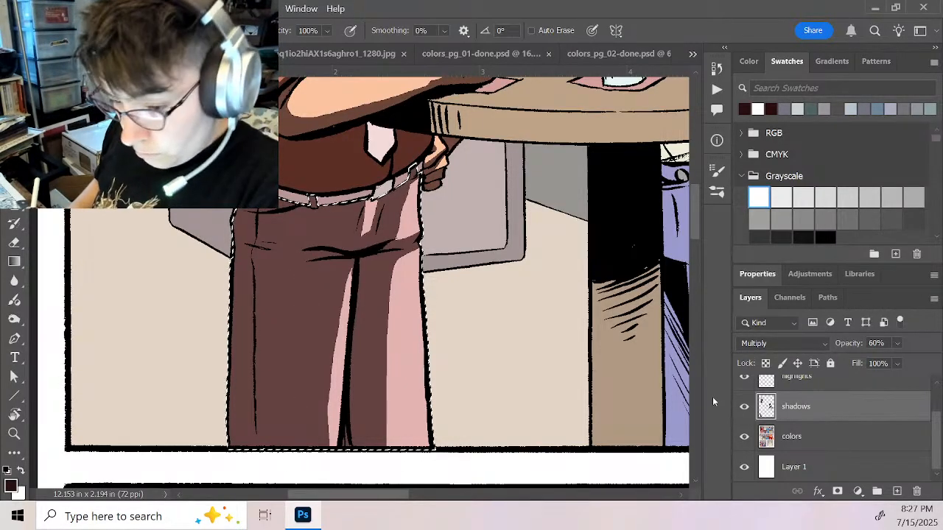
key(z)
alt+click(573, 343)
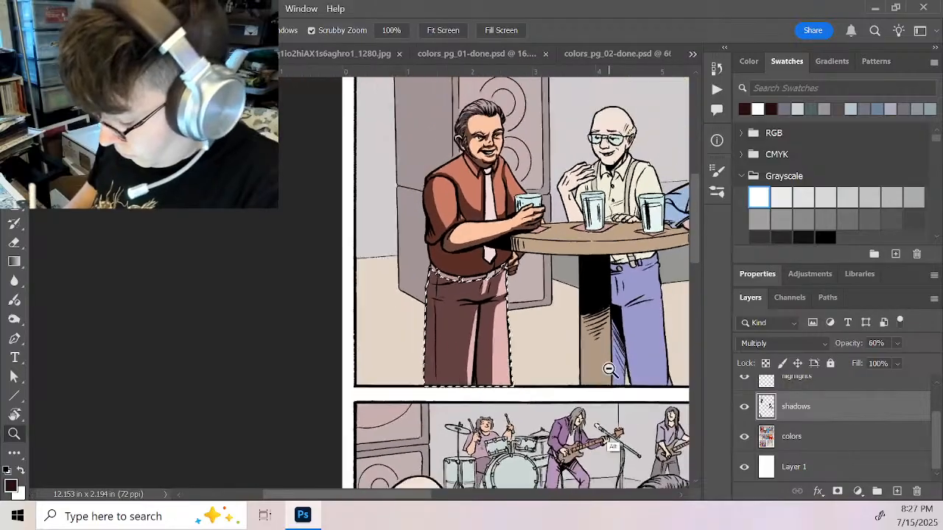
alt+click(609, 370)
drag(632, 411, 460, 201)
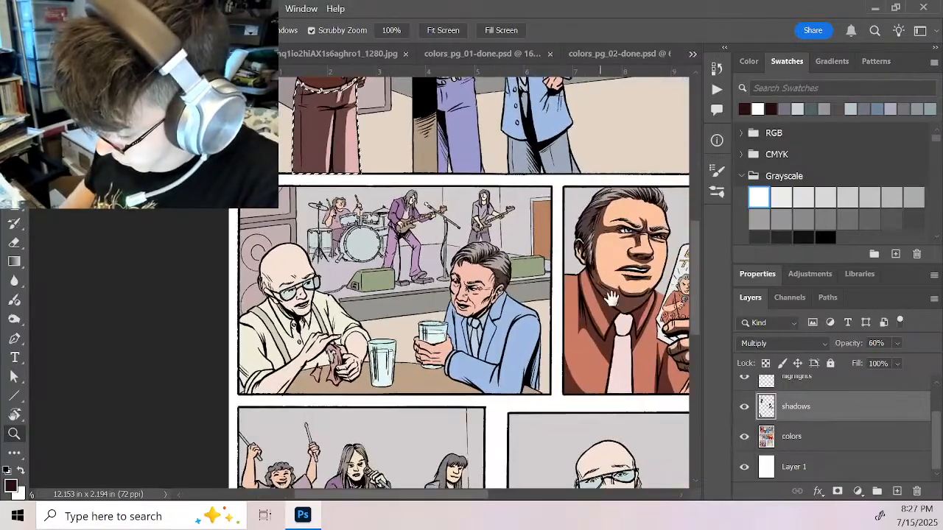
drag(618, 320, 592, 490)
key(ctrl+d)
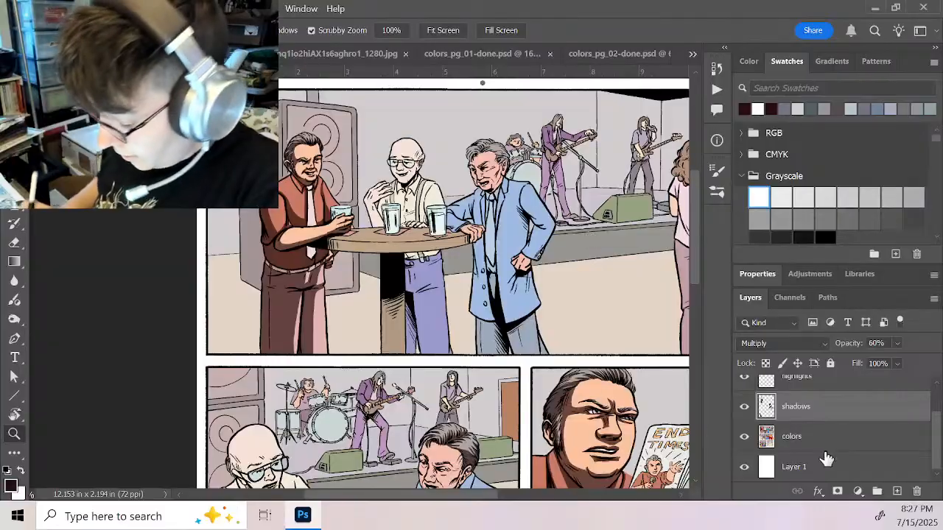
Select the man's belt, buckle and tie from the colors layer with the Magic Wand, and return to the Brush on the shadows layer
click(308, 238)
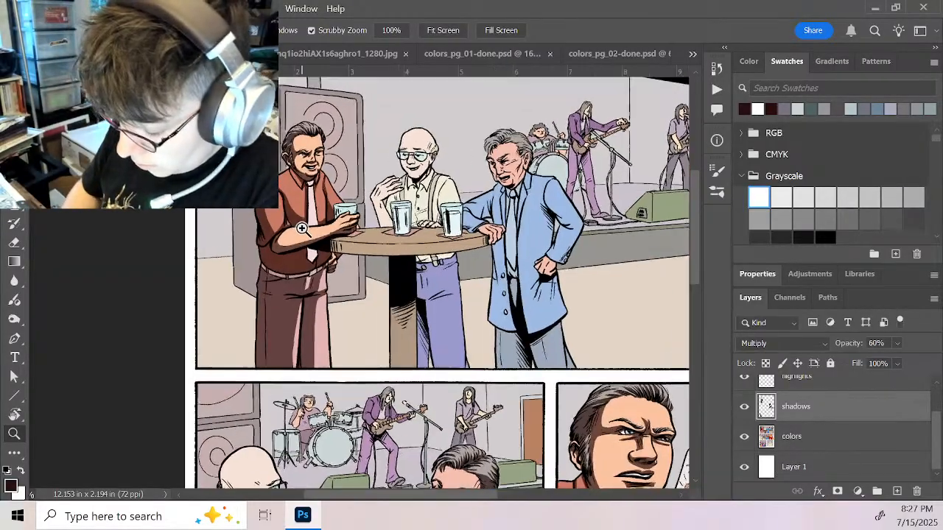
click(322, 245)
click(364, 299)
click(359, 307)
click(359, 307)
drag(464, 265, 663, 202)
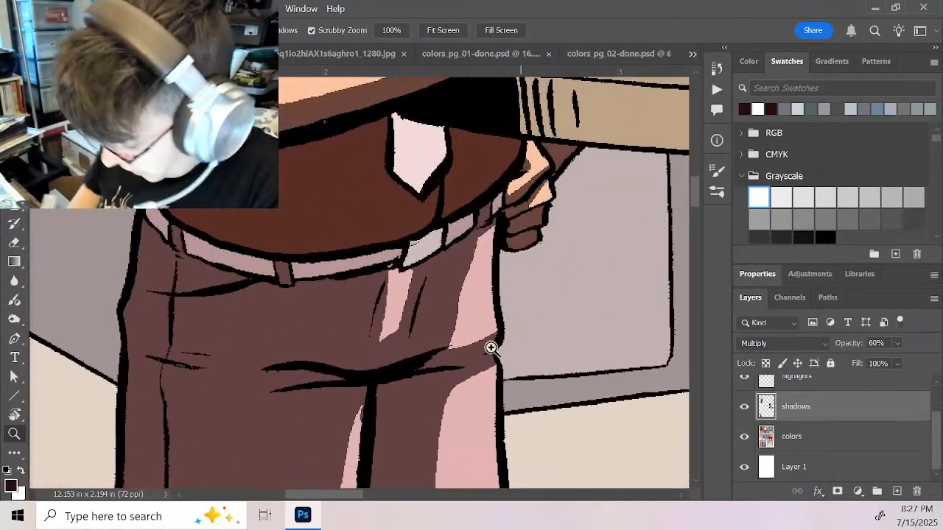
click(791, 436)
key(w)
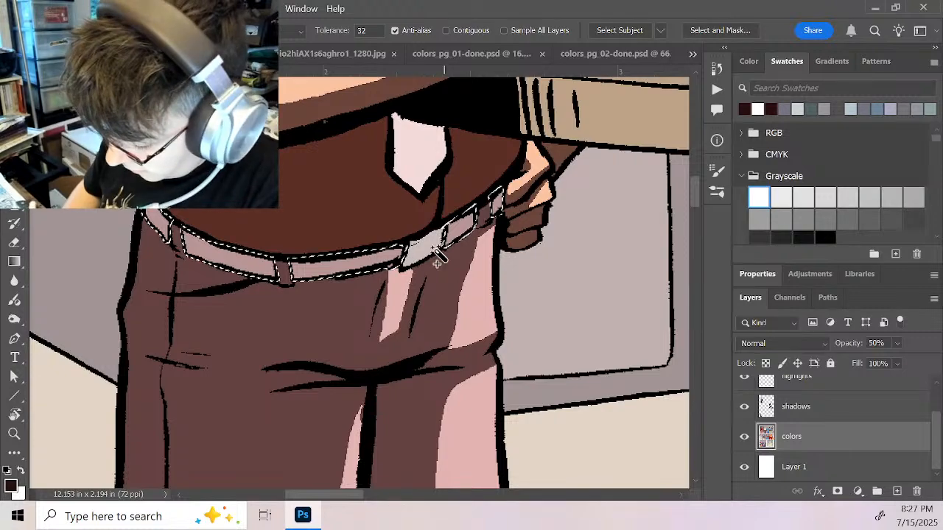
click(590, 257)
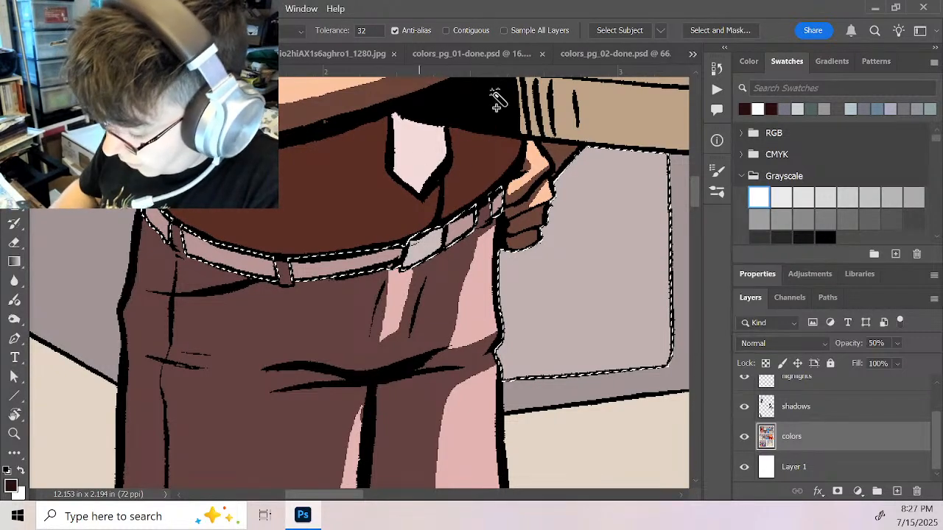
drag(491, 99, 413, 283)
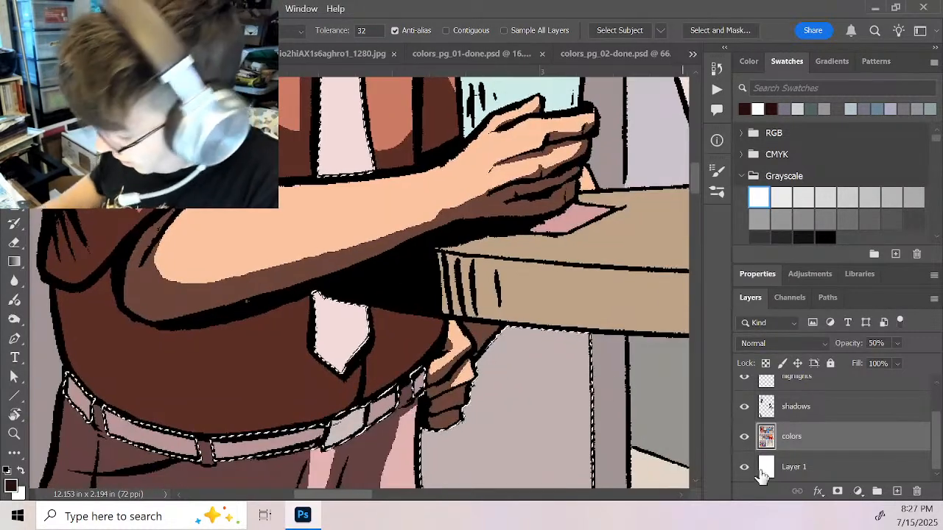
click(788, 410)
key(b)
Shade the shoulder-side edge and lower part of the tie with a smaller brush, and fill the tie tip below the forearm
mouse_move(517, 265)
mouse_down()
mouse_move(570, 373)
mouse_move(589, 474)
mouse_up()
key(bracketleft)
key(bracketleft)
key(bracketleft)
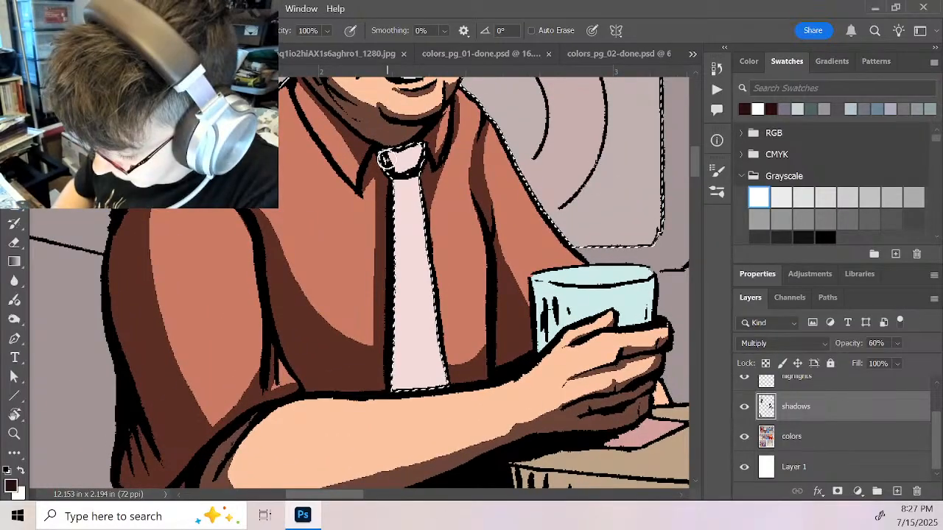
mouse_move(416, 180)
mouse_down()
mouse_move(389, 194)
mouse_move(408, 178)
mouse_move(426, 178)
mouse_move(404, 182)
mouse_move(404, 398)
mouse_up()
drag(398, 248, 399, 404)
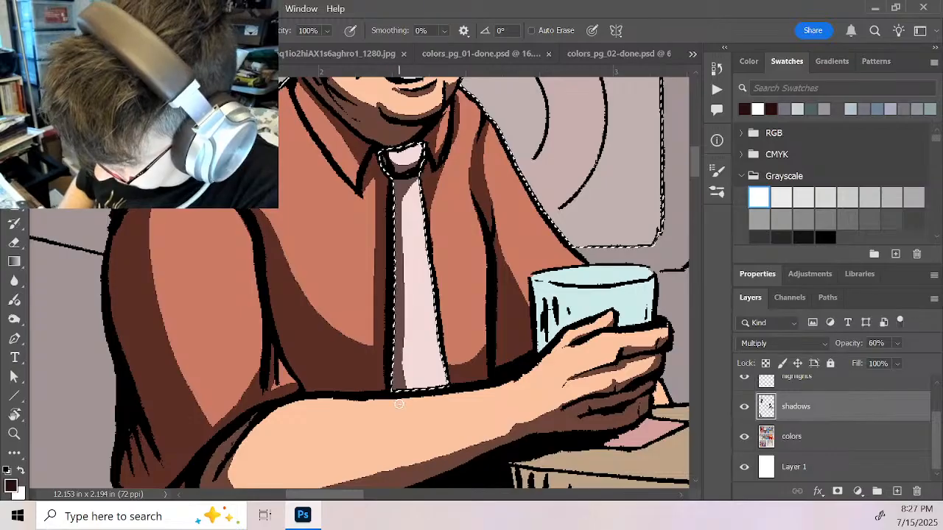
drag(398, 214, 411, 378)
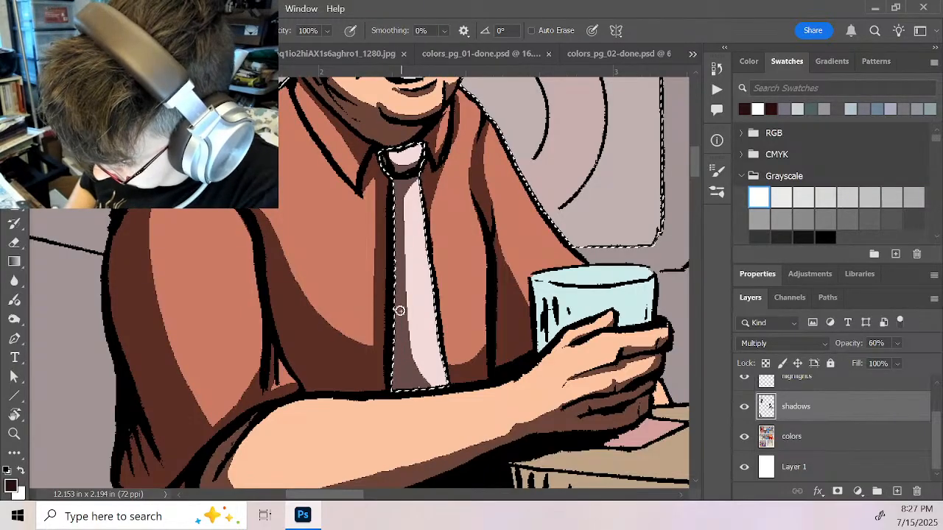
drag(400, 309, 446, 389)
drag(520, 447, 525, 183)
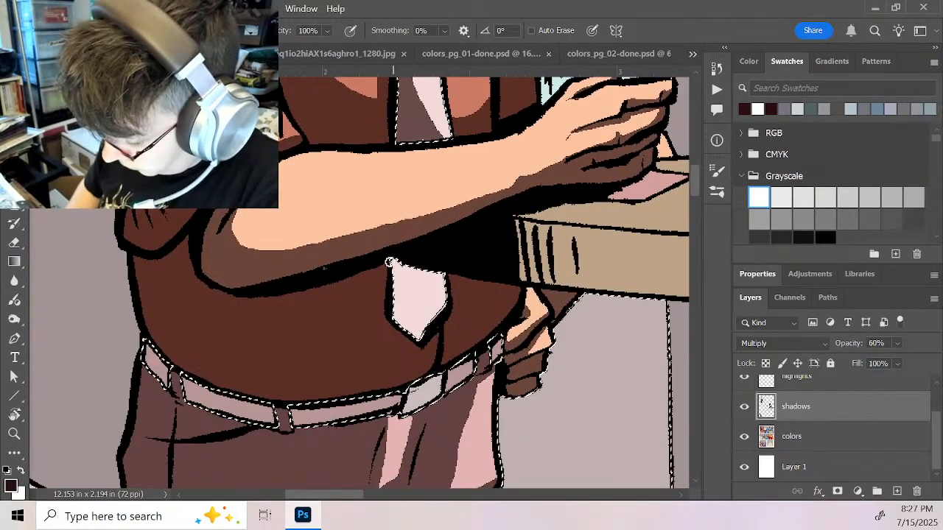
mouse_move(390, 262)
mouse_down()
mouse_move(411, 333)
mouse_move(438, 262)
mouse_up()
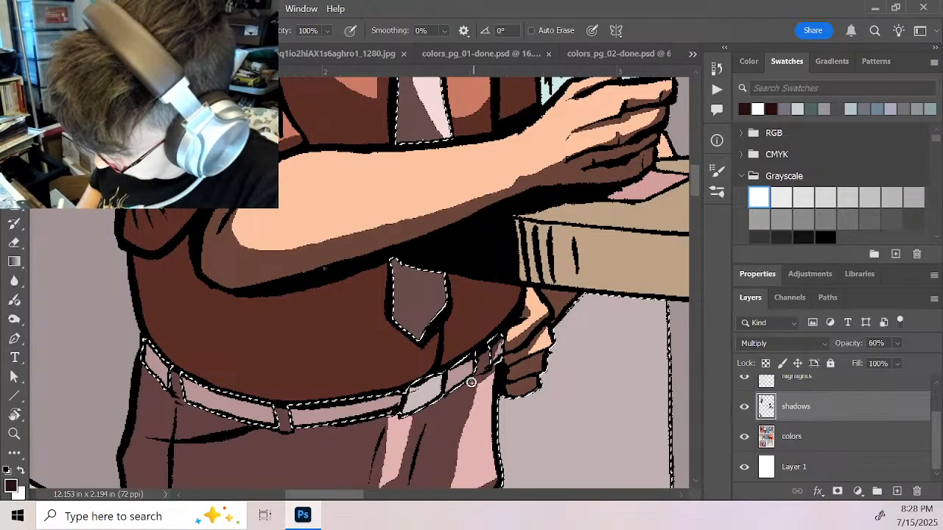
Paint shadows along the belt and buckle, lighten part of the buckle with white, and restore the dark shadow colour
mouse_move(475, 356)
mouse_down()
mouse_move(442, 394)
mouse_move(477, 352)
mouse_move(441, 378)
mouse_move(439, 401)
mouse_move(431, 379)
mouse_up()
mouse_move(359, 388)
mouse_down()
mouse_move(202, 389)
mouse_move(317, 416)
mouse_move(177, 396)
mouse_move(309, 424)
mouse_move(309, 411)
mouse_move(397, 402)
mouse_up()
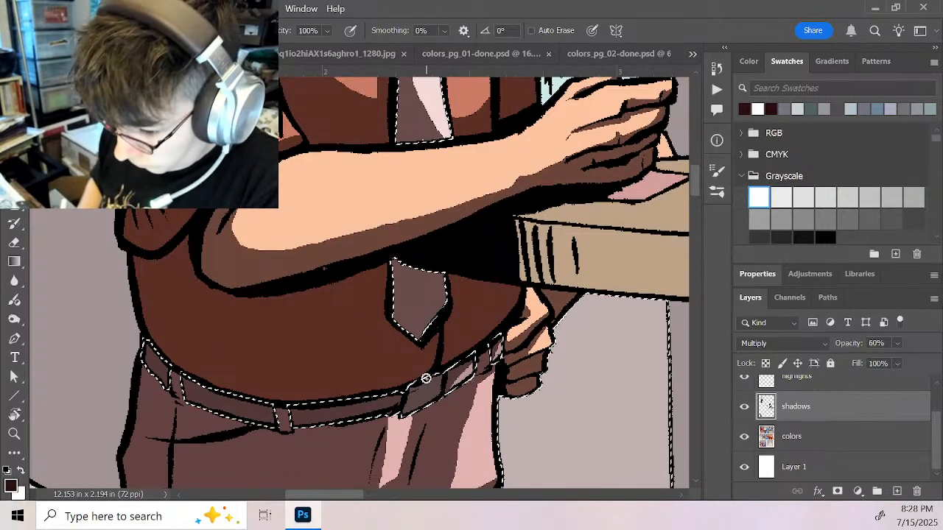
key(x)
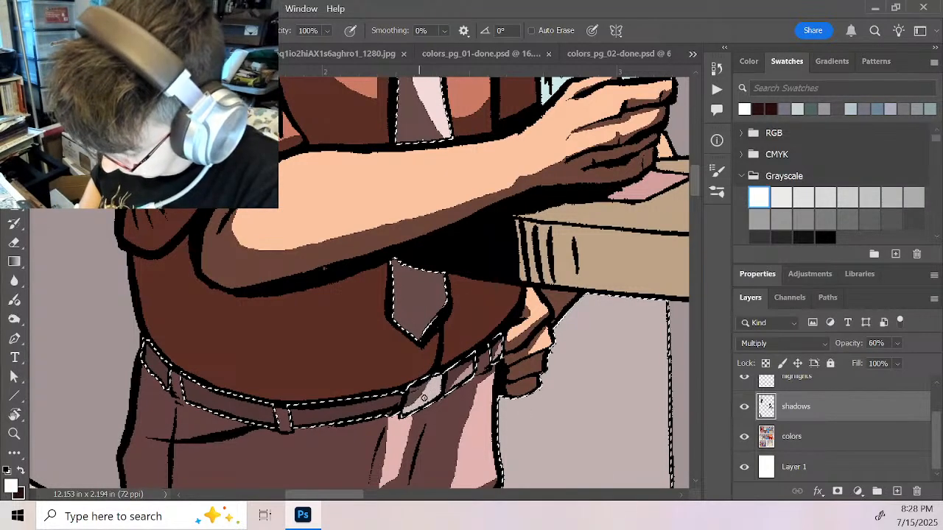
key(x)
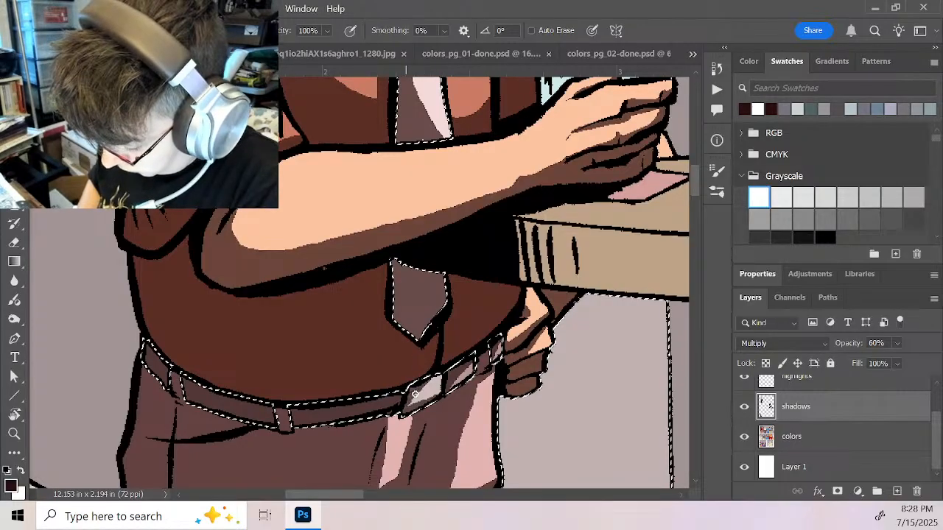
Shade the knot and one long edge of the rust-shirted man's tie in the close-up panel, and clear the selection
key(z)
alt+click(512, 423)
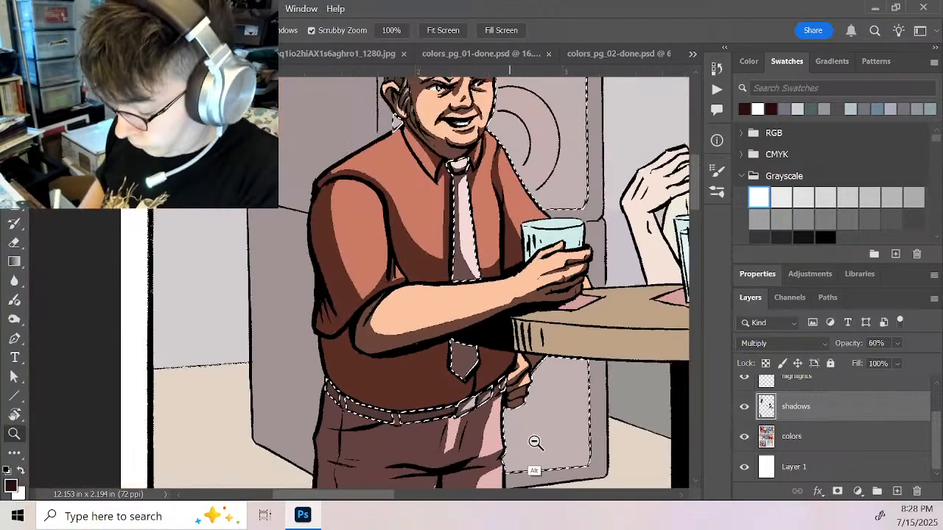
alt+click(537, 443)
drag(590, 434, 419, 163)
drag(505, 406, 456, 133)
drag(608, 315, 294, 249)
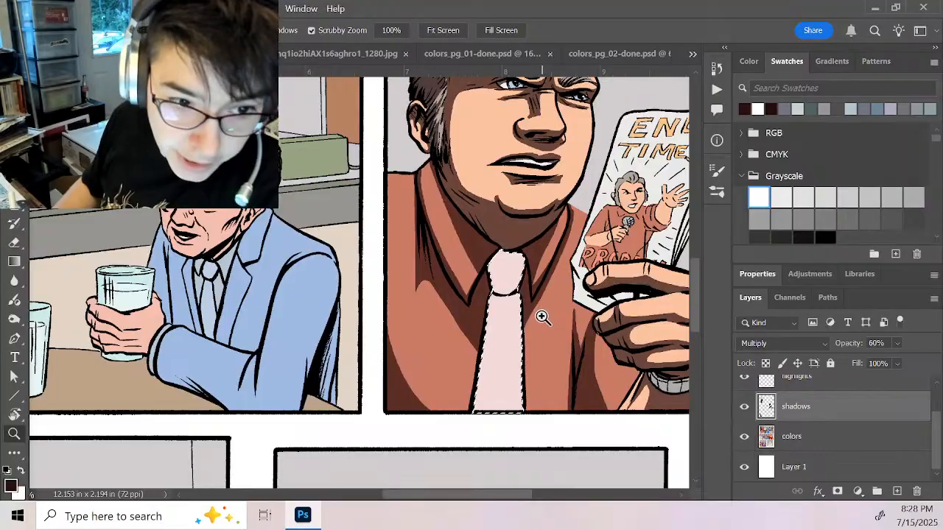
key(x)
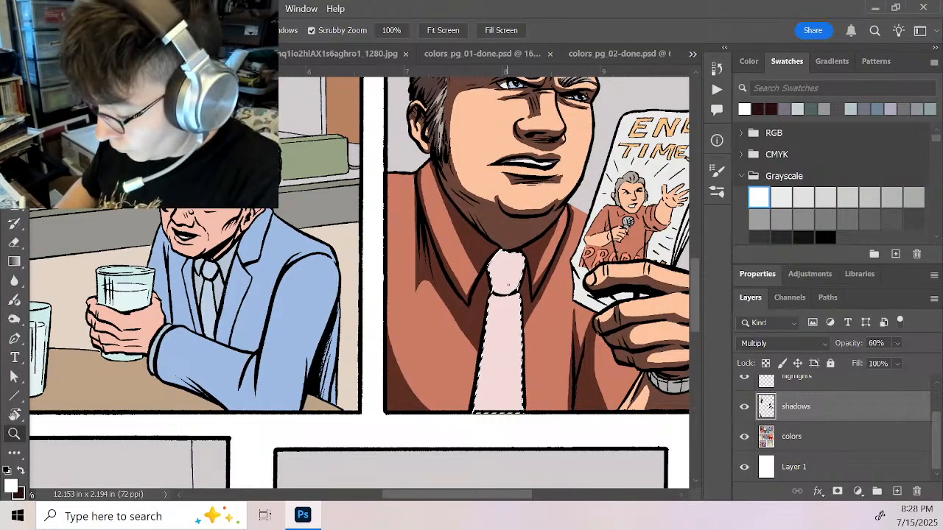
key(b)
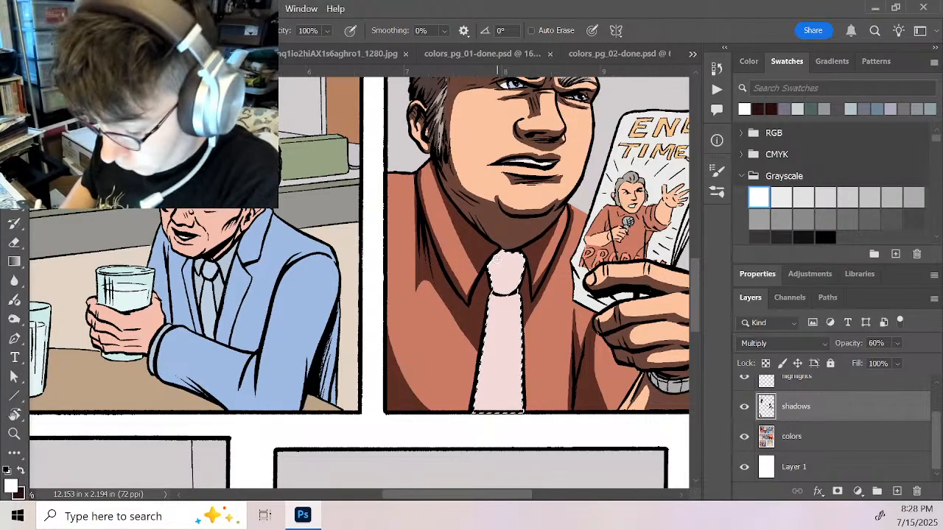
key(x)
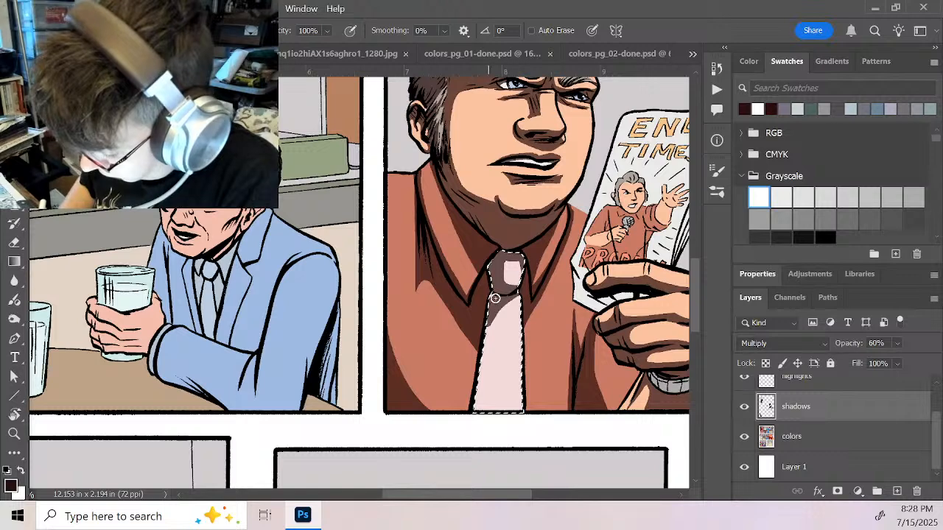
mouse_move(504, 303)
mouse_down()
mouse_move(476, 396)
mouse_move(491, 316)
mouse_move(473, 420)
mouse_up()
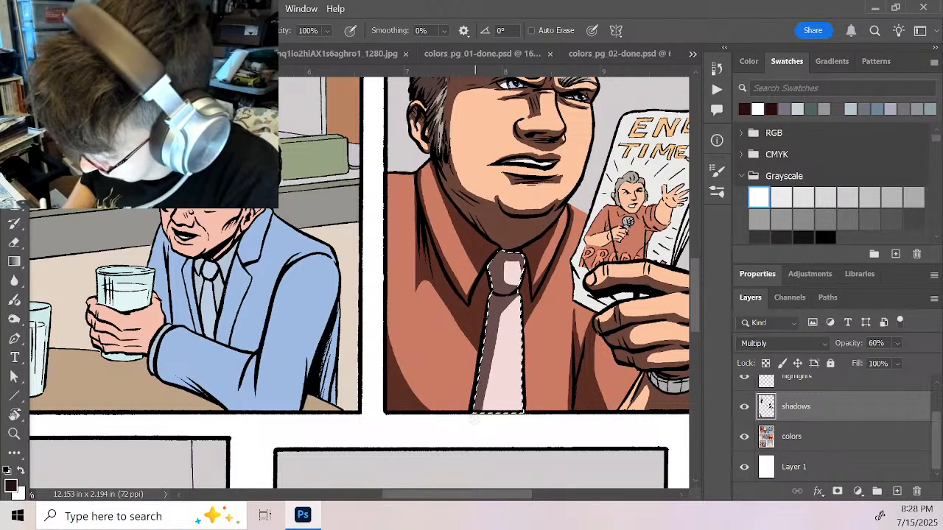
drag(523, 291, 486, 362)
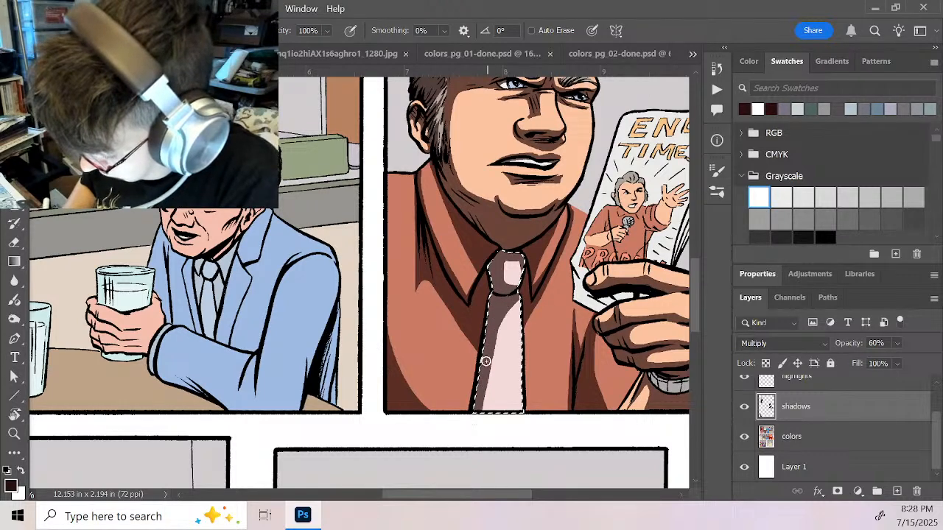
key(ctrl+d)
Select the wristwatch from the colors layer with the Magic Wand and shade its band with the Brush on the shadows layer
key(z)
alt+click(568, 355)
alt+click(653, 354)
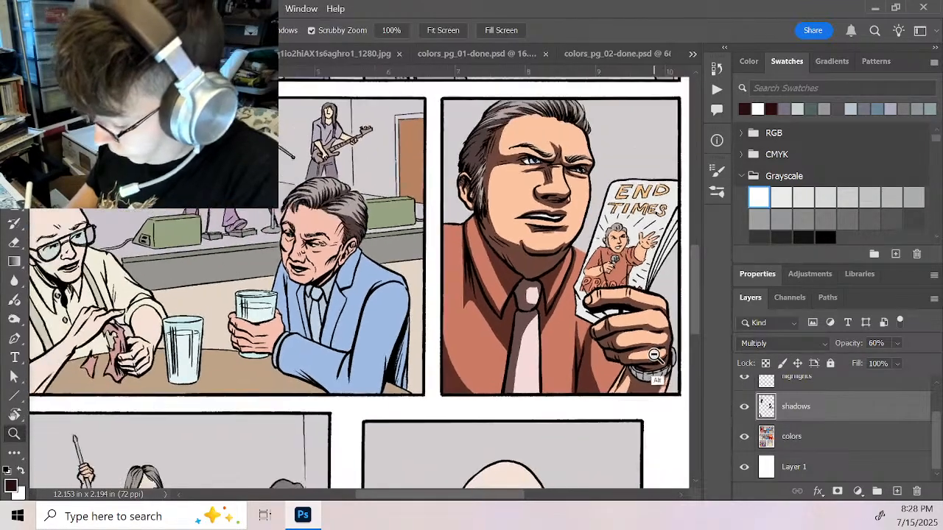
click(649, 377)
click(652, 390)
click(655, 388)
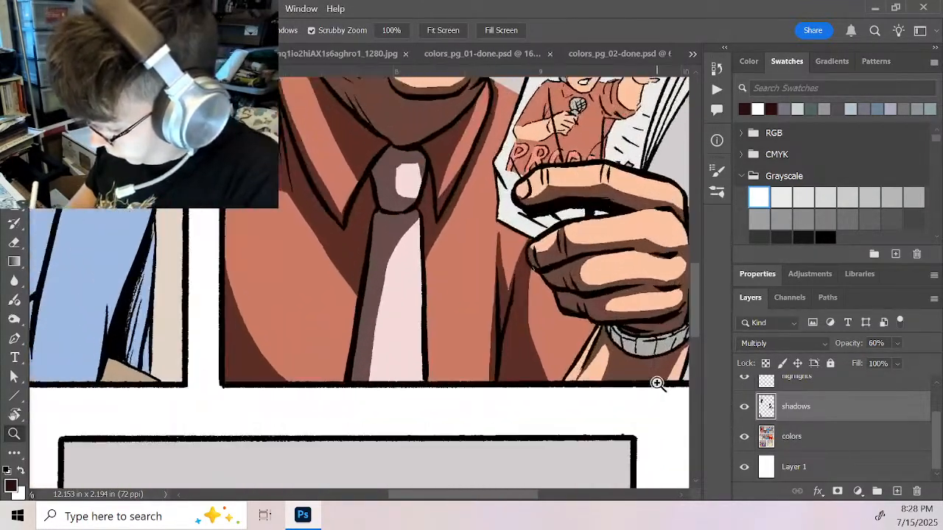
drag(643, 369, 370, 323)
click(820, 438)
key(w)
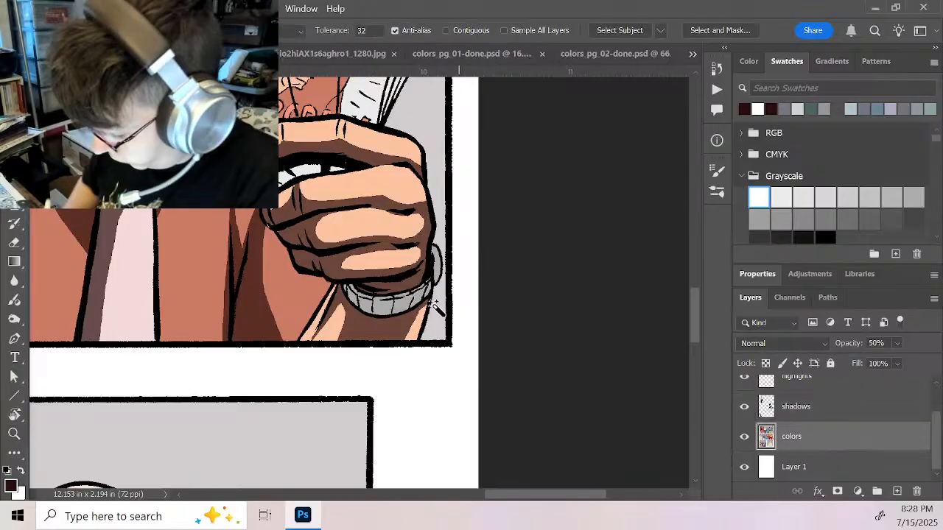
click(404, 299)
click(833, 409)
key(b)
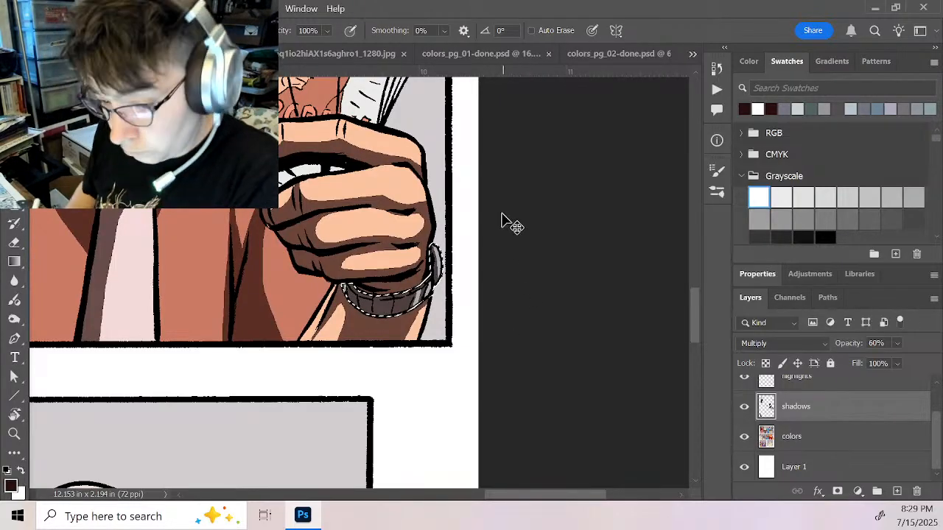
Select the bald man's skin in the bar-table panel from the colors layer, and return to the Brush on the shadows layer
key(z)
alt+click(448, 354)
alt+click(454, 407)
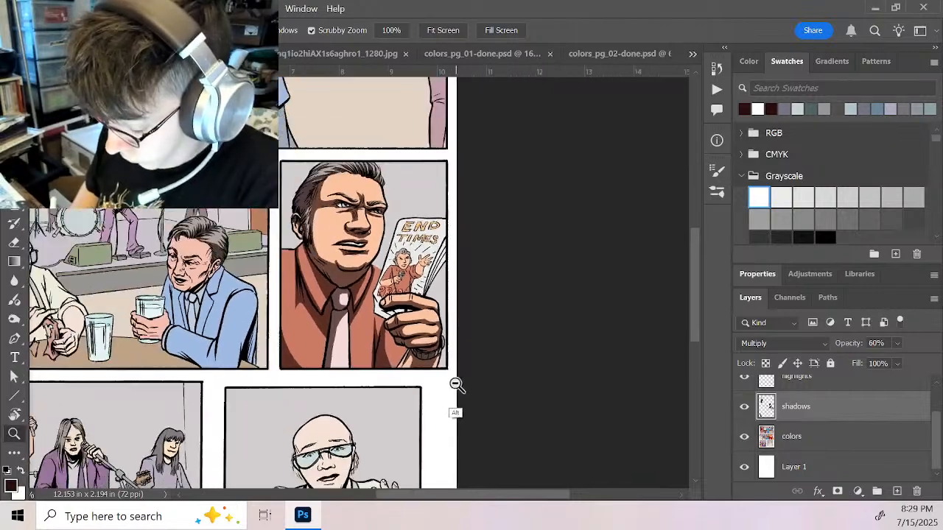
alt+click(516, 377)
drag(417, 404, 536, 397)
click(515, 248)
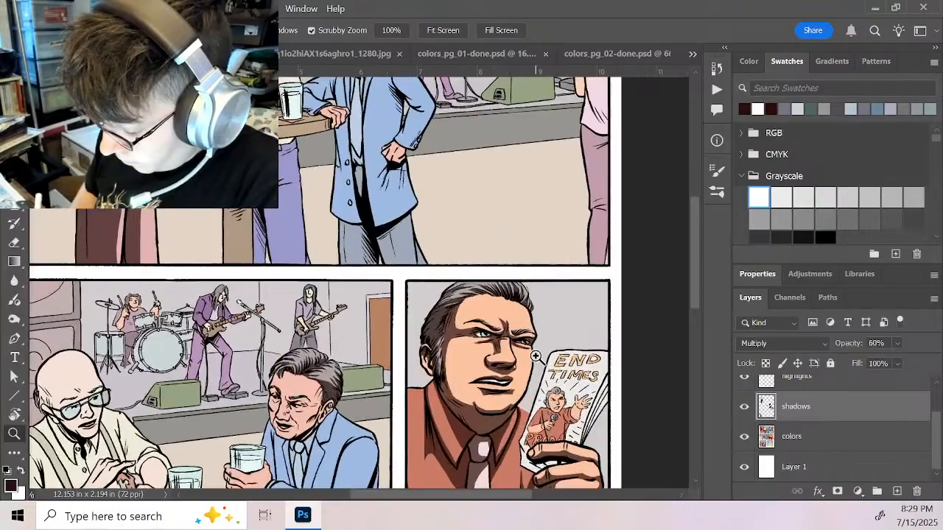
click(507, 246)
click(513, 234)
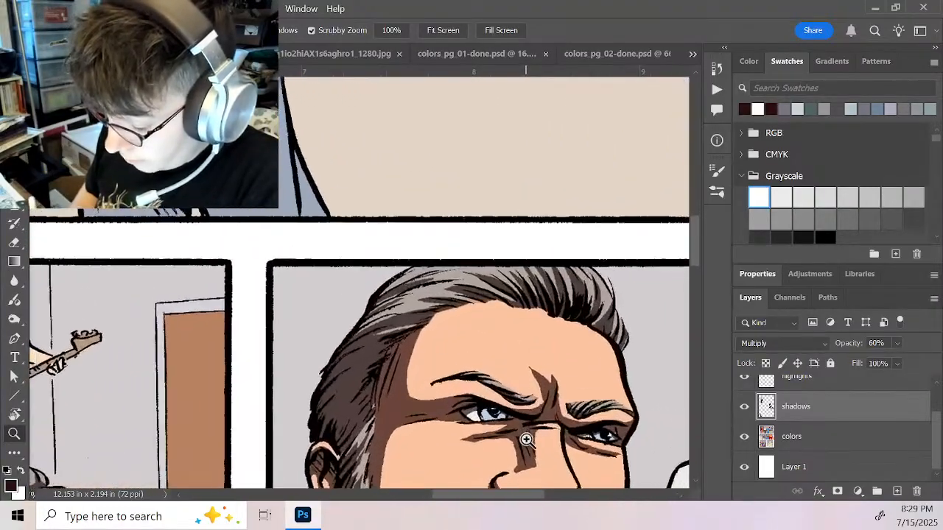
drag(695, 236, 694, 152)
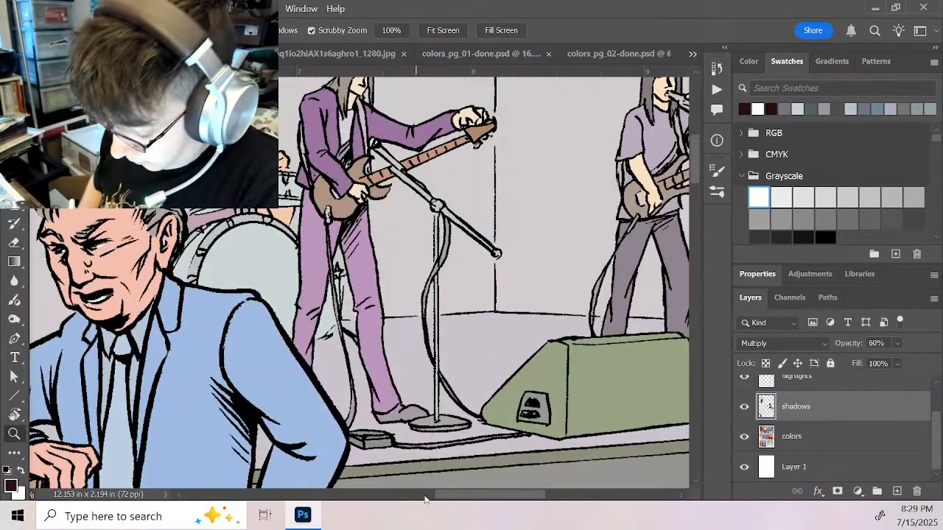
drag(446, 494, 346, 490)
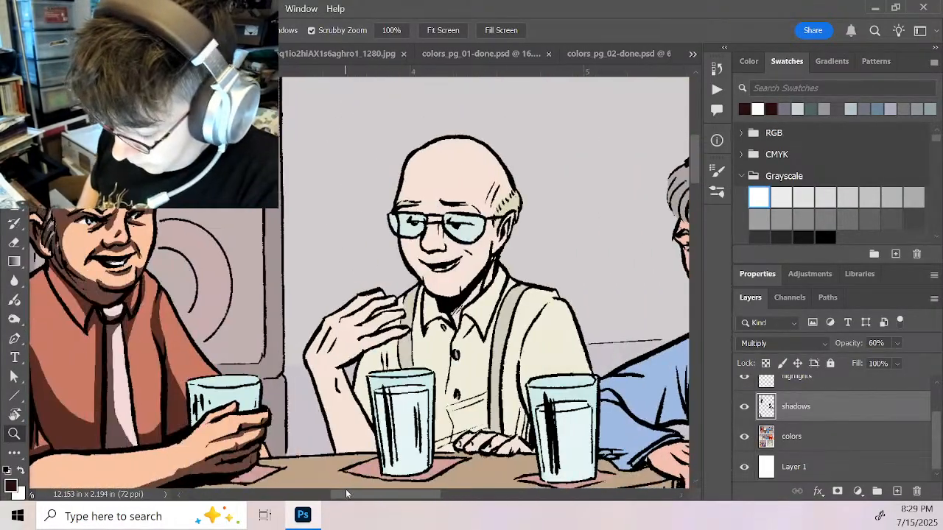
click(817, 436)
key(w)
click(560, 190)
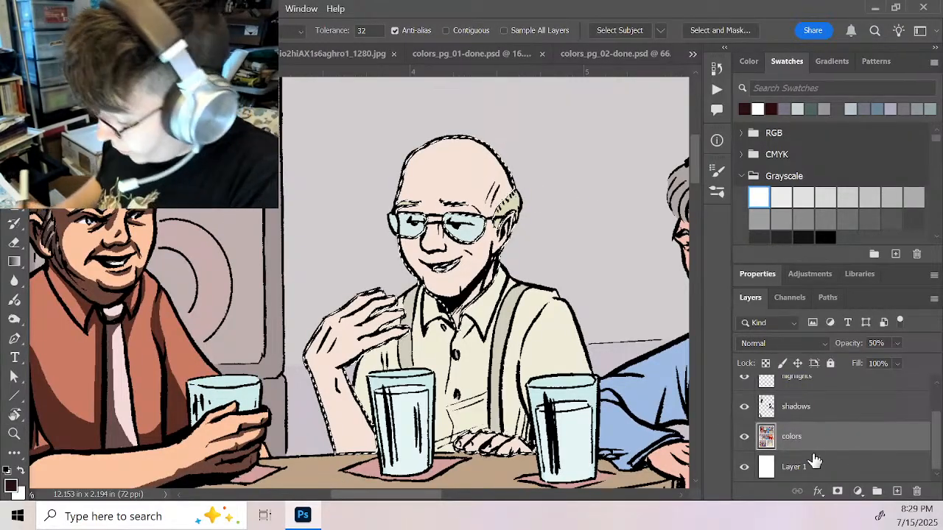
click(818, 410)
key(b)
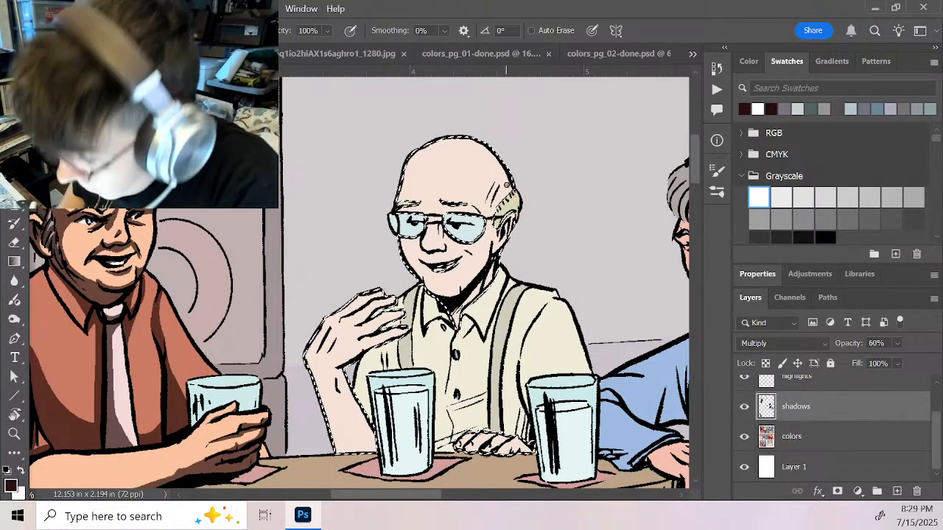
Shade the bald man's temple, cheek, jaw and neck, and the fingers and lower edge of his raised hand
mouse_move(510, 185)
mouse_down()
mouse_move(495, 199)
mouse_move(509, 181)
mouse_up()
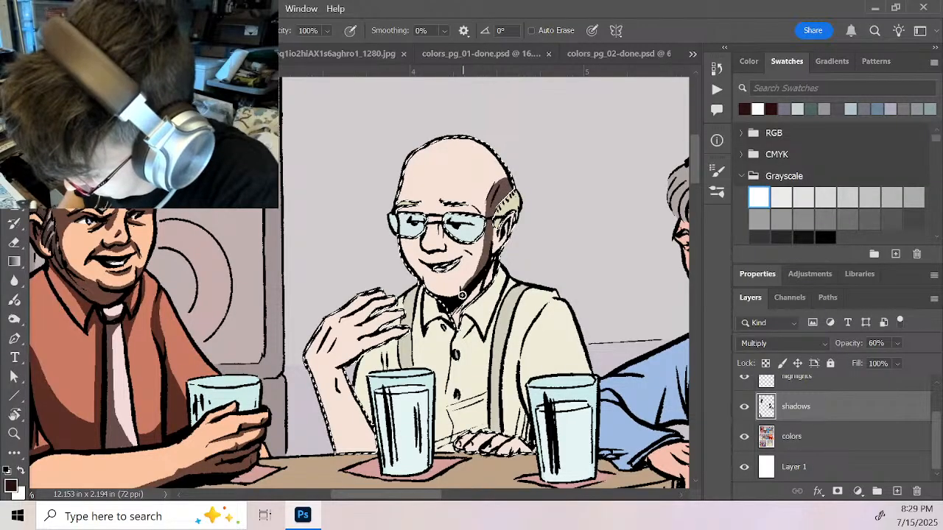
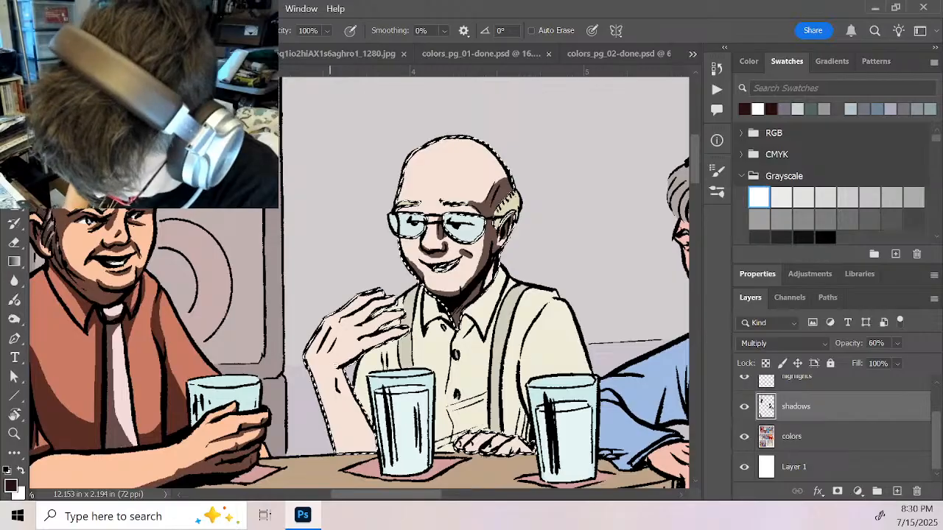
mouse_move(332, 366)
mouse_down()
mouse_move(406, 333)
mouse_move(366, 336)
mouse_move(405, 315)
mouse_move(356, 323)
mouse_move(396, 303)
mouse_up()
drag(345, 319, 381, 295)
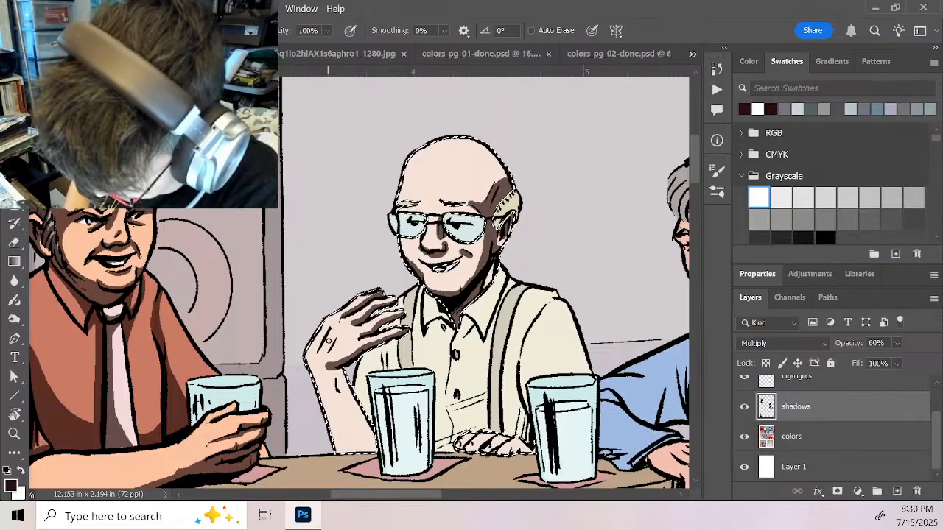
drag(326, 365, 373, 343)
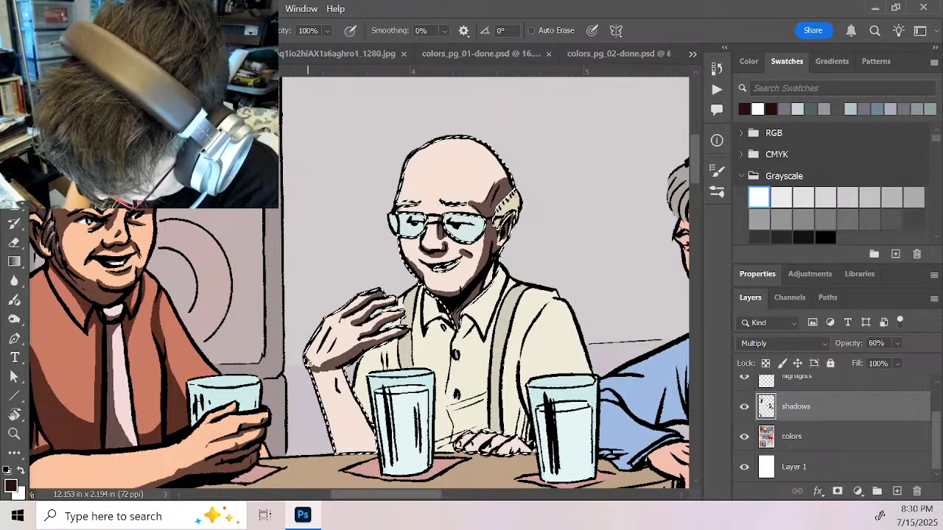
Shade the raised forearm down to the table, leaving a light strip along its inner side, and darken the resting hand's fingers
mouse_move(308, 363)
mouse_down()
mouse_move(342, 432)
mouse_move(338, 423)
mouse_up()
mouse_move(333, 370)
mouse_down()
mouse_move(346, 451)
mouse_move(339, 412)
mouse_move(336, 446)
mouse_up()
drag(331, 372, 354, 442)
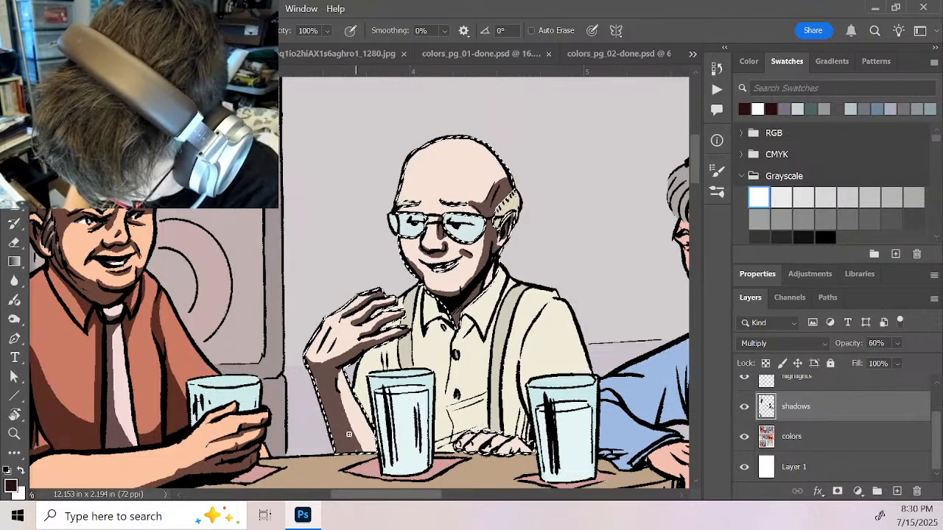
drag(338, 397, 360, 454)
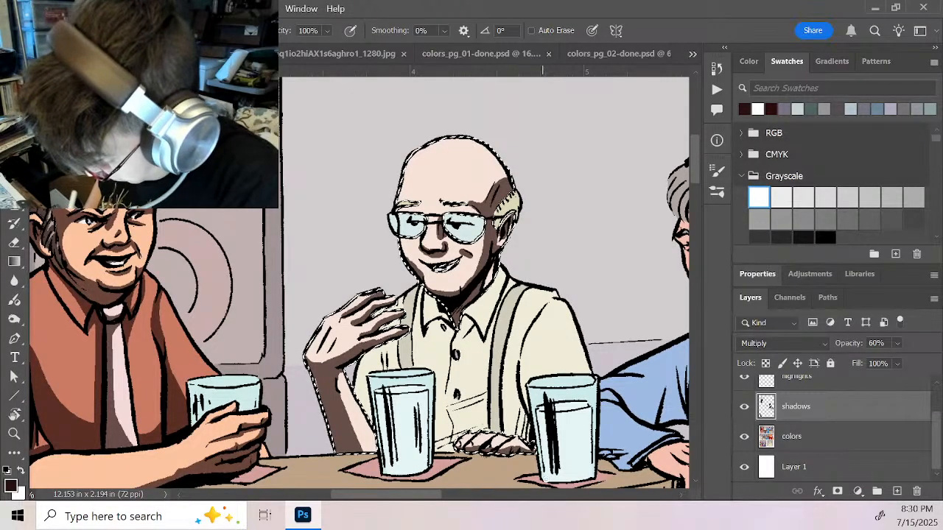
Clean up the shadow edges on the bald man's raised wrist and resting hand with white
key(z)
click(383, 355)
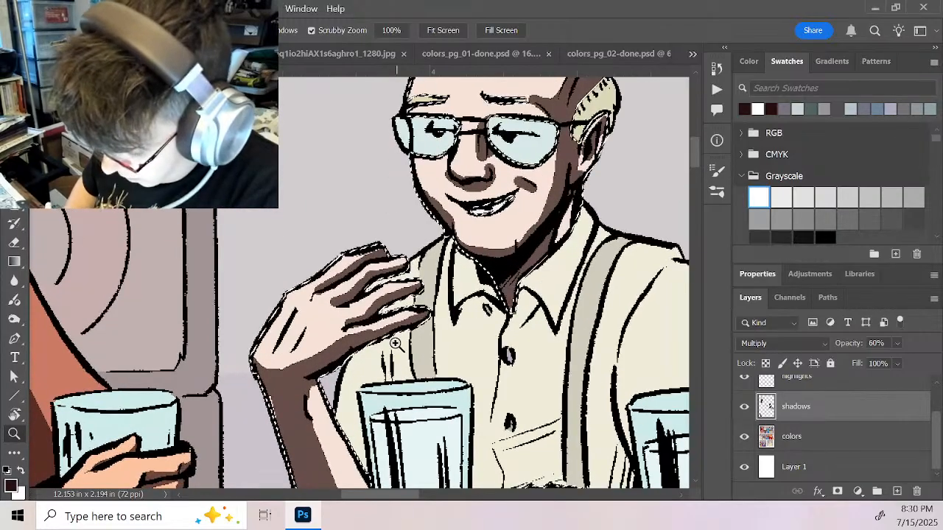
drag(360, 414, 433, 288)
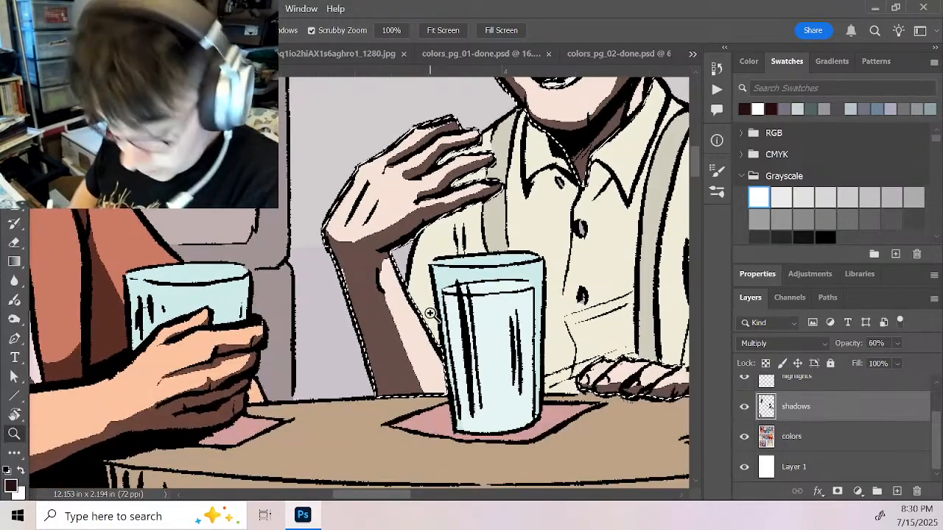
key(b)
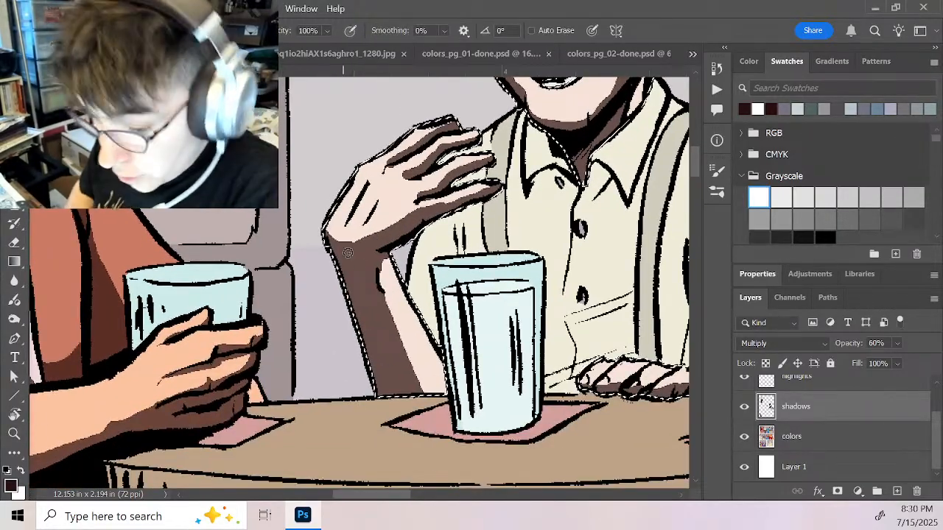
key(x)
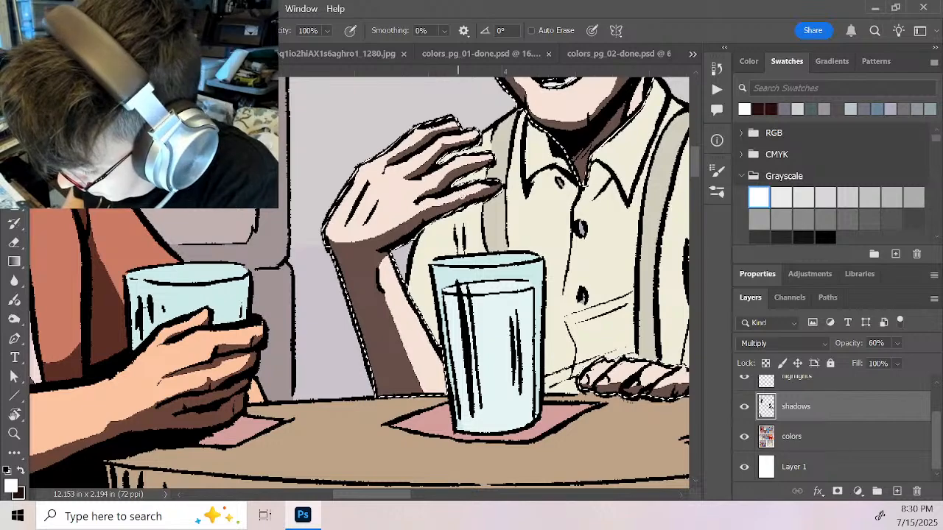
drag(621, 315, 411, 241)
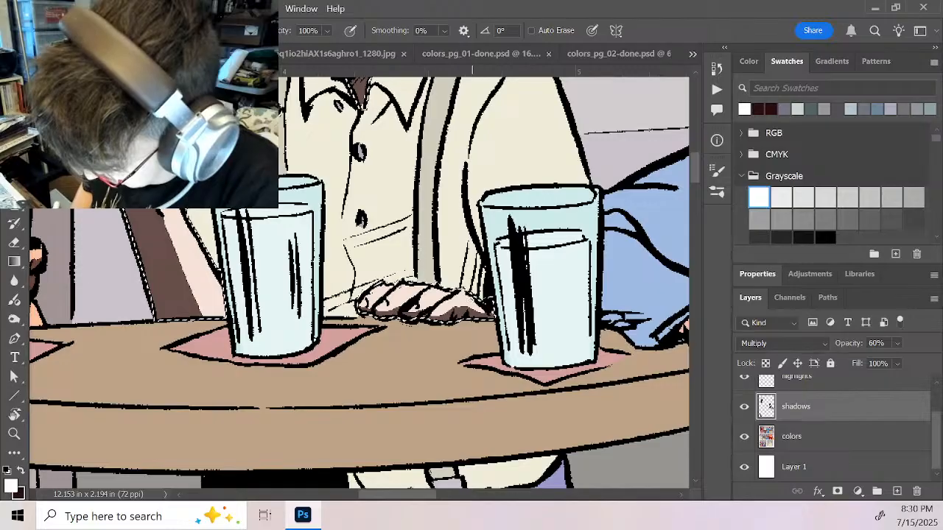
drag(464, 264, 522, 468)
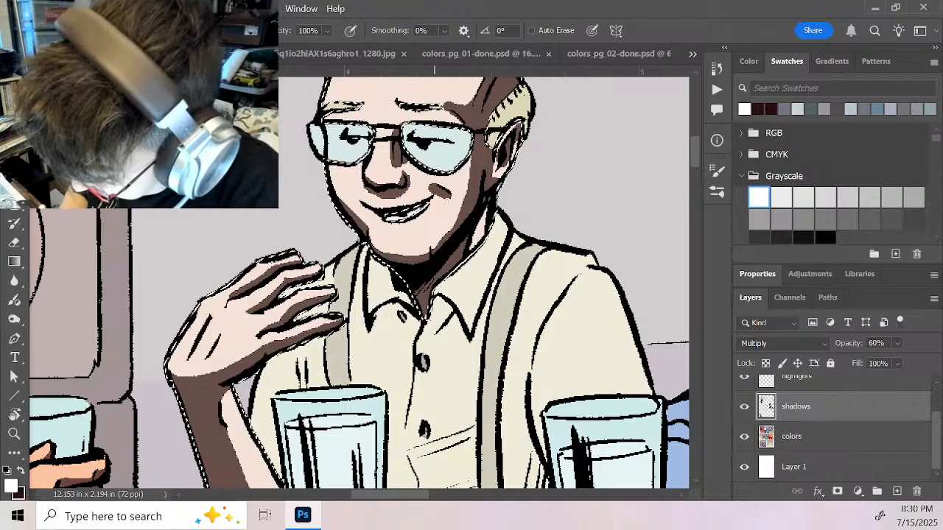
drag(457, 158, 463, 246)
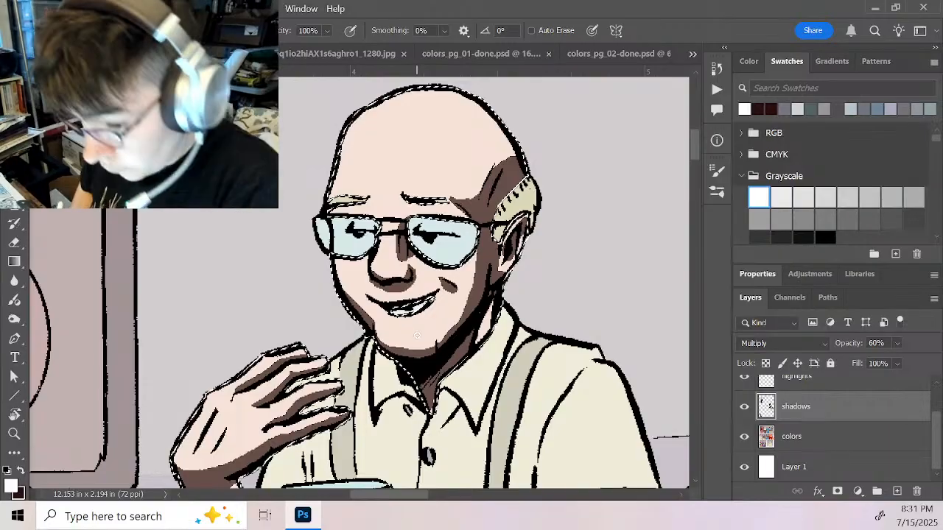
Paint a dark shadow under the bald man's lower lip and refine the lip and ear shadows with white
key(x)
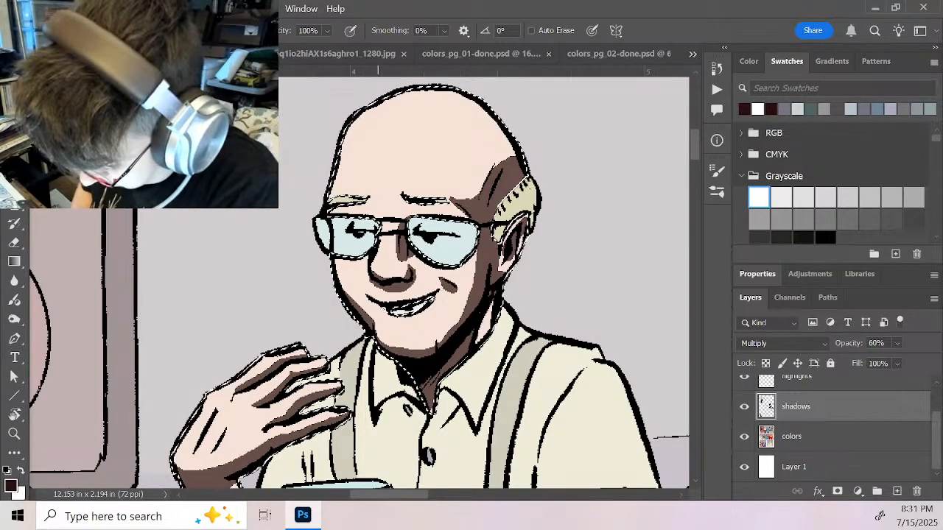
drag(385, 323, 440, 323)
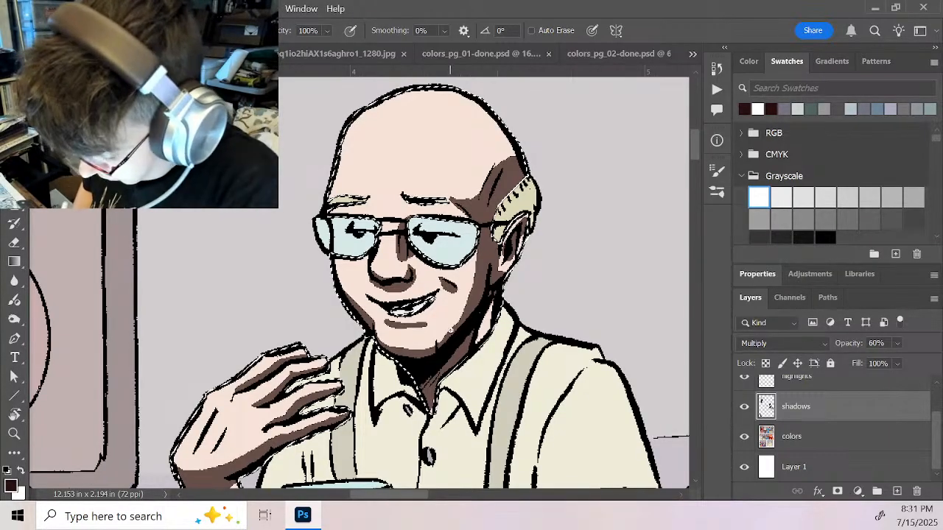
key(x)
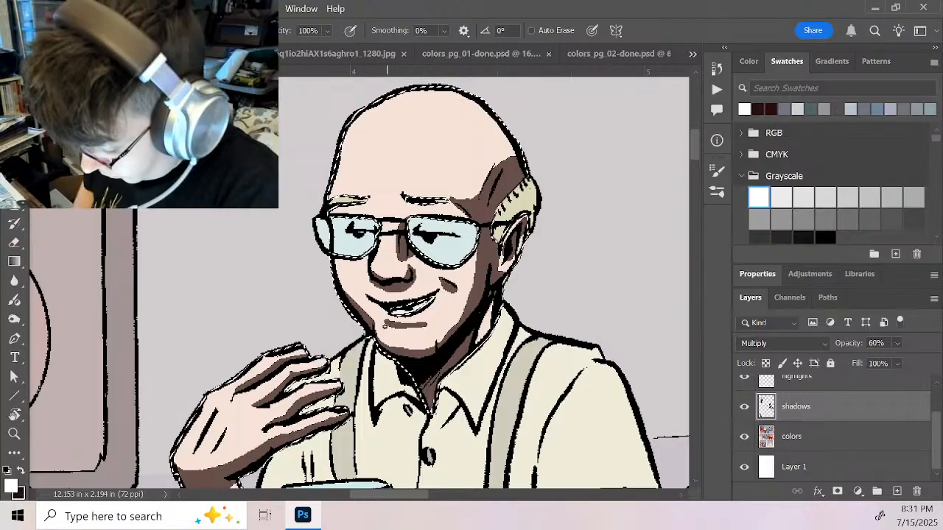
drag(386, 326, 431, 326)
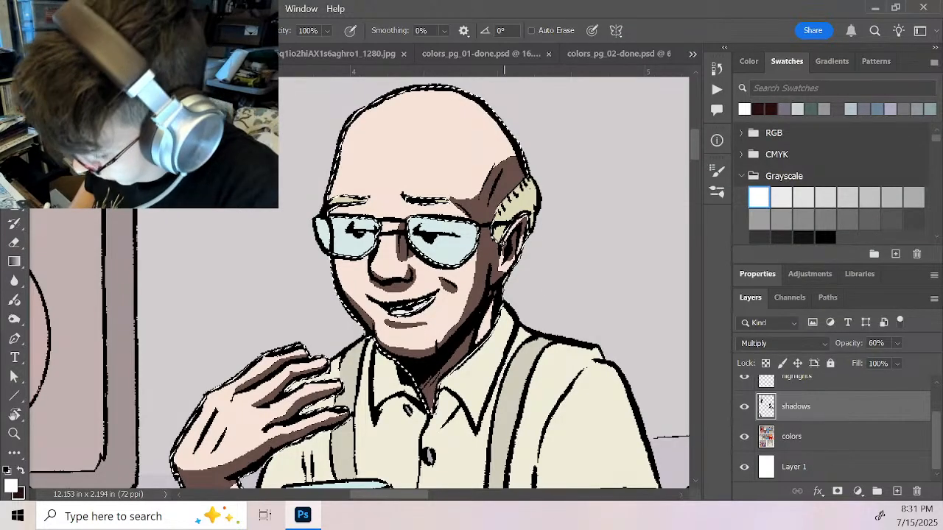
mouse_move(502, 252)
mouse_down()
mouse_move(496, 276)
mouse_move(510, 268)
mouse_up()
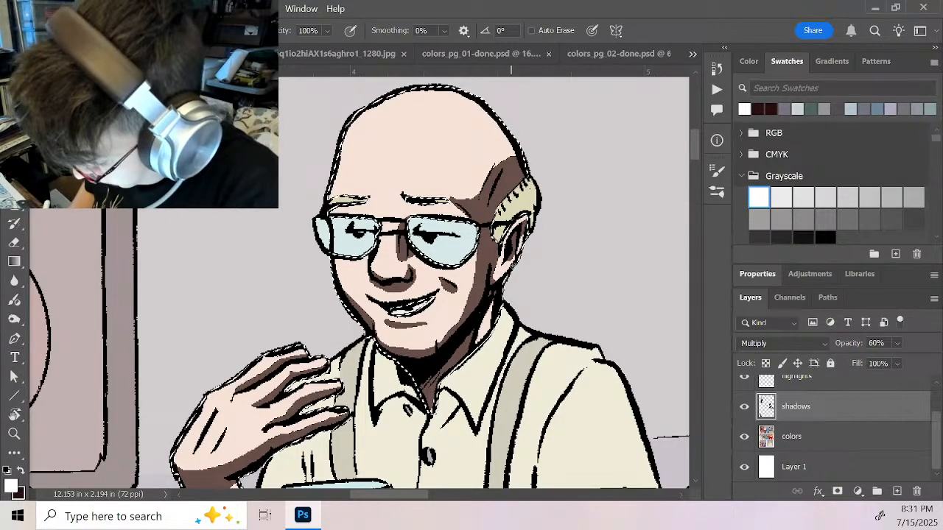
Shade the neck, jaw and side of the head of the bald man tearing the napkin in the middle panel
key(z)
alt+click(518, 361)
alt+click(519, 361)
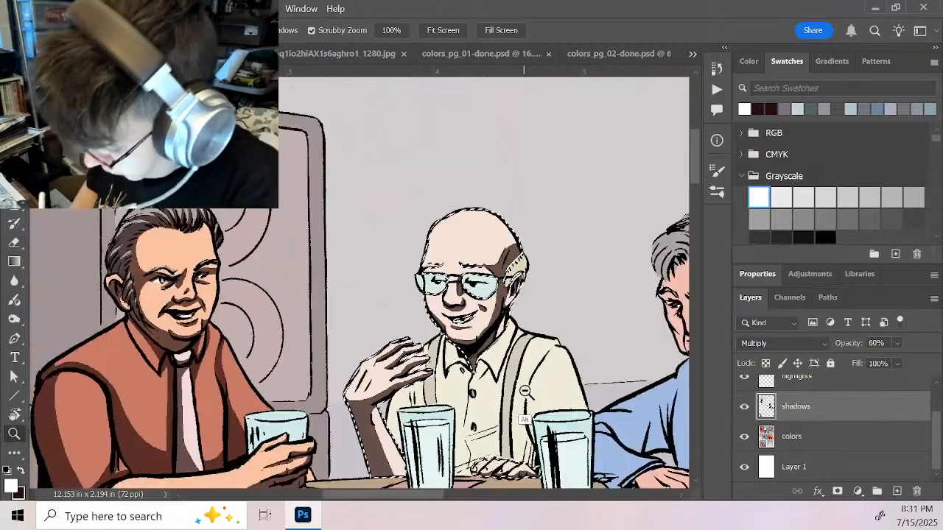
alt+click(522, 363)
drag(564, 364, 498, 168)
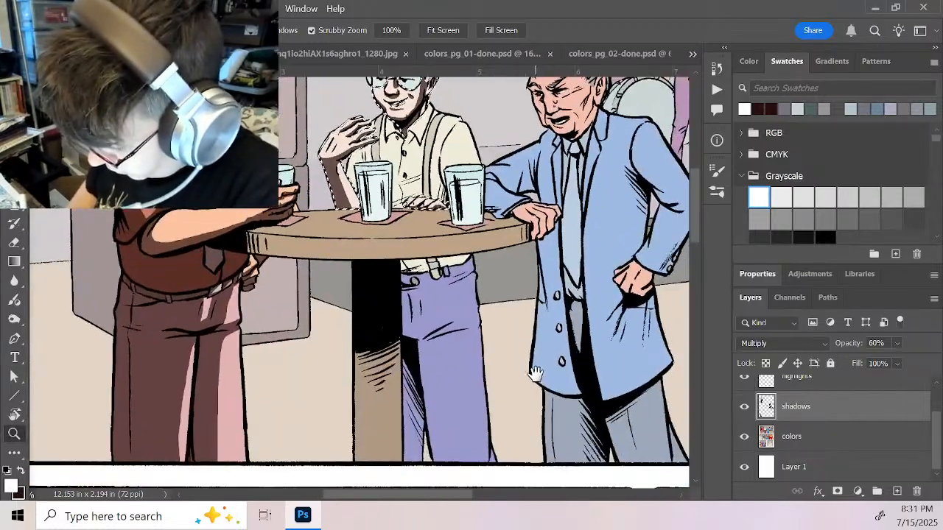
drag(541, 388, 480, 171)
drag(498, 263, 476, 152)
drag(497, 331, 691, 241)
drag(337, 370, 445, 397)
click(365, 238)
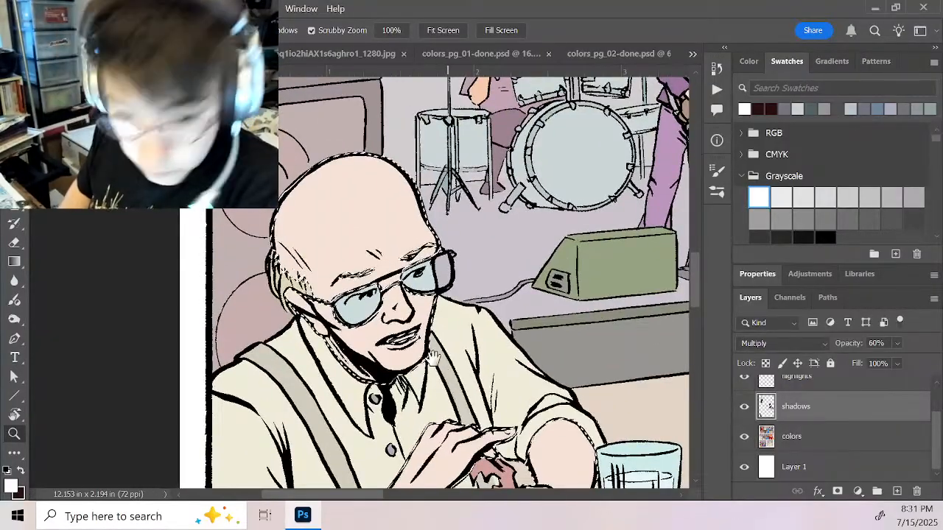
drag(441, 361, 397, 290)
key(x)
key(b)
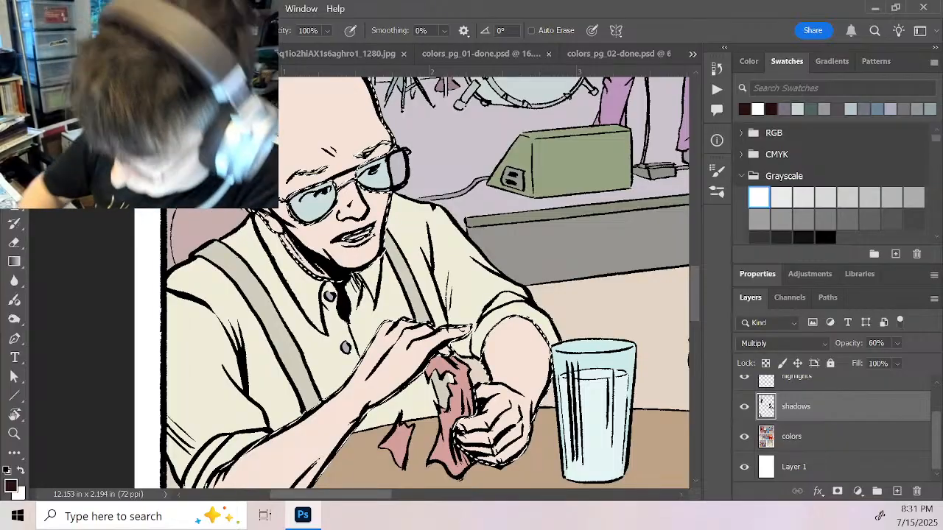
mouse_move(268, 216)
mouse_down()
mouse_move(339, 283)
mouse_move(313, 260)
mouse_up()
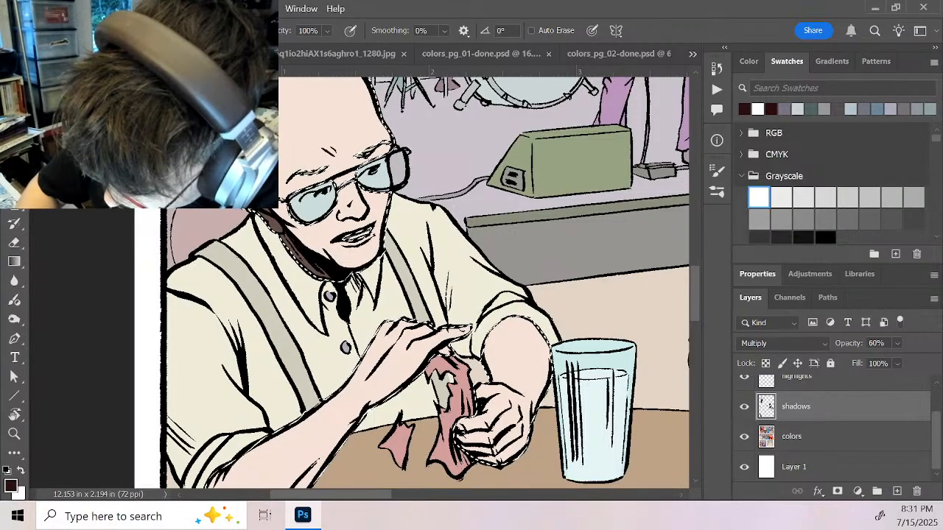
drag(366, 179, 394, 228)
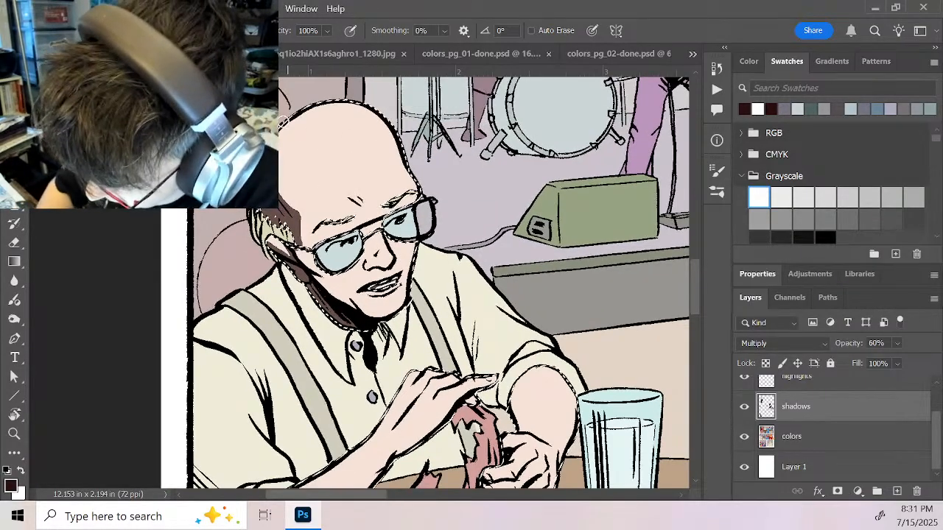
Paint dark shadows on the man's temple, brow, cheek, nose and around his mouth
mouse_move(303, 216)
mouse_down()
mouse_move(299, 244)
mouse_move(307, 216)
mouse_move(366, 204)
mouse_up()
mouse_move(306, 226)
mouse_down()
mouse_move(310, 273)
mouse_move(309, 246)
mouse_move(322, 271)
mouse_move(304, 260)
mouse_move(359, 320)
mouse_up()
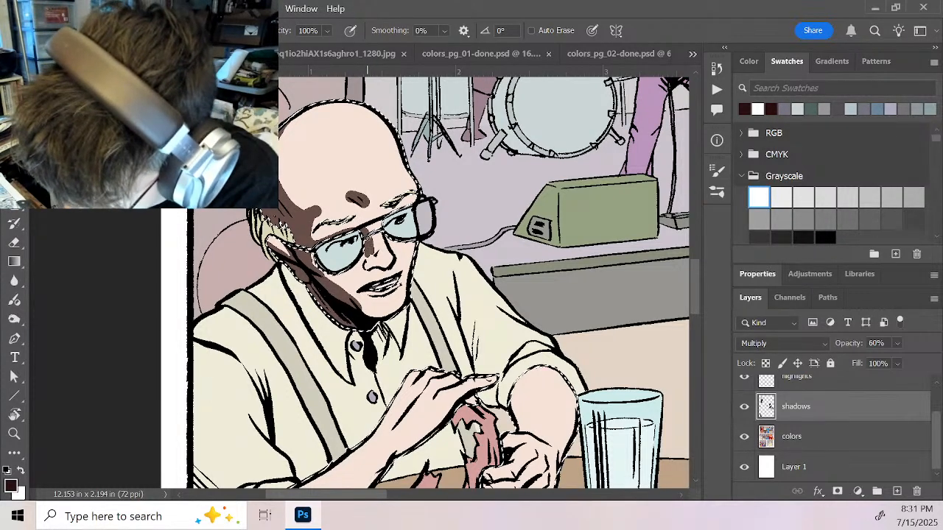
drag(365, 251, 379, 267)
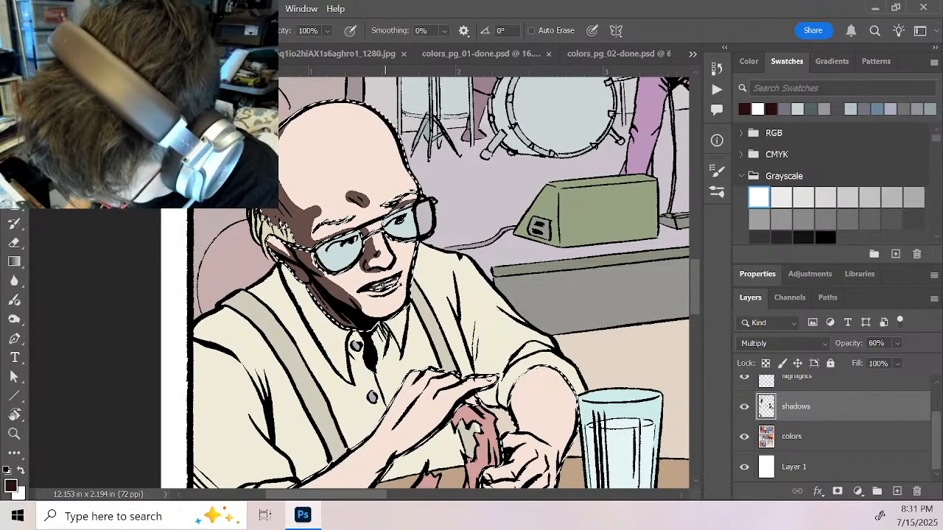
mouse_move(366, 269)
mouse_down()
mouse_move(389, 267)
mouse_move(366, 281)
mouse_up()
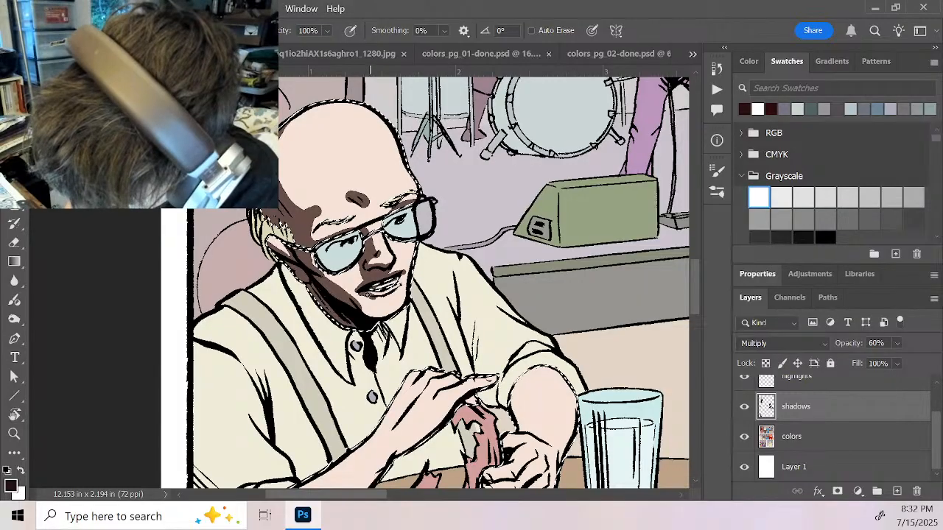
mouse_move(357, 292)
mouse_down()
mouse_move(346, 297)
mouse_move(370, 282)
mouse_move(360, 278)
mouse_move(360, 310)
mouse_move(380, 296)
mouse_move(369, 317)
mouse_up()
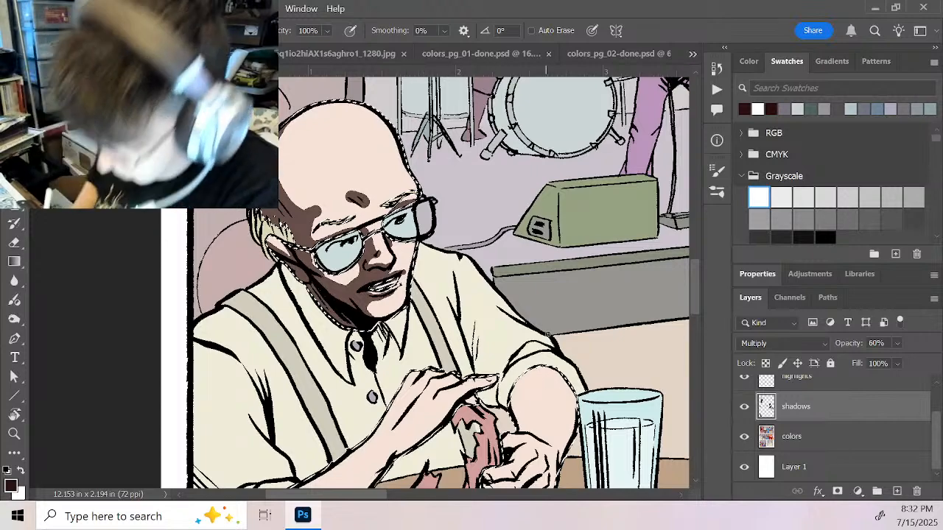
Shade the edges of the man's forearm resting on the table, from the rolled sleeve to the wrist
drag(518, 388, 486, 233)
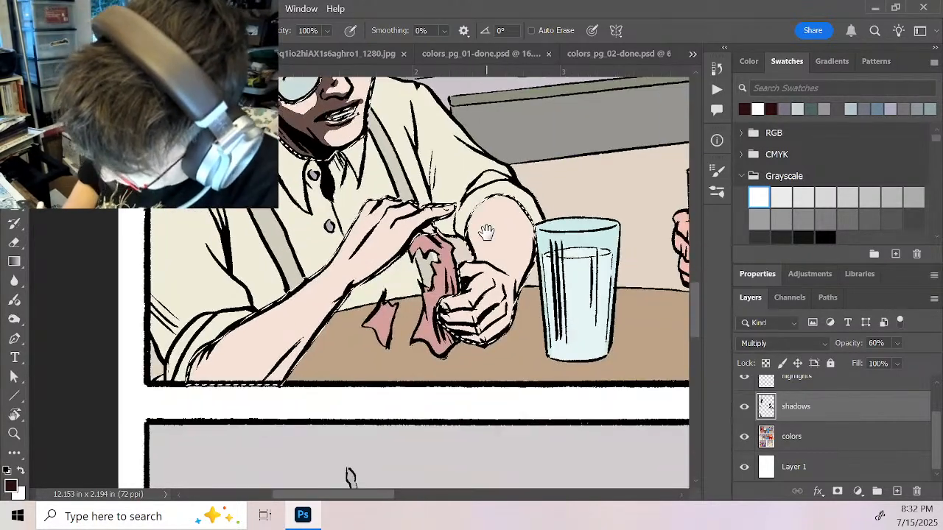
drag(208, 348, 192, 385)
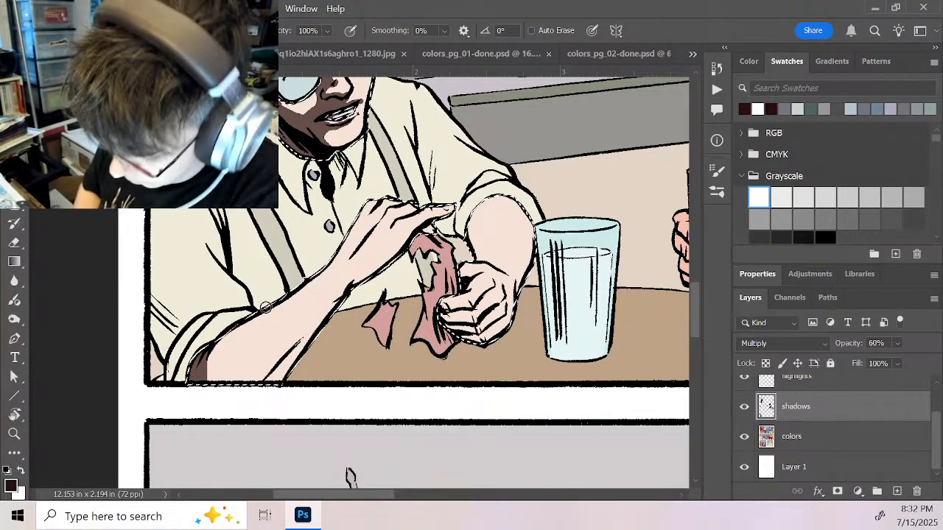
mouse_move(354, 279)
mouse_down()
mouse_move(248, 383)
mouse_move(307, 337)
mouse_move(261, 389)
mouse_move(335, 308)
mouse_move(284, 368)
mouse_up()
mouse_move(219, 336)
mouse_down()
mouse_move(207, 370)
mouse_move(252, 380)
mouse_up()
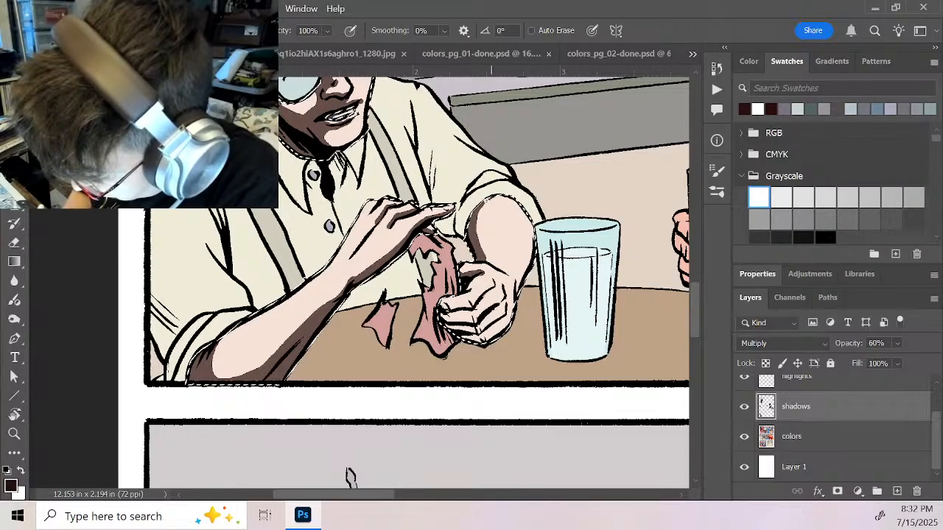
Paint dark shadows on the man's other forearm and the clenched hand beside the glass
mouse_move(477, 199)
mouse_down()
mouse_move(481, 236)
mouse_move(497, 266)
mouse_up()
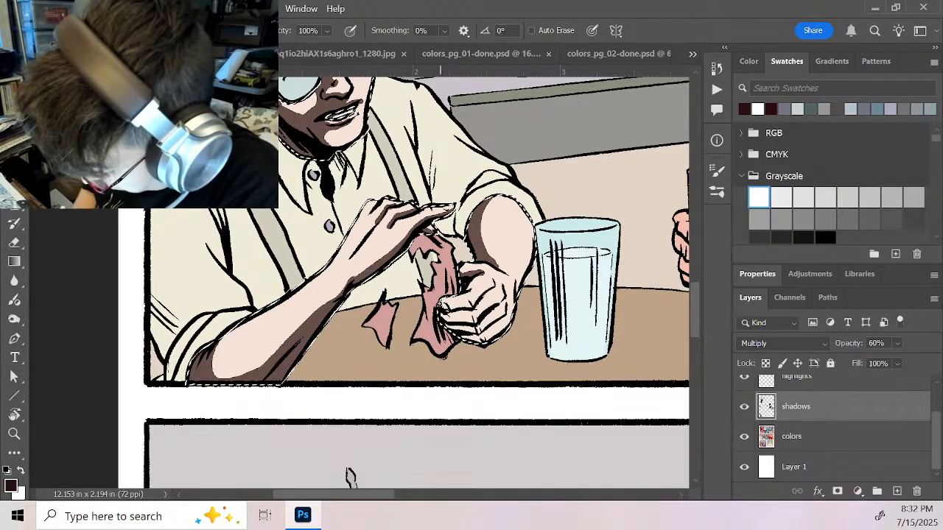
mouse_move(440, 303)
mouse_down()
mouse_move(483, 297)
mouse_move(445, 315)
mouse_move(473, 320)
mouse_move(473, 331)
mouse_move(461, 326)
mouse_move(484, 339)
mouse_move(490, 307)
mouse_move(470, 314)
mouse_move(480, 332)
mouse_move(494, 312)
mouse_move(483, 337)
mouse_move(504, 324)
mouse_up()
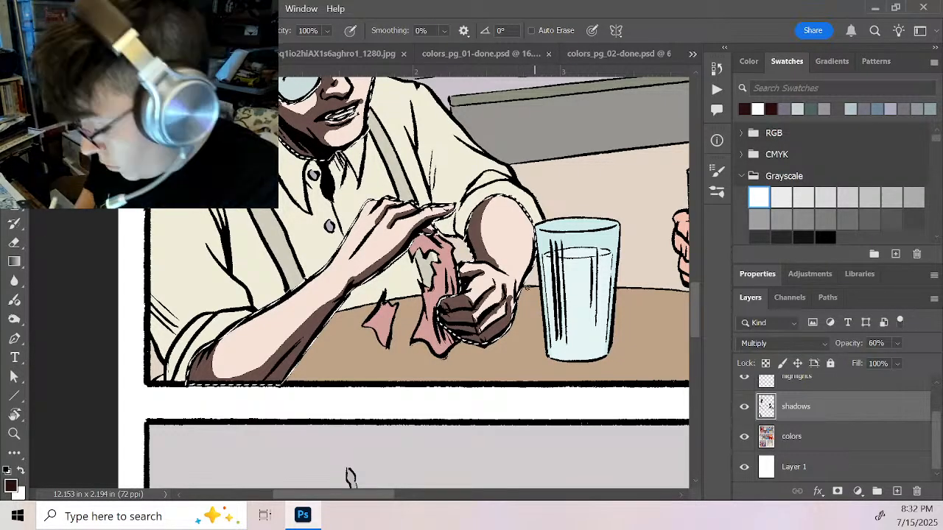
drag(534, 227, 519, 286)
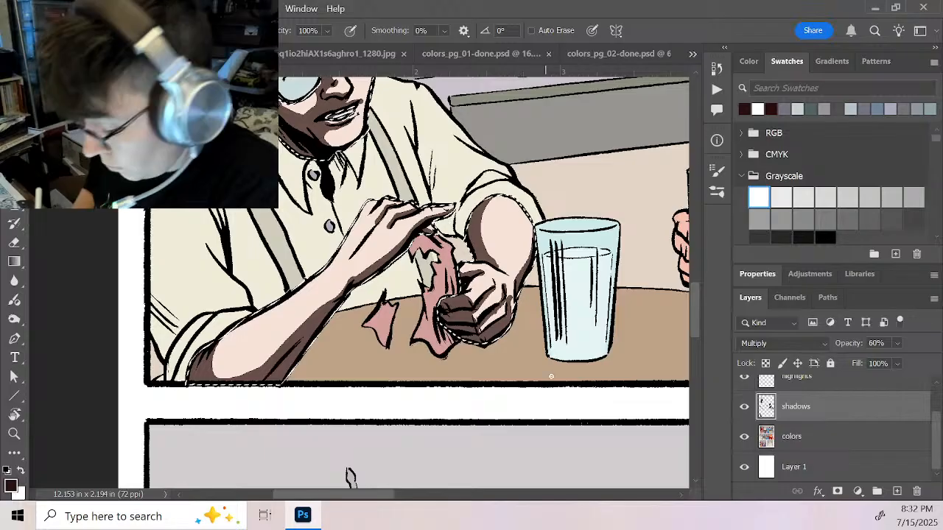
Trim the shadows on the man's clenched hand, forehead and cheek with white, and restore the dark shadow color
key(x)
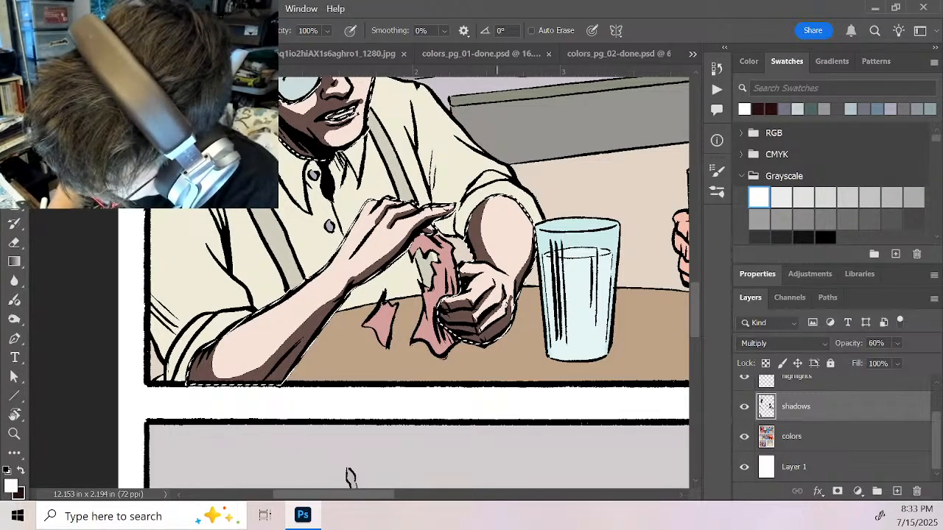
key(x)
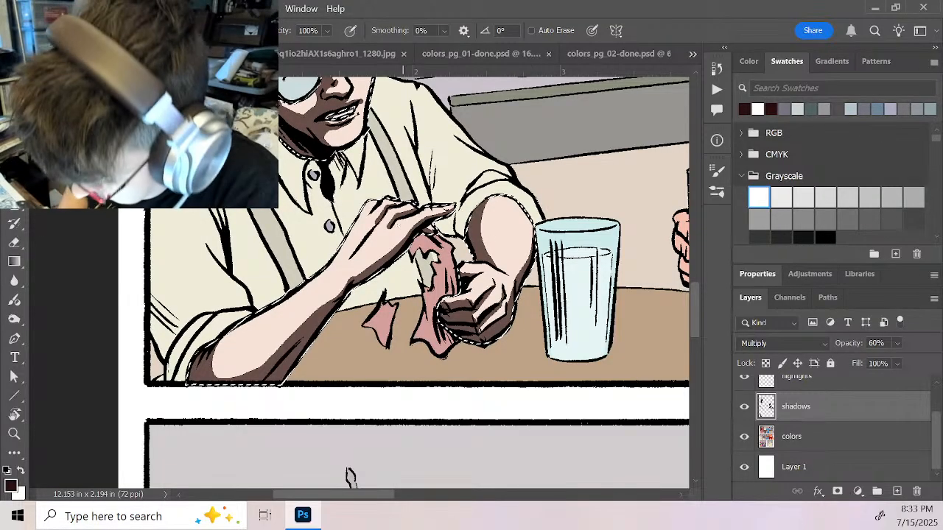
key(x)
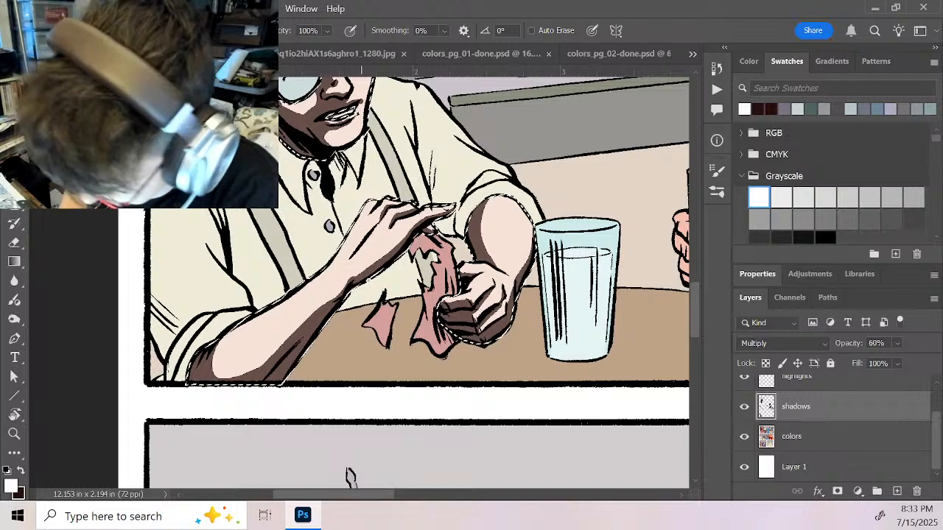
drag(492, 284, 494, 285)
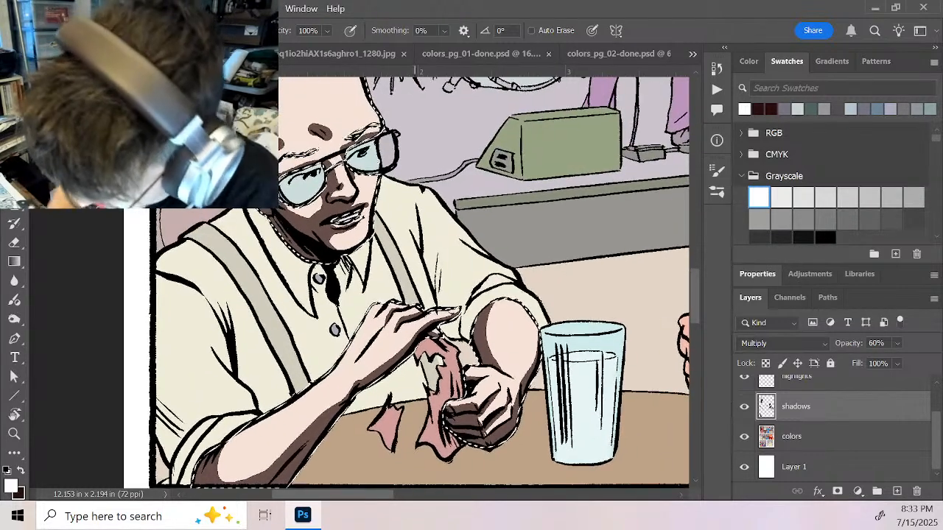
drag(303, 123, 317, 198)
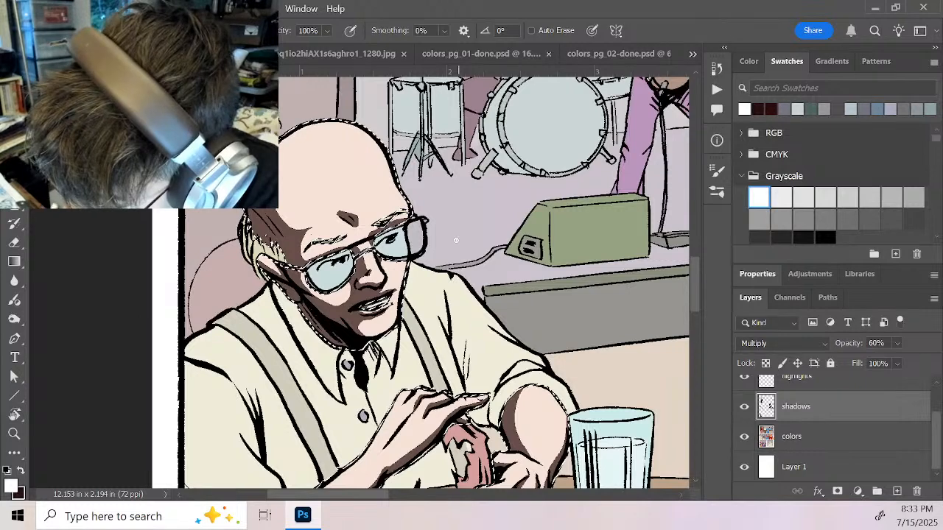
key(x)
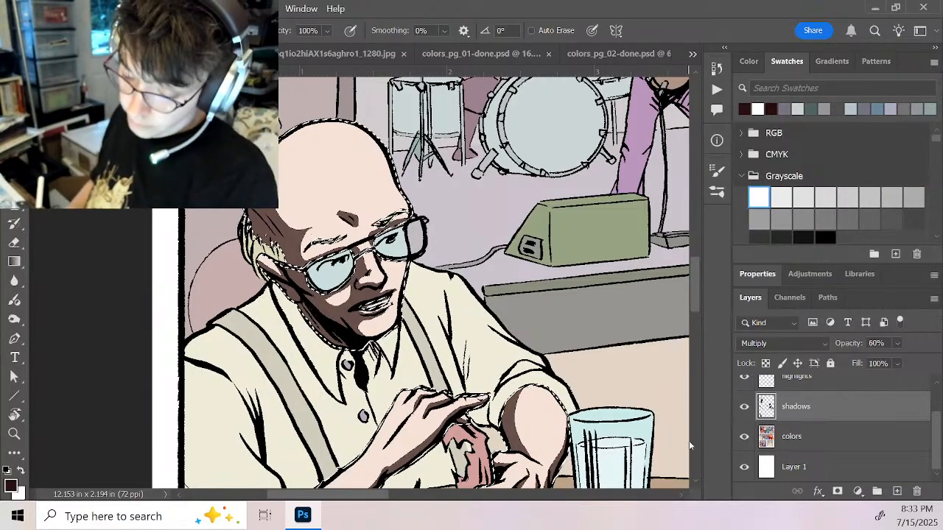
Shade the neck beneath the chin of the bald man raising both hands in the bottom panel
key(z)
alt+click(652, 420)
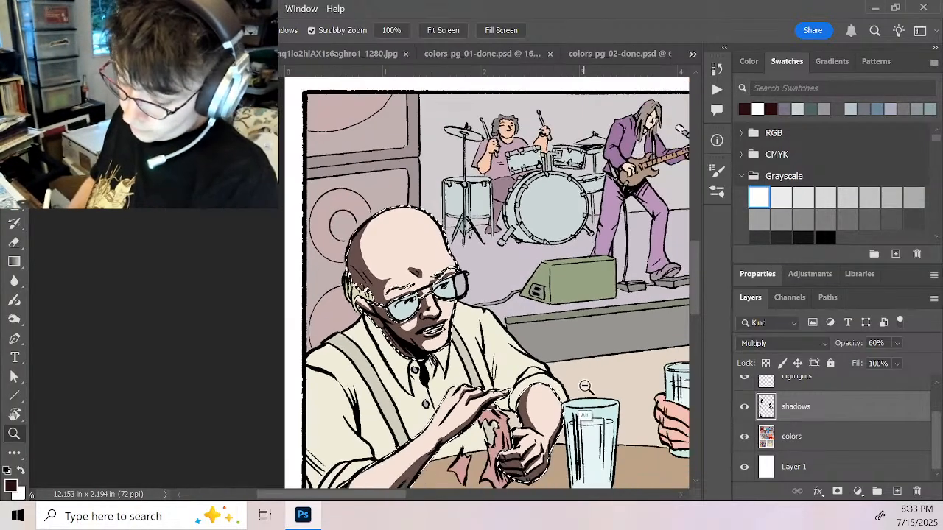
alt+click(652, 420)
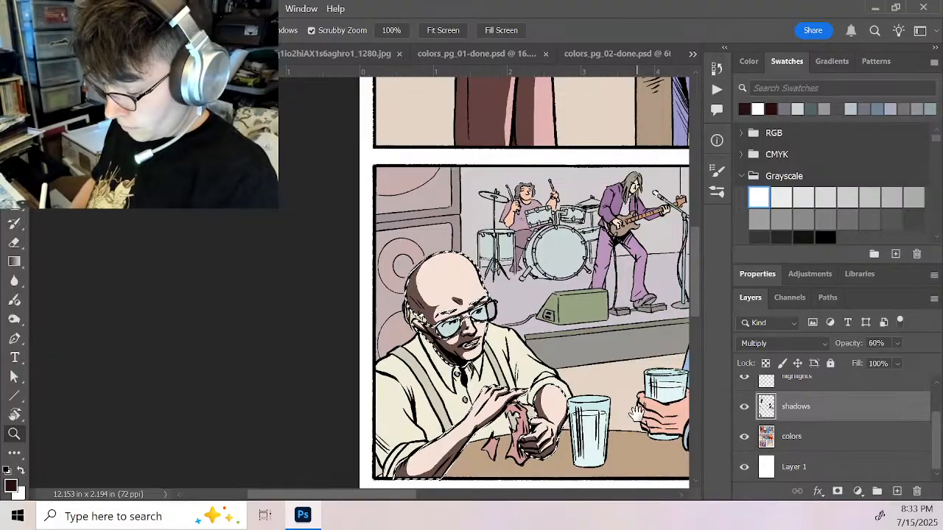
drag(635, 412, 464, 396)
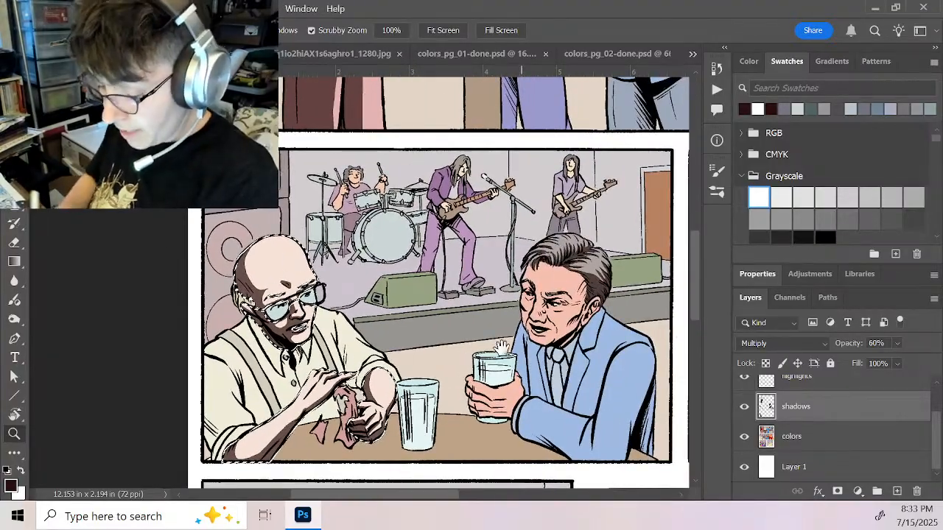
drag(560, 357, 586, 90)
drag(571, 383, 386, 223)
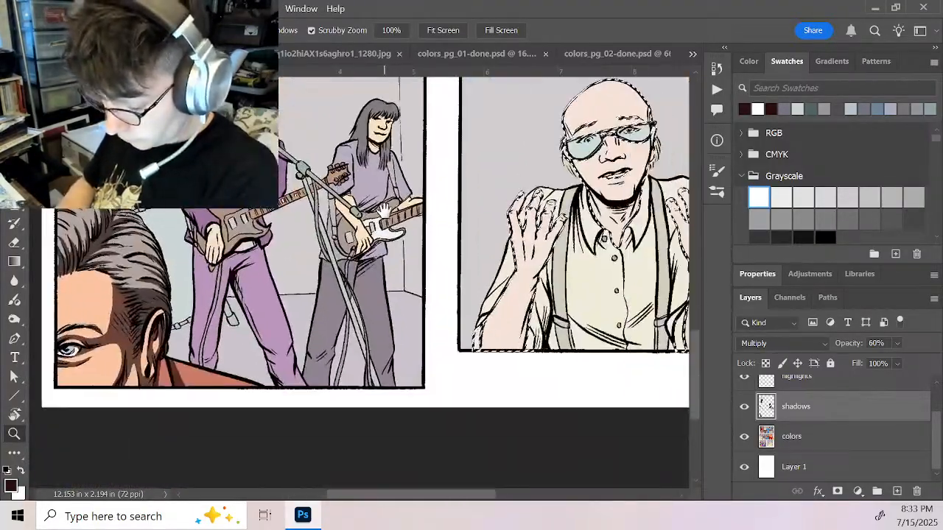
drag(588, 212, 568, 234)
drag(630, 247, 519, 298)
click(519, 298)
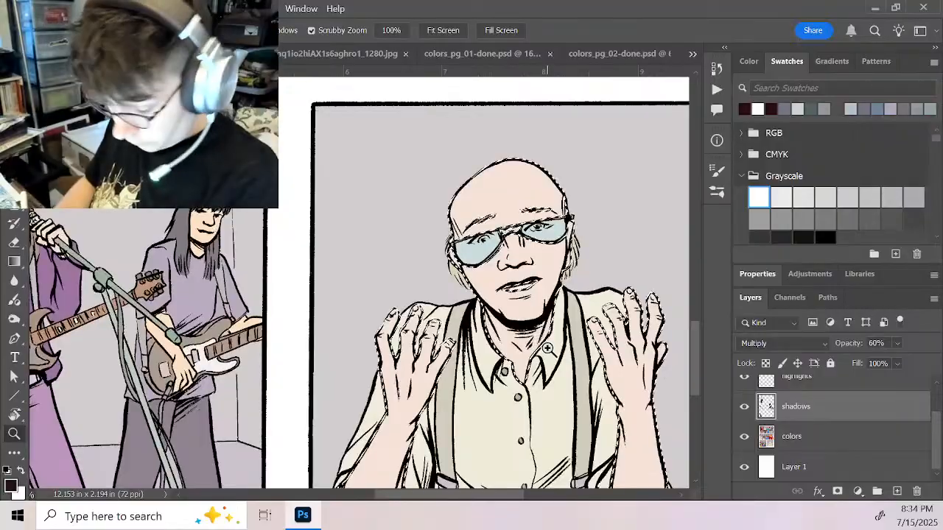
click(530, 347)
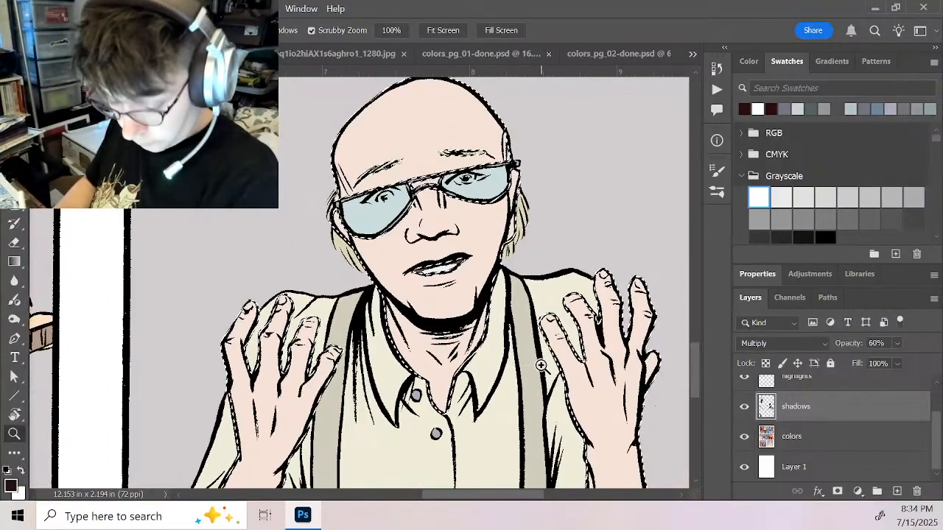
key(b)
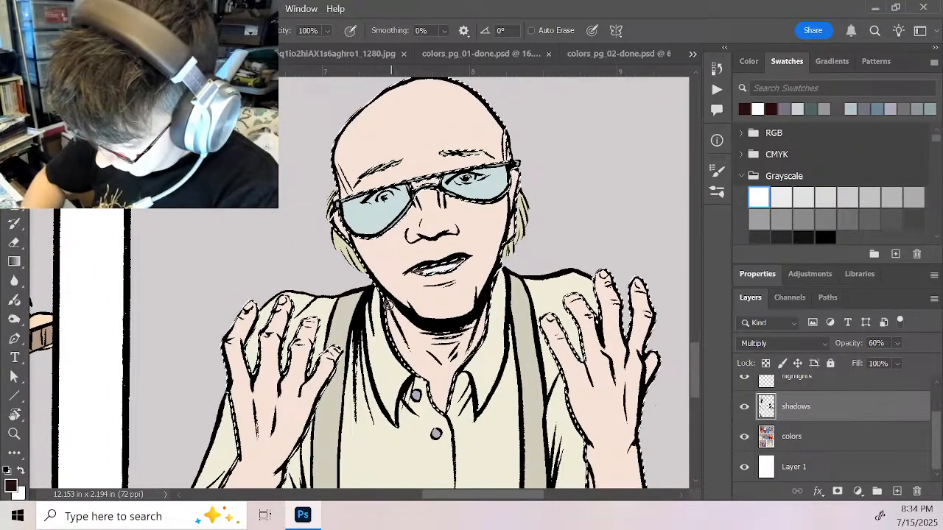
mouse_move(386, 303)
mouse_down()
mouse_move(401, 330)
mouse_move(388, 298)
mouse_move(435, 348)
mouse_move(461, 324)
mouse_move(459, 332)
mouse_move(473, 329)
mouse_move(464, 333)
mouse_move(488, 300)
mouse_move(472, 342)
mouse_up()
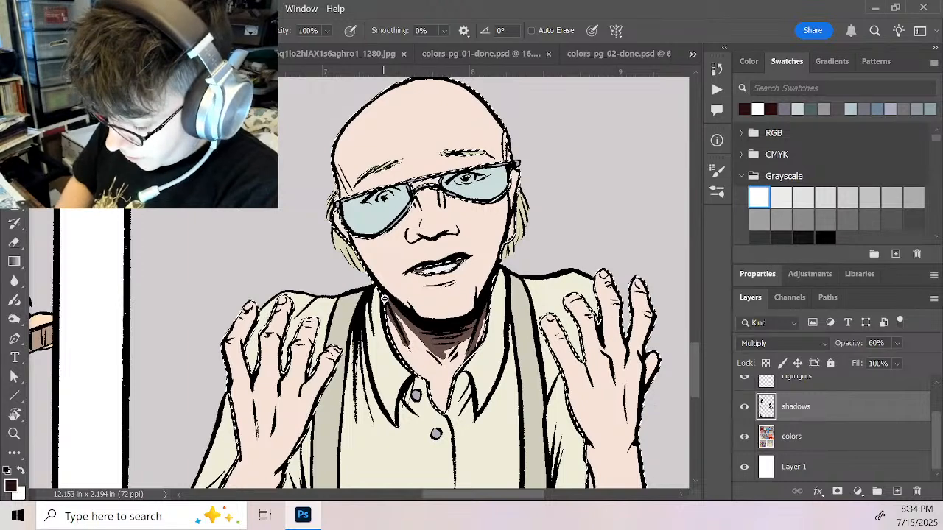
Extend the neck shadow down to the collar opening and carve its light gap beneath the chin with white and dark strokes
mouse_move(384, 298)
mouse_down()
mouse_move(415, 362)
mouse_move(457, 352)
mouse_move(442, 356)
mouse_move(437, 391)
mouse_move(428, 383)
mouse_move(444, 415)
mouse_up()
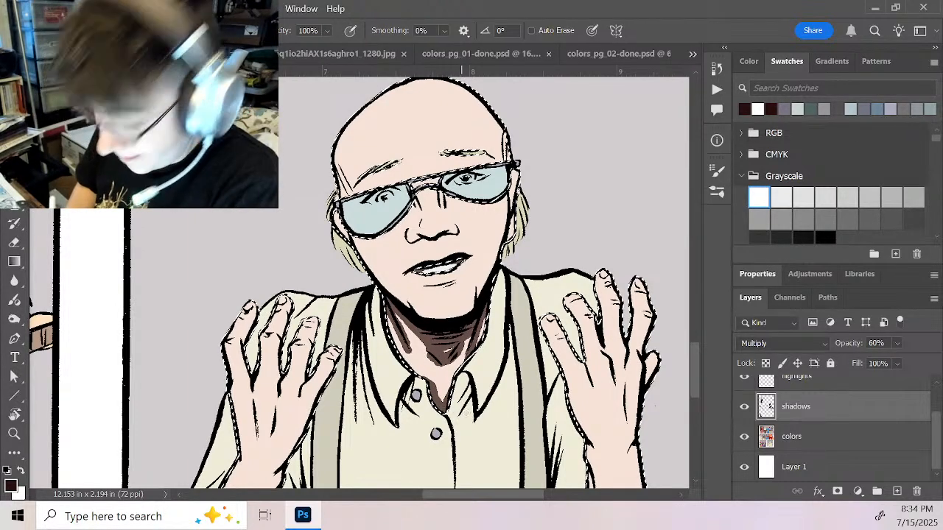
key(x)
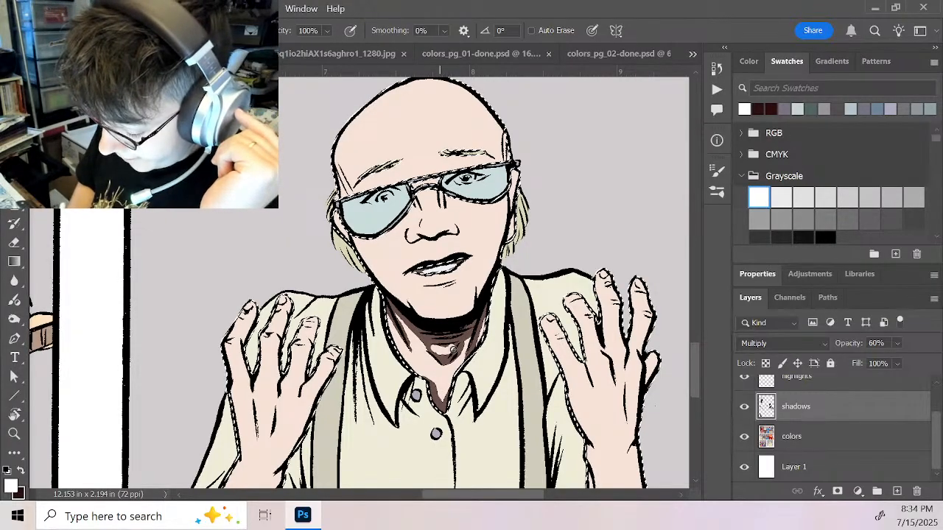
key(x)
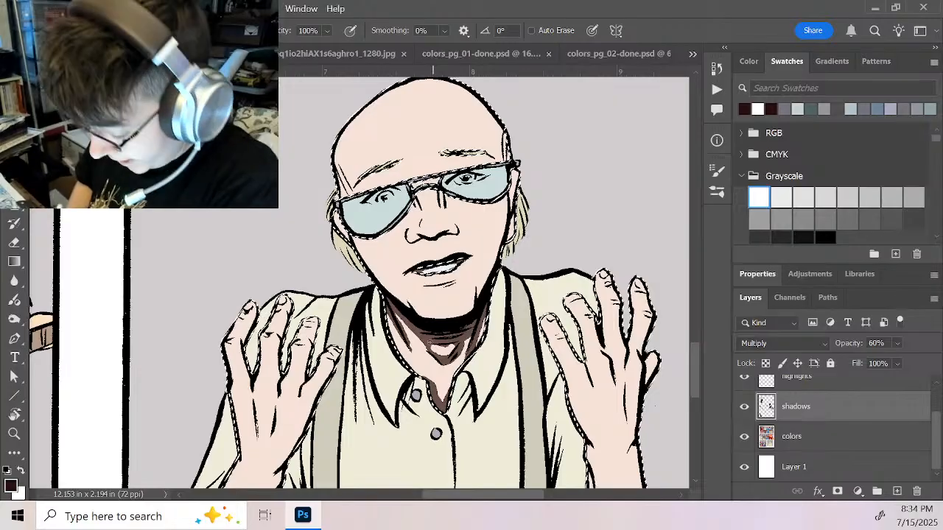
drag(451, 354, 458, 342)
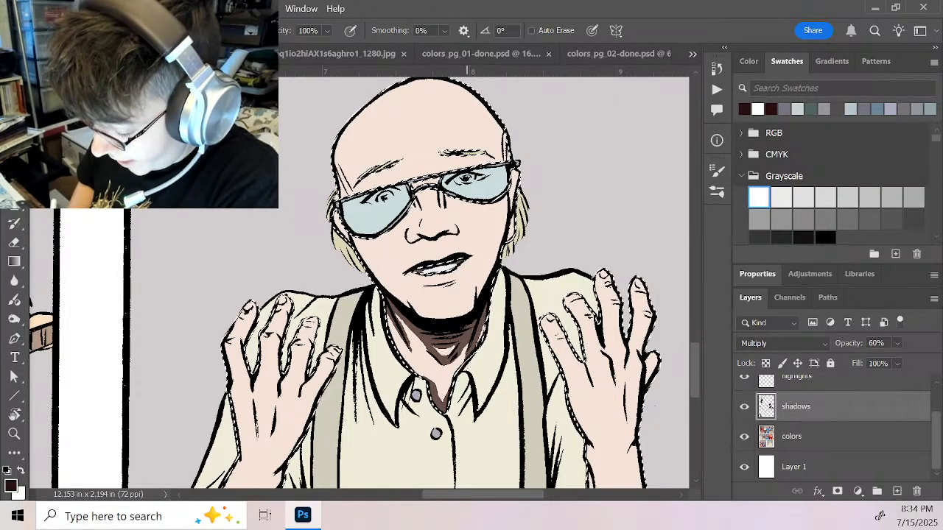
key(x)
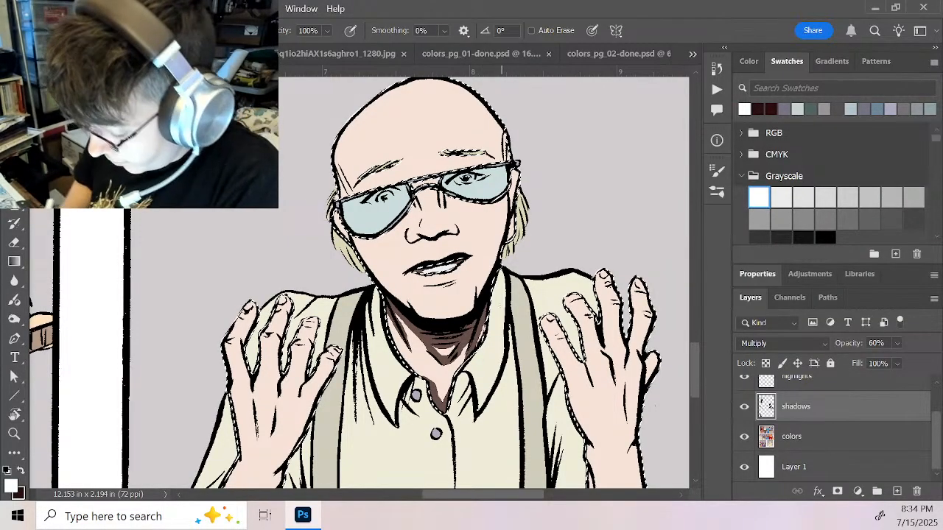
Shade the fingers and back-of-hand tendons of the man's raised hand on the panel's left side with the dark color
drag(513, 261, 556, 197)
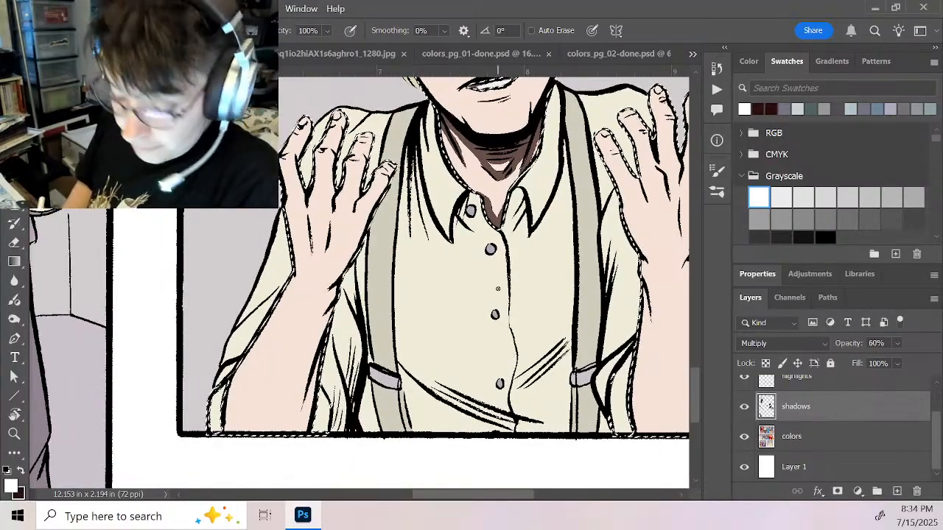
key(x)
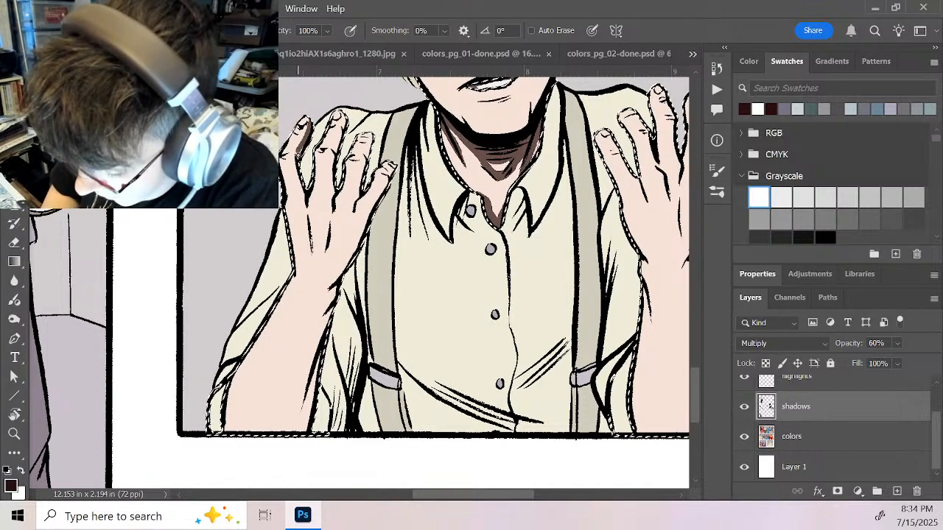
drag(301, 144, 297, 151)
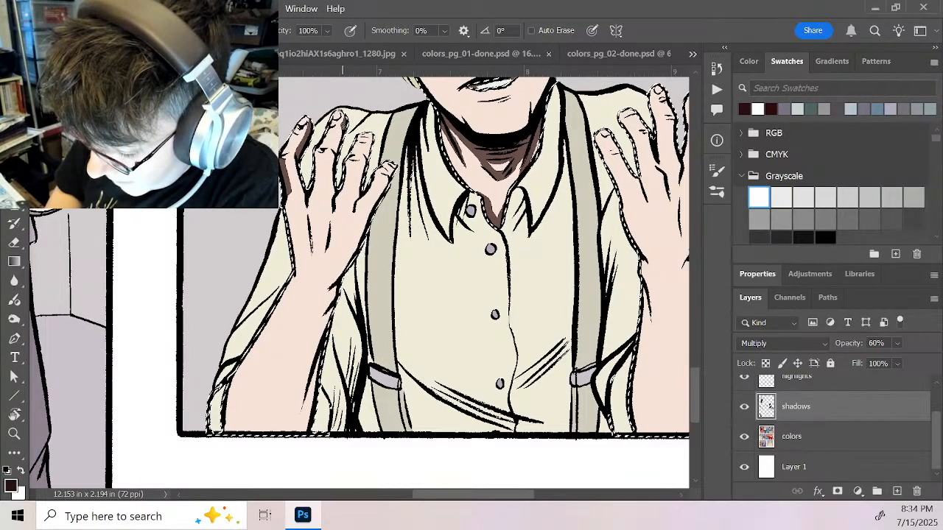
mouse_move(343, 125)
mouse_down()
mouse_move(330, 151)
mouse_move(333, 193)
mouse_move(377, 139)
mouse_move(354, 201)
mouse_move(365, 157)
mouse_move(360, 182)
mouse_move(355, 172)
mouse_move(357, 195)
mouse_move(361, 173)
mouse_move(372, 211)
mouse_move(384, 177)
mouse_move(371, 209)
mouse_up()
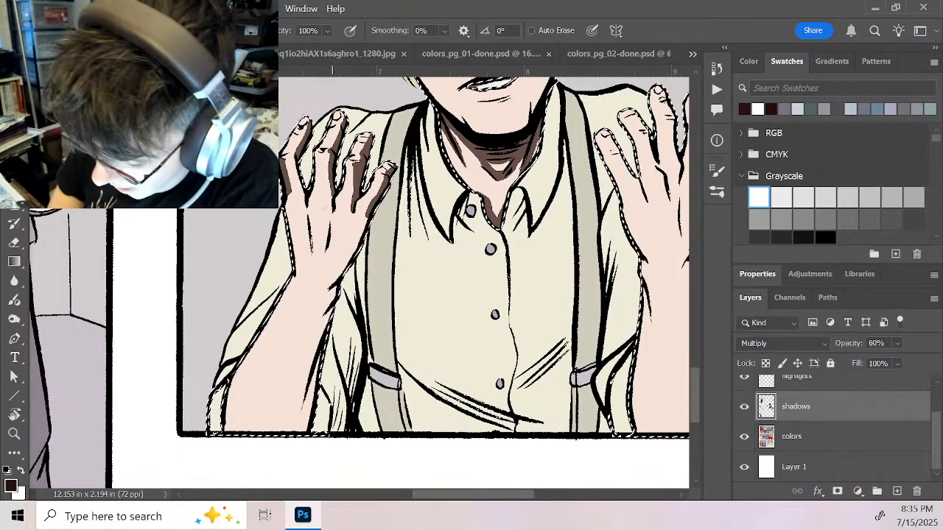
mouse_move(303, 190)
mouse_down()
mouse_move(308, 241)
mouse_move(325, 255)
mouse_up()
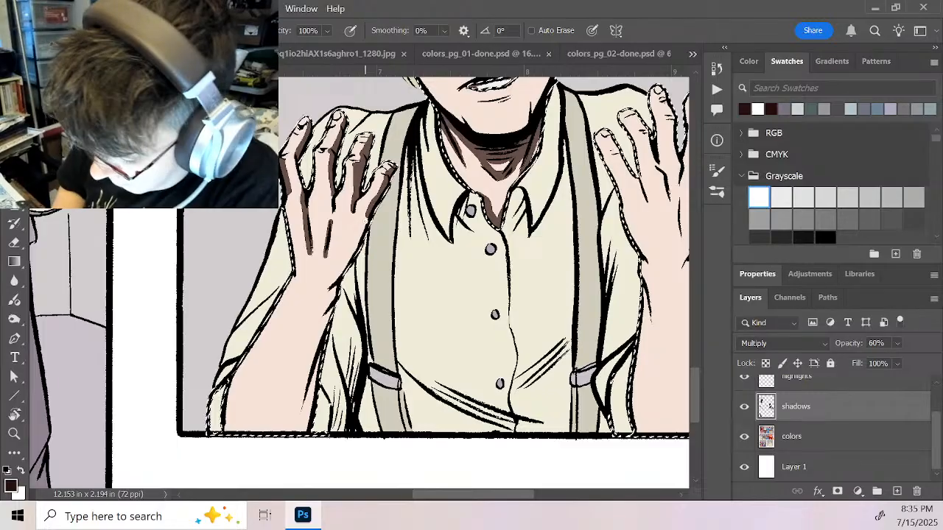
Paint the shadow along the left raised hand's inner edge and down its forearm, then trim the forearm shadow with white
drag(375, 206, 322, 284)
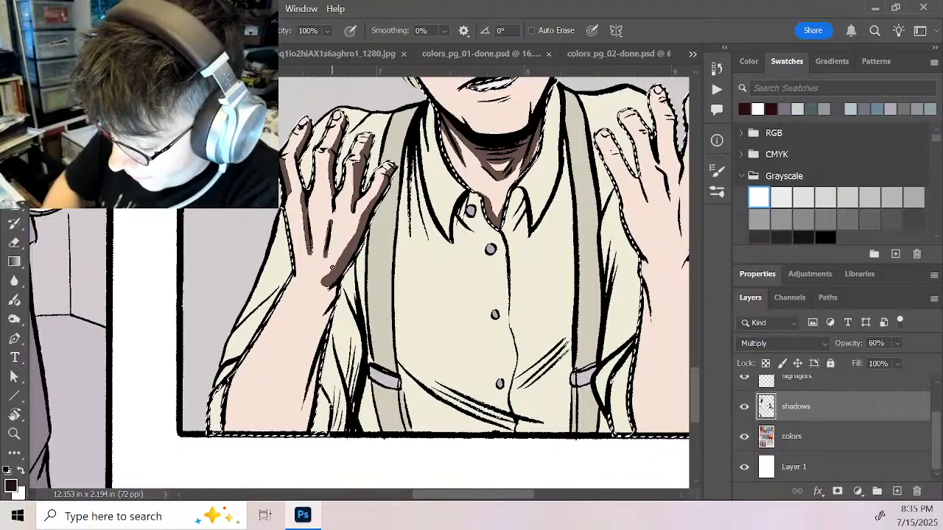
mouse_move(333, 288)
mouse_down()
mouse_move(283, 414)
mouse_move(330, 305)
mouse_move(288, 435)
mouse_move(353, 249)
mouse_move(329, 273)
mouse_move(374, 207)
mouse_up()
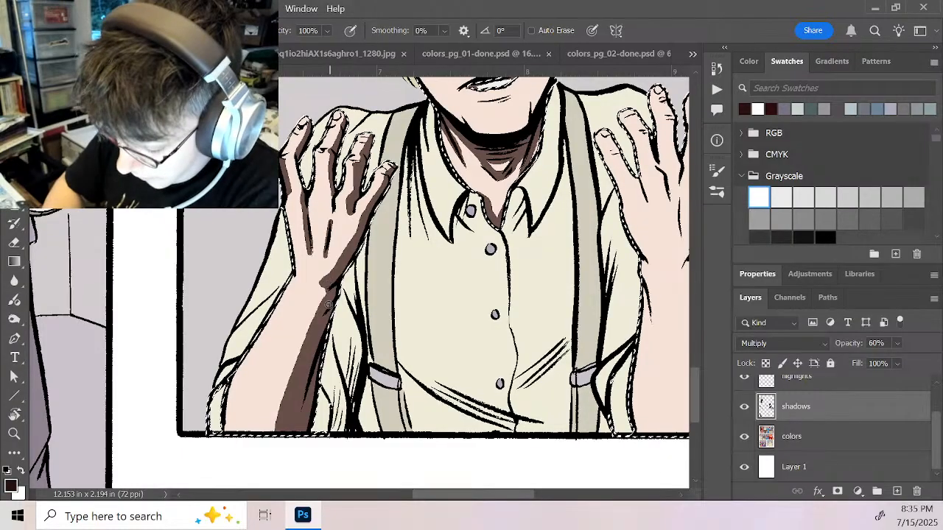
key(x)
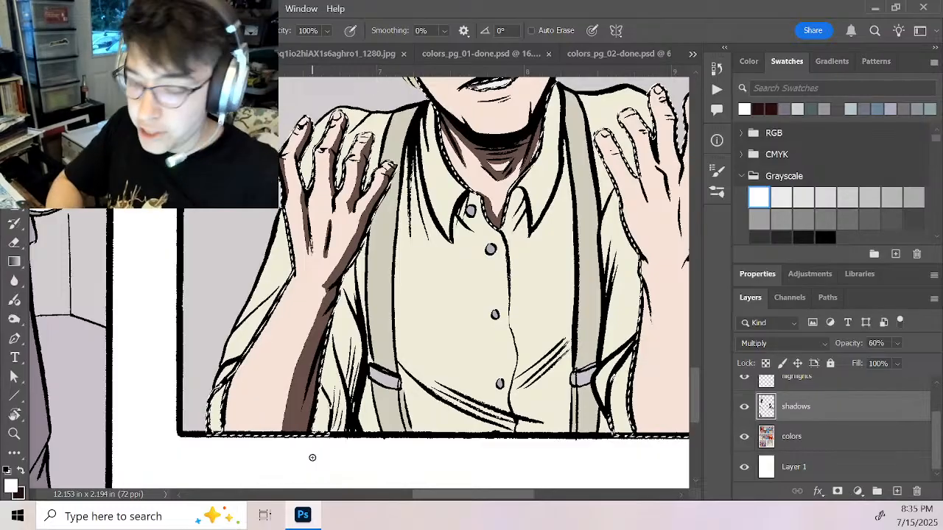
Shade the inner edge of the raised hand on the panel's right side, from the outermost finger down the wrist and forearm
drag(506, 278, 432, 400)
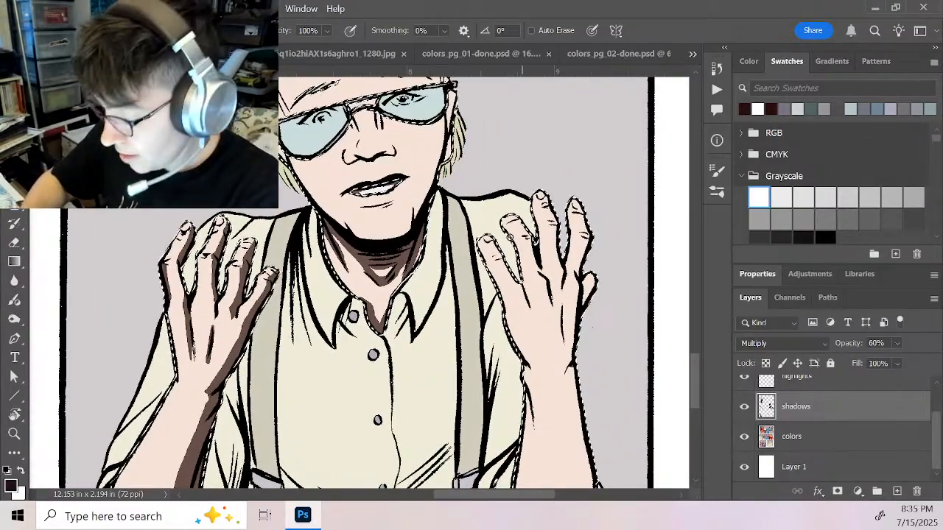
drag(479, 241, 524, 361)
drag(502, 295, 527, 371)
mouse_move(511, 329)
mouse_down()
mouse_move(535, 378)
mouse_move(539, 424)
mouse_up()
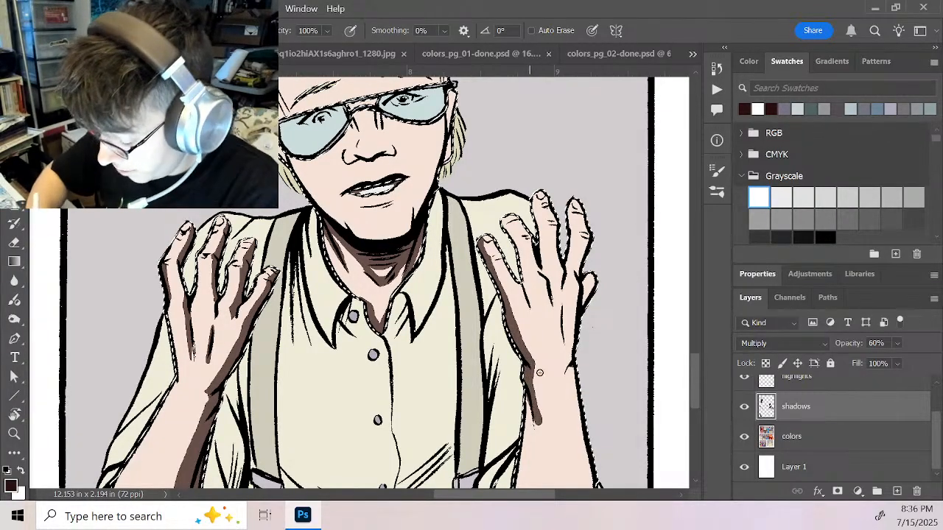
mouse_move(530, 363)
mouse_down()
mouse_move(539, 295)
mouse_move(510, 336)
mouse_move(506, 391)
mouse_move(501, 266)
mouse_move(505, 364)
mouse_move(496, 359)
mouse_move(497, 291)
mouse_move(487, 367)
mouse_move(492, 402)
mouse_up()
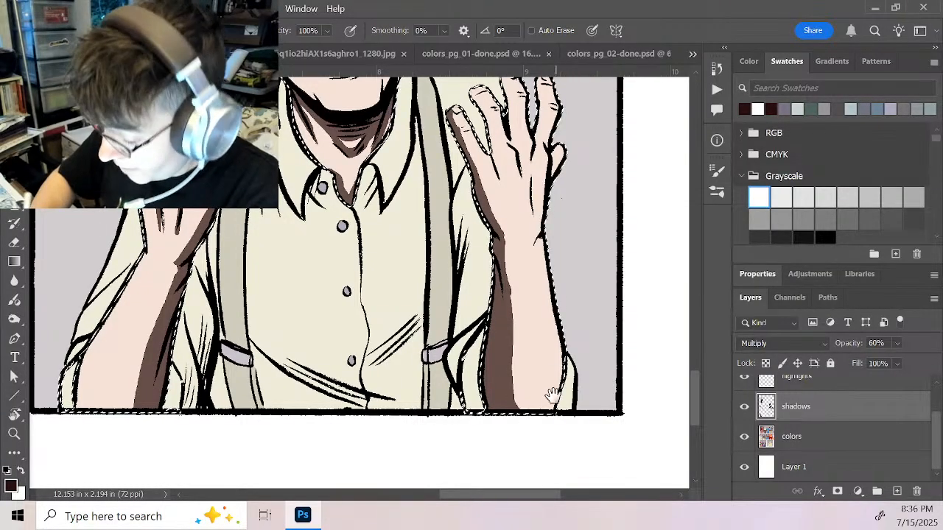
Shade the remaining fingers and outer edge of the right raised hand down to the wrist, and trim the wrist shadow with white
scroll(551, 396, up, 3)
drag(472, 233, 494, 299)
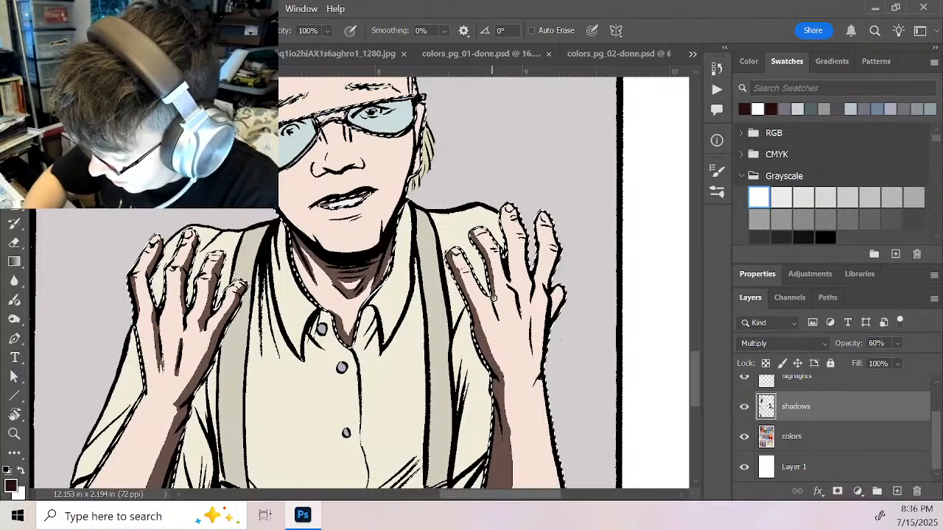
drag(479, 251, 504, 321)
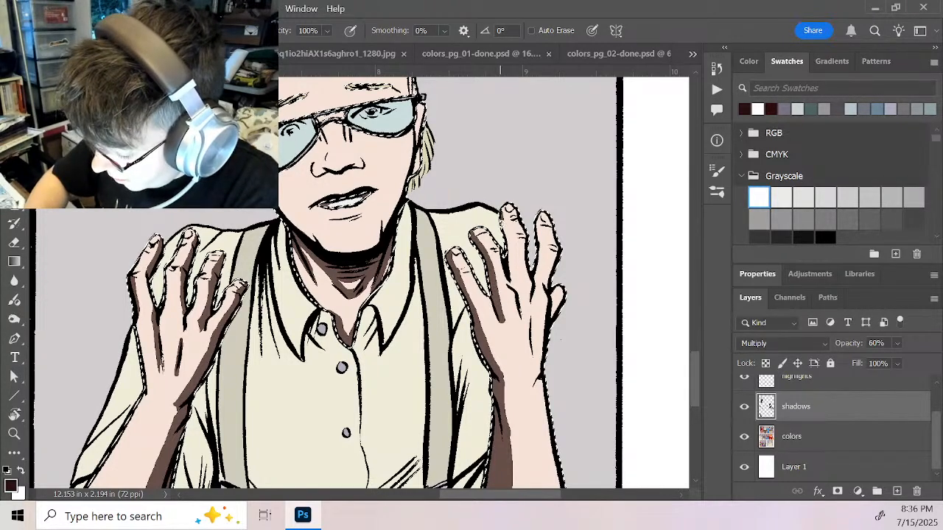
drag(499, 220, 515, 285)
drag(556, 250, 547, 285)
mouse_move(545, 214)
mouse_down()
mouse_move(524, 319)
mouse_move(545, 328)
mouse_move(535, 380)
mouse_up()
drag(542, 319, 537, 378)
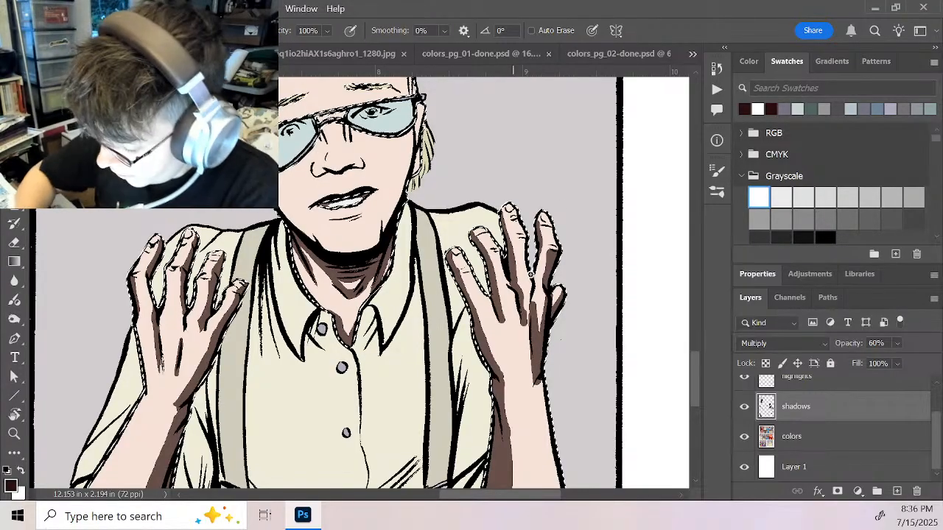
mouse_move(567, 375)
mouse_down()
mouse_move(557, 308)
mouse_move(517, 318)
mouse_move(516, 327)
mouse_up()
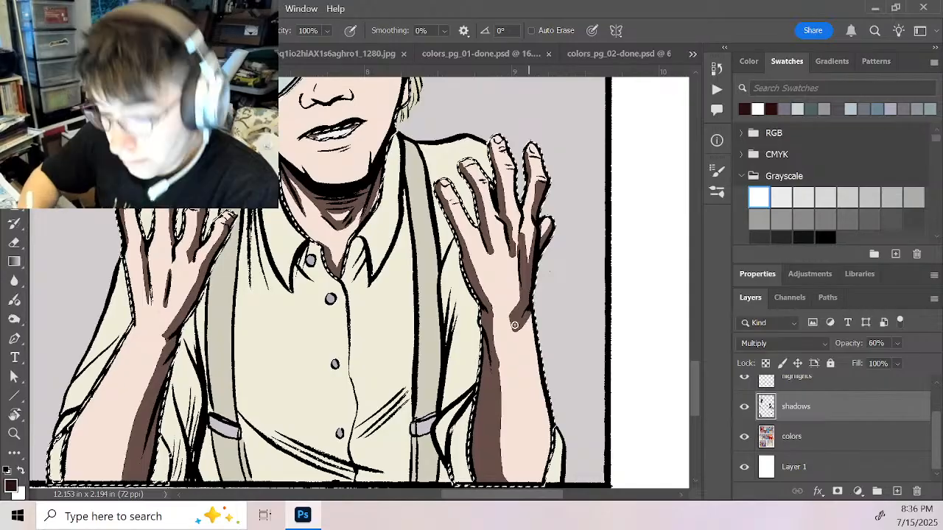
key(x)
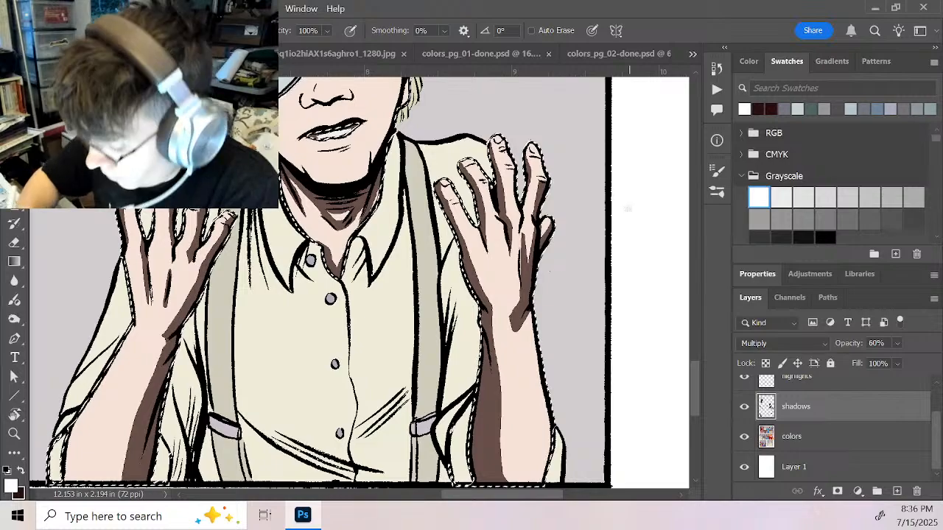
Paint dark shadows on the man's temples, around the glasses, at the forehead crease and under the nose
drag(563, 255, 614, 349)
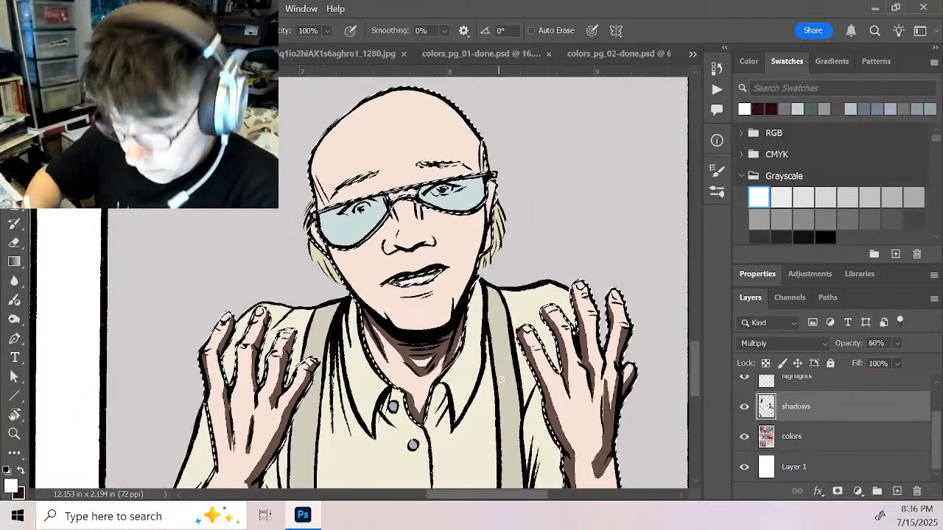
key(x)
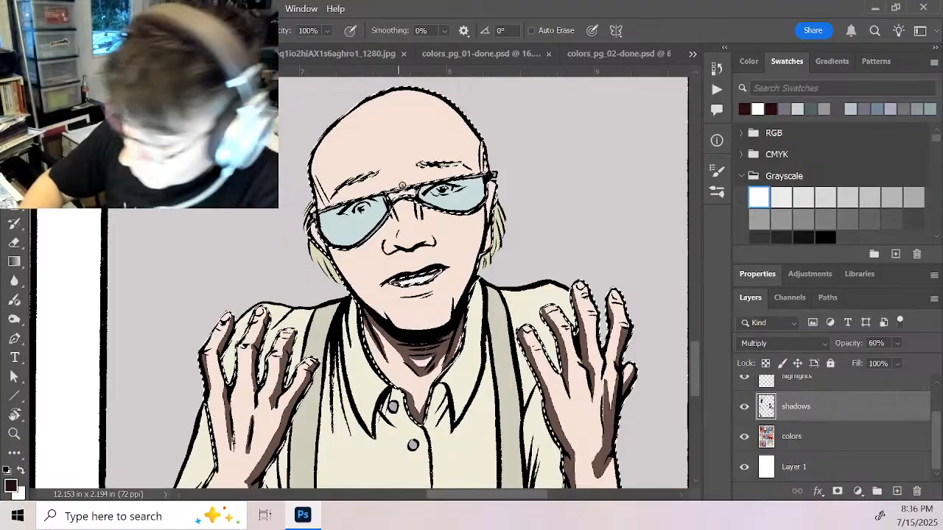
mouse_move(315, 161)
mouse_down()
mouse_move(332, 214)
mouse_move(314, 138)
mouse_move(330, 215)
mouse_move(313, 142)
mouse_move(336, 206)
mouse_up()
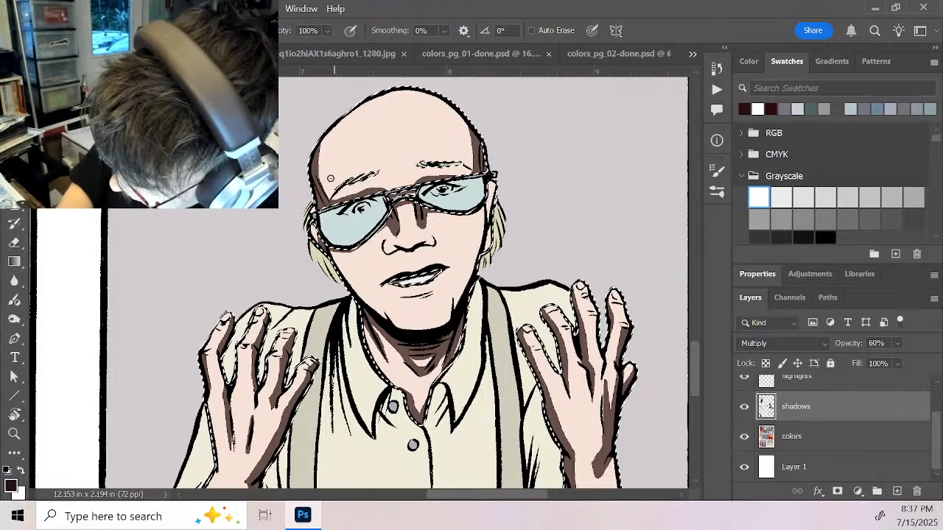
drag(377, 157, 405, 158)
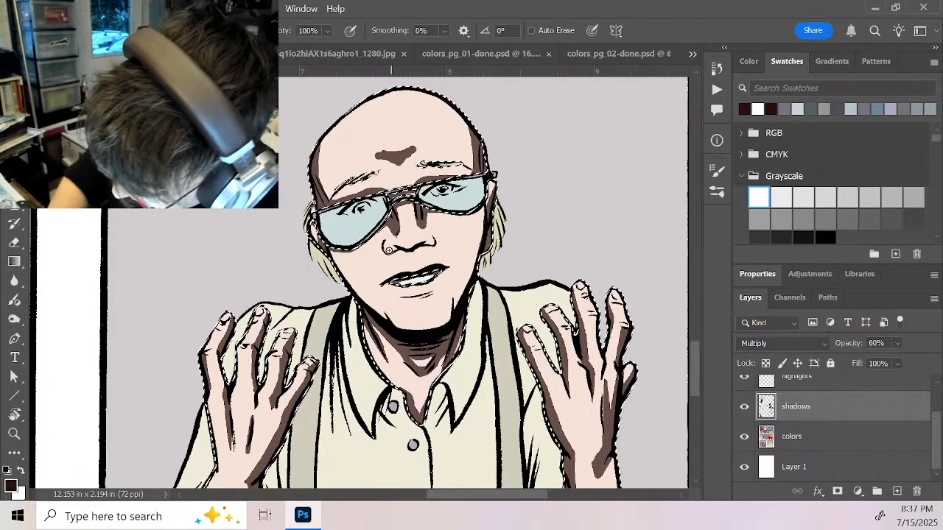
mouse_move(387, 251)
mouse_down()
mouse_move(412, 258)
mouse_move(416, 247)
mouse_move(408, 249)
mouse_move(437, 247)
mouse_up()
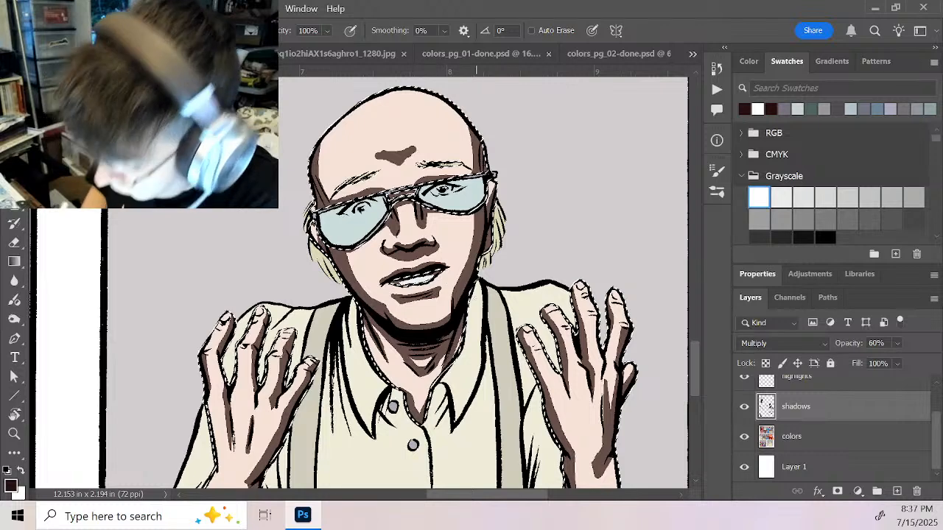
Trim the forehead crease and nose shadows with white, and repaint the dark shadow beside the nose bridge
key(x)
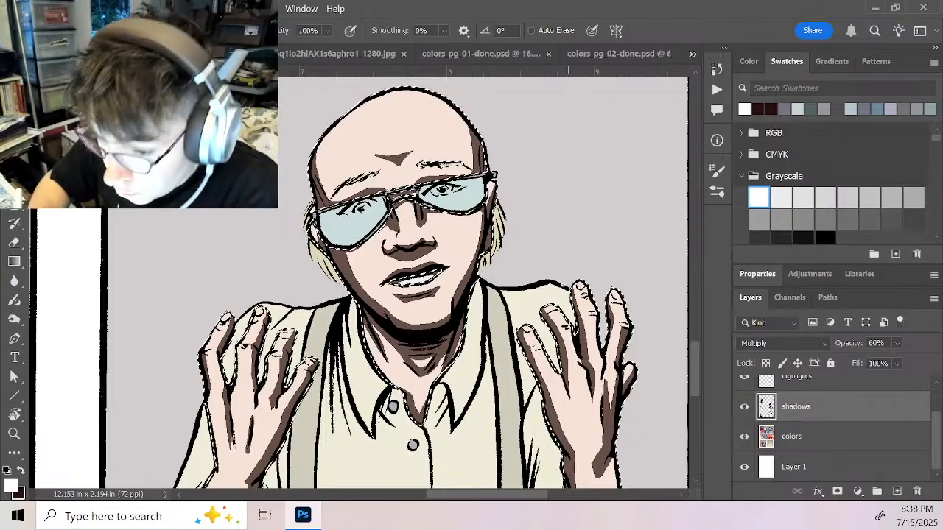
key(x)
drag(391, 224, 396, 234)
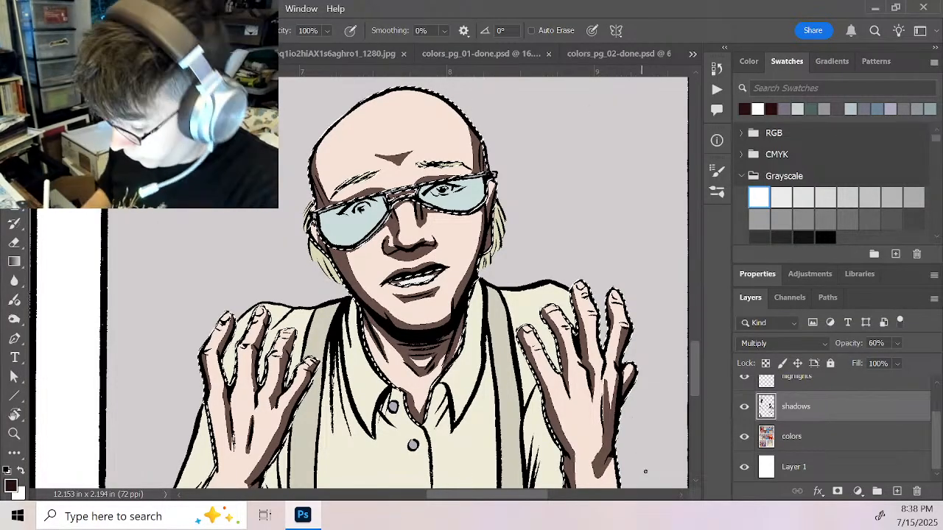
Replace the skin selection with a Magic Wand selection of the man's hair from the colors layer, and reactivate the shadows layer
key(z)
key(ctrl+d)
alt+click(496, 390)
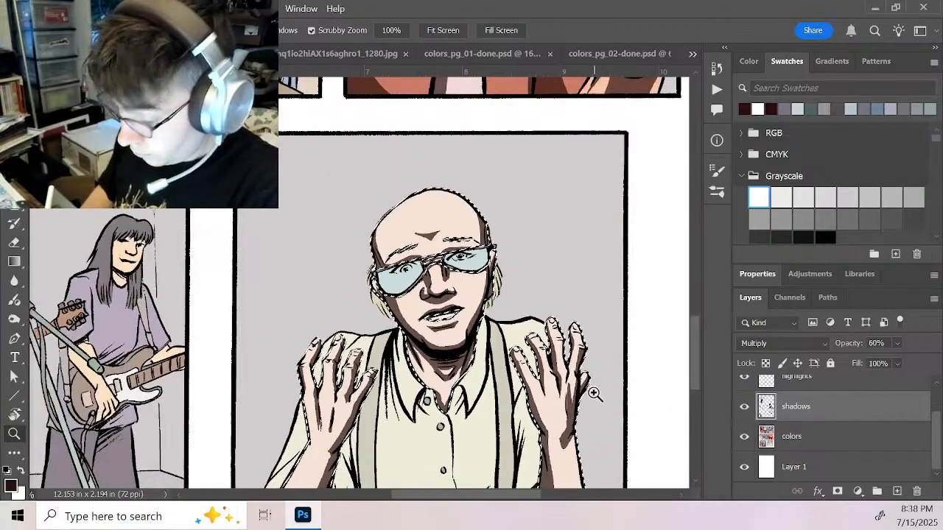
click(830, 442)
key(w)
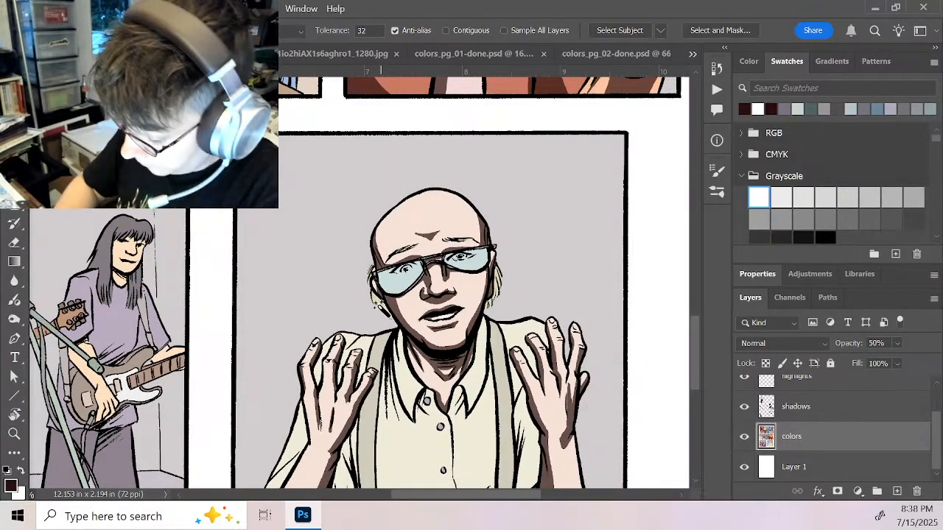
click(810, 409)
key(z)
click(443, 274)
click(443, 274)
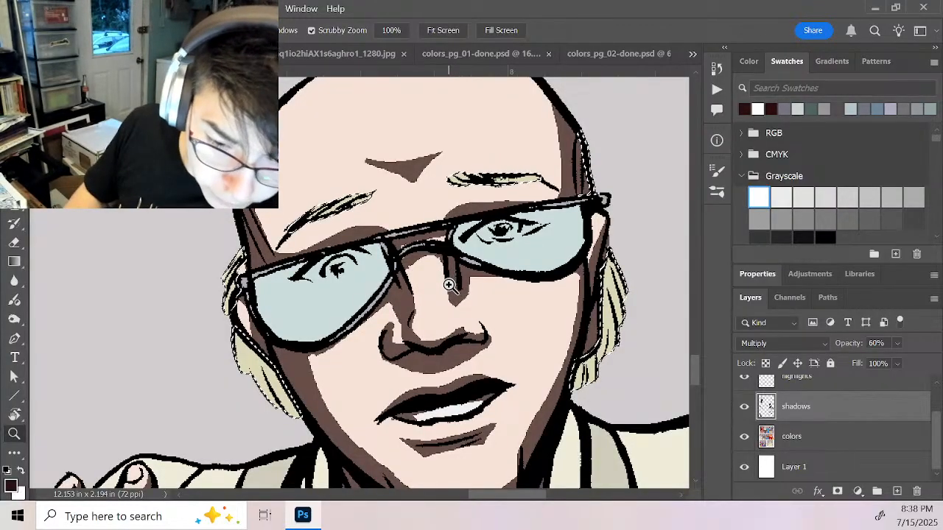
Brush dark shadows into the man's hair on both sides of the head, behind the ears and along the strands
key(b)
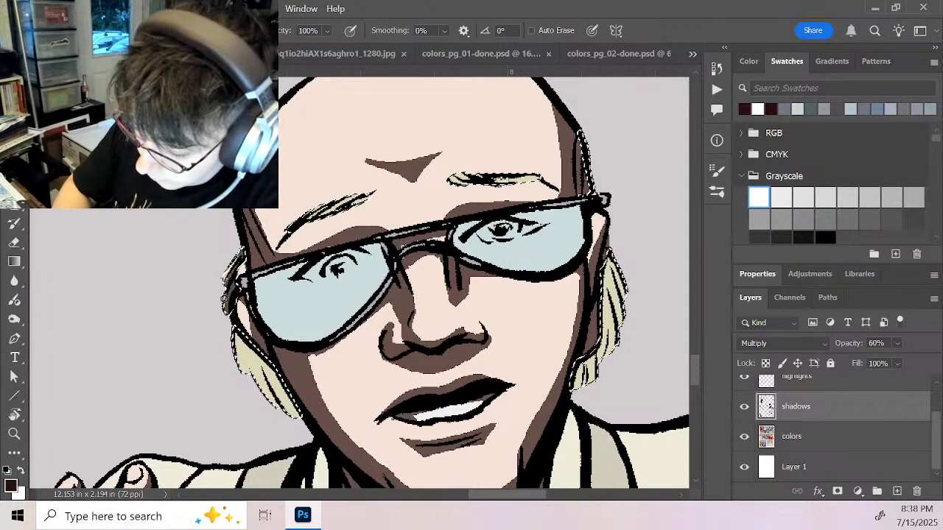
mouse_move(235, 325)
mouse_down()
mouse_move(250, 379)
mouse_move(296, 419)
mouse_up()
drag(269, 366, 314, 437)
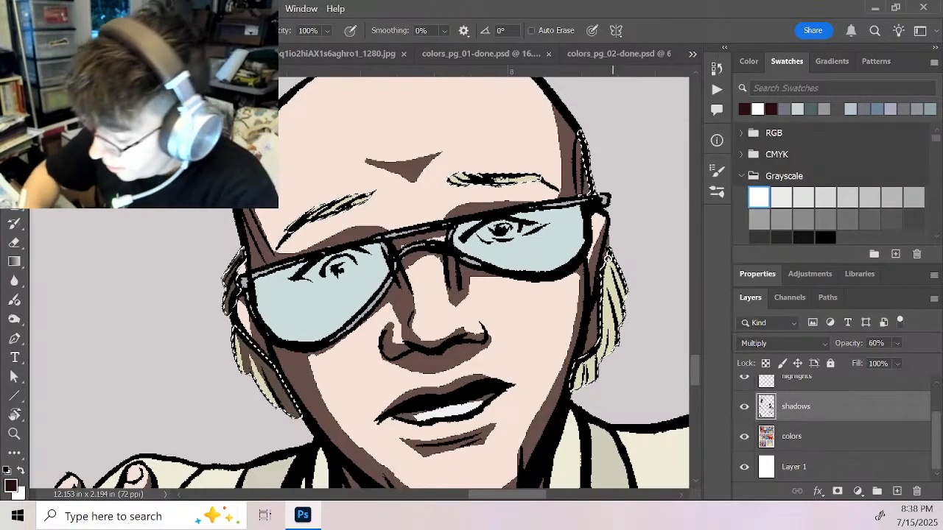
drag(608, 259, 609, 330)
drag(598, 289, 594, 383)
mouse_move(601, 312)
mouse_down()
mouse_move(600, 358)
mouse_move(570, 398)
mouse_up()
mouse_move(582, 365)
mouse_down()
mouse_move(570, 399)
mouse_move(575, 387)
mouse_move(604, 383)
mouse_move(581, 386)
mouse_up()
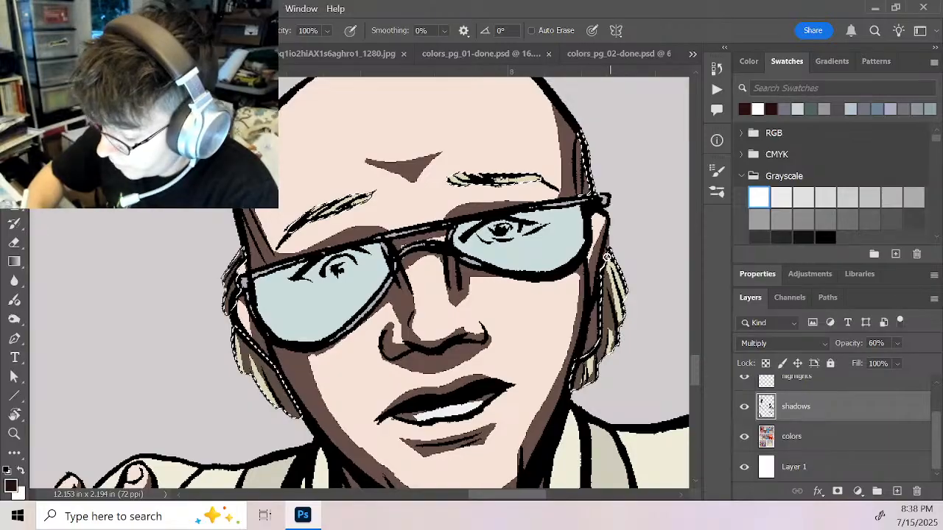
drag(608, 254, 619, 350)
key(z)
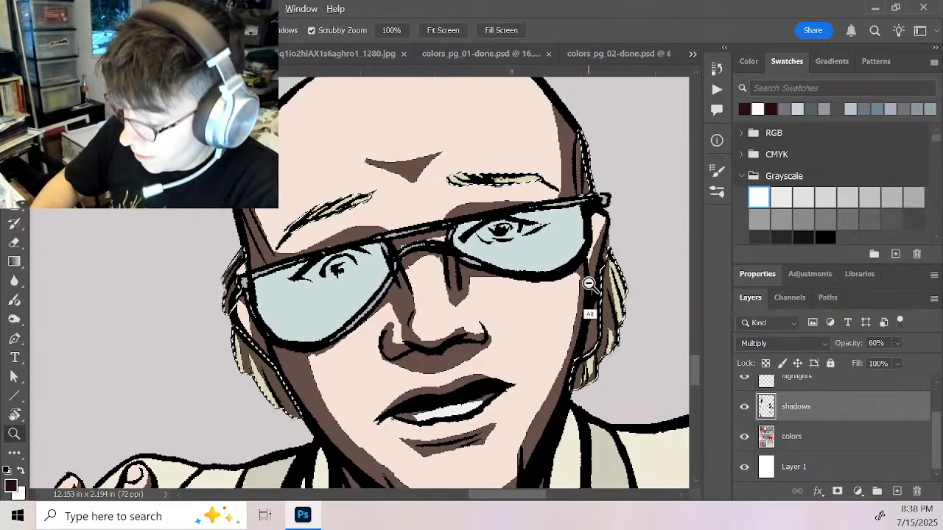
Brush dark shadow over the hair beside the bald man's ear in the panel where he sits holding the torn napkin
alt+click(593, 281)
alt+click(593, 282)
alt+click(593, 281)
alt+click(589, 277)
alt+click(585, 271)
alt+click(586, 271)
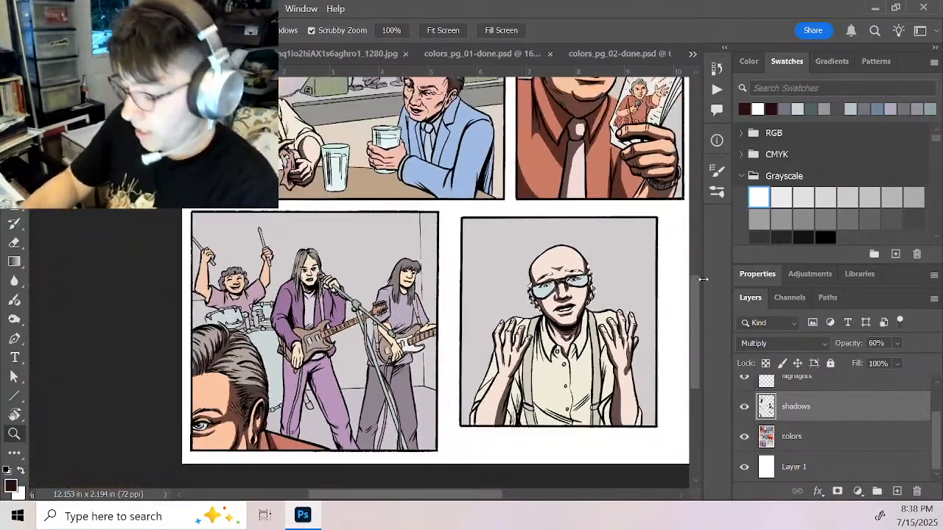
scroll(700, 271, up, 4)
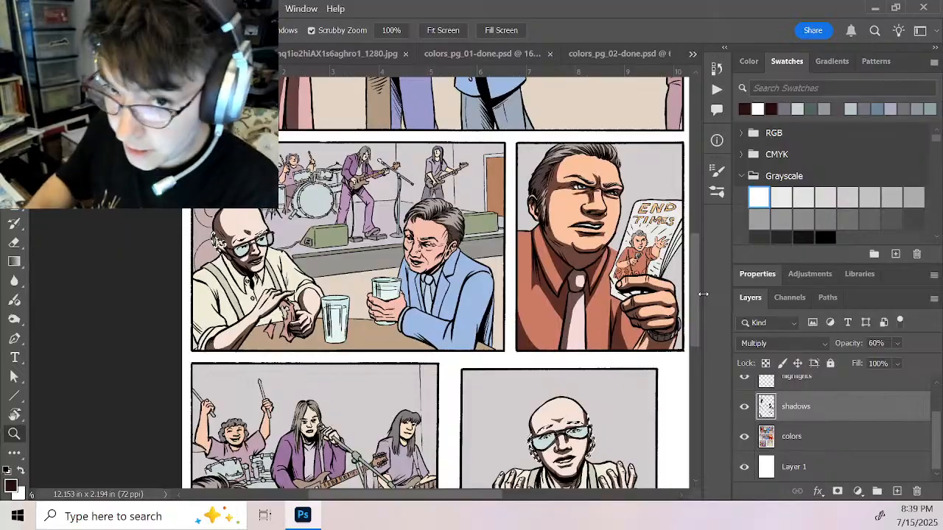
click(419, 255)
click(310, 257)
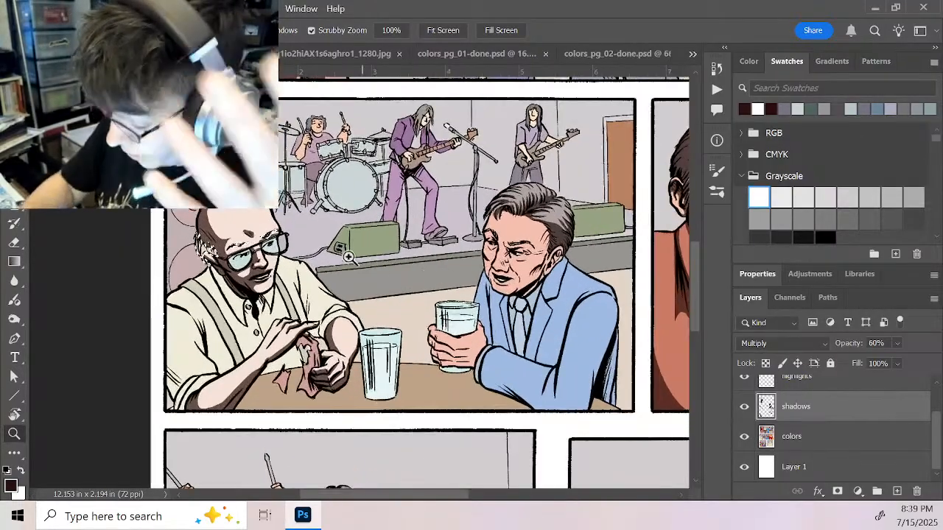
click(276, 261)
click(266, 266)
click(266, 267)
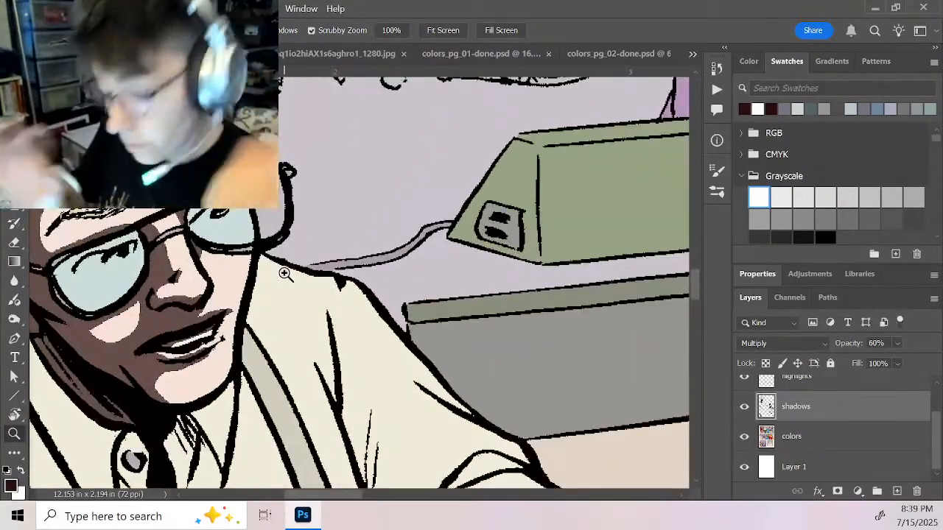
drag(178, 239, 430, 240)
key(b)
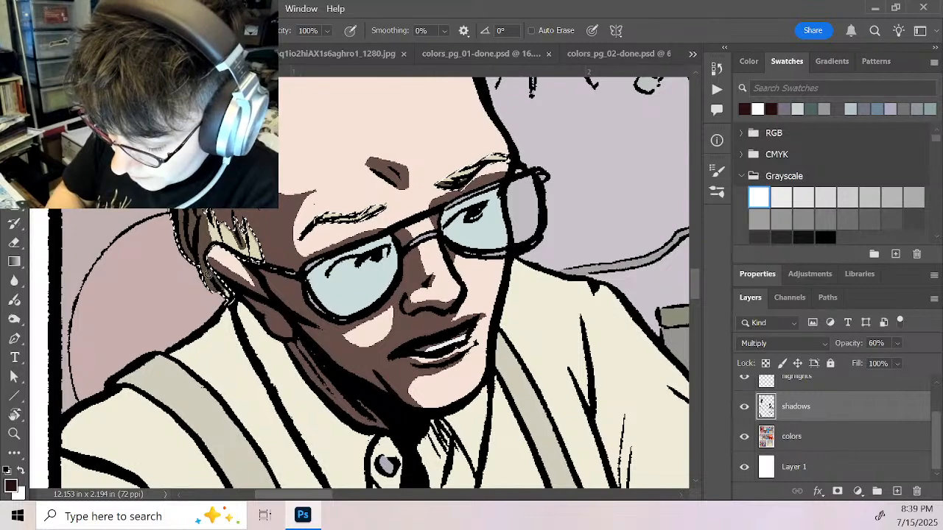
mouse_move(224, 258)
mouse_down()
mouse_move(243, 235)
mouse_move(262, 257)
mouse_up()
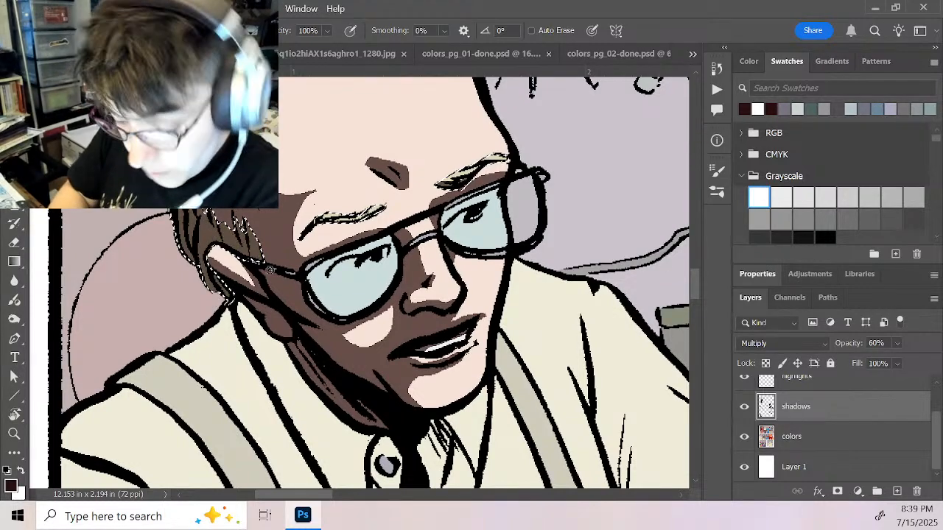
Brush dark shadow over most of the bald man's hair in the standing table panel, leaving a light strip at the outer edge
drag(519, 314, 450, 402)
drag(564, 261, 602, 302)
alt+click(602, 302)
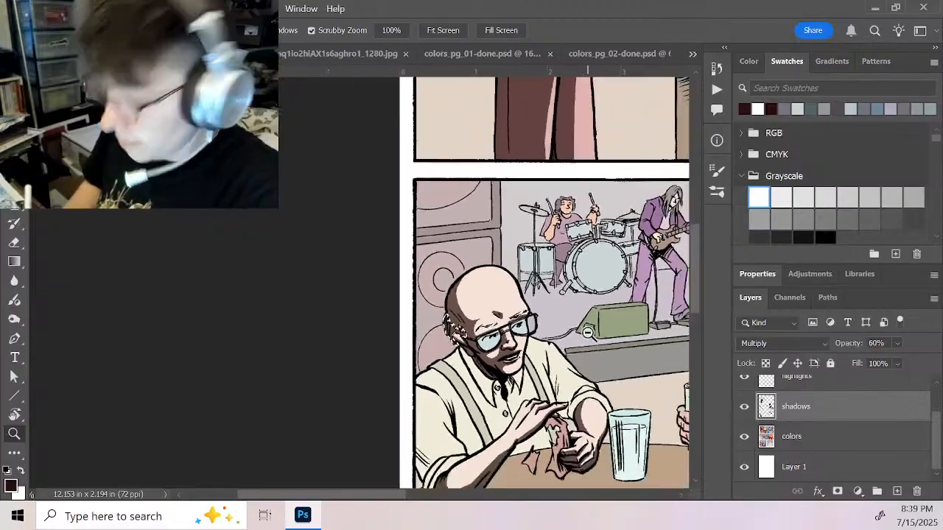
drag(491, 282, 163, 488)
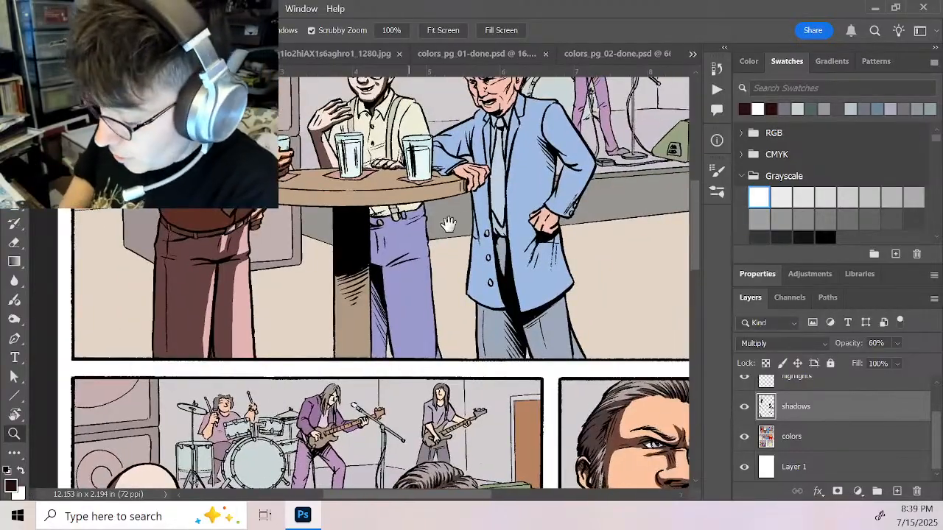
click(446, 236)
click(446, 265)
click(464, 270)
click(464, 270)
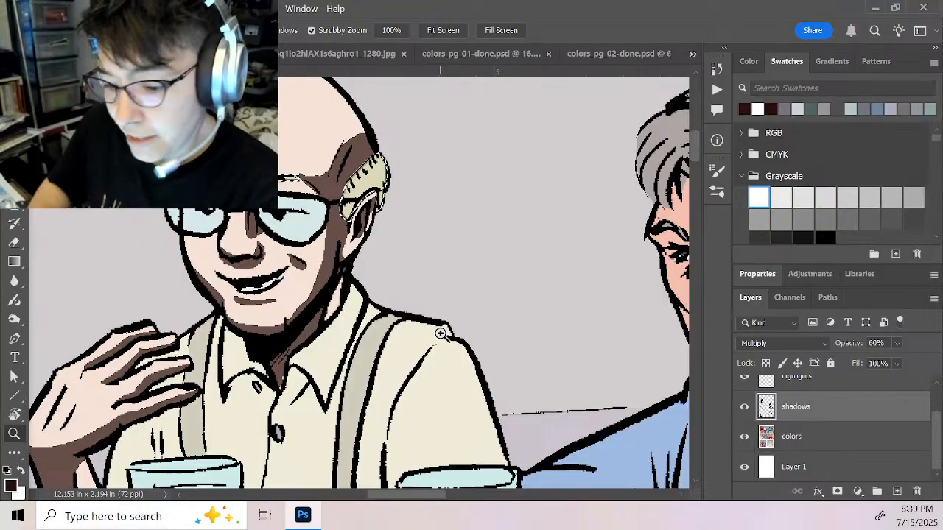
key(b)
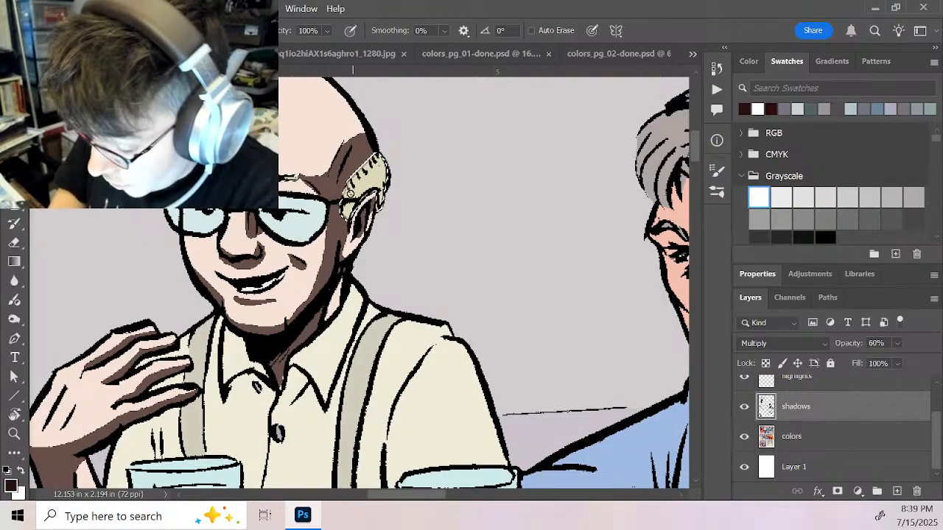
mouse_move(371, 159)
mouse_down()
mouse_move(379, 210)
mouse_move(366, 191)
mouse_move(366, 210)
mouse_move(351, 168)
mouse_up()
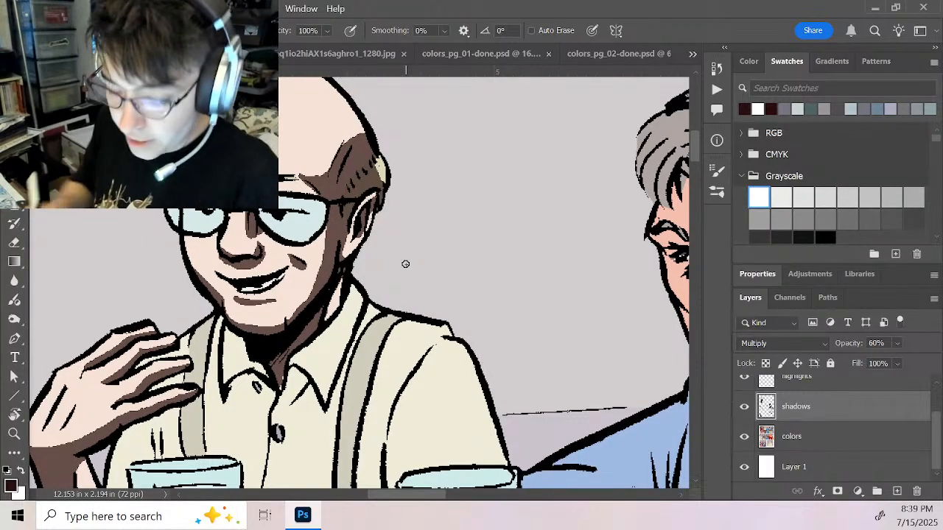
Select the bald man's cream shirt from the colors layer with the Magic Wand, and reactivate the shadows layer
key(z)
alt+click(402, 255)
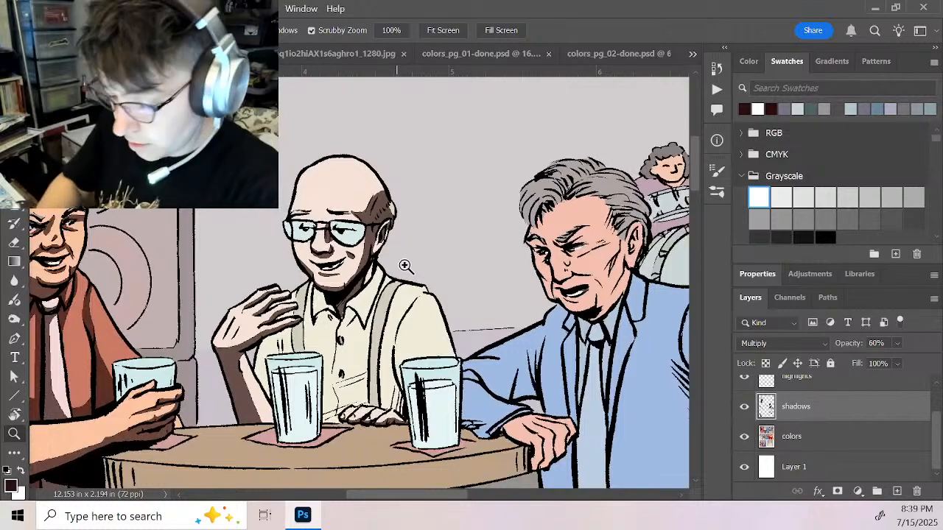
scroll(467, 194, down, 3)
click(809, 439)
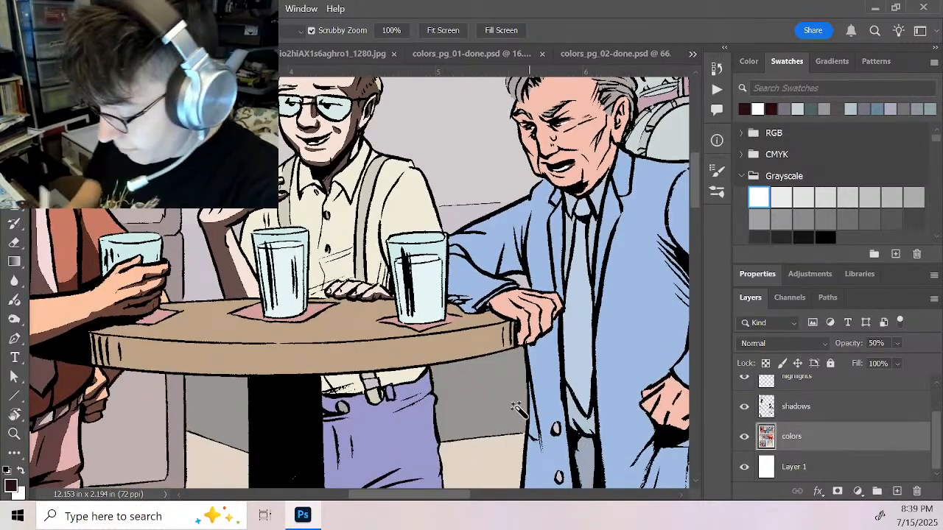
key(w)
click(815, 413)
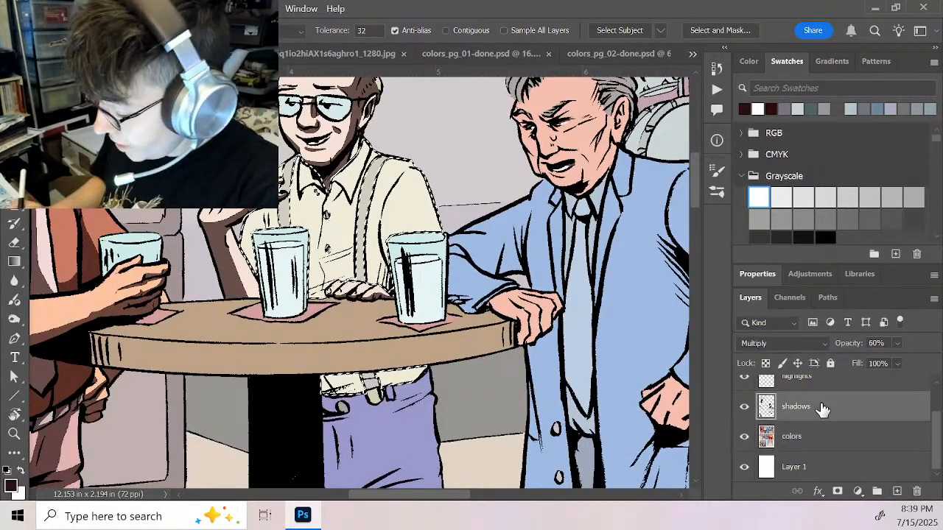
Paint dark shadows on the standing bald man's shirt under the collar, along the button placket and in the lower folds
key(z)
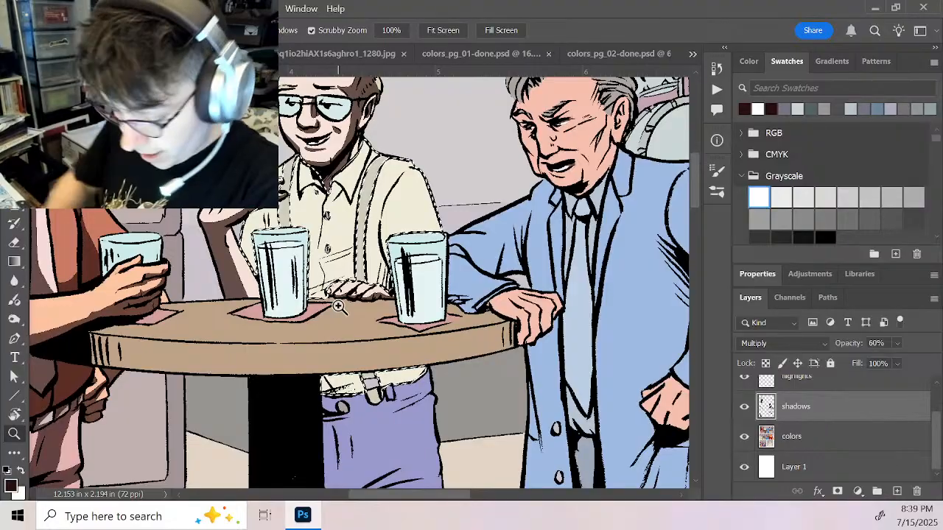
drag(355, 245, 382, 241)
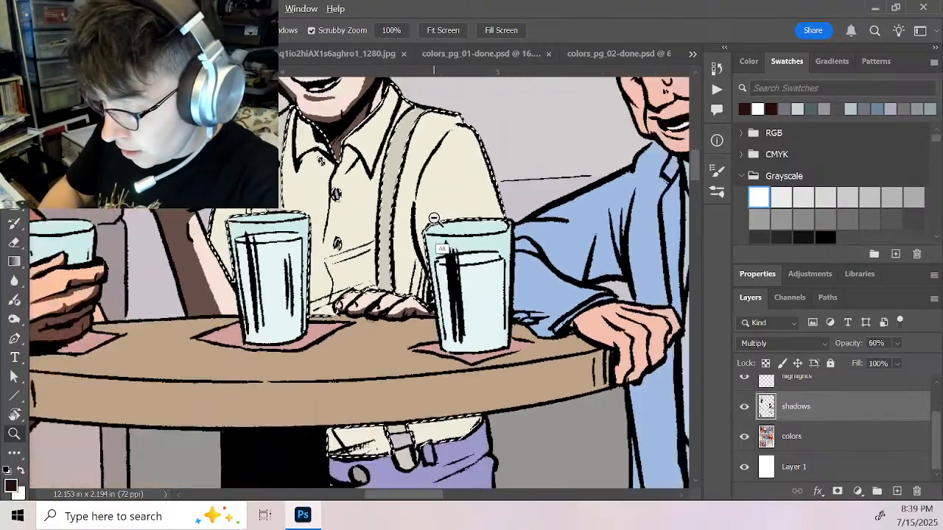
alt+click(447, 222)
key(b)
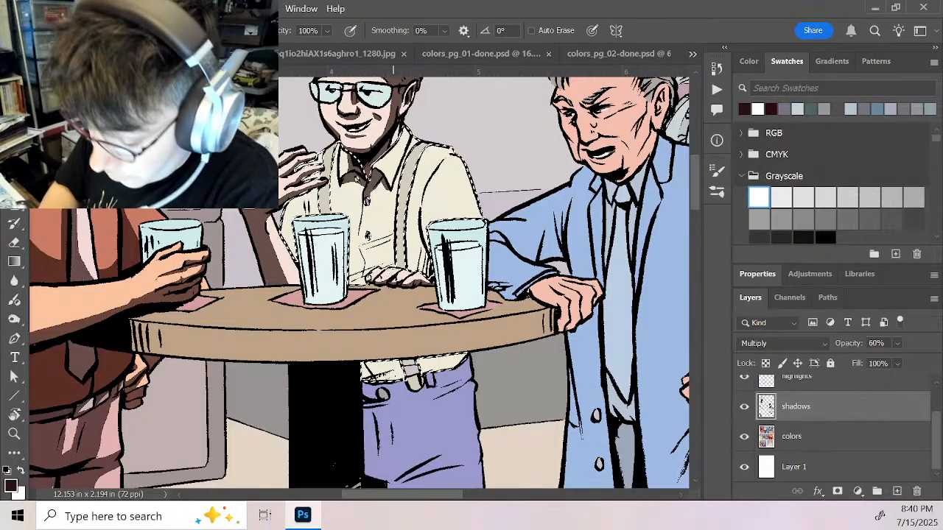
drag(342, 140, 332, 215)
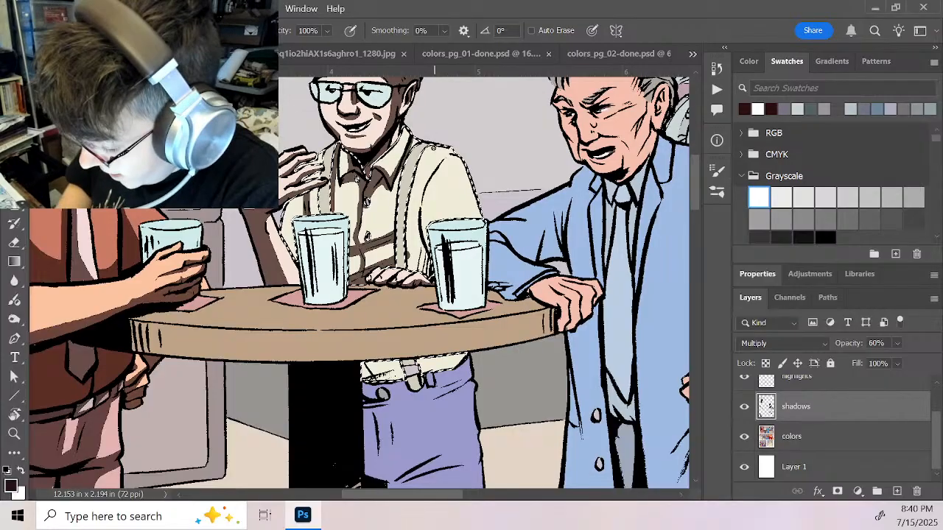
Paint dark shadows beside the suspender, along the sleeve crease and across the shirt's waist below the table edge
mouse_move(429, 147)
mouse_down()
mouse_move(413, 193)
mouse_move(408, 270)
mouse_up()
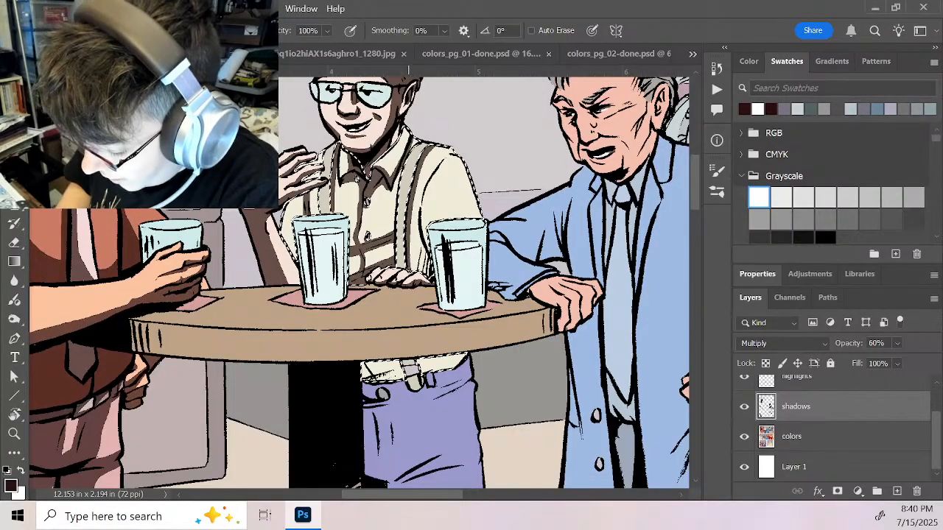
drag(446, 159, 426, 251)
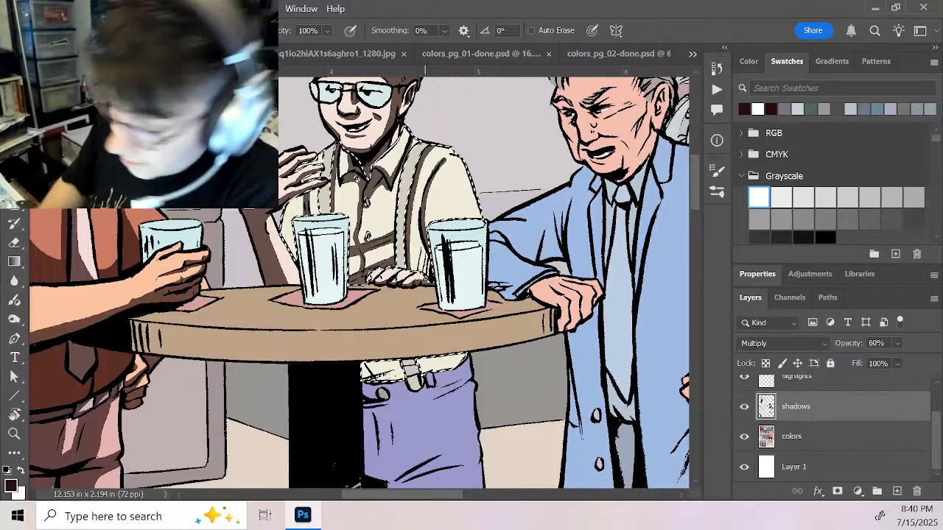
drag(443, 160, 423, 268)
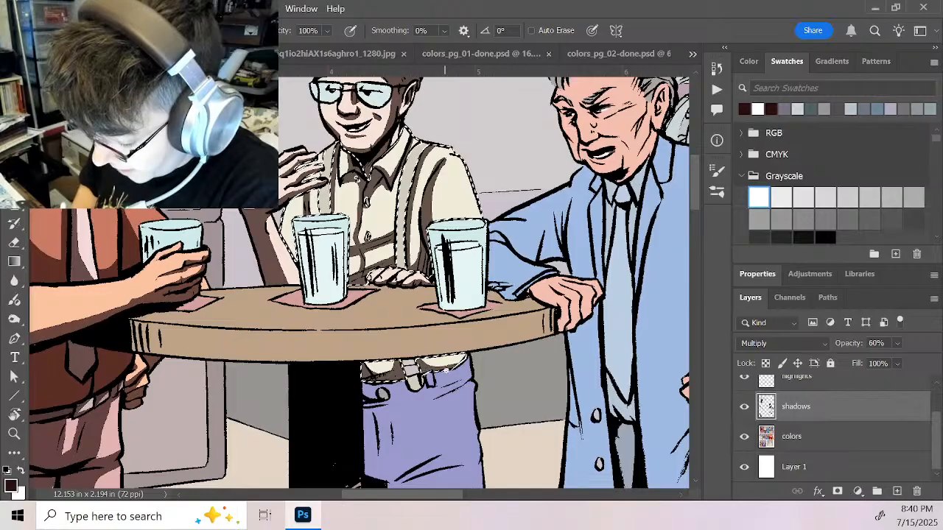
drag(472, 357, 463, 357)
mouse_move(389, 366)
mouse_down()
mouse_move(371, 368)
mouse_move(382, 355)
mouse_up()
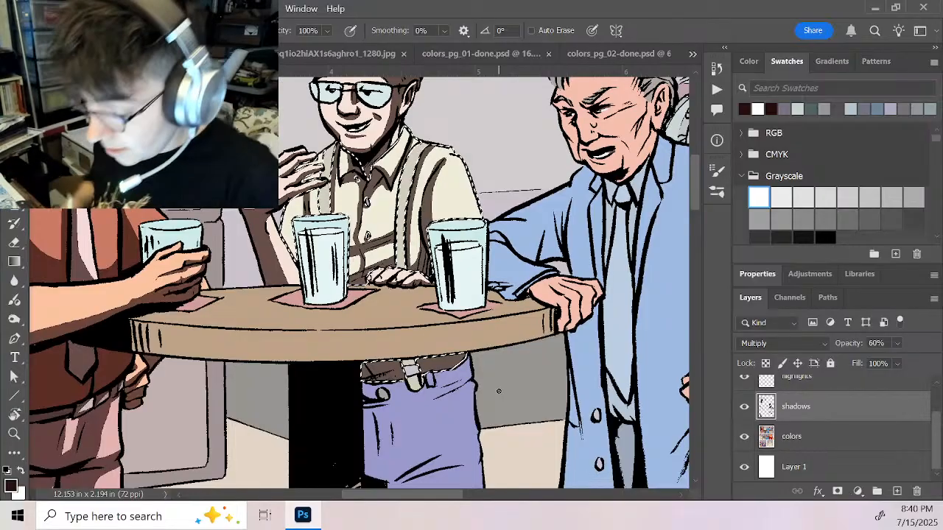
Trim the sleeve crease shadow at the standing bald man's shoulder with white, and restore the dark foreground color
key(z)
click(450, 183)
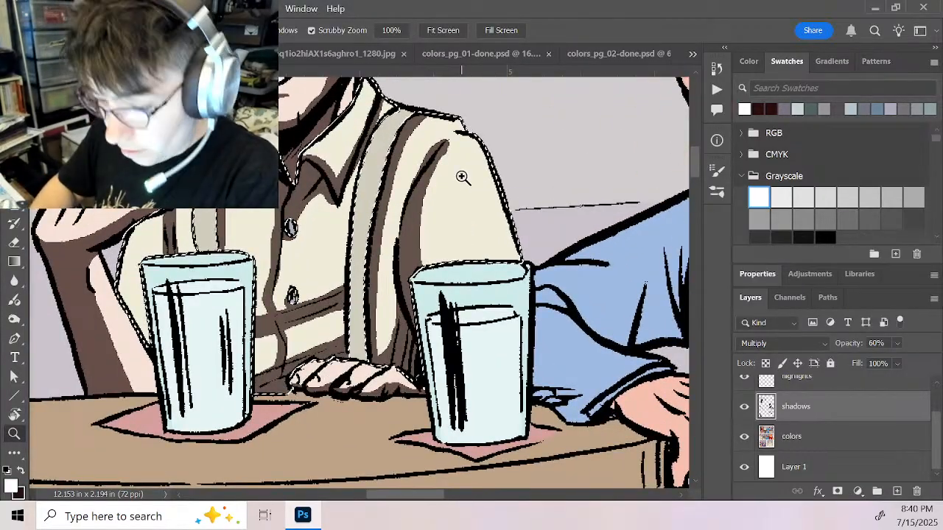
key(x)
key(b)
mouse_move(414, 168)
mouse_down()
mouse_move(448, 135)
mouse_move(423, 237)
mouse_up()
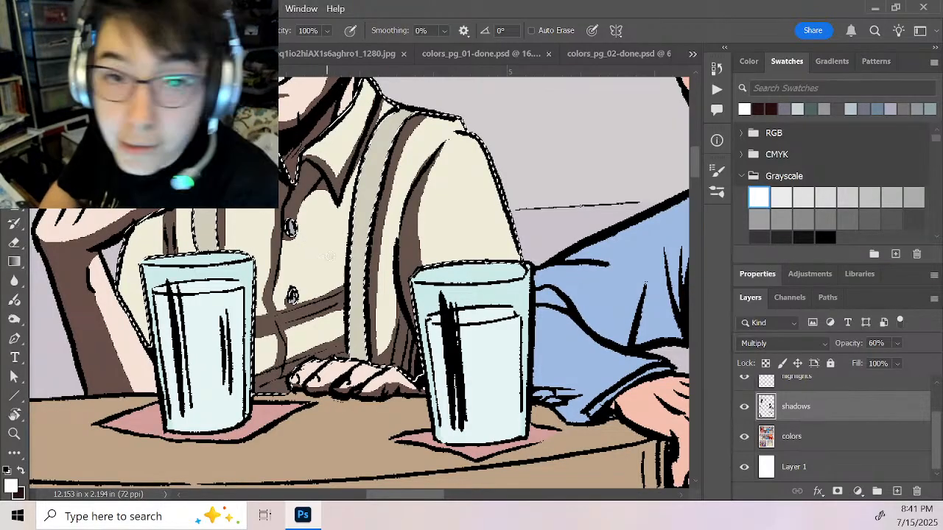
key(x)
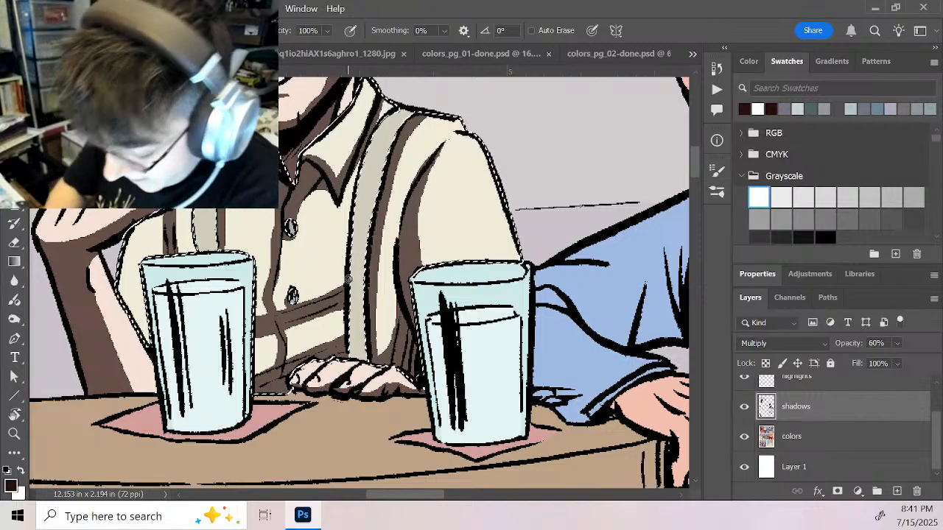
Paint dark shadows on the seated bald man's shirt front, under the chin, beside the buttons and along the suspender near the glass
key(z)
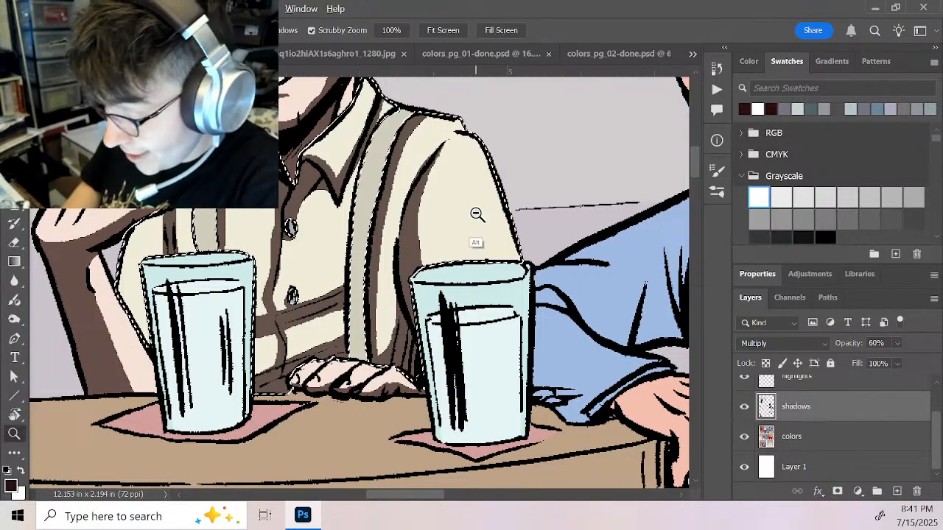
scroll(479, 214, down, 5)
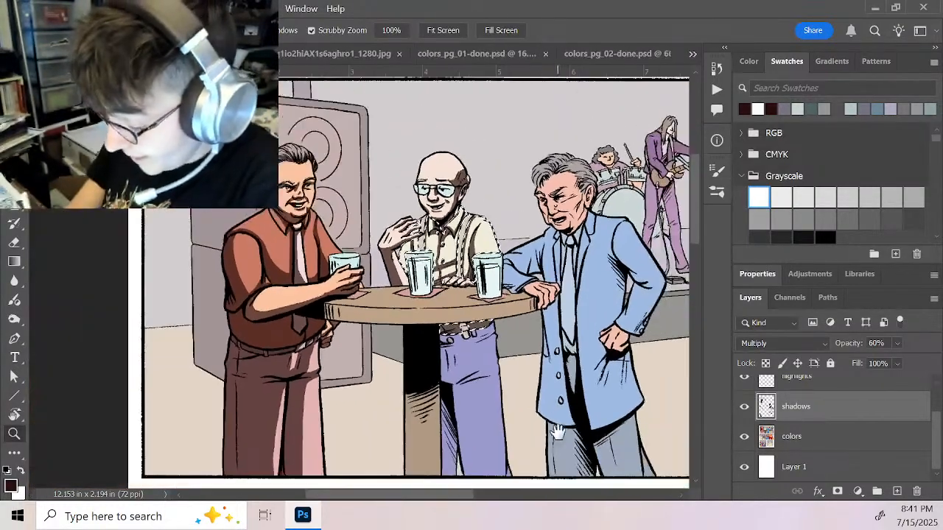
drag(558, 433, 349, 142)
drag(431, 358, 589, 147)
drag(214, 232, 221, 231)
drag(280, 226, 442, 265)
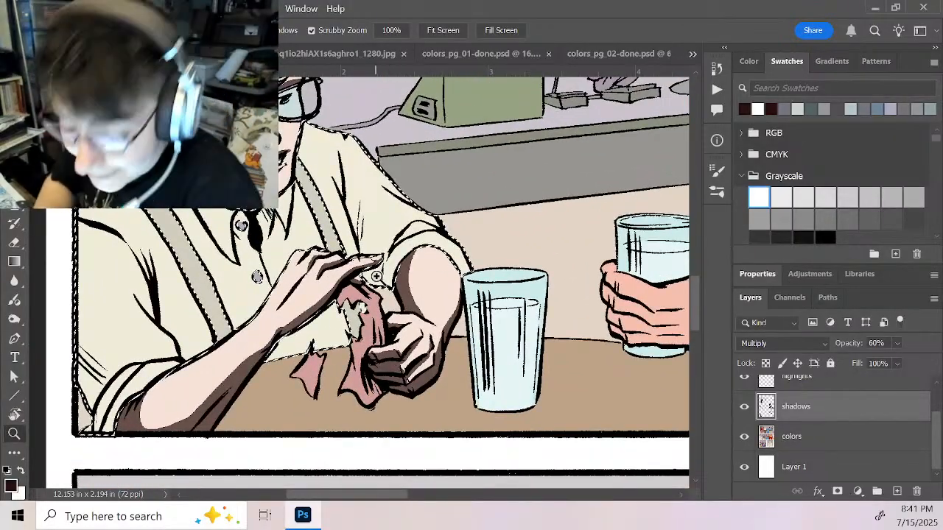
mouse_move(375, 232)
mouse_down()
mouse_move(493, 137)
mouse_move(491, 218)
mouse_up()
key(b)
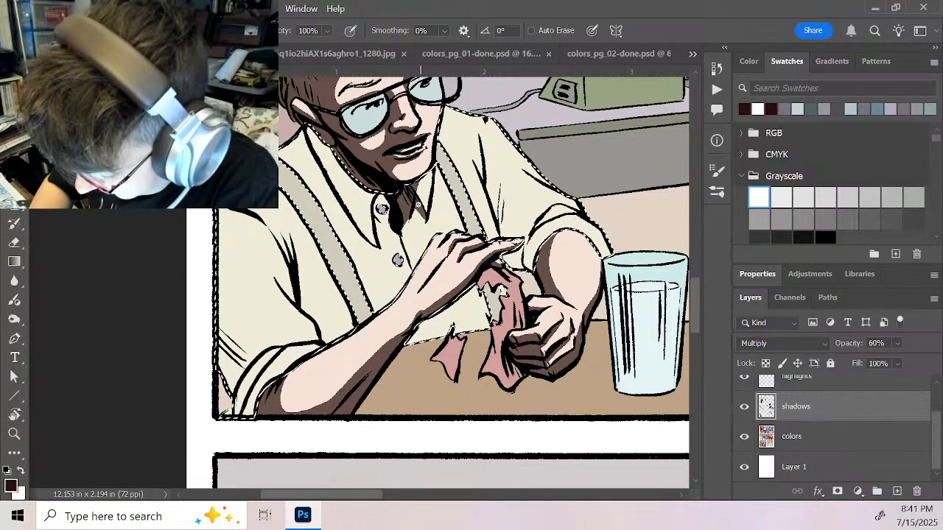
drag(406, 219, 399, 245)
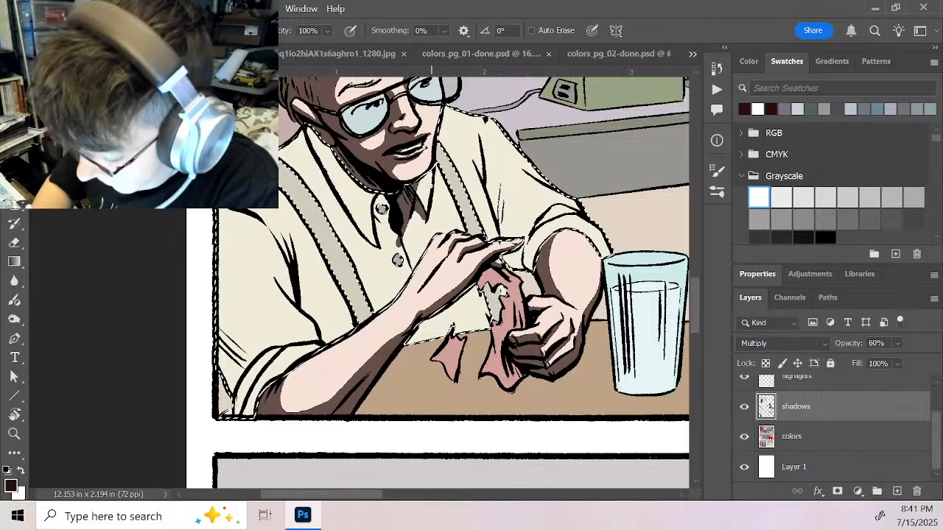
drag(418, 180, 427, 217)
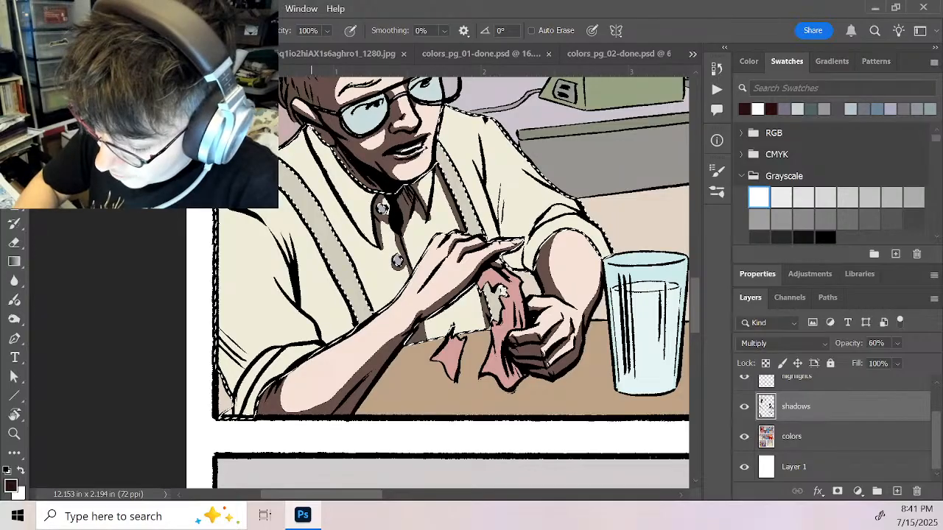
Paint dark shadows around the seated bald man's collar, along the armhole crease and beside the suspender farther from the glass
mouse_move(312, 130)
mouse_down()
mouse_move(330, 194)
mouse_move(375, 197)
mouse_move(318, 133)
mouse_move(327, 195)
mouse_move(321, 171)
mouse_move(345, 221)
mouse_move(370, 228)
mouse_move(367, 213)
mouse_up()
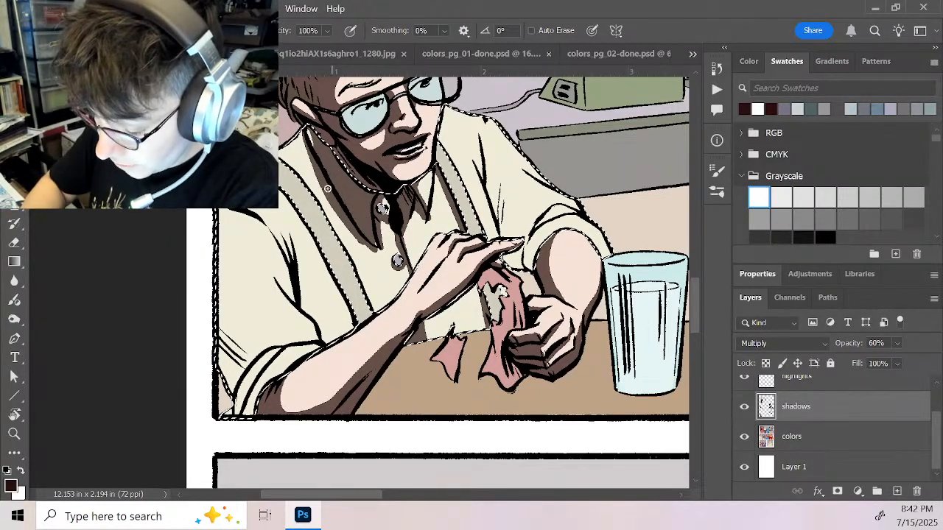
mouse_move(327, 188)
mouse_down()
mouse_move(332, 215)
mouse_move(358, 248)
mouse_move(344, 239)
mouse_move(366, 242)
mouse_move(362, 252)
mouse_move(374, 257)
mouse_move(377, 236)
mouse_move(378, 258)
mouse_up()
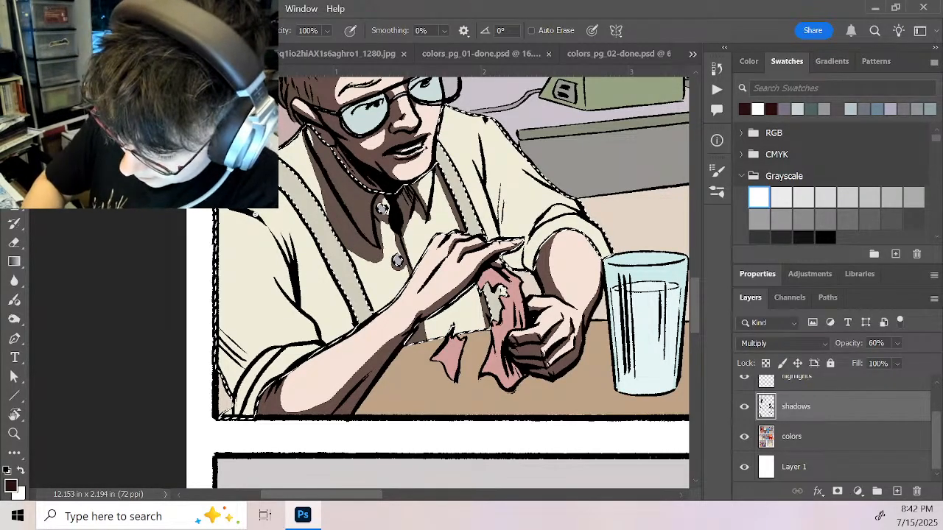
mouse_move(267, 224)
mouse_down()
mouse_move(288, 259)
mouse_move(267, 226)
mouse_move(282, 226)
mouse_move(285, 255)
mouse_move(259, 219)
mouse_move(293, 300)
mouse_up()
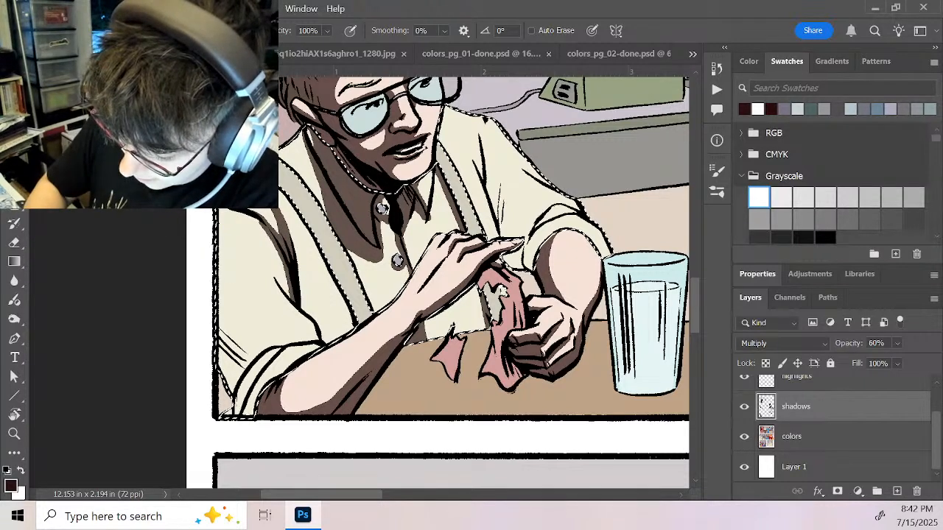
drag(284, 193, 351, 331)
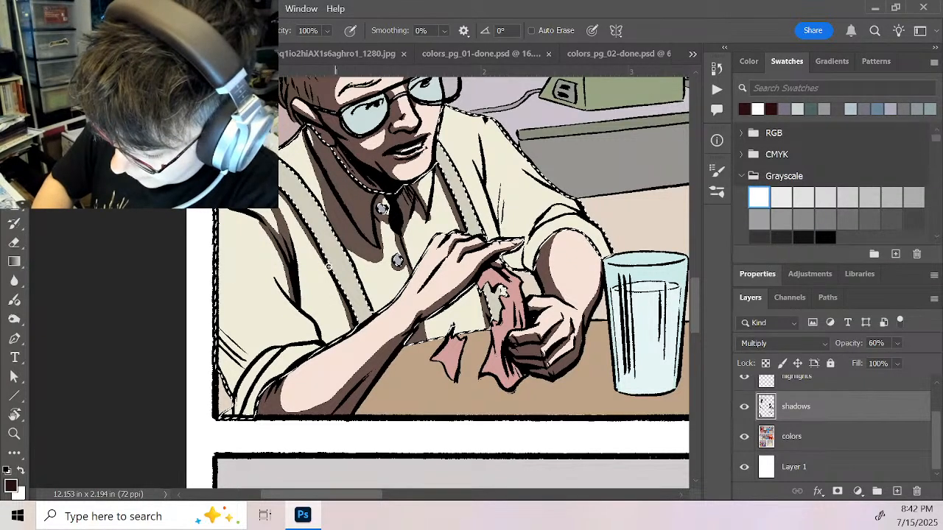
mouse_move(328, 267)
mouse_down()
mouse_move(348, 329)
mouse_move(339, 314)
mouse_move(328, 329)
mouse_move(341, 324)
mouse_move(344, 337)
mouse_move(345, 286)
mouse_up()
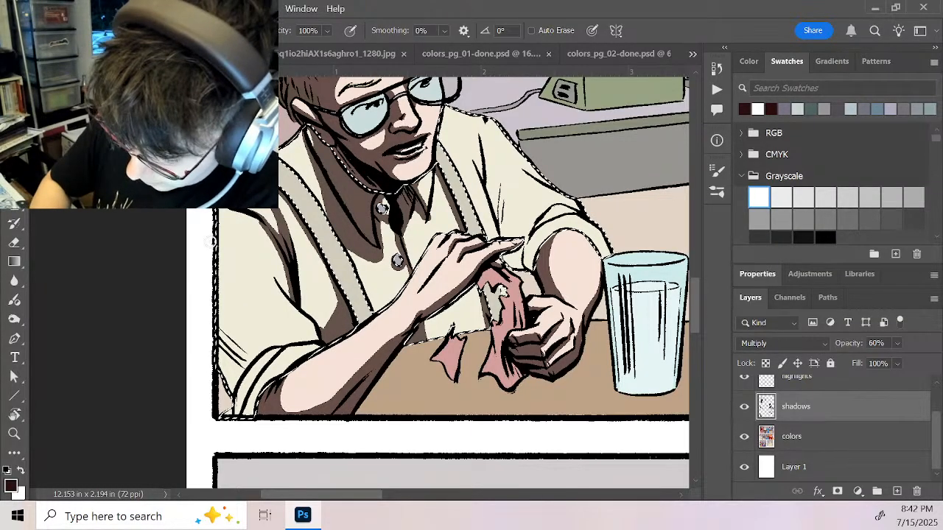
Paint dark shadows on the underside, elbow folds and rolled cuff of the seated bald man's sleeve beside the panel border
mouse_move(210, 242)
mouse_down()
mouse_move(241, 319)
mouse_move(272, 343)
mouse_move(238, 363)
mouse_move(250, 350)
mouse_move(227, 385)
mouse_move(265, 337)
mouse_up()
mouse_move(223, 271)
mouse_down()
mouse_move(249, 318)
mouse_move(287, 341)
mouse_move(320, 337)
mouse_move(277, 345)
mouse_move(331, 341)
mouse_up()
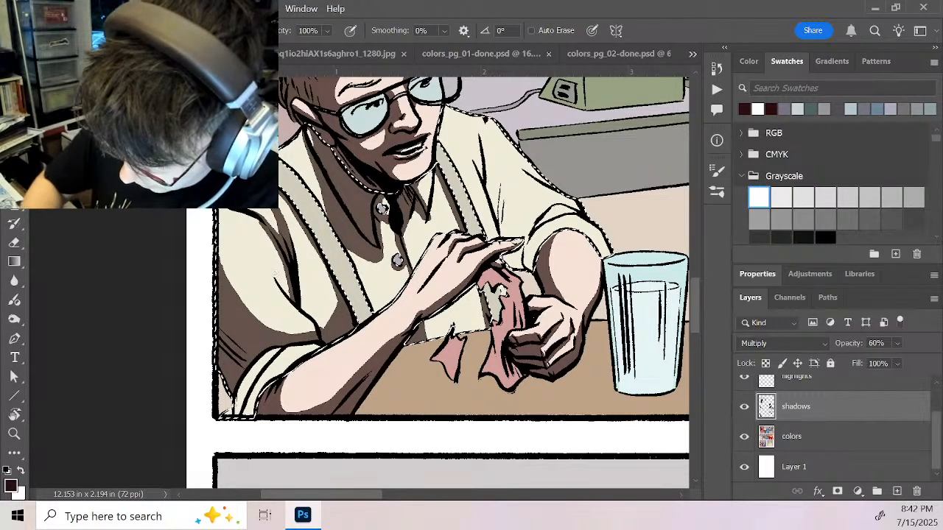
mouse_move(291, 298)
mouse_down()
mouse_move(271, 277)
mouse_move(286, 275)
mouse_move(284, 259)
mouse_up()
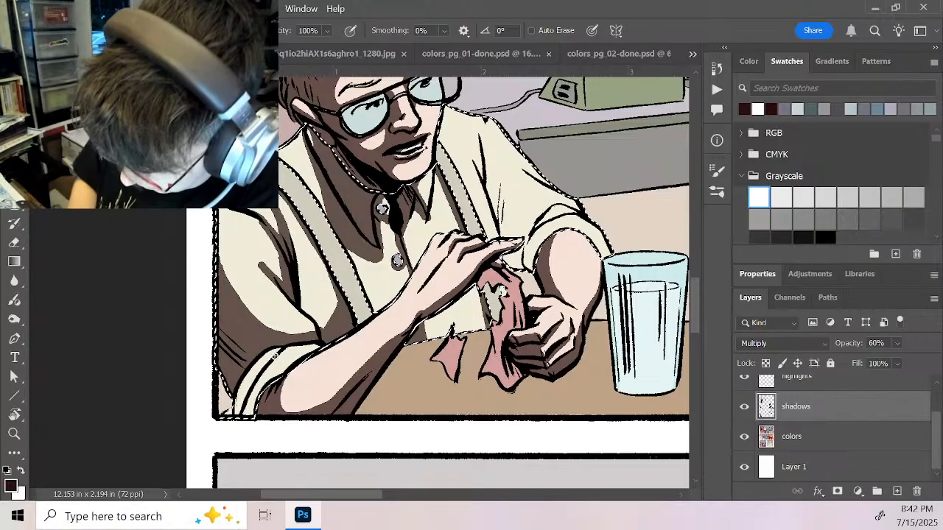
drag(260, 354, 242, 408)
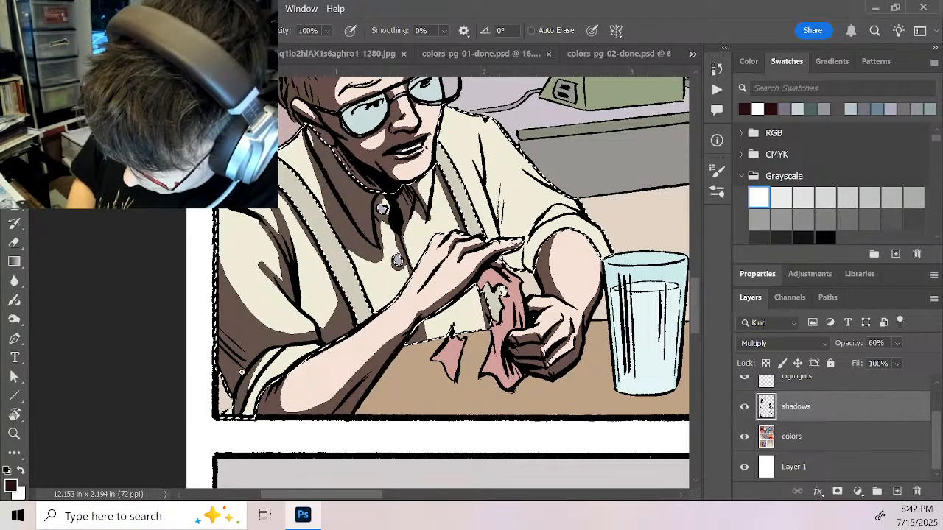
mouse_move(241, 402)
mouse_down()
mouse_move(273, 358)
mouse_move(249, 405)
mouse_move(324, 347)
mouse_up()
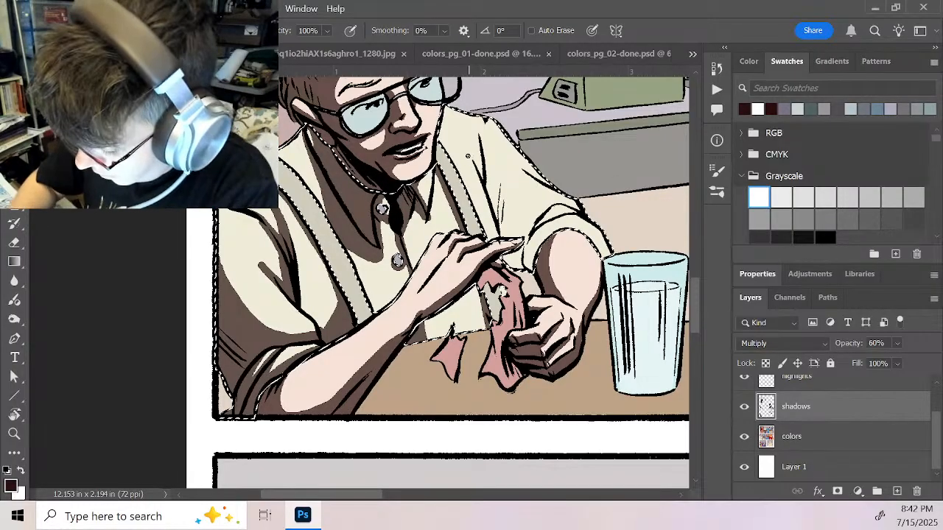
Paint dark shadows on the folds and rolled cuff of the seated bald man's sleeve near the glass, switching to white for touch-ups
mouse_move(467, 156)
mouse_down()
mouse_move(484, 177)
mouse_move(464, 142)
mouse_move(482, 175)
mouse_move(478, 158)
mouse_move(496, 177)
mouse_move(483, 152)
mouse_move(499, 212)
mouse_move(483, 140)
mouse_move(501, 180)
mouse_move(502, 236)
mouse_move(482, 176)
mouse_move(512, 250)
mouse_move(509, 262)
mouse_move(508, 250)
mouse_move(517, 261)
mouse_move(506, 210)
mouse_move(517, 236)
mouse_move(501, 184)
mouse_move(518, 256)
mouse_move(526, 225)
mouse_move(558, 197)
mouse_up()
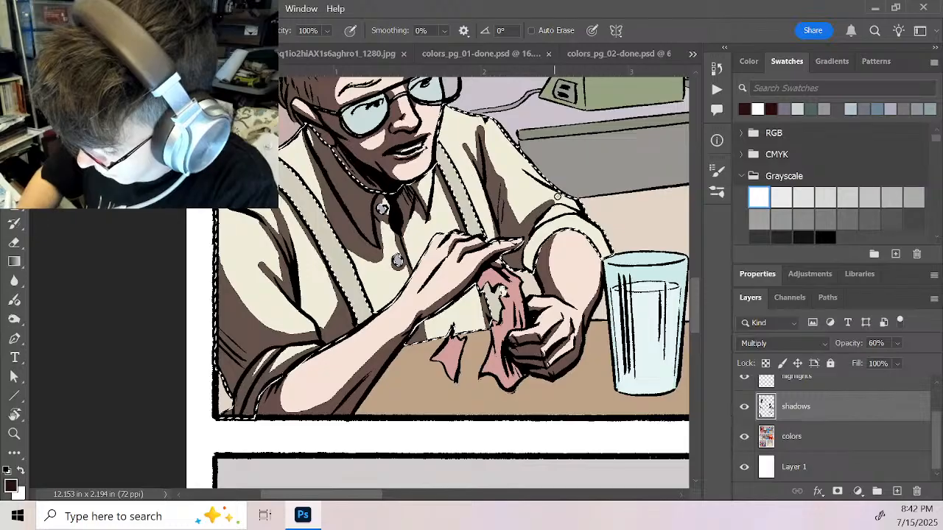
mouse_move(534, 161)
mouse_down()
mouse_move(561, 188)
mouse_move(555, 176)
mouse_move(558, 218)
mouse_move(548, 210)
mouse_move(577, 210)
mouse_move(558, 218)
mouse_move(572, 209)
mouse_move(540, 252)
mouse_move(538, 230)
mouse_move(520, 255)
mouse_move(564, 239)
mouse_move(549, 223)
mouse_move(525, 252)
mouse_move(574, 227)
mouse_move(601, 255)
mouse_up()
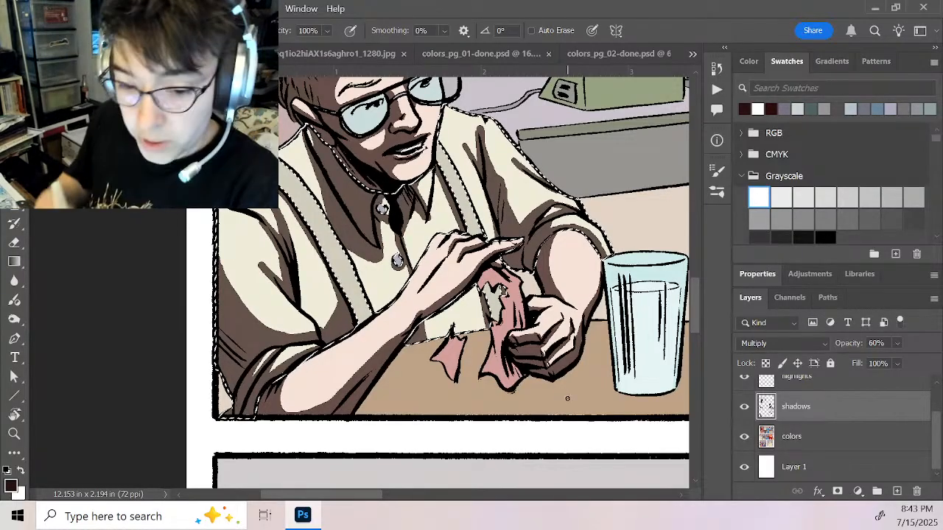
key(x)
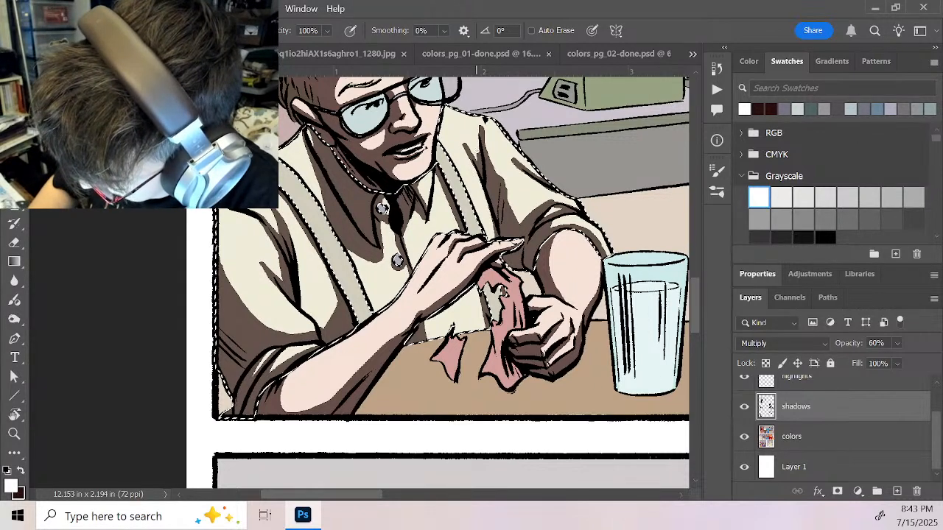
key(x)
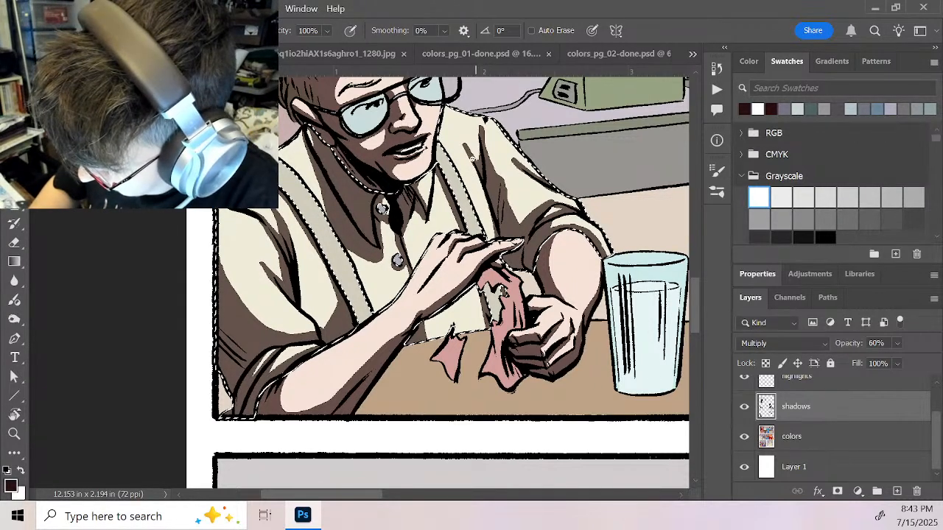
key(x)
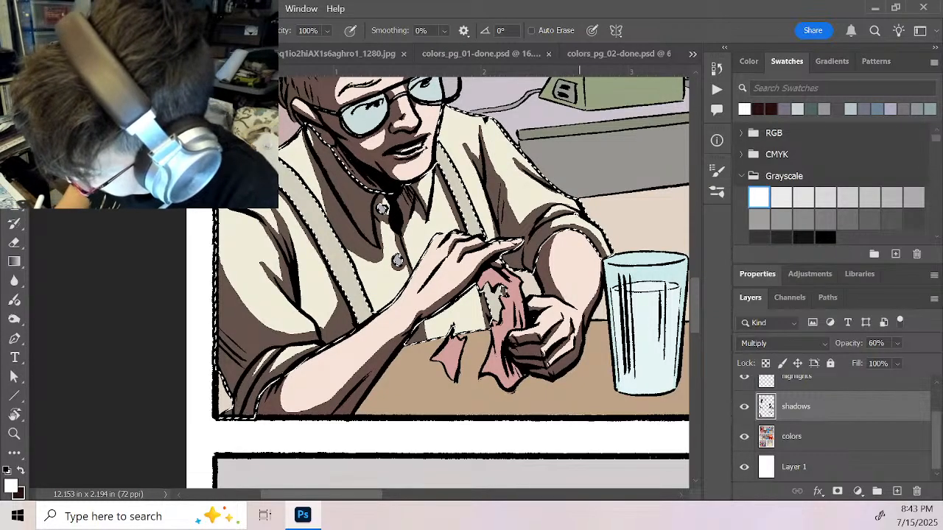
key(x)
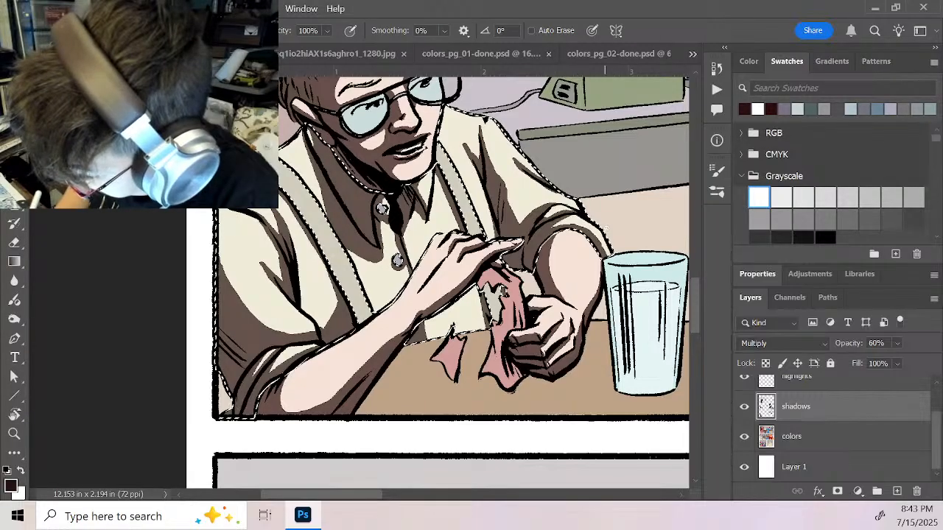
key(x)
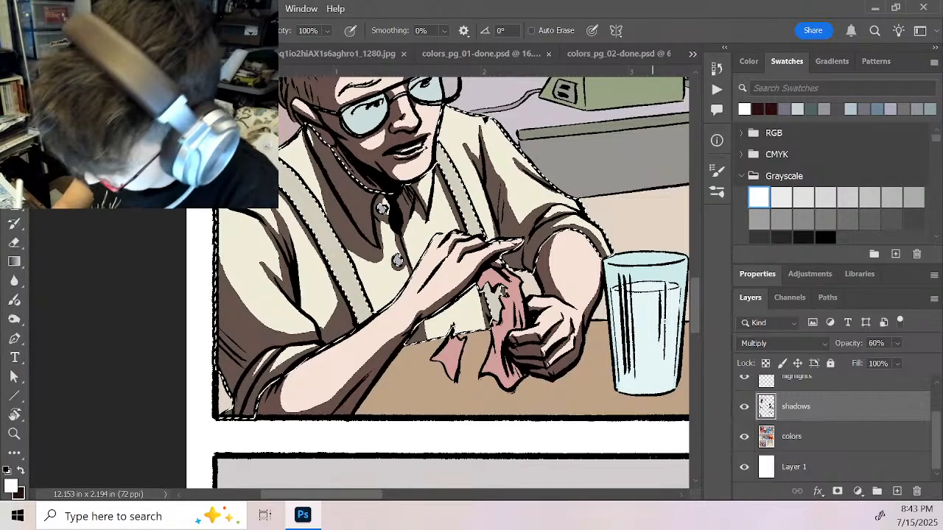
Paint dark shadows on the outer sleeve edge and cuff folds of the bald man with raised hands, on the guitarist's side
drag(457, 135, 438, 212)
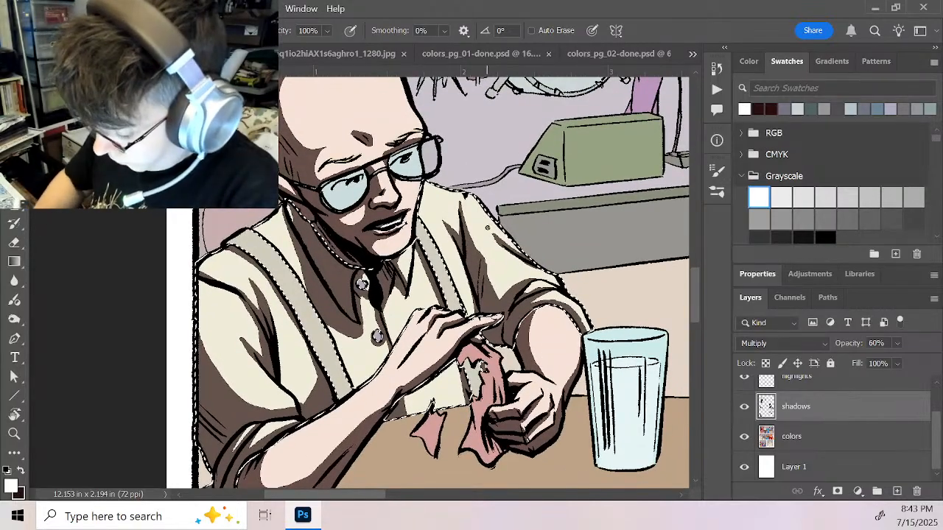
drag(604, 371, 441, 238)
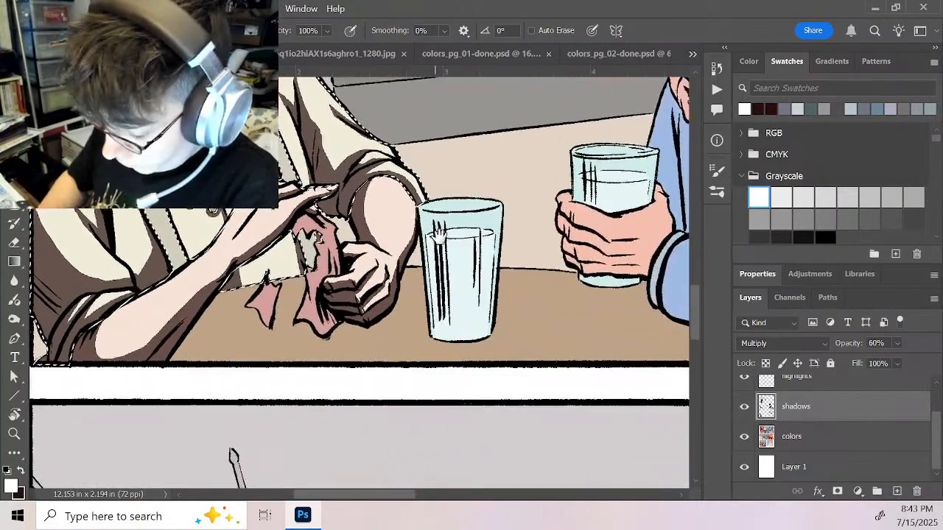
key(z)
alt+click(551, 321)
alt+click(562, 327)
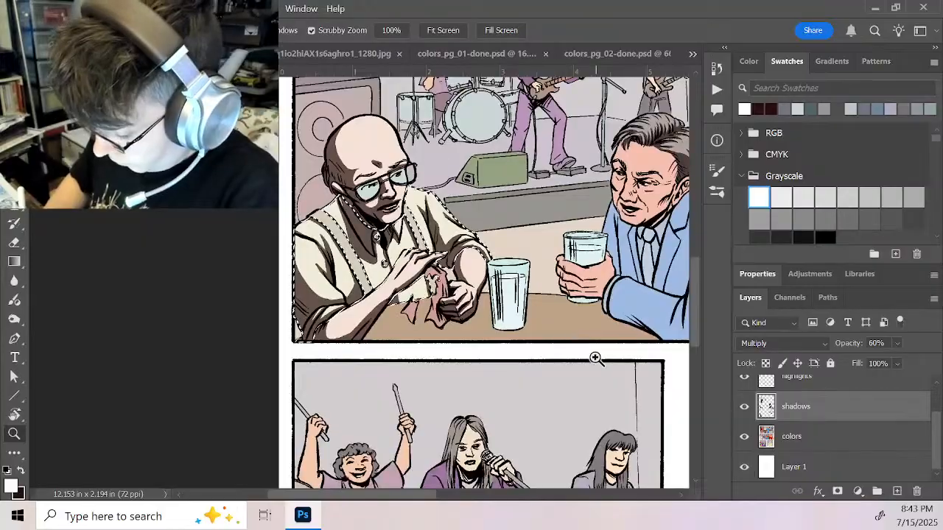
drag(566, 354, 384, 214)
drag(525, 245, 526, 266)
click(551, 315)
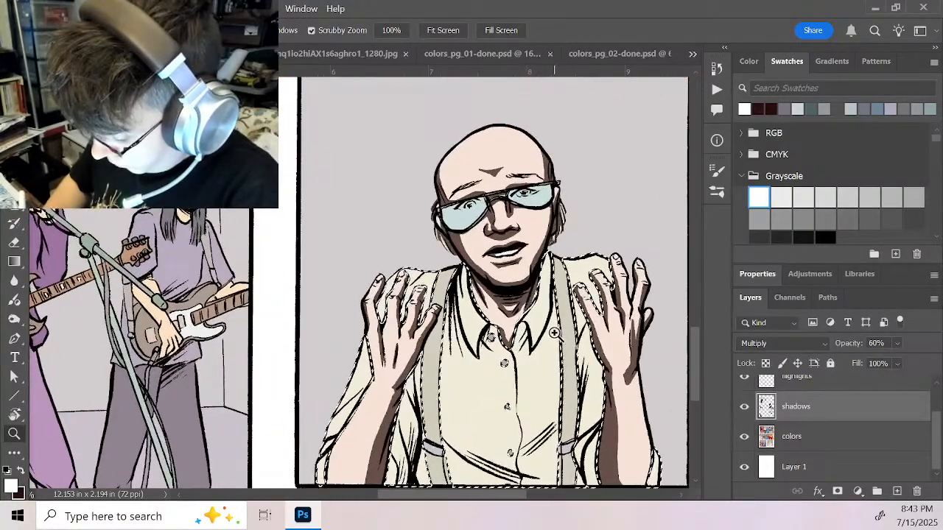
drag(562, 347, 496, 245)
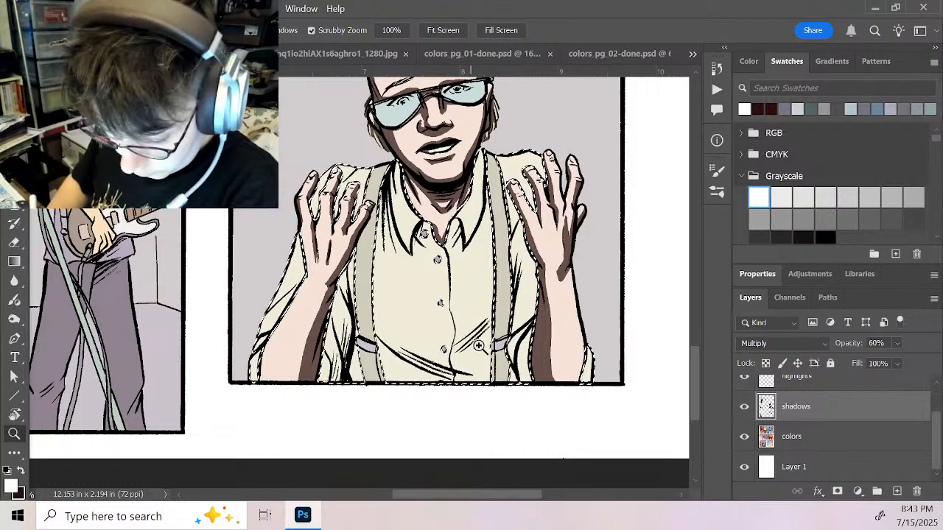
key(x)
key(b)
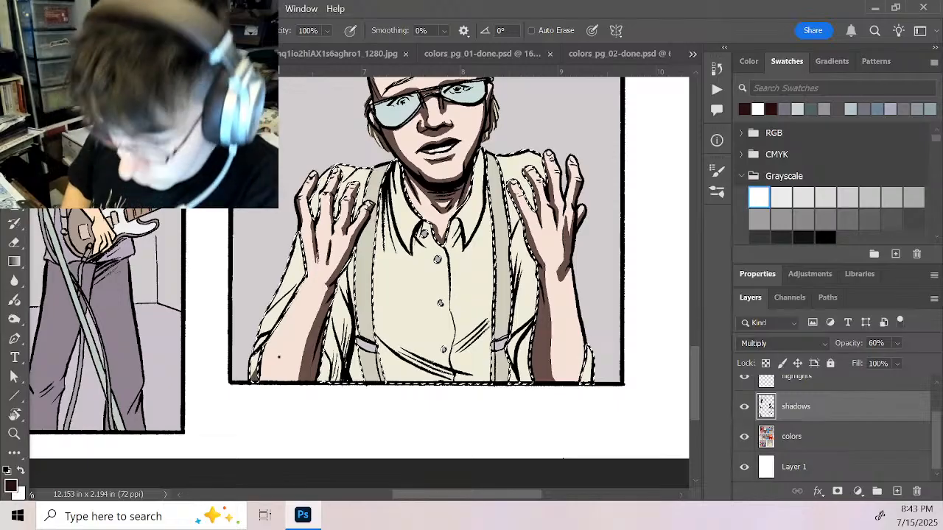
key(z)
mouse_move(278, 356)
mouse_down()
mouse_move(286, 343)
mouse_move(416, 281)
mouse_up()
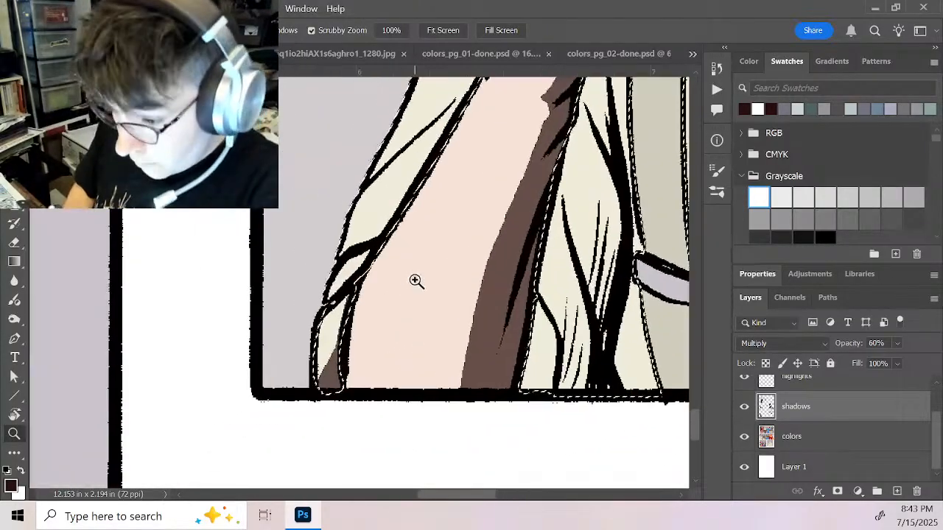
key(b)
mouse_move(324, 304)
mouse_down()
mouse_move(382, 249)
mouse_move(349, 337)
mouse_move(373, 254)
mouse_move(361, 233)
mouse_move(334, 266)
mouse_move(405, 200)
mouse_move(395, 195)
mouse_move(342, 246)
mouse_move(442, 157)
mouse_up()
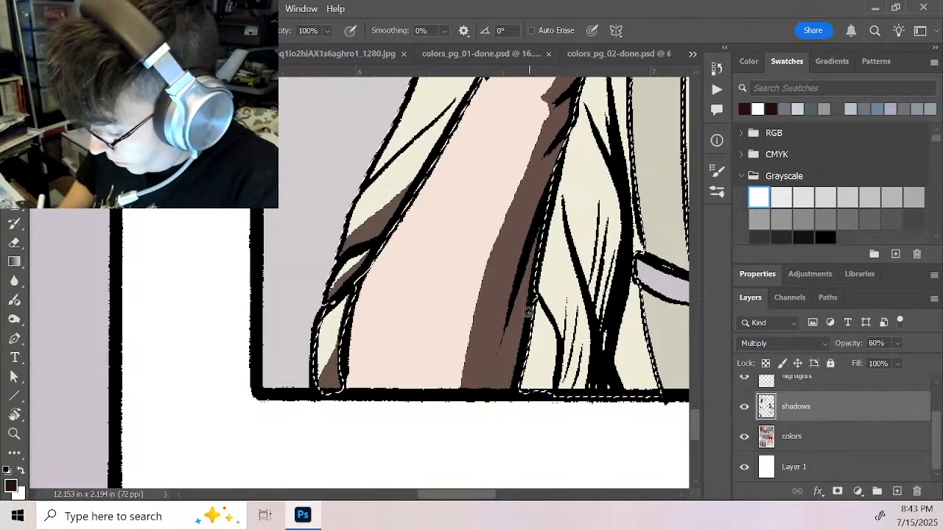
Paint dark shadows in the inner sleeve folds hanging between the raised forearm and the suspender on the guitarist's side
mouse_move(529, 312)
mouse_down()
mouse_move(539, 366)
mouse_move(529, 316)
mouse_up()
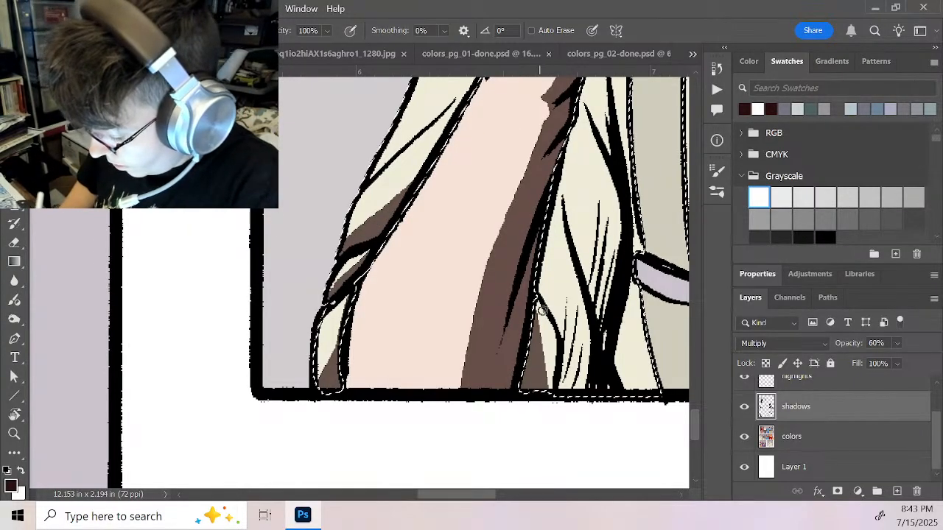
mouse_move(562, 207)
mouse_down()
mouse_move(551, 297)
mouse_move(587, 363)
mouse_move(586, 355)
mouse_move(569, 395)
mouse_move(567, 360)
mouse_move(562, 374)
mouse_move(576, 304)
mouse_up()
drag(584, 390, 533, 492)
drag(506, 284, 541, 405)
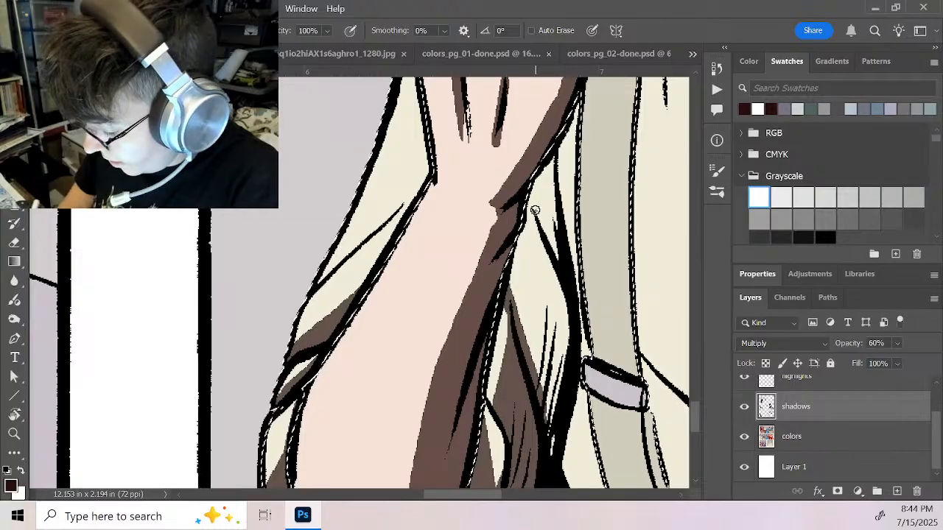
mouse_move(536, 208)
mouse_down()
mouse_move(540, 394)
mouse_move(552, 268)
mouse_move(565, 279)
mouse_move(550, 457)
mouse_move(569, 260)
mouse_up()
mouse_move(540, 223)
mouse_down()
mouse_move(539, 159)
mouse_move(559, 252)
mouse_move(550, 146)
mouse_up()
Paint dark shadows on the upper outer sleeve fold, the shoulder crease behind the raised fingers and the suspender's outer edge
drag(493, 287, 566, 247)
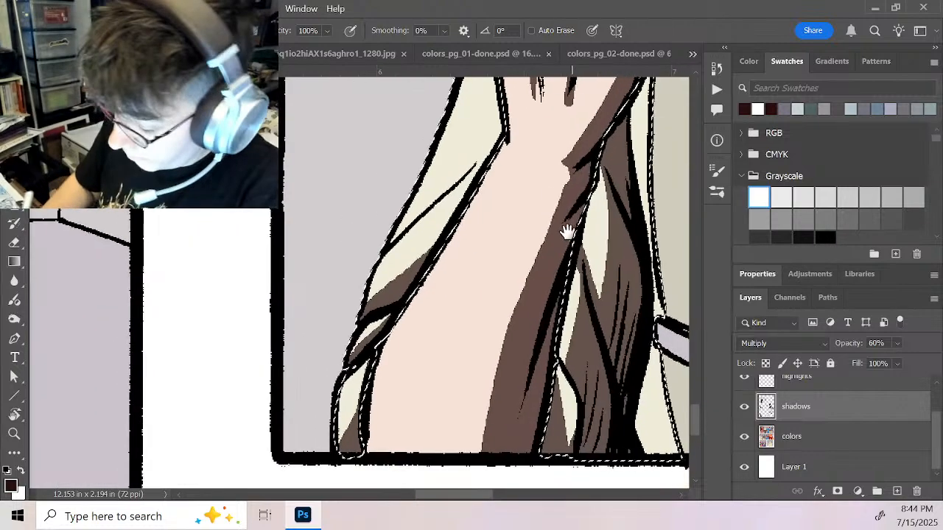
mouse_move(389, 245)
mouse_down()
mouse_move(526, 126)
mouse_move(507, 314)
mouse_up()
mouse_move(595, 267)
mouse_down()
mouse_move(416, 321)
mouse_move(463, 383)
mouse_up()
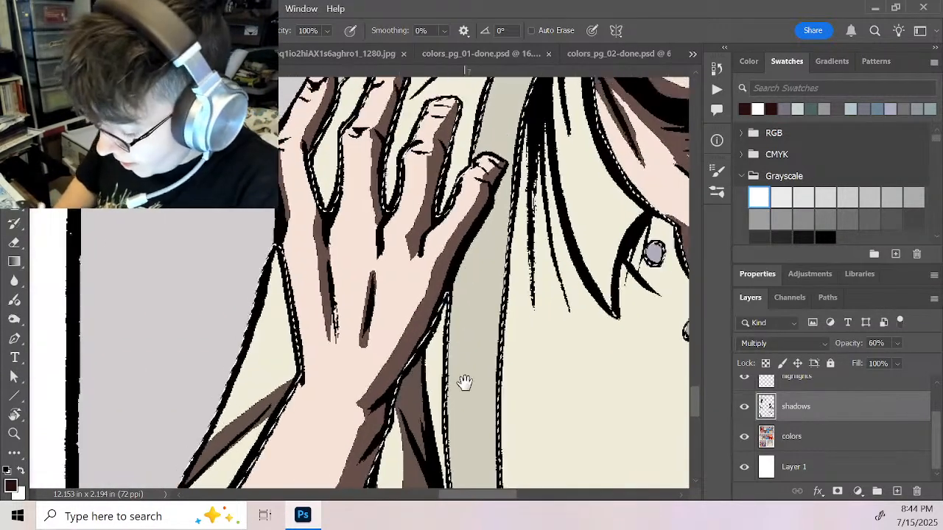
drag(465, 166, 465, 250)
drag(392, 249, 458, 175)
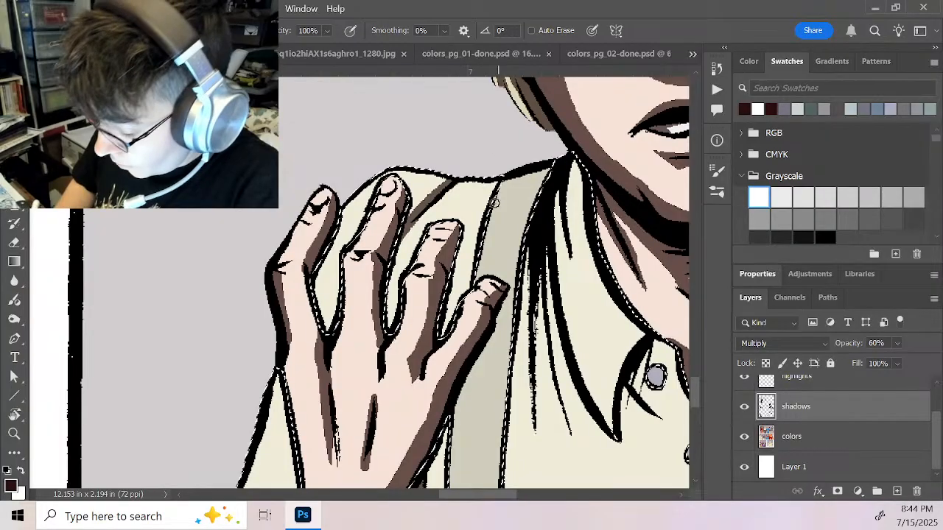
drag(477, 239, 460, 298)
drag(502, 187, 445, 334)
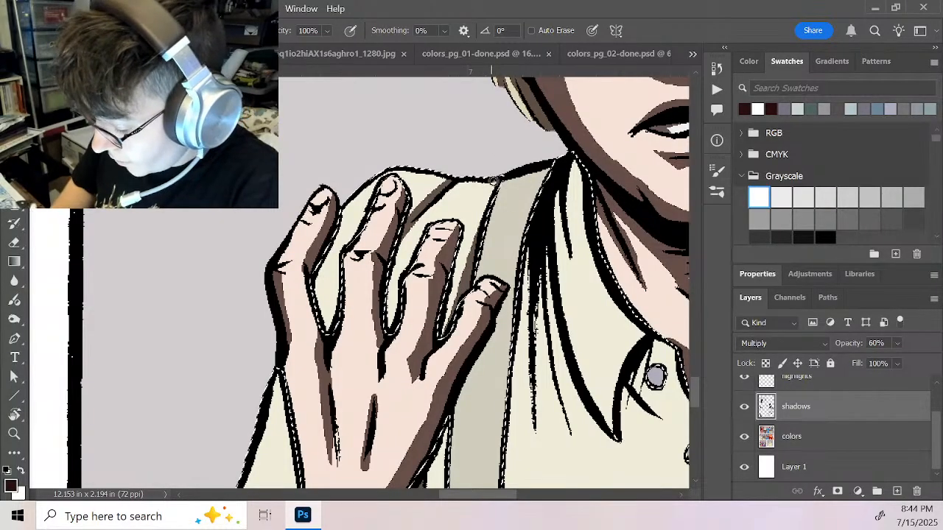
Extend the dark shadow along the suspender's outer edge past its clip to the shirt bottom, and undo the stray inner-side stroke
drag(496, 390, 509, 176)
drag(484, 296, 457, 153)
drag(473, 260, 477, 287)
drag(431, 267, 434, 334)
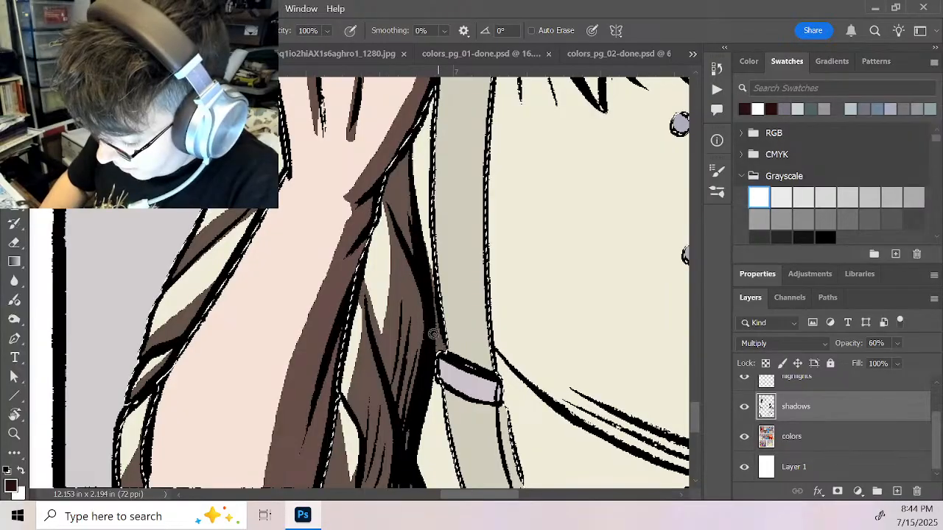
drag(441, 388, 457, 486)
drag(486, 417, 467, 307)
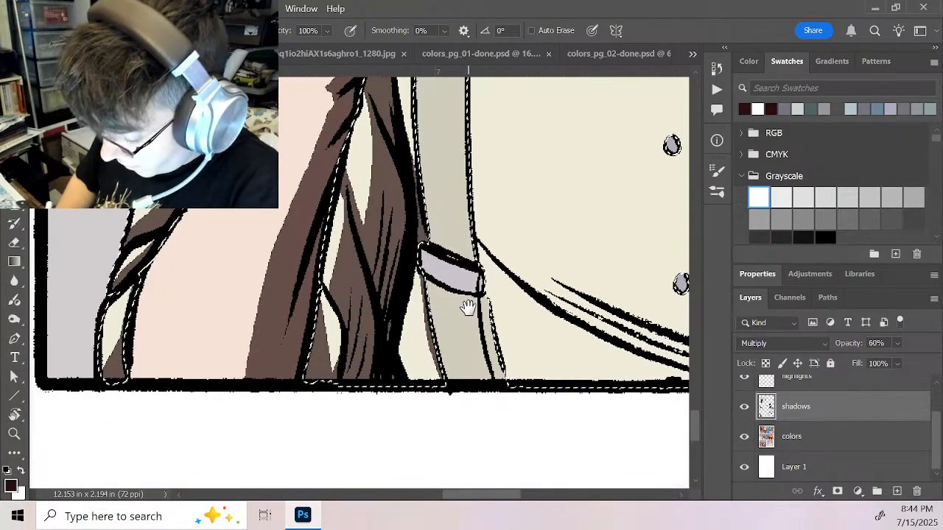
drag(423, 275, 443, 386)
mouse_move(394, 308)
mouse_down()
mouse_move(404, 362)
mouse_move(426, 368)
mouse_move(414, 348)
mouse_up()
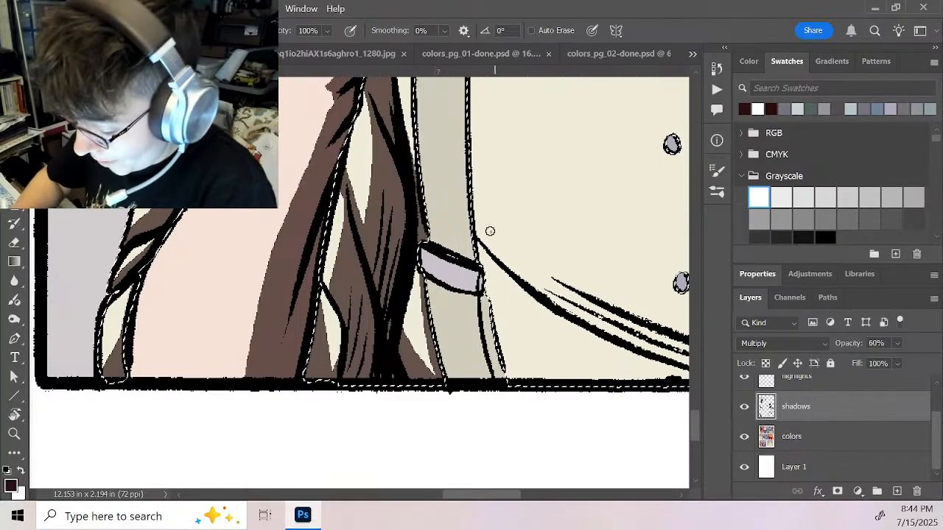
drag(488, 231, 477, 190)
key(ctrl+z)
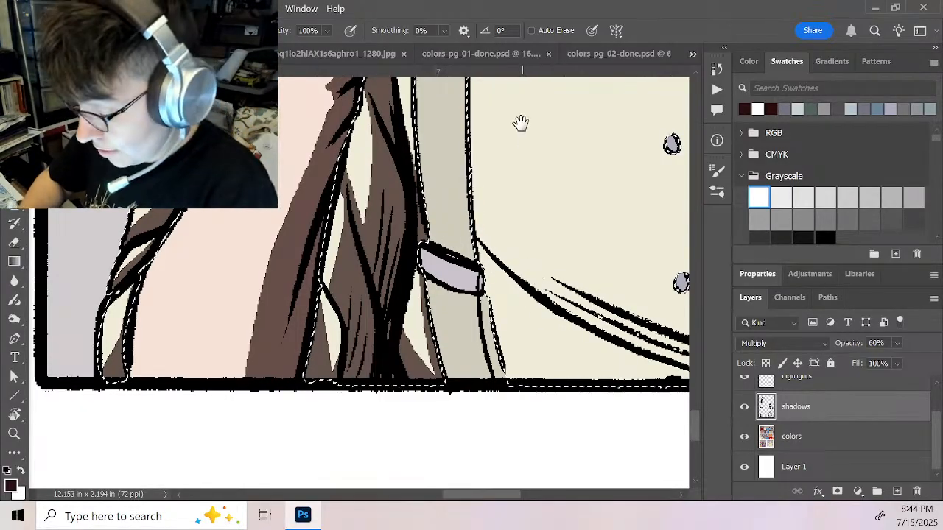
mouse_move(520, 122)
mouse_down()
mouse_move(488, 437)
mouse_move(437, 313)
mouse_move(404, 406)
mouse_up()
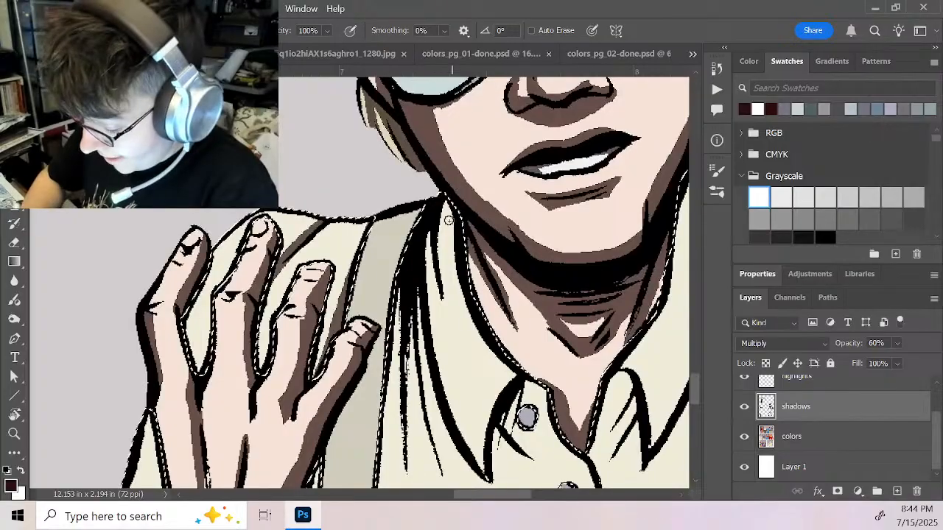
Paint a narrow dark shadow on the shirt front along the guitarist-side suspender's inner edge and over the lower diagonal belly folds
alt+click(483, 313)
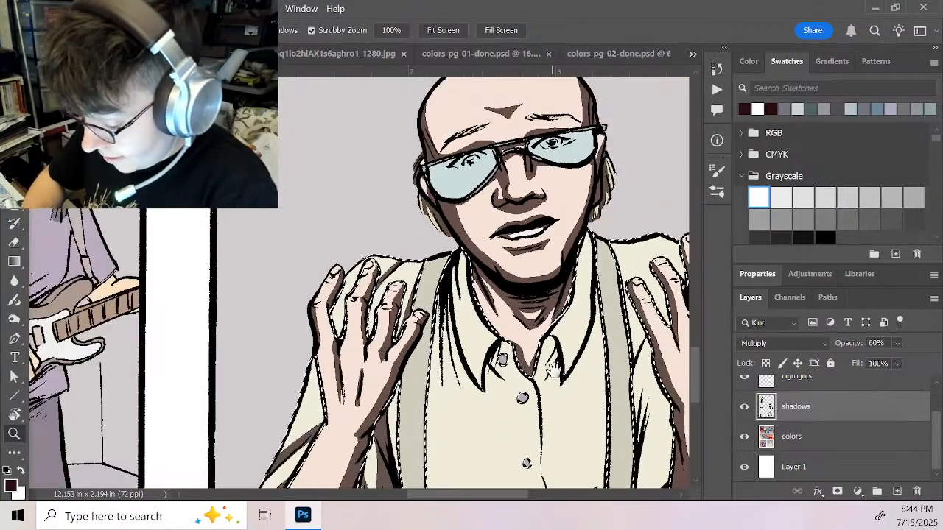
drag(554, 352, 471, 194)
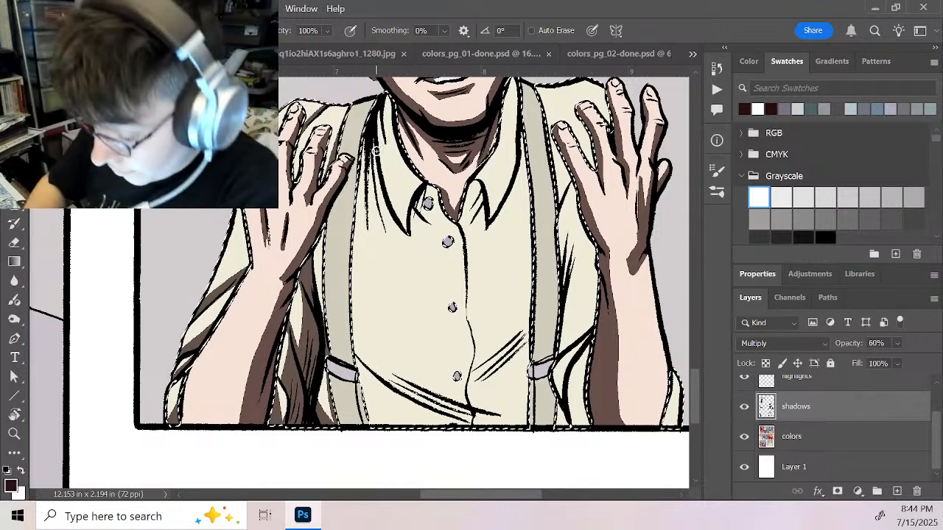
drag(364, 140, 354, 220)
mouse_move(361, 173)
mouse_down()
mouse_move(355, 325)
mouse_move(358, 366)
mouse_move(375, 370)
mouse_move(364, 398)
mouse_move(433, 414)
mouse_up()
mouse_move(374, 377)
mouse_down()
mouse_move(460, 422)
mouse_move(442, 410)
mouse_up()
drag(361, 362, 490, 426)
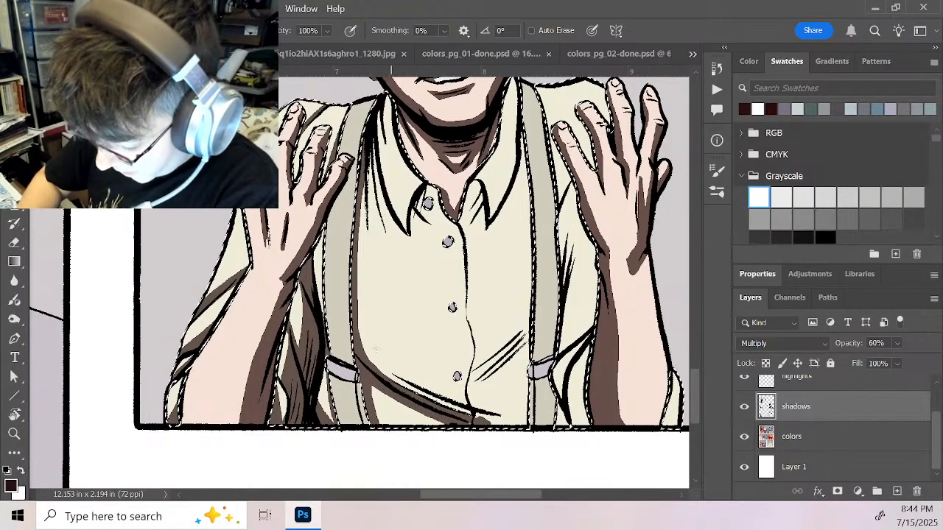
Widen the curved shadow beside the guitarist-side suspender and extend the belly fold shadow across the shirt bottom to the other suspender
drag(354, 270, 437, 408)
drag(358, 324, 442, 408)
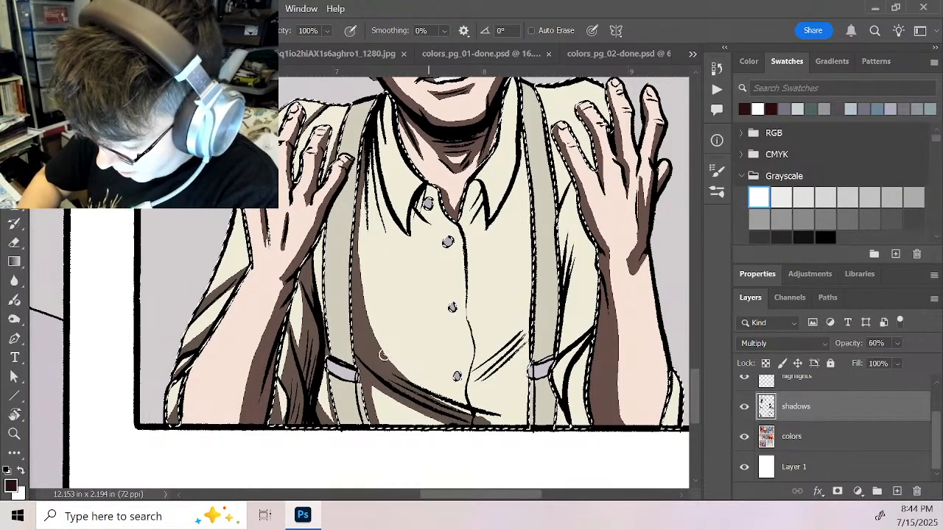
mouse_move(383, 355)
mouse_down()
mouse_move(514, 426)
mouse_move(483, 423)
mouse_move(517, 427)
mouse_up()
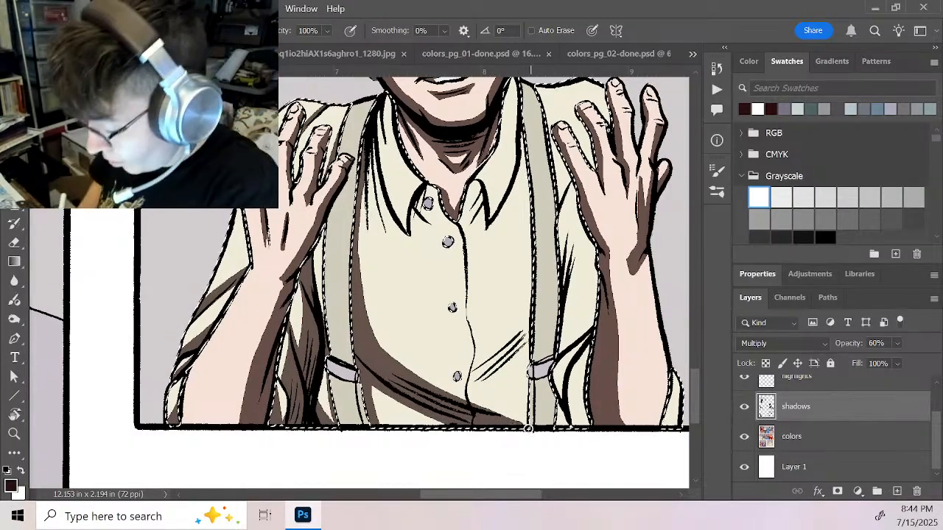
mouse_move(498, 418)
mouse_down()
mouse_move(533, 422)
mouse_move(535, 410)
mouse_up()
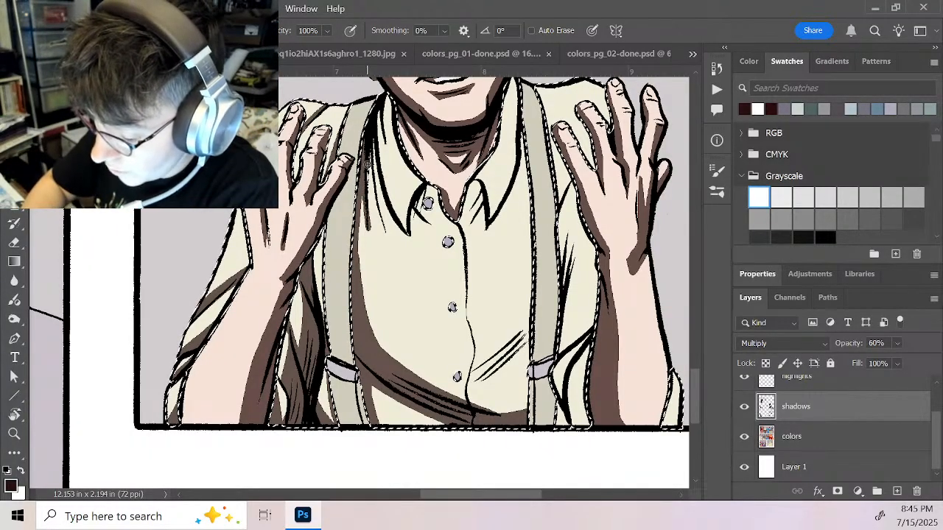
Paint dark shadows in the shirt folds beside the guitarist-side collar flap, under both collar points and beneath the shirt buttons
mouse_move(368, 163)
mouse_down()
mouse_move(370, 210)
mouse_move(370, 174)
mouse_move(381, 200)
mouse_move(375, 145)
mouse_move(403, 234)
mouse_up()
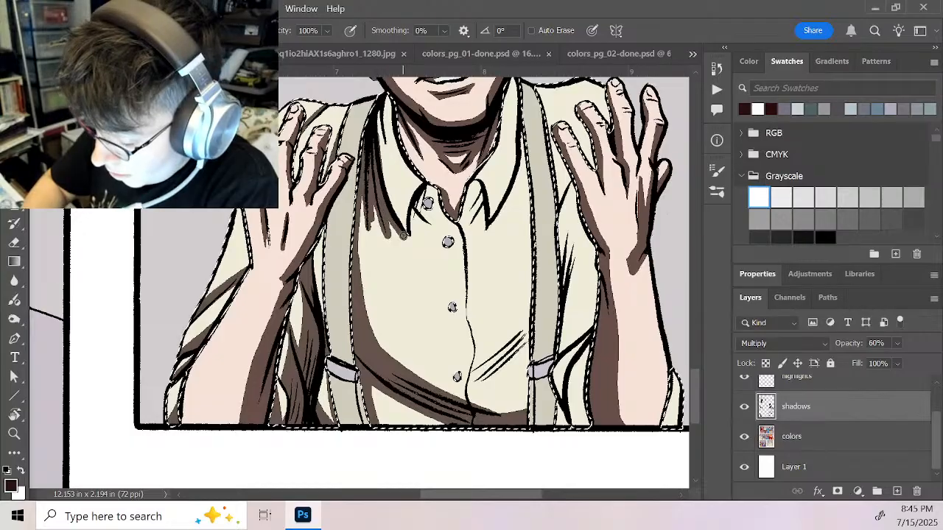
drag(380, 102, 384, 205)
drag(380, 103, 377, 172)
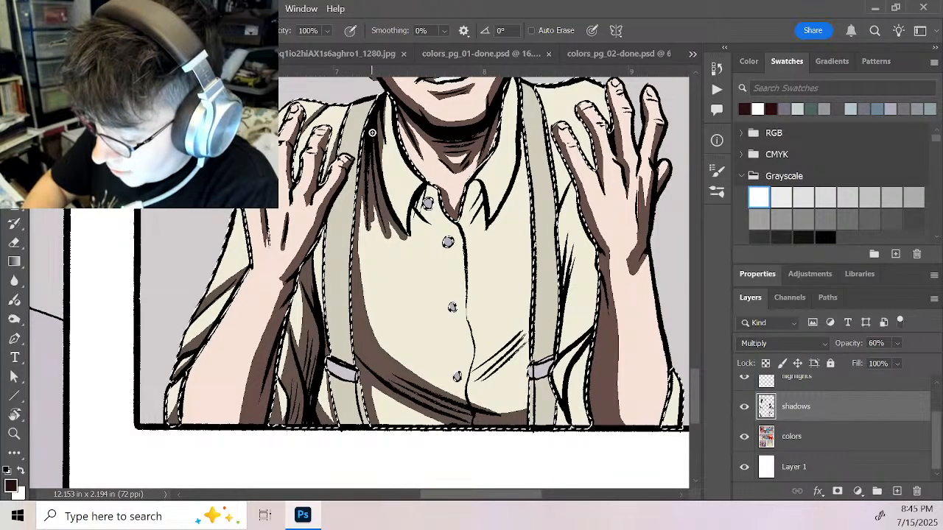
mouse_move(373, 132)
mouse_down()
mouse_move(396, 229)
mouse_move(408, 240)
mouse_move(425, 190)
mouse_up()
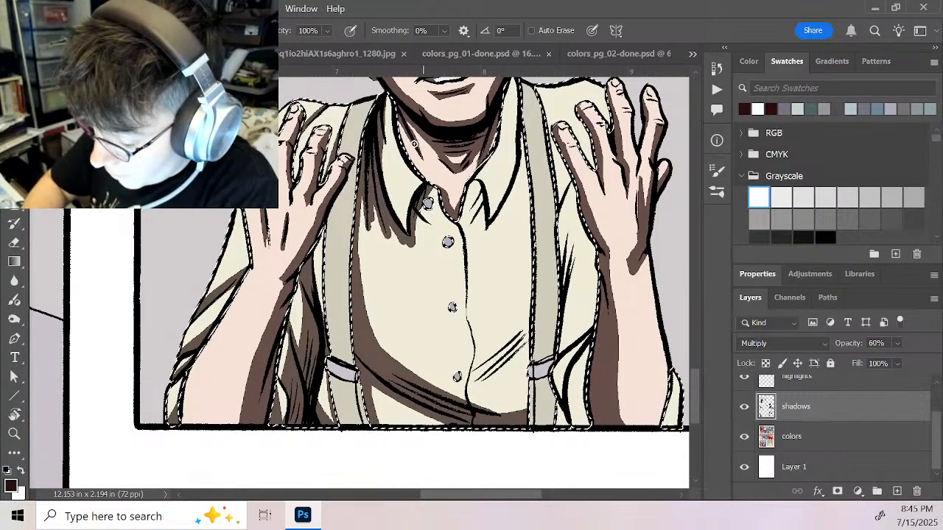
drag(378, 120, 402, 218)
drag(386, 176, 399, 218)
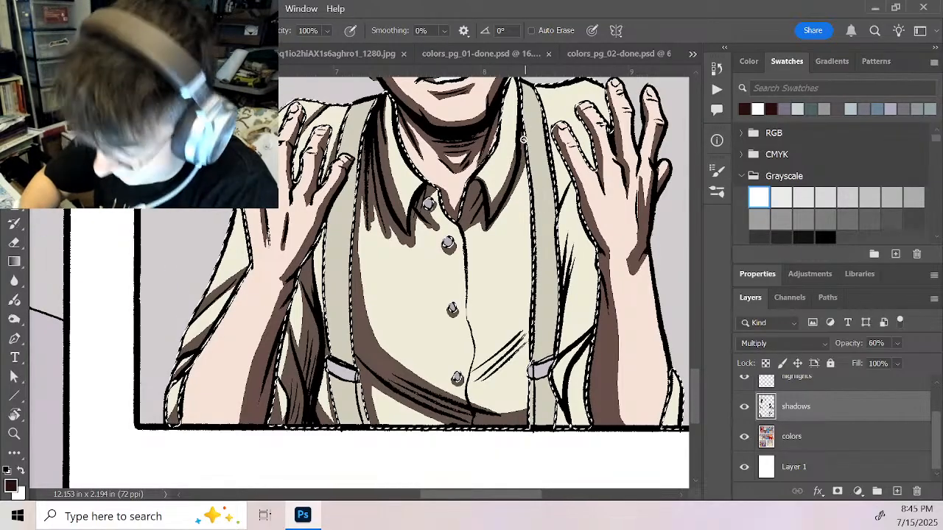
Paint dark shadows on the shirt front beside the far suspender, over the diagonal creases, along the bottom fold and down the button placket
mouse_move(525, 172)
mouse_down()
mouse_move(535, 275)
mouse_move(532, 266)
mouse_move(520, 319)
mouse_move(473, 374)
mouse_move(471, 401)
mouse_move(521, 342)
mouse_up()
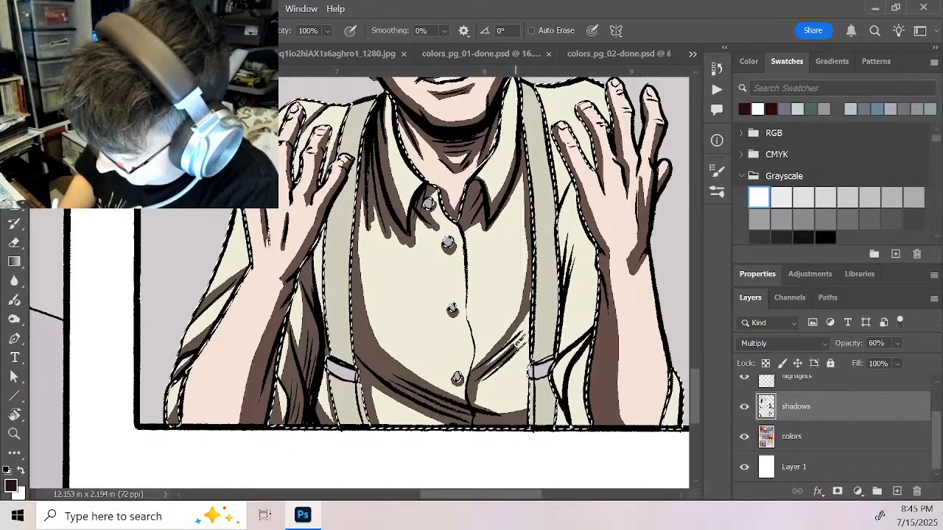
mouse_move(475, 385)
mouse_down()
mouse_move(534, 326)
mouse_move(487, 364)
mouse_up()
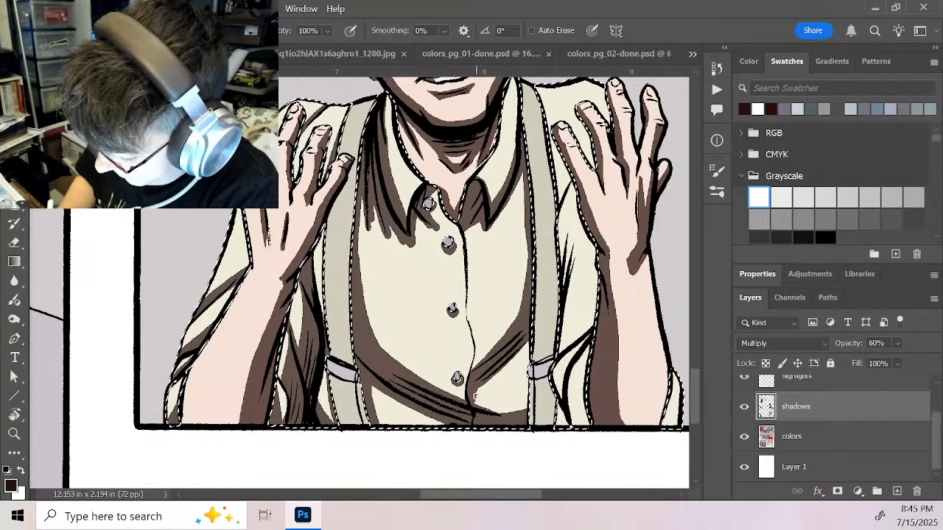
mouse_move(476, 397)
mouse_down()
mouse_move(476, 406)
mouse_move(528, 409)
mouse_up()
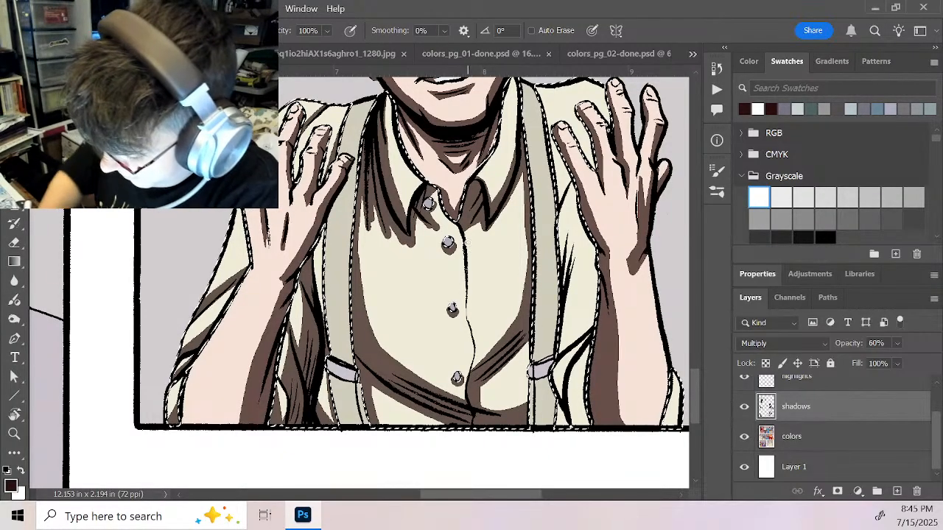
drag(464, 224, 476, 368)
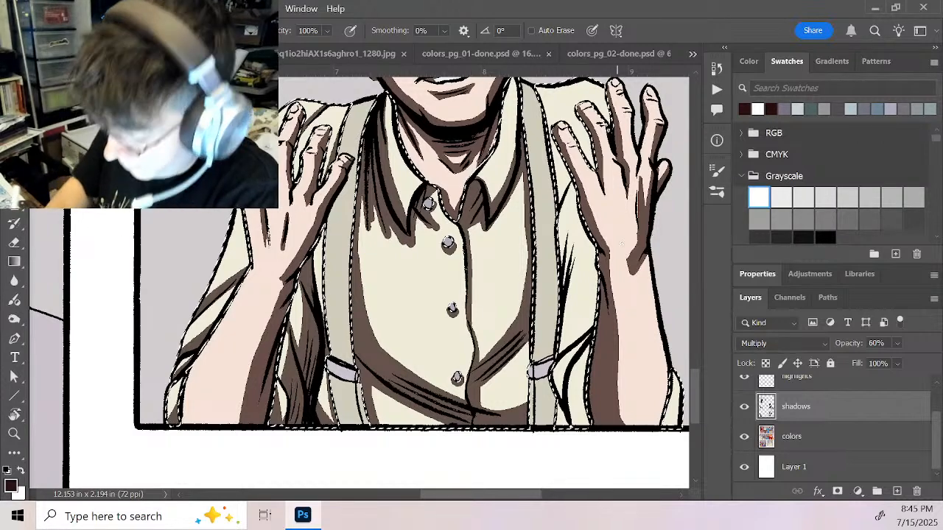
Paint dark shadows on the far sleeve between the suspender and raised hand, behind the fingers and down the upper arm folds
drag(553, 185, 590, 142)
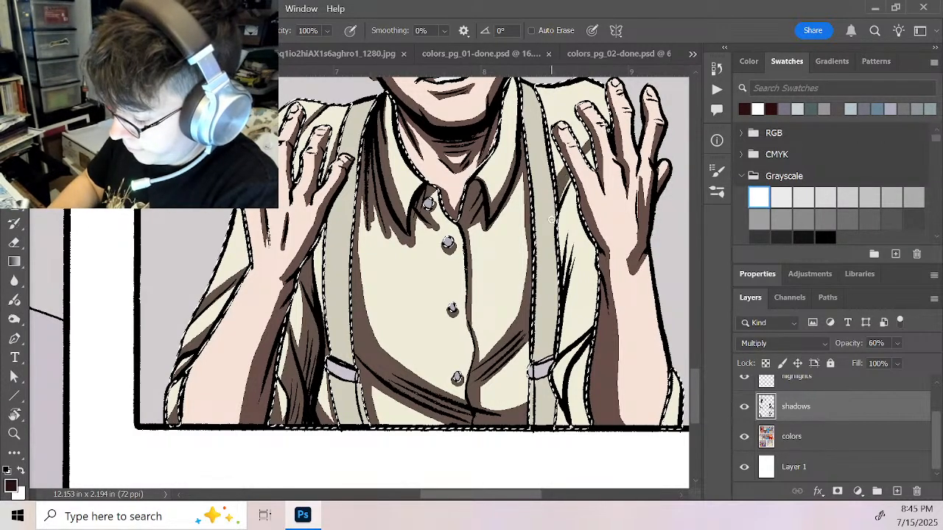
drag(552, 219, 581, 157)
mouse_move(556, 221)
mouse_down()
mouse_move(569, 273)
mouse_move(560, 217)
mouse_up()
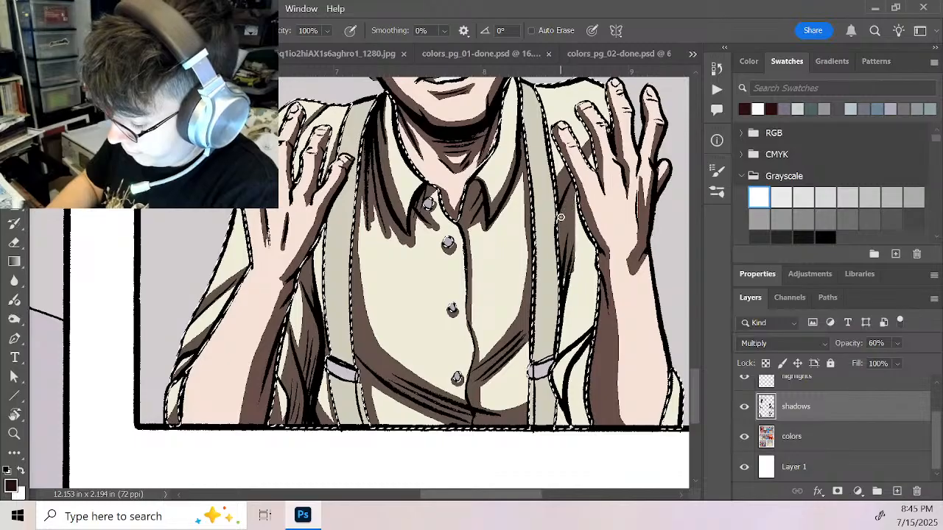
drag(595, 148, 561, 348)
drag(579, 248, 590, 327)
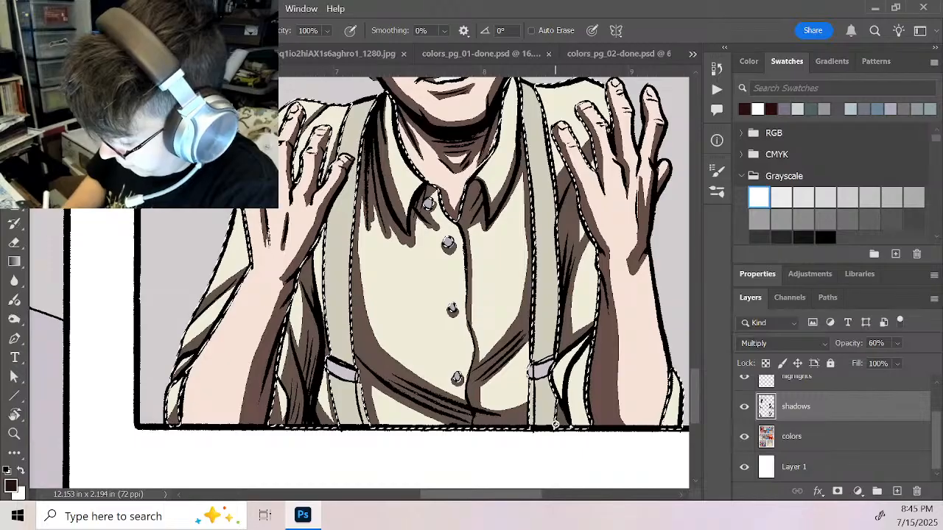
Paint dark shadows in the far sleeve's lower folds beside the suspender and on the cuff at the forearm's outer side
mouse_move(564, 351)
mouse_down()
mouse_move(559, 396)
mouse_move(561, 380)
mouse_move(580, 429)
mouse_up()
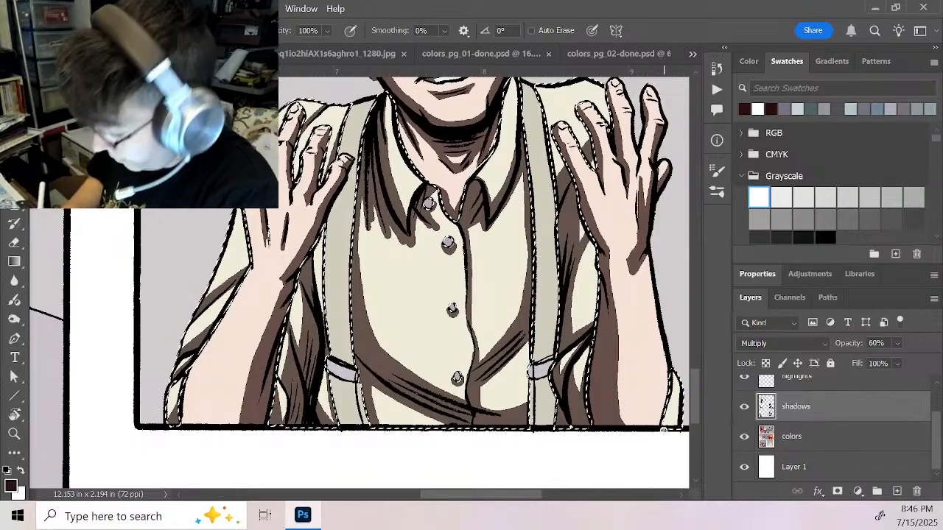
drag(663, 431, 553, 396)
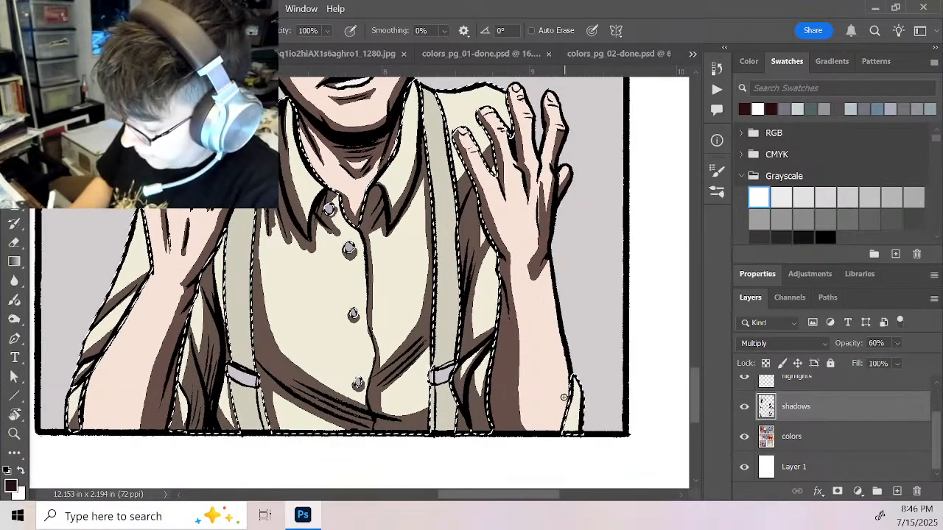
mouse_move(566, 429)
mouse_down()
mouse_move(575, 398)
mouse_move(572, 435)
mouse_up()
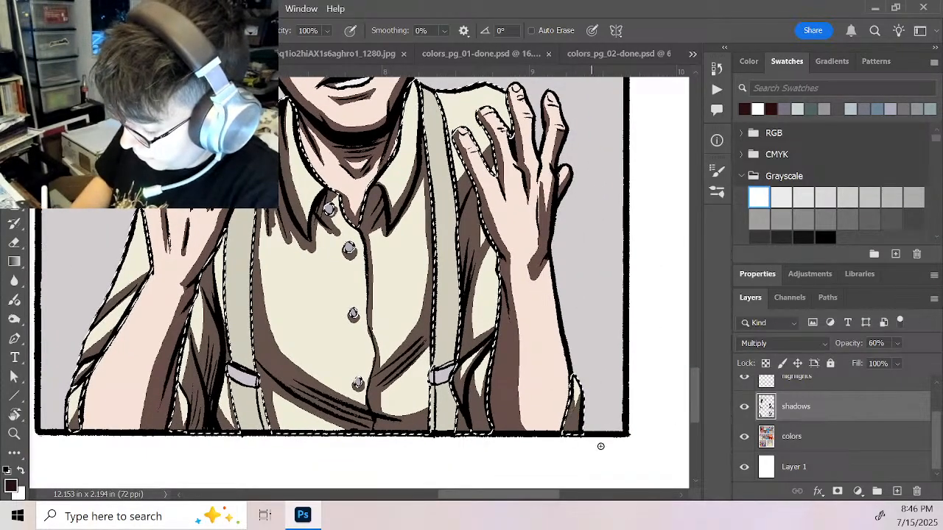
Switch the brush to white and trim the shadow ends of the shirt folds beside the guitarist-side collar flap into sharp points
drag(612, 361, 626, 406)
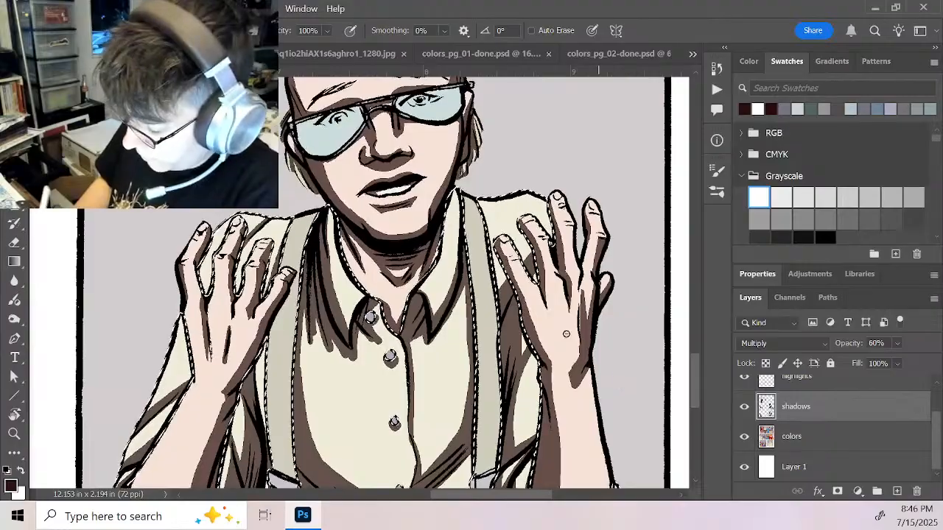
key(z)
click(329, 352)
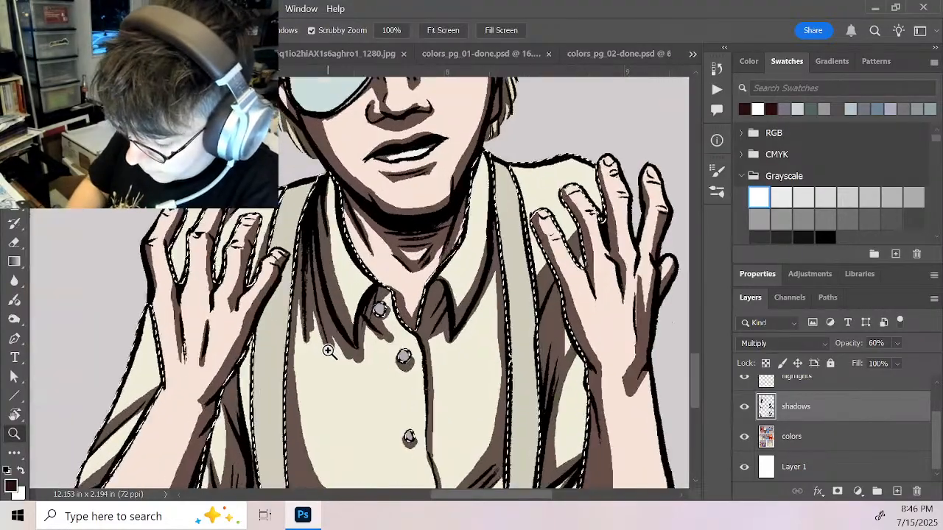
click(329, 351)
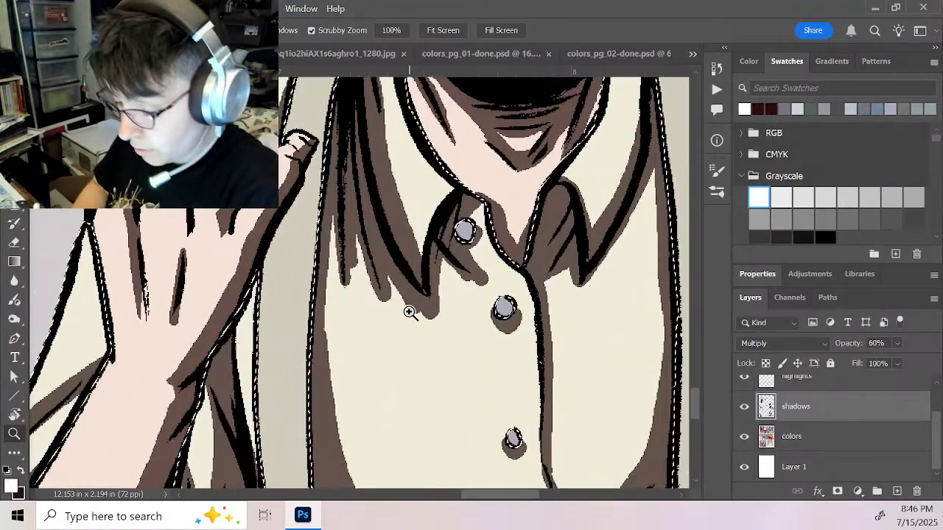
key(b)
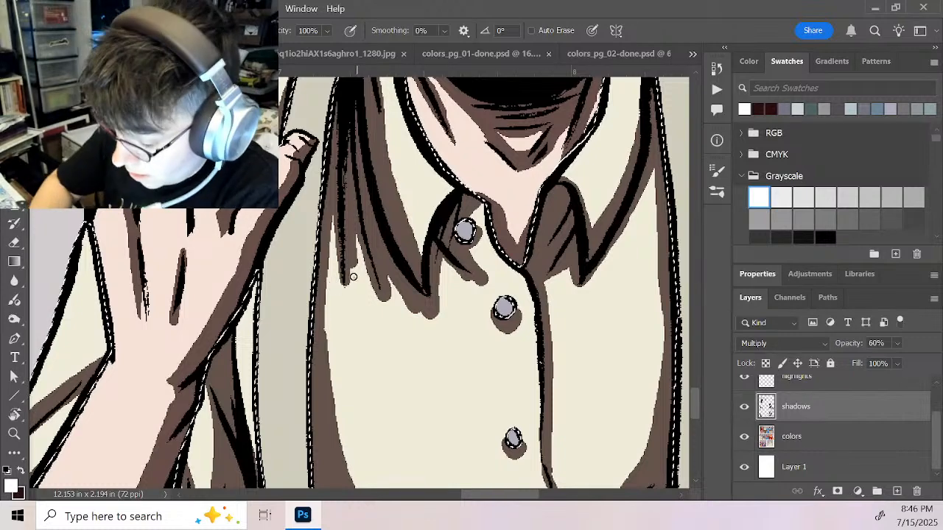
mouse_move(353, 277)
mouse_down()
mouse_move(351, 258)
mouse_move(357, 289)
mouse_up()
mouse_move(350, 253)
mouse_down()
mouse_move(378, 299)
mouse_move(390, 274)
mouse_move(395, 286)
mouse_up()
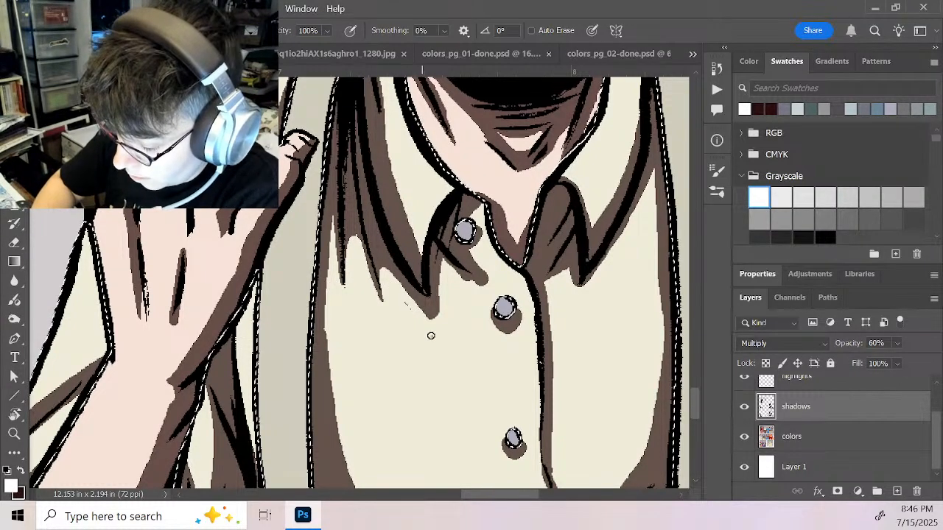
Trim the shadows under the guitarist-side collar point, at the crease by the top button and beneath the lower buttons with white
mouse_move(439, 263)
mouse_down()
mouse_move(436, 318)
mouse_move(491, 292)
mouse_up()
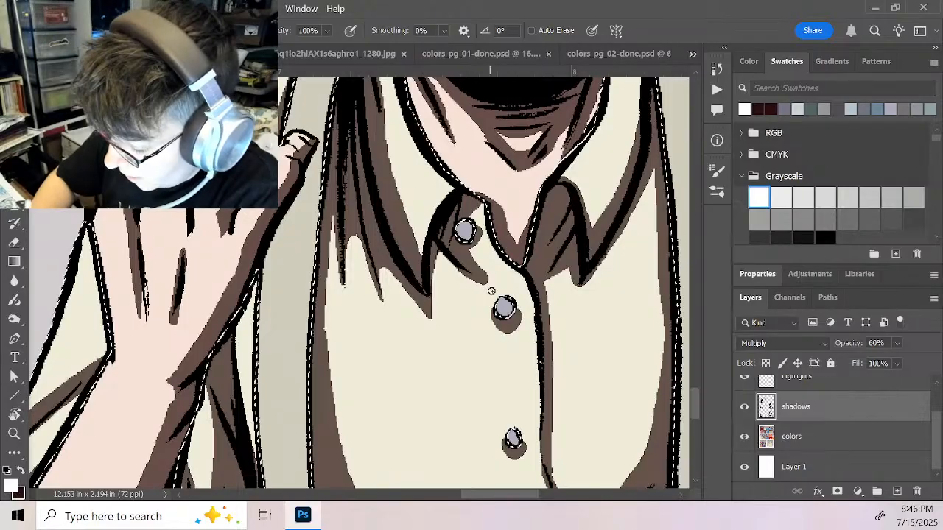
drag(479, 223, 487, 279)
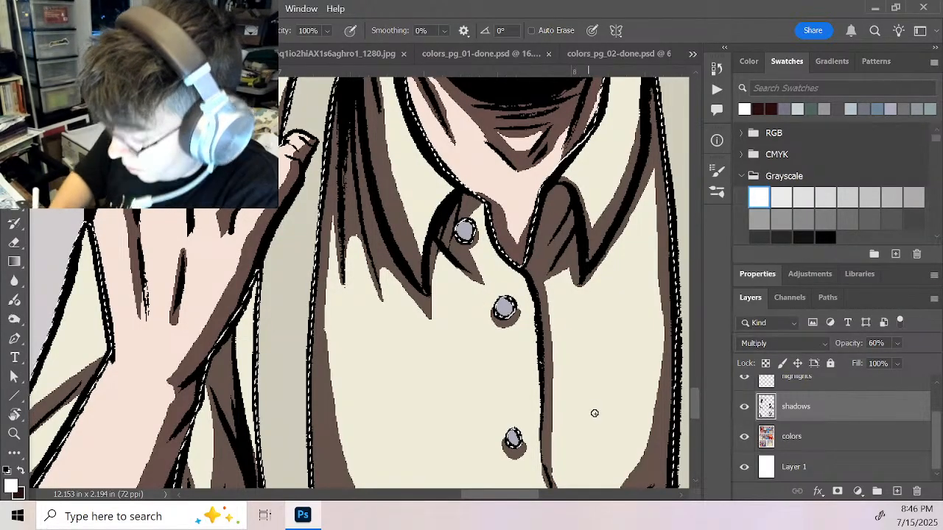
drag(594, 284, 594, 262)
scroll(594, 262, down, 3)
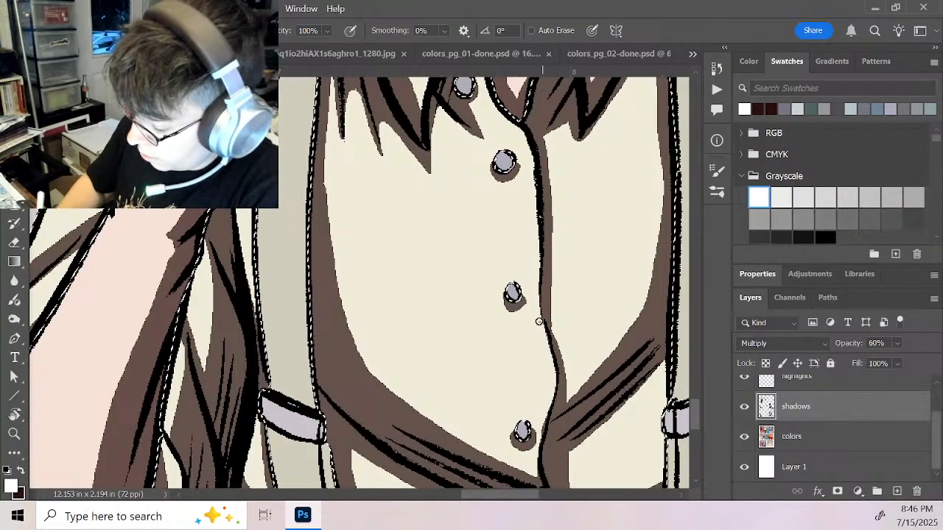
drag(578, 387, 535, 303)
Select the suspenders by color from the colors layer and paint their sections below the clips dark on the shadows layer
key(z)
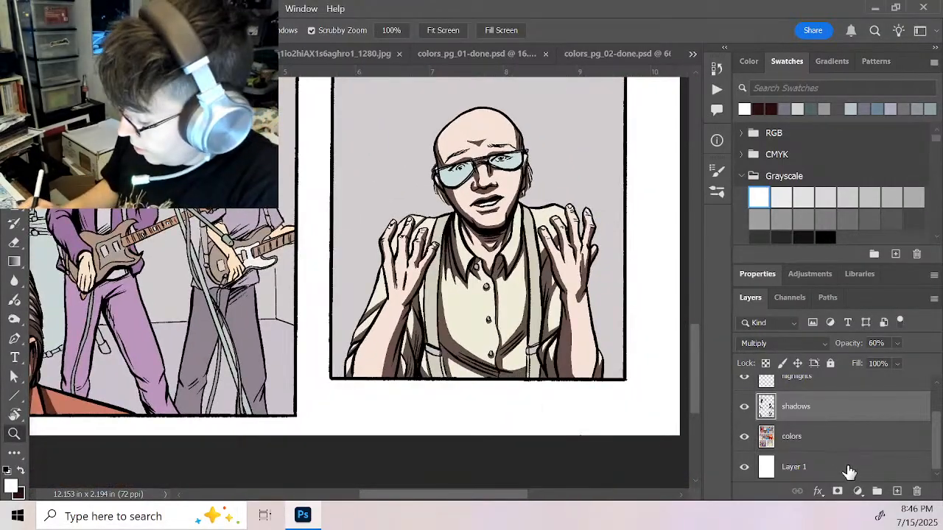
click(845, 446)
key(w)
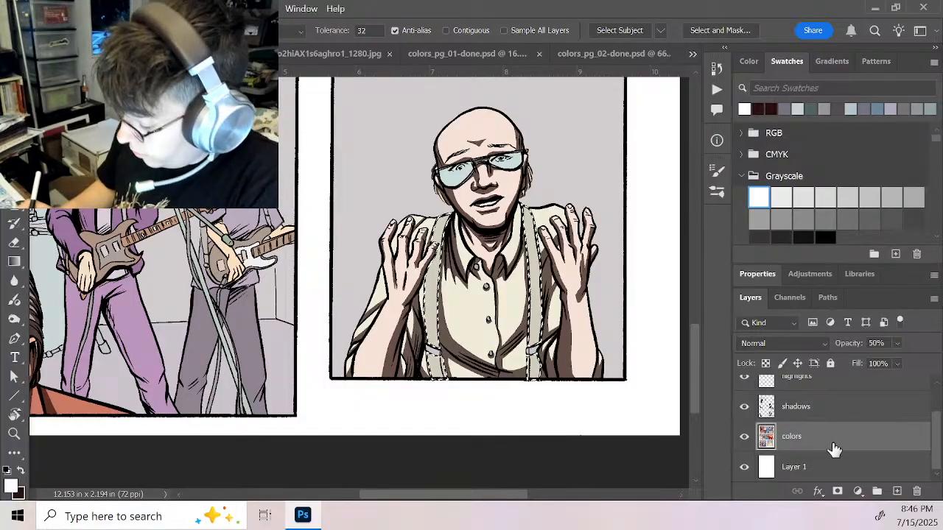
shift+click(536, 347)
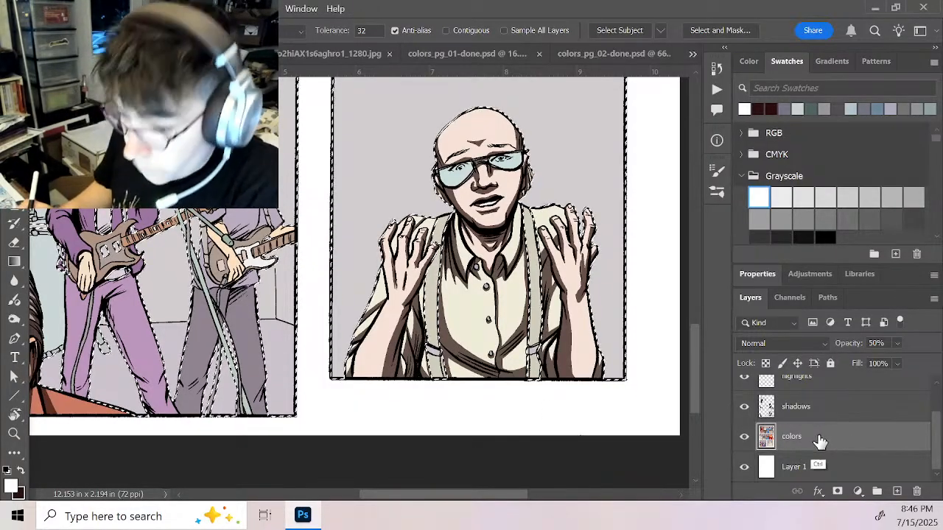
key(ctrl+z)
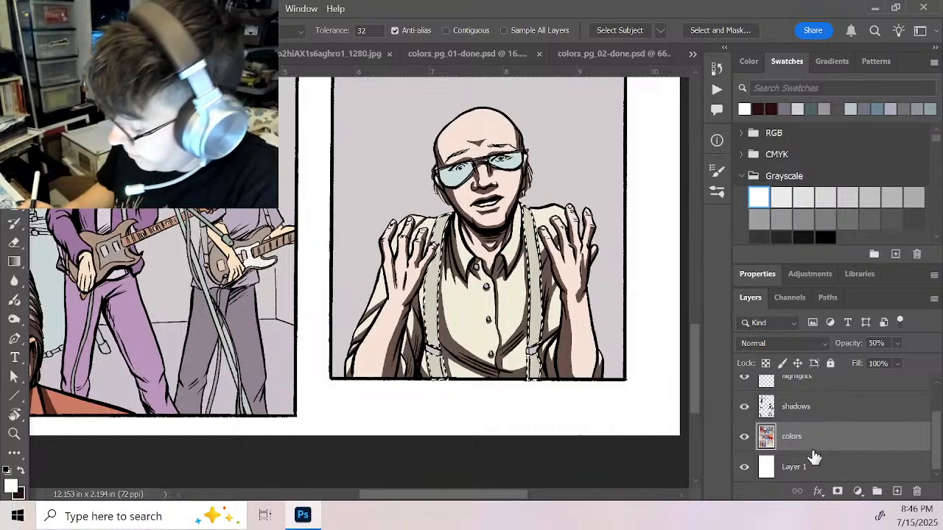
click(839, 414)
key(x)
key(b)
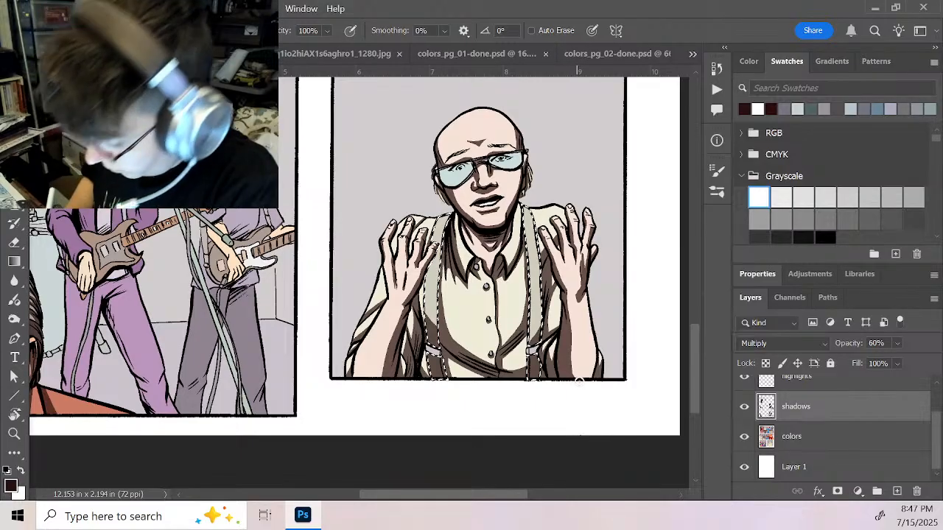
Paint dark shadow strips along the edges of both suspenders above the clips on the man raising his hands
key(z)
click(483, 342)
click(491, 337)
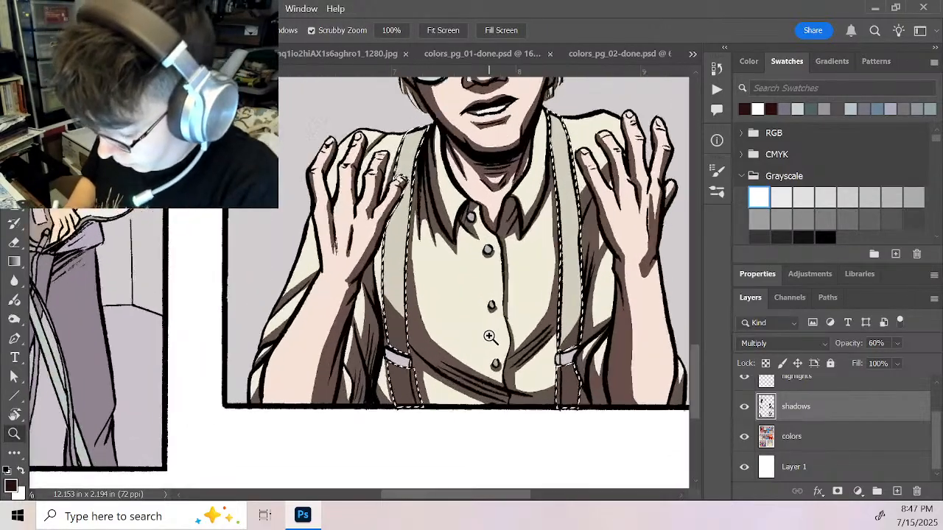
drag(441, 158, 419, 250)
key(b)
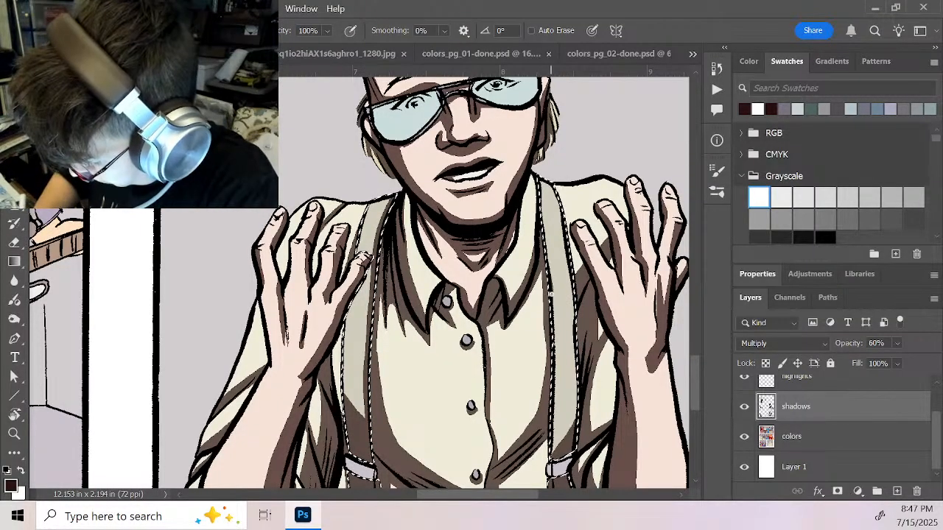
drag(546, 198, 557, 385)
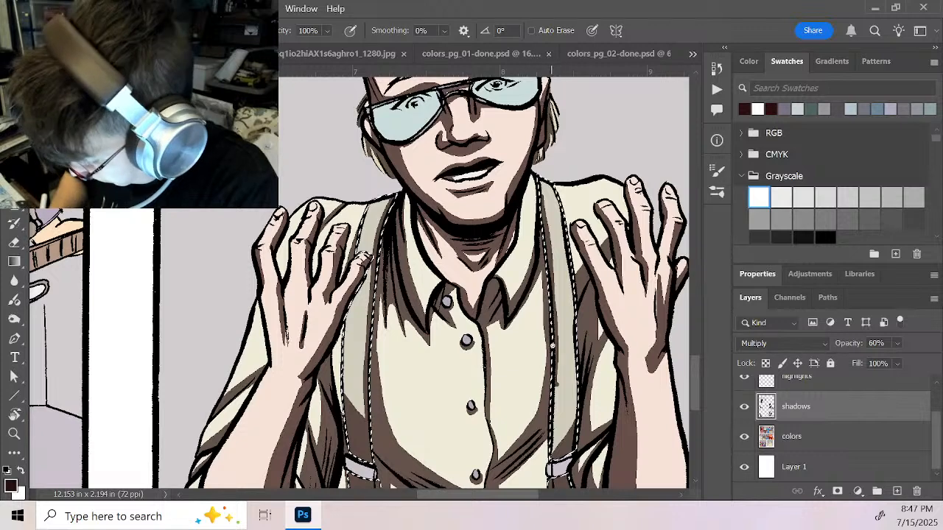
mouse_move(553, 345)
mouse_down()
mouse_move(553, 418)
mouse_move(593, 181)
mouse_up()
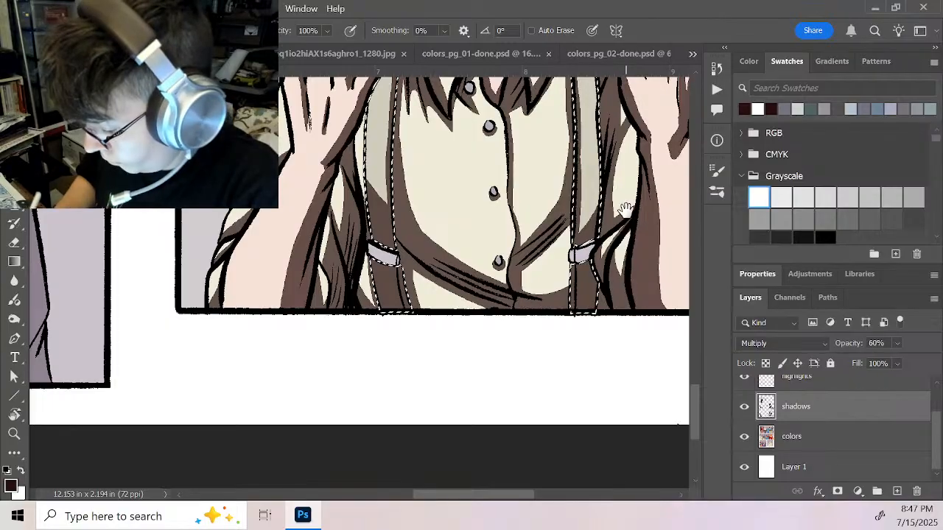
Paint shadows along both suspenders in the table panel and on the gray patch of the torn napkin
drag(625, 210, 571, 466)
key(z)
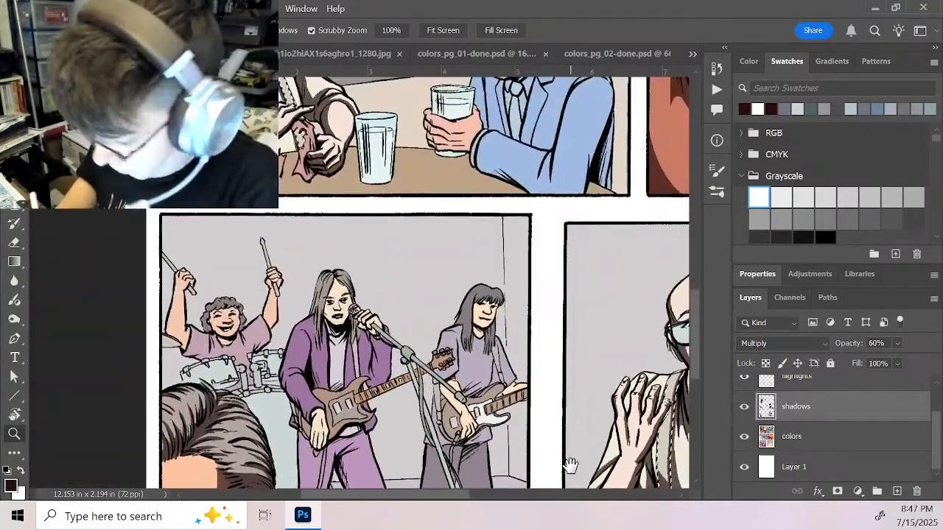
drag(597, 202, 607, 415)
drag(263, 330, 413, 328)
key(b)
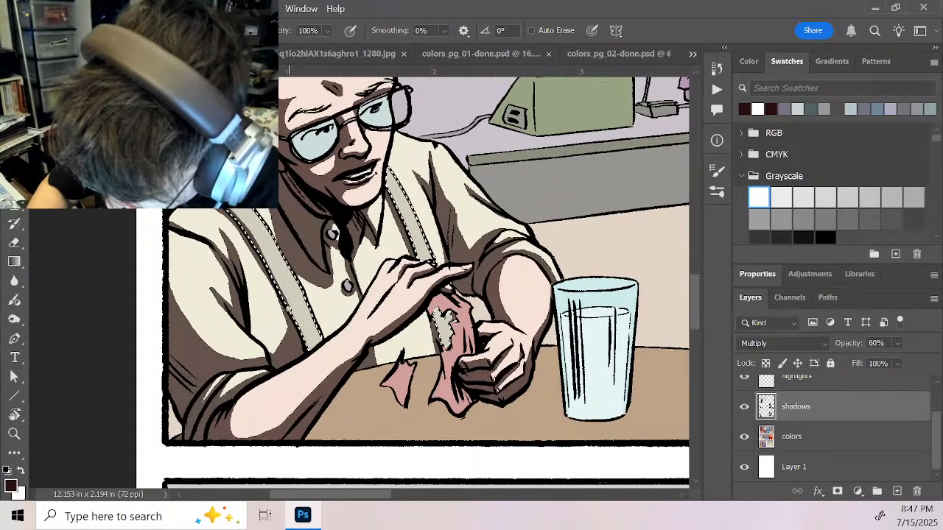
drag(260, 248, 316, 346)
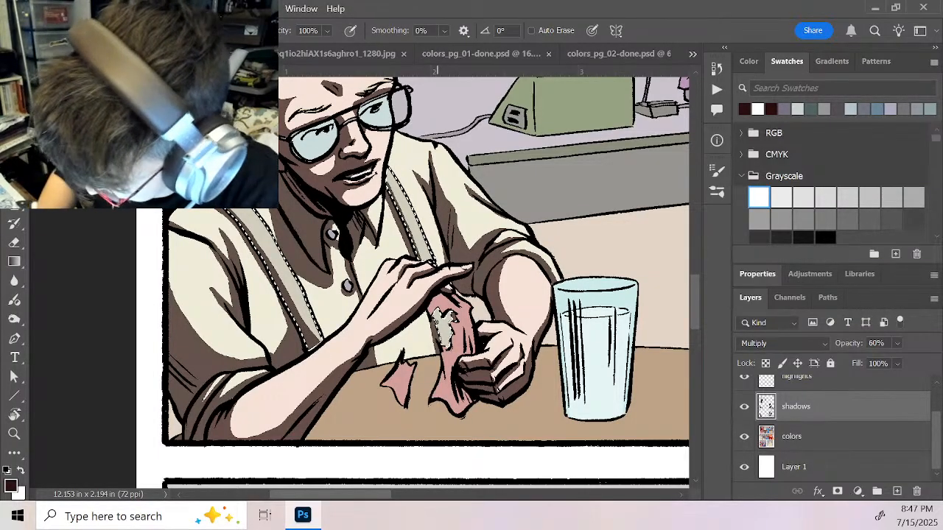
drag(436, 322, 435, 343)
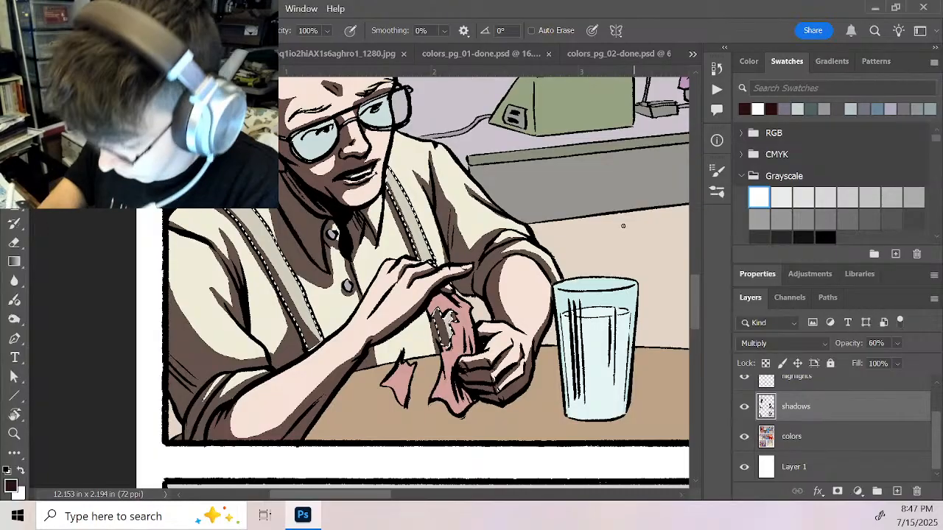
Select the gray of the belt buckle and buttons by color from the colors layer, and return to the shadows layer
drag(609, 186, 444, 374)
drag(511, 241, 516, 413)
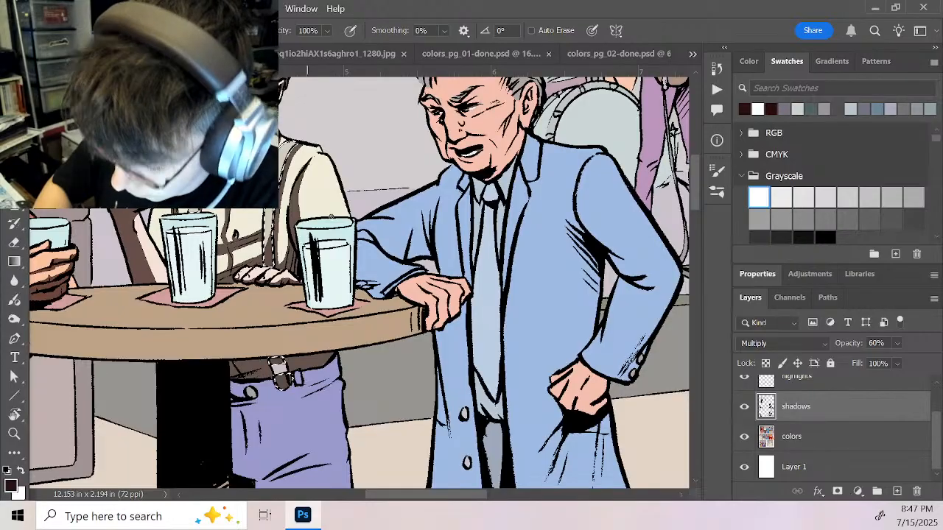
click(795, 439)
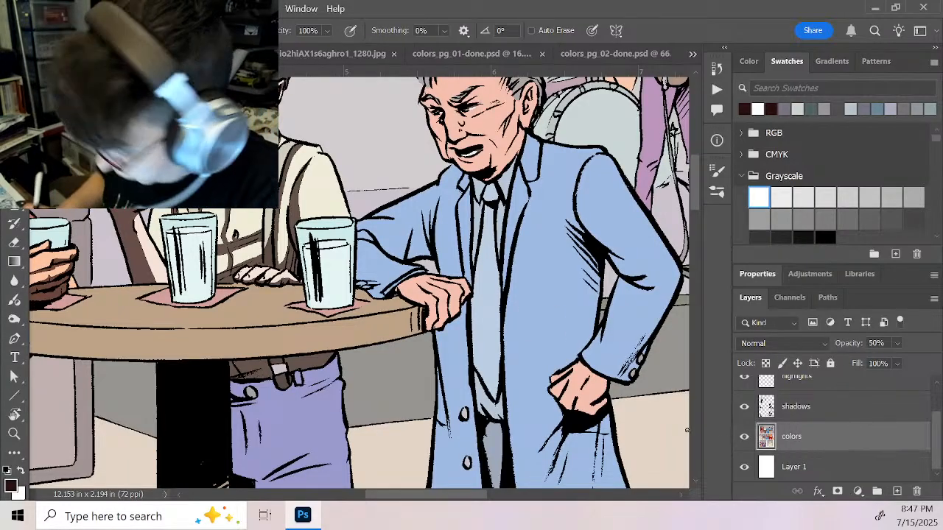
key(w)
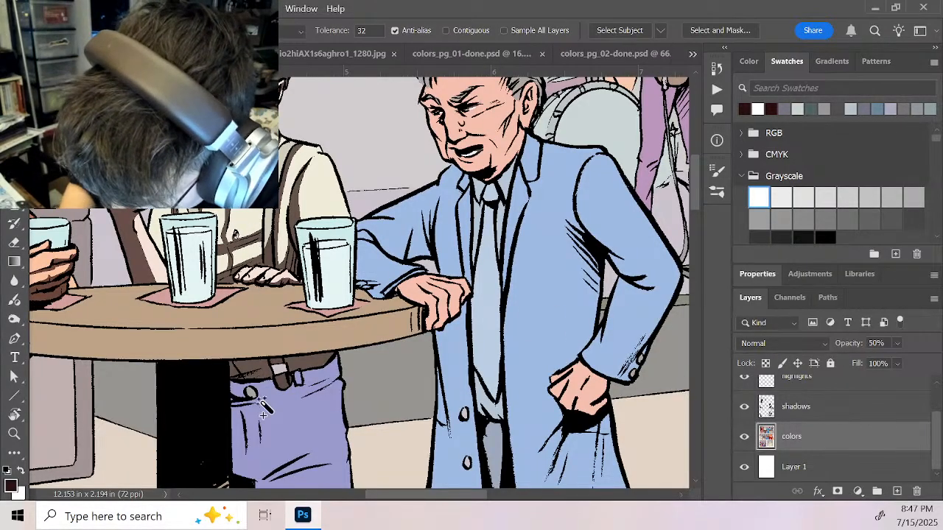
click(424, 416)
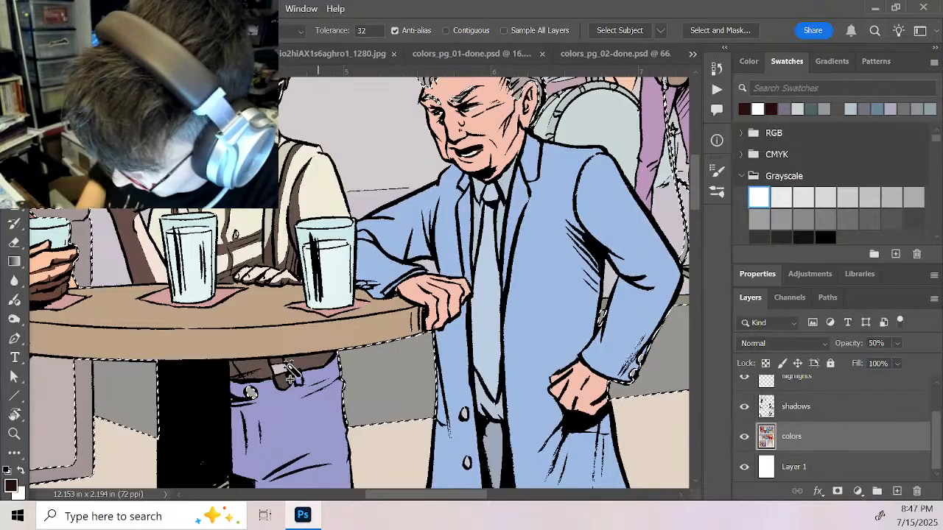
click(814, 410)
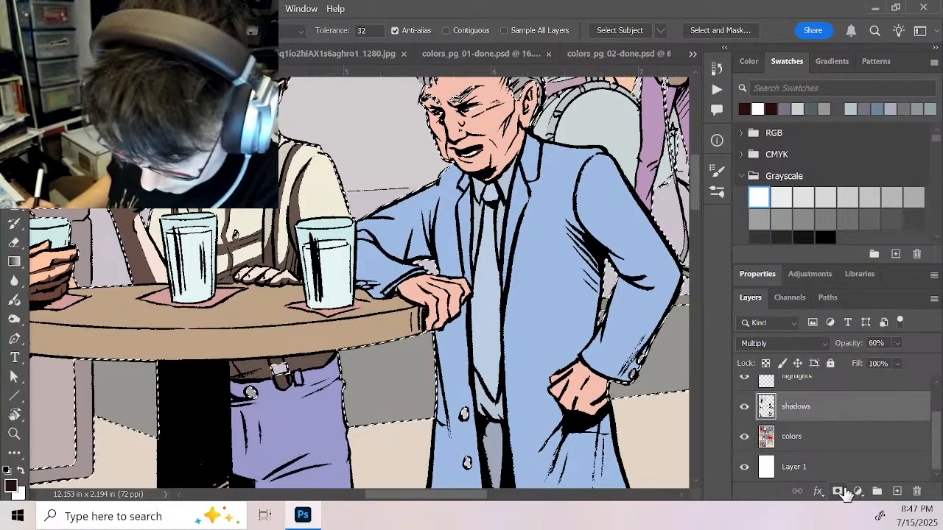
Paint dark shadows on the belt buckle and jeans button of the man standing behind the round table
key(z)
click(232, 206)
key(b)
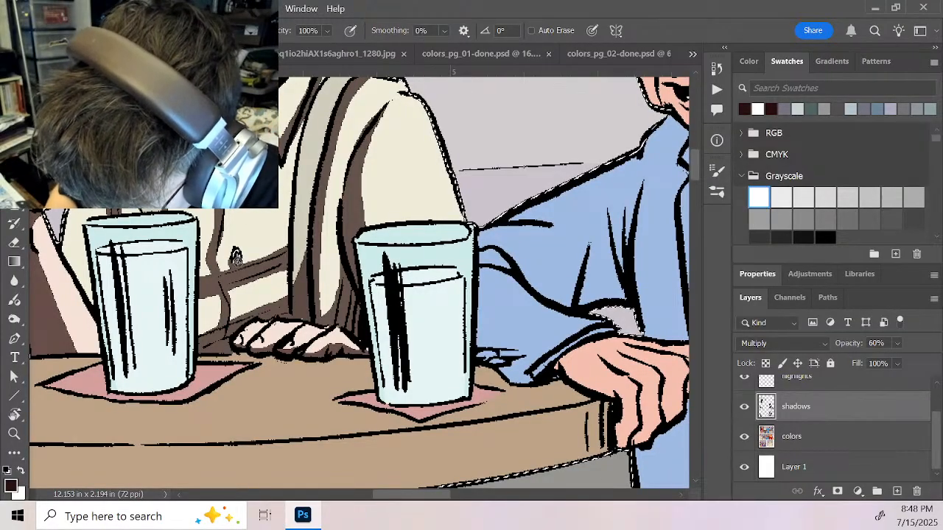
drag(325, 293, 357, 39)
mouse_move(340, 270)
mouse_down()
mouse_move(371, 280)
mouse_move(342, 270)
mouse_up()
drag(291, 329, 304, 326)
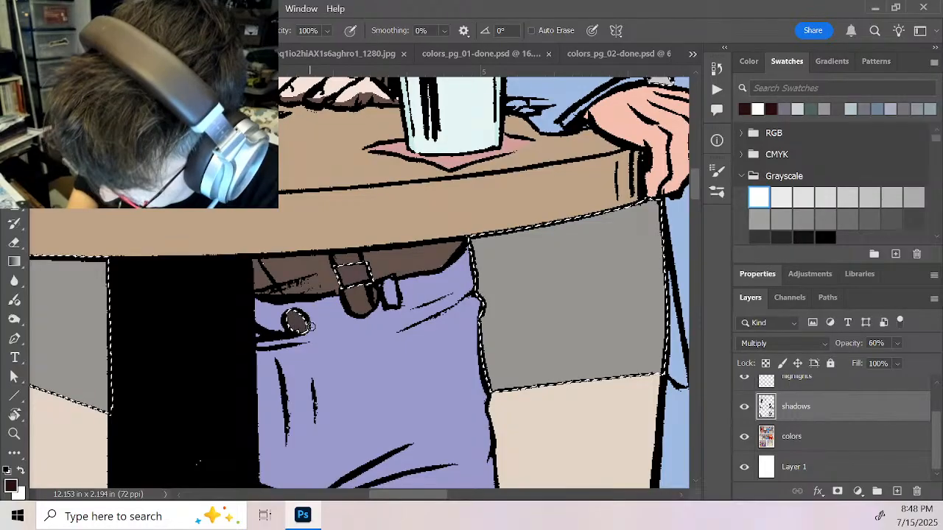
Paint shadows on the bald man's shirt buttons in the panel where he tears the napkin
key(z)
alt+click(388, 360)
alt+click(394, 368)
alt+click(409, 374)
alt+click(427, 376)
drag(509, 469, 391, 110)
drag(238, 329, 521, 243)
click(327, 295)
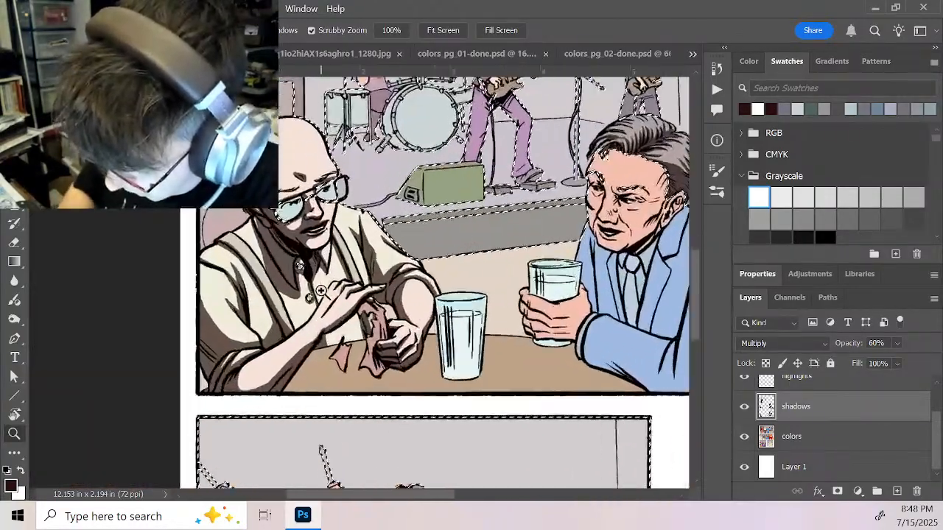
click(327, 294)
click(327, 295)
key(b)
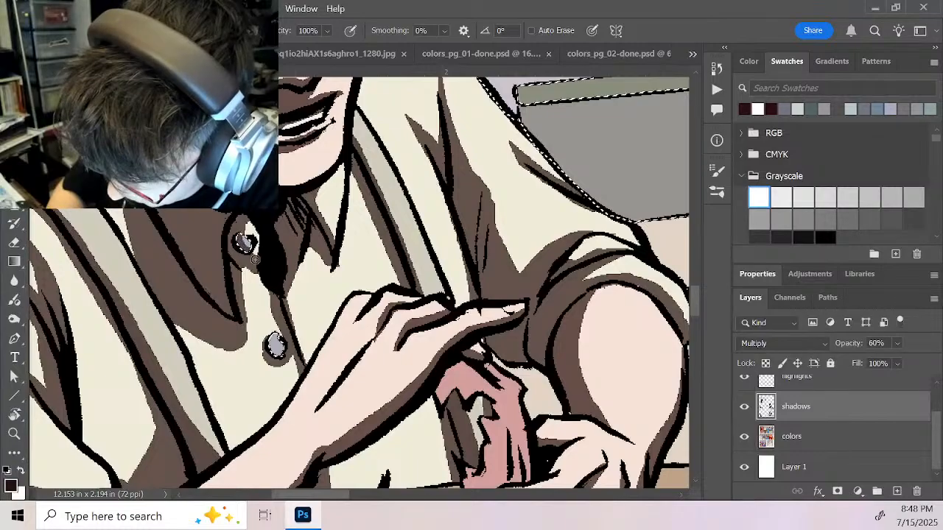
Paint shadows on the upper shirt buttons of the man raising his hands
key(z)
alt+click(386, 373)
alt+click(394, 368)
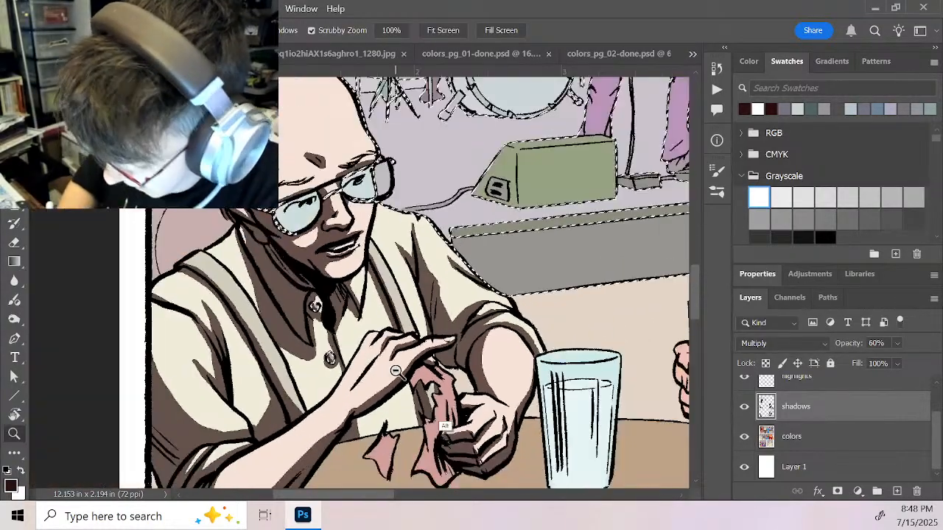
alt+click(424, 376)
alt+click(461, 384)
drag(590, 446, 195, 240)
drag(265, 328, 501, 110)
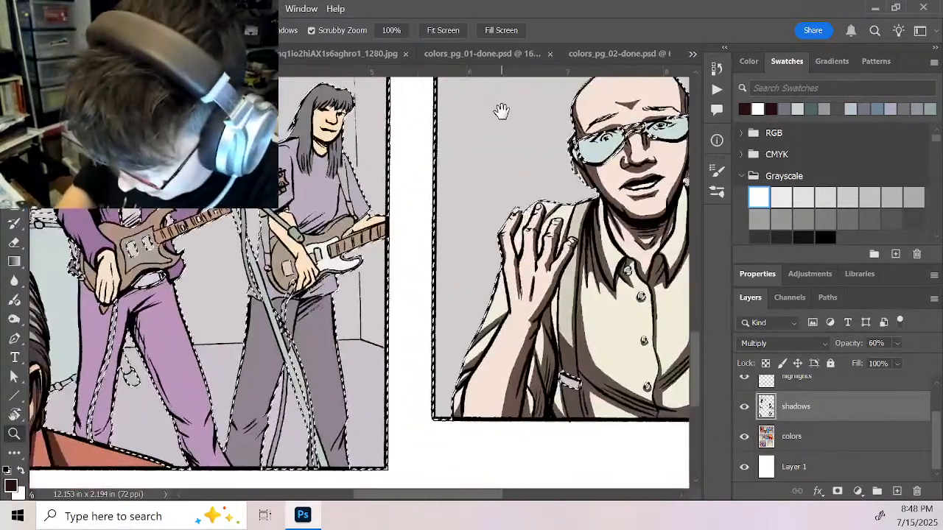
drag(627, 311, 515, 322)
click(514, 322)
click(514, 288)
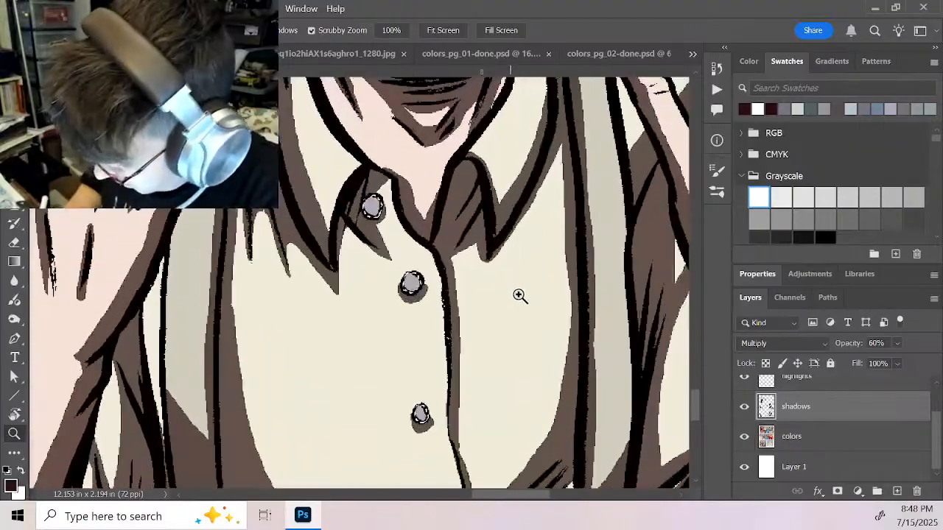
key(b)
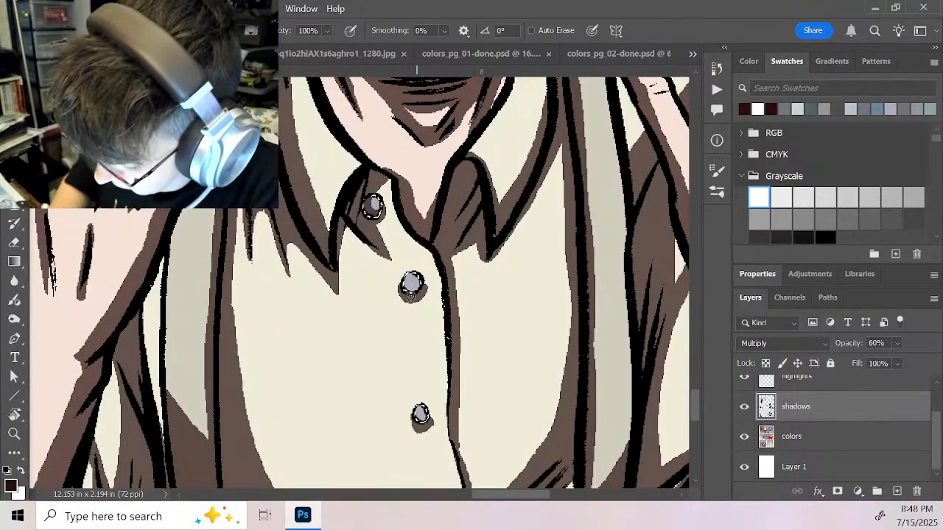
Paint shadows on the lower shirt buttons and both suspender clips, and clear the selection
drag(484, 447, 461, 192)
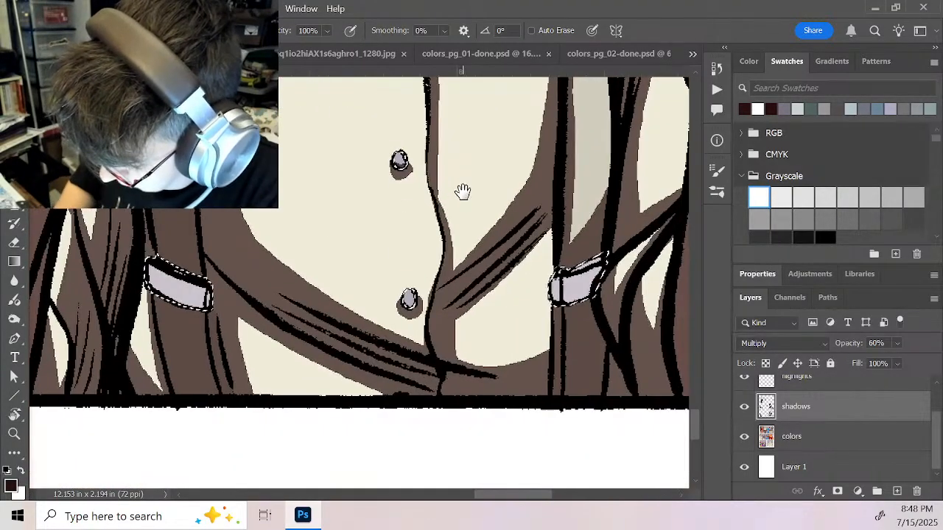
mouse_move(153, 271)
mouse_down()
mouse_move(166, 303)
mouse_move(169, 285)
mouse_move(202, 277)
mouse_up()
drag(478, 351, 261, 369)
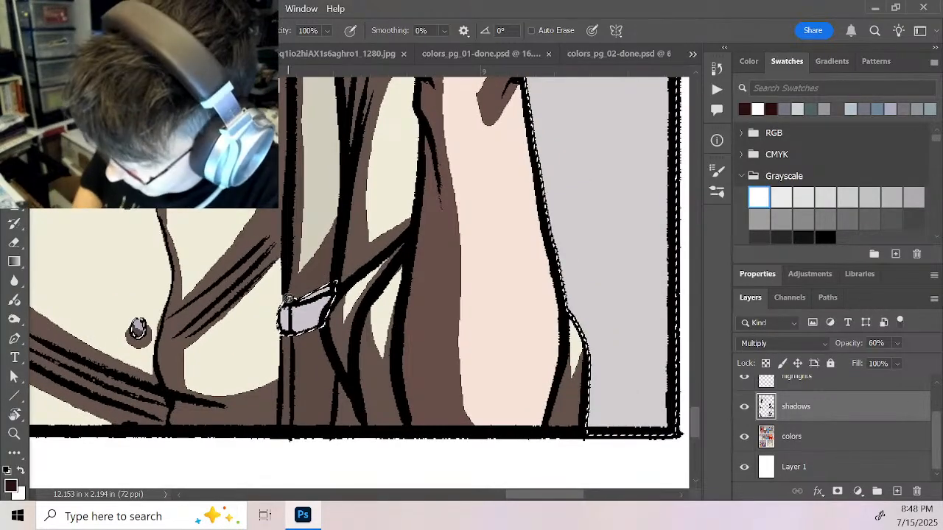
mouse_move(289, 298)
mouse_down()
mouse_move(295, 333)
mouse_move(322, 285)
mouse_move(325, 312)
mouse_move(286, 310)
mouse_up()
key(z)
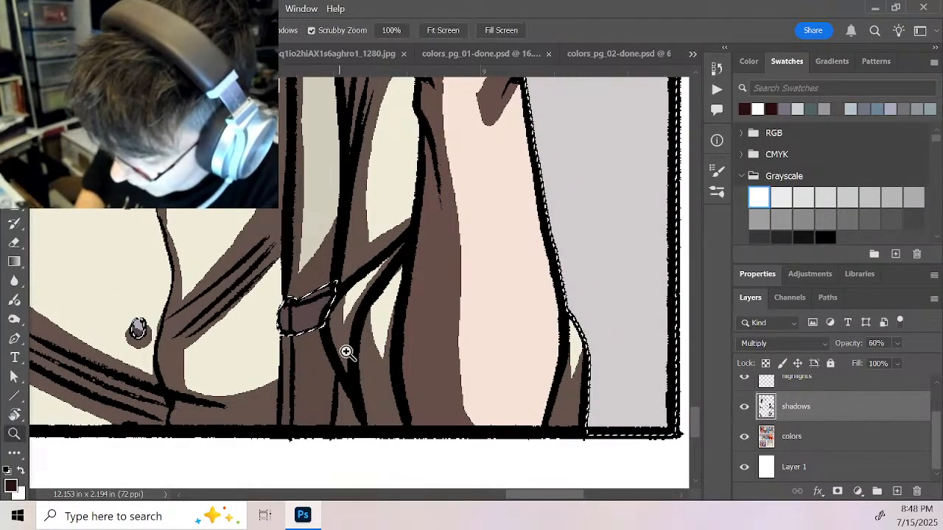
alt+click(380, 351)
alt+click(413, 355)
alt+click(430, 347)
alt+click(501, 318)
key(ctrl+d)
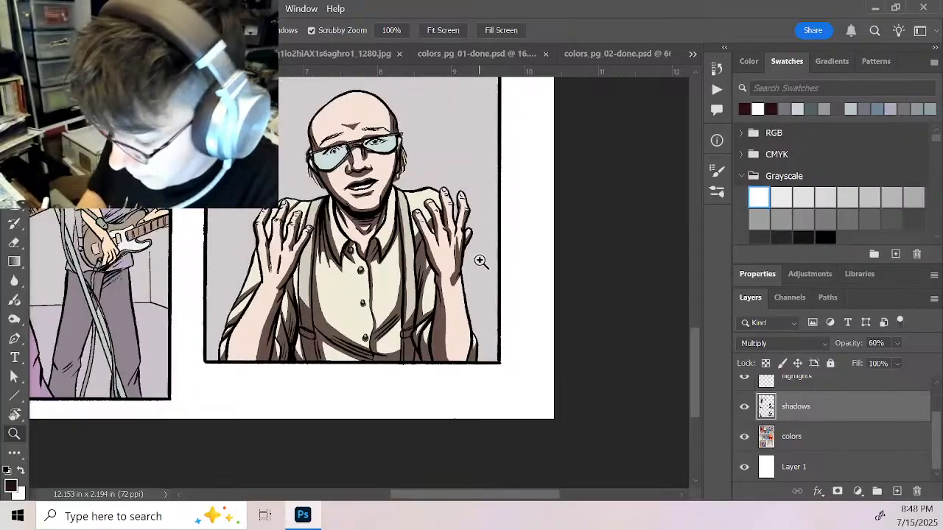
Select the glasses' lenses by color from the colors layer, and return to the shadows layer
click(790, 441)
key(w)
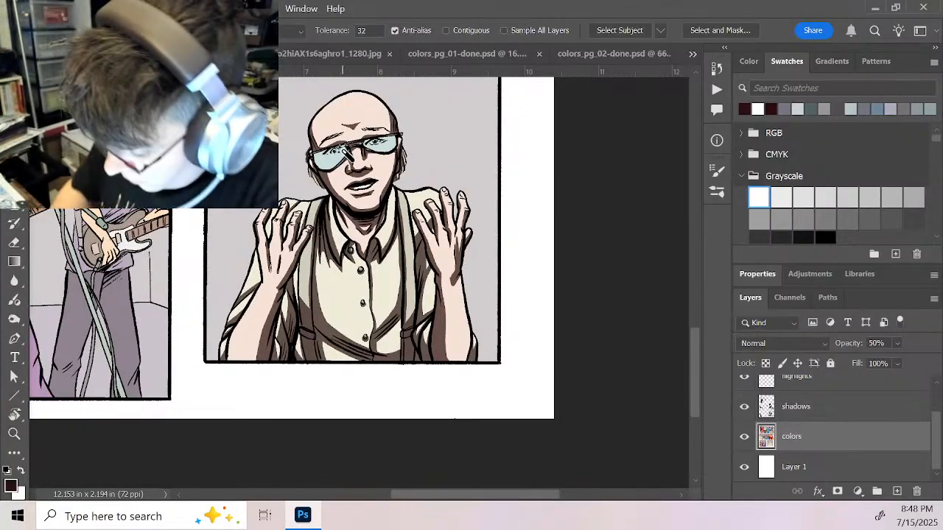
click(795, 407)
Paint dark shadow over the outer and upper areas of the guitarist-side lens, around and beneath the eye
key(z)
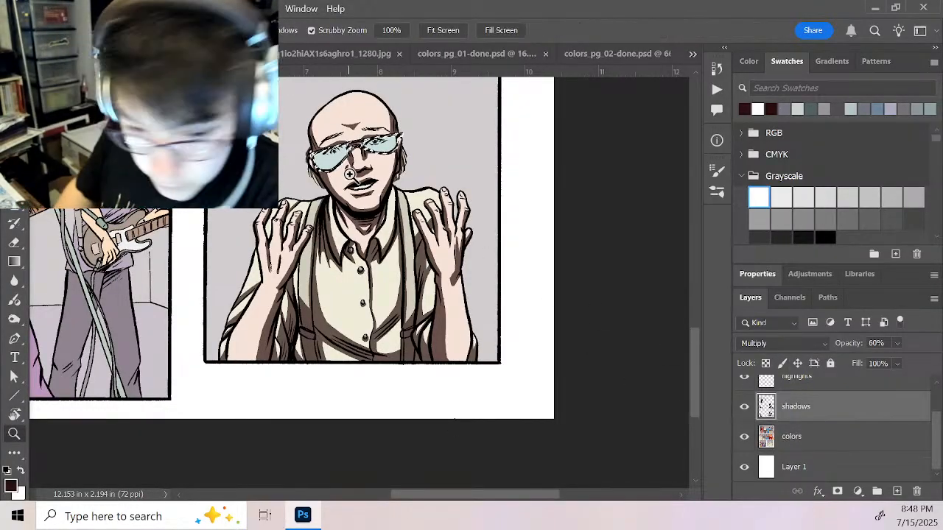
click(349, 174)
click(358, 177)
click(368, 182)
mouse_move(392, 140)
mouse_down()
mouse_move(415, 287)
mouse_move(417, 276)
mouse_up()
key(b)
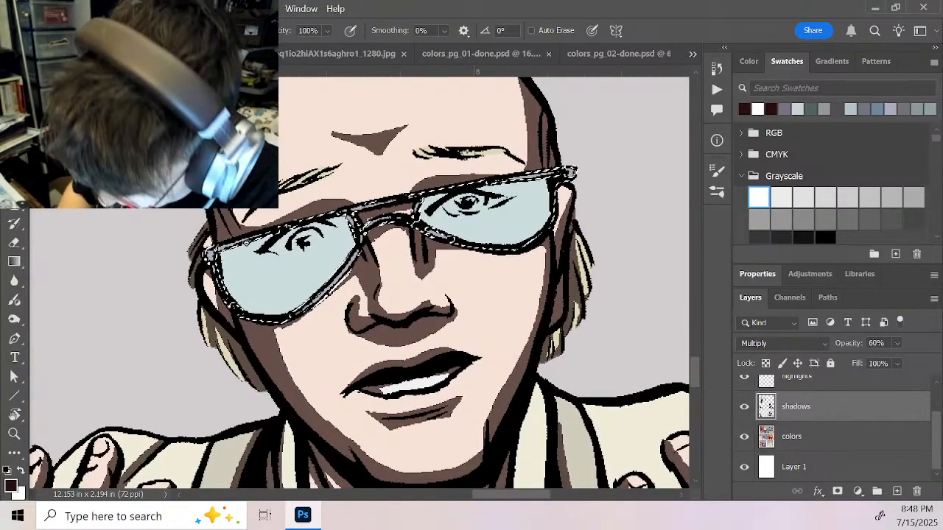
mouse_move(256, 256)
mouse_down()
mouse_move(271, 315)
mouse_move(251, 238)
mouse_move(249, 248)
mouse_move(260, 224)
mouse_move(237, 305)
mouse_move(227, 271)
mouse_up()
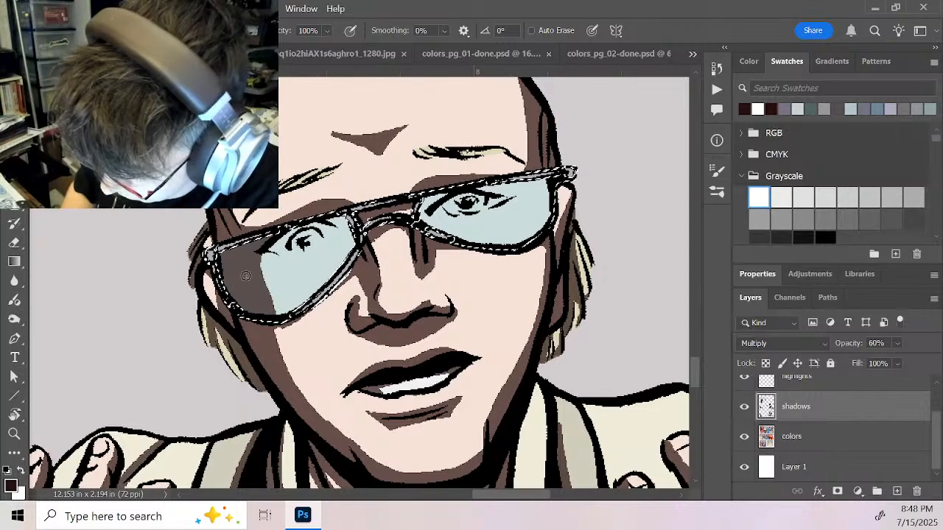
mouse_move(278, 232)
mouse_down()
mouse_move(333, 216)
mouse_move(349, 252)
mouse_up()
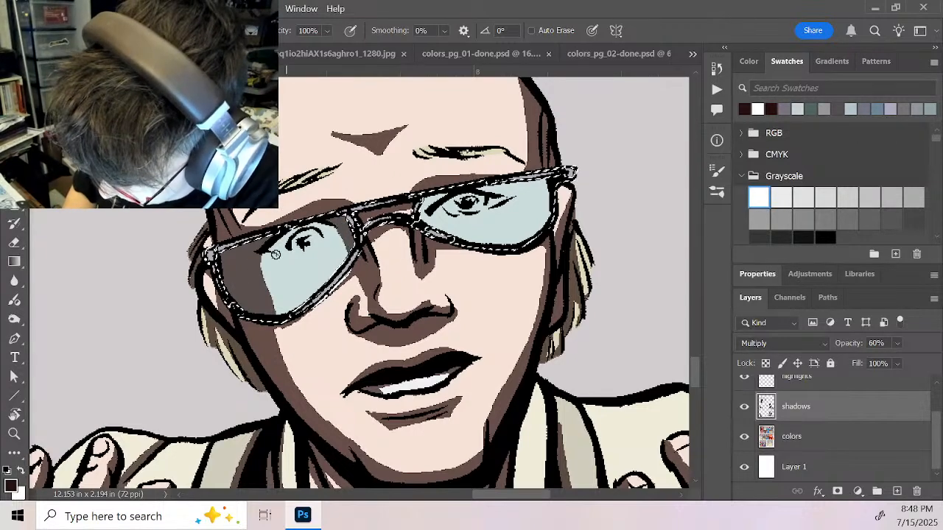
mouse_move(275, 255)
mouse_down()
mouse_move(314, 247)
mouse_move(290, 254)
mouse_up()
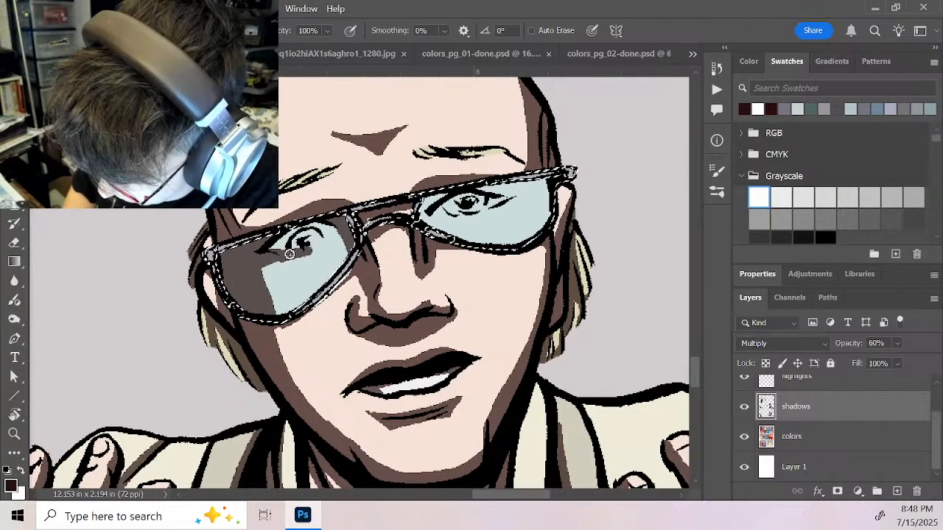
drag(346, 235, 324, 244)
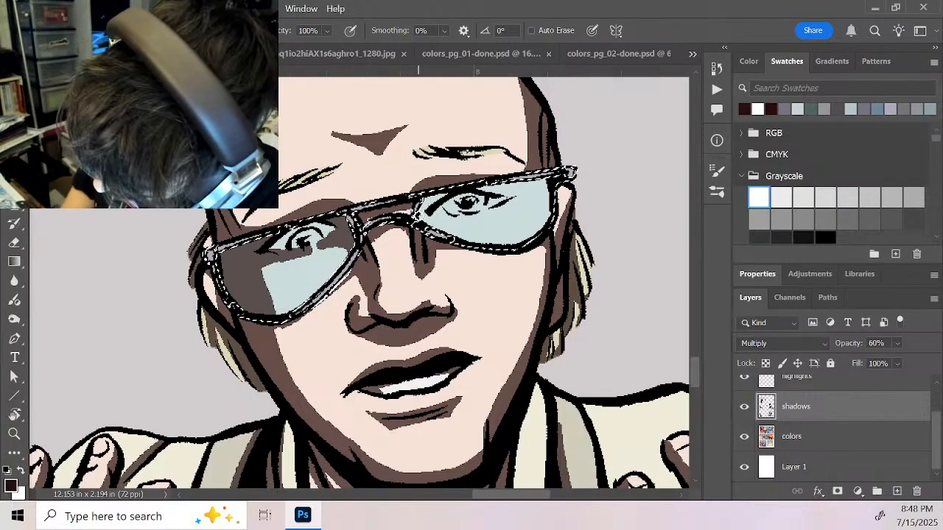
Paint dark shadow across the upper area and outer edge of the far lens, and switch the brush to white
mouse_move(418, 209)
mouse_down()
mouse_move(536, 184)
mouse_move(519, 196)
mouse_move(544, 193)
mouse_move(544, 223)
mouse_up()
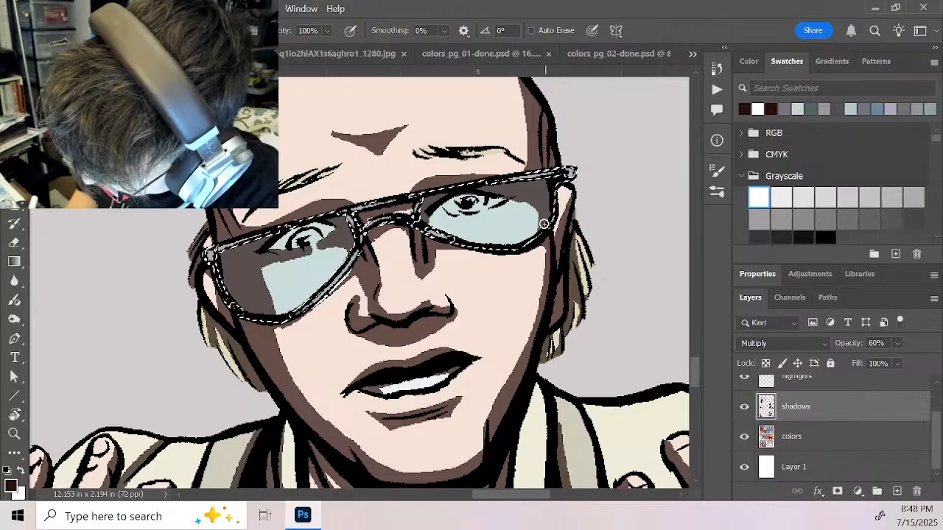
mouse_move(435, 220)
mouse_down()
mouse_move(457, 216)
mouse_move(440, 227)
mouse_move(530, 205)
mouse_up()
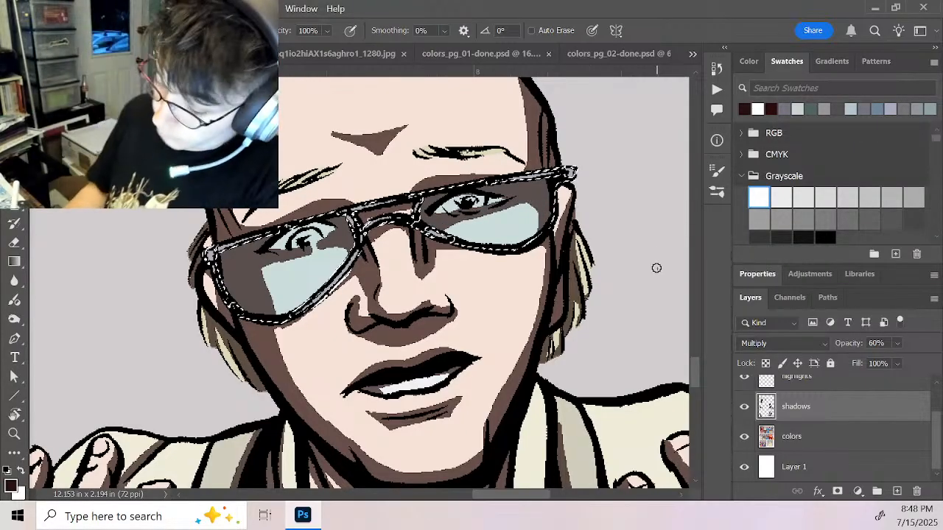
key(x)
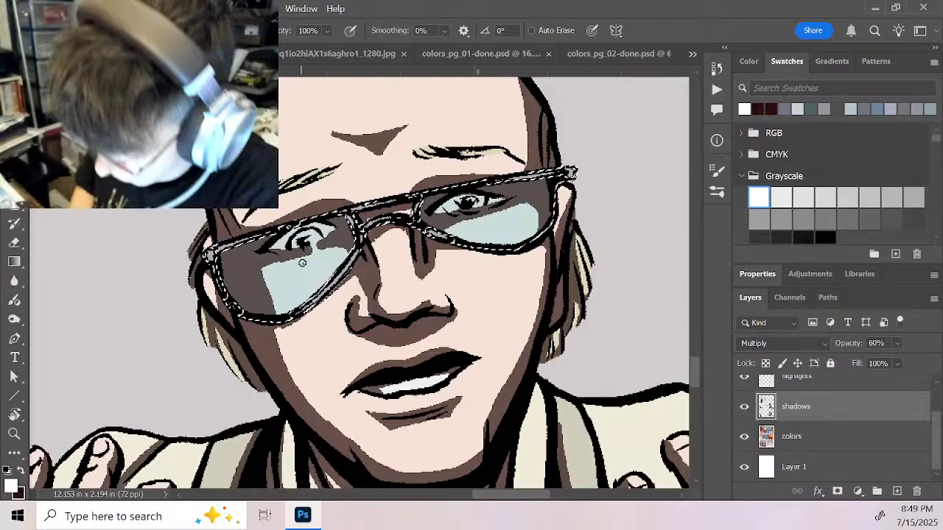
Refine the shadow edges beneath the eyes on both lenses with white, and switch the brush back to the dark shadow color
drag(288, 258, 326, 251)
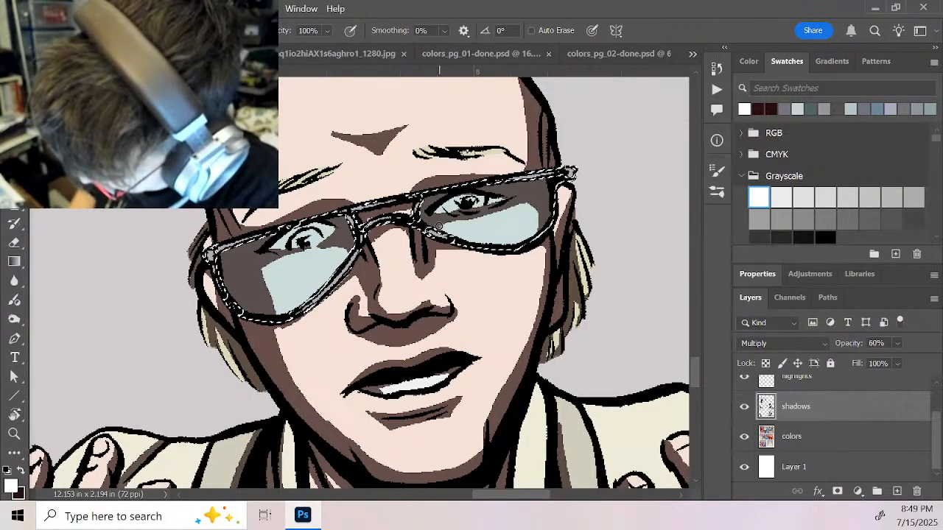
mouse_move(439, 228)
mouse_down()
mouse_move(507, 214)
mouse_move(466, 209)
mouse_move(498, 204)
mouse_up()
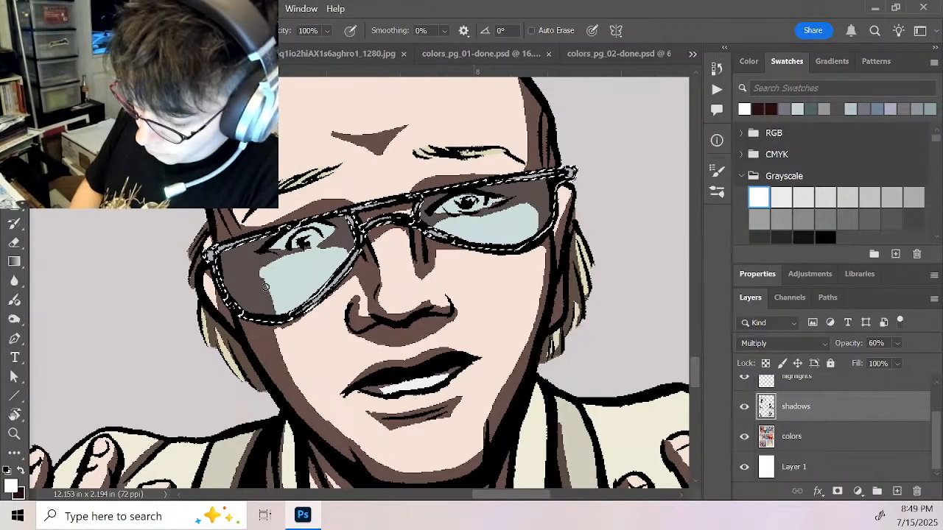
drag(265, 287, 271, 301)
key(z)
drag(546, 320, 451, 306)
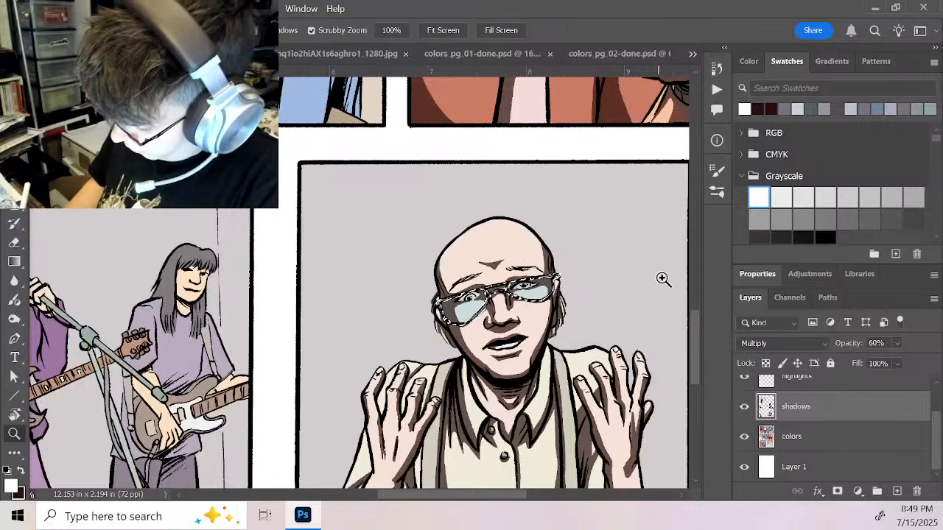
drag(551, 301, 520, 300)
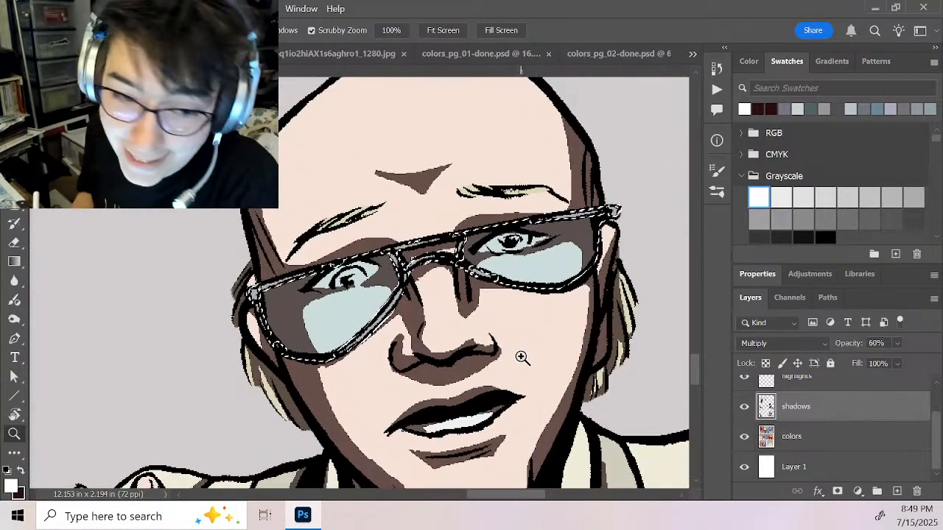
key(x)
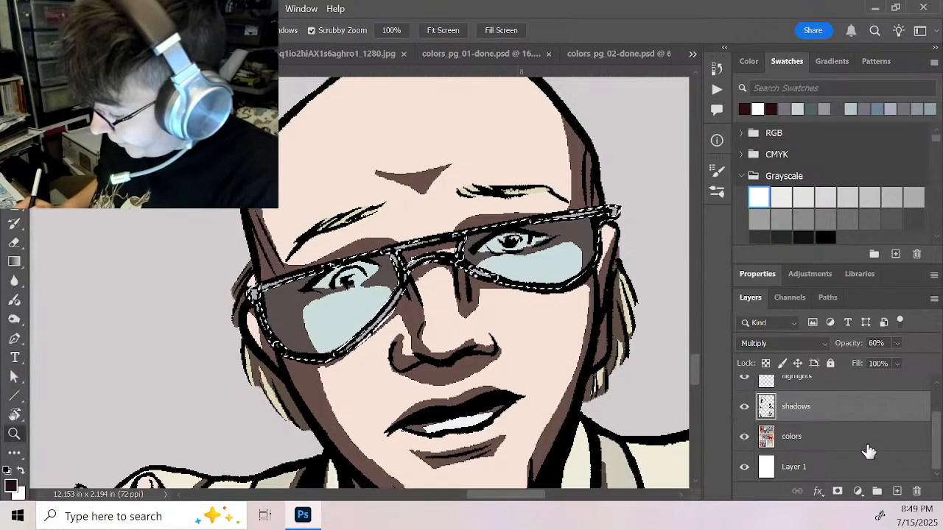
key(b)
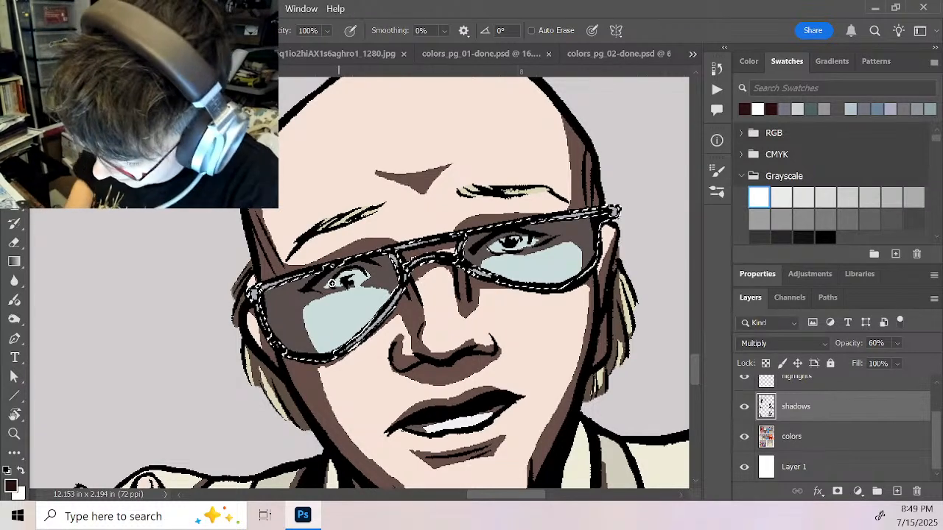
key(z)
alt+click(505, 320)
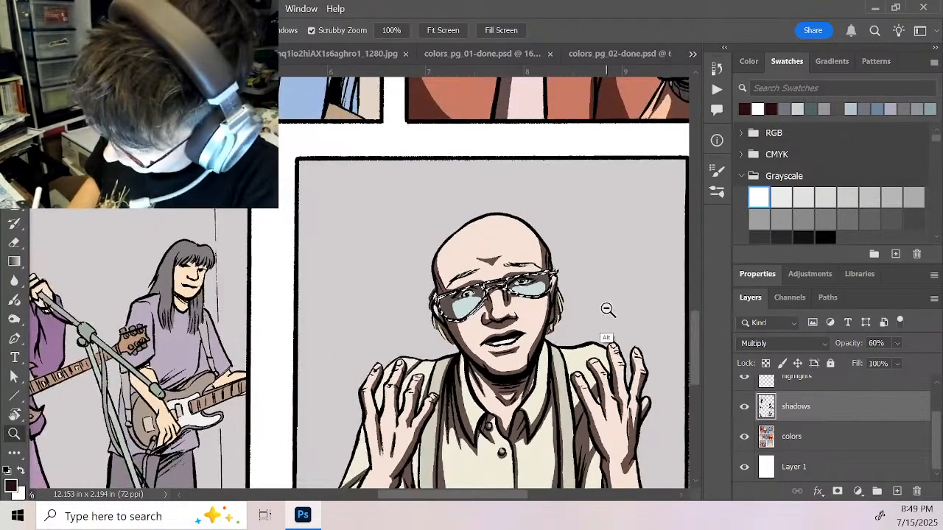
drag(533, 301, 543, 288)
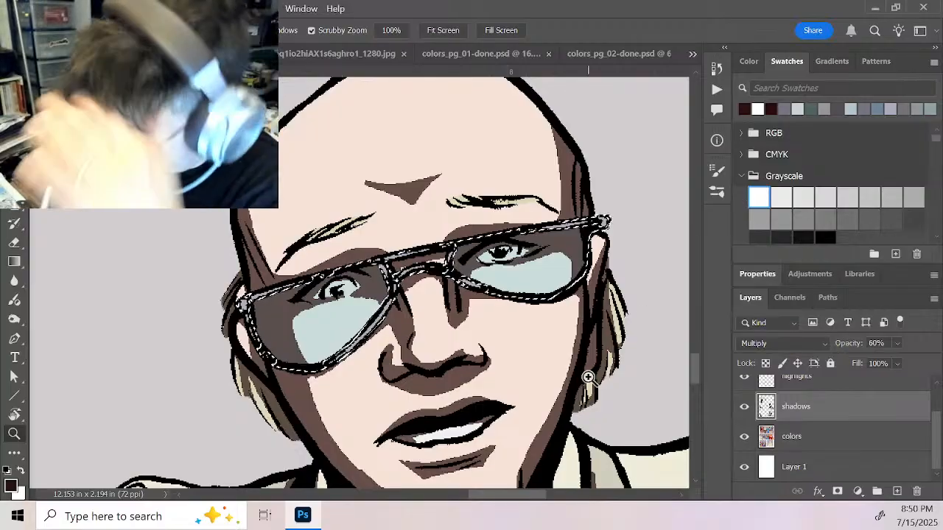
Paint dark shadow over the upper and outer areas of both lenses on the seated bald man, and switch the brush to white
alt+click(567, 426)
alt+click(569, 428)
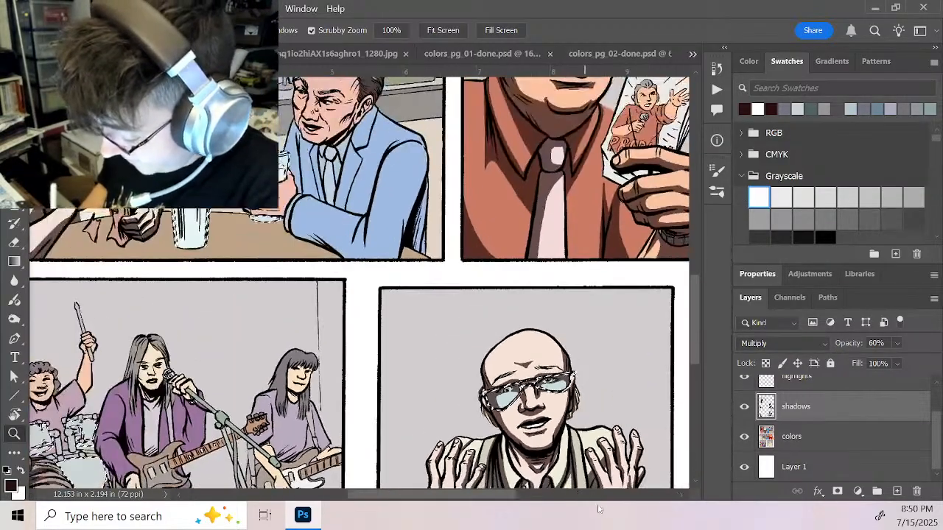
alt+click(572, 427)
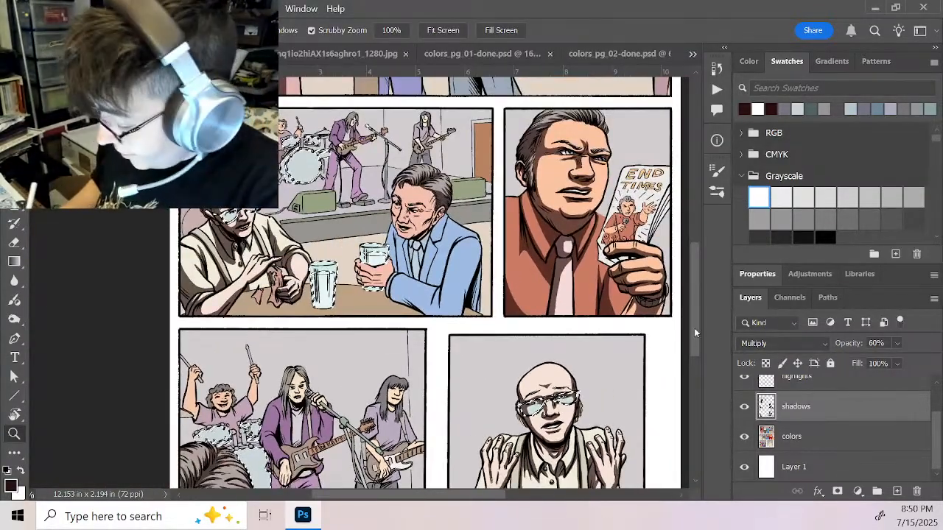
drag(694, 328, 691, 301)
click(238, 302)
click(240, 303)
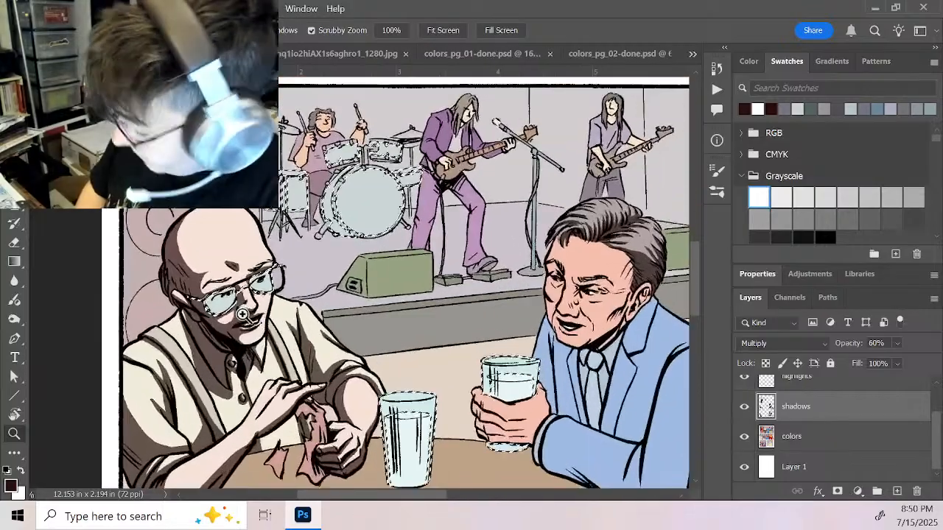
click(246, 310)
click(267, 309)
drag(293, 297, 454, 310)
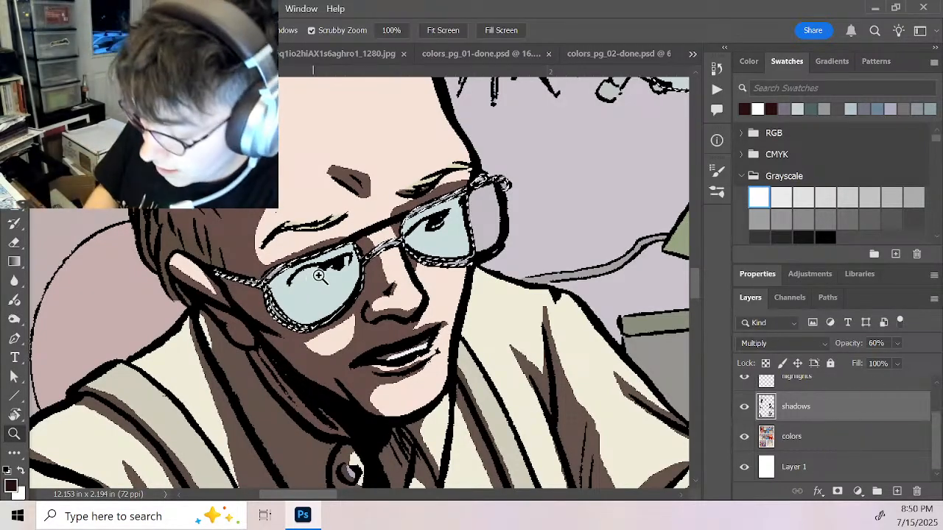
key(b)
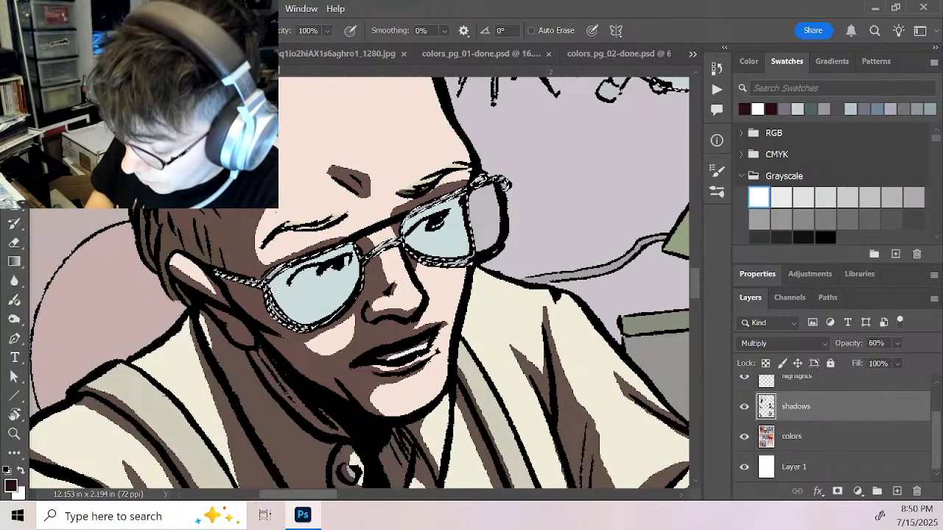
drag(320, 261, 356, 257)
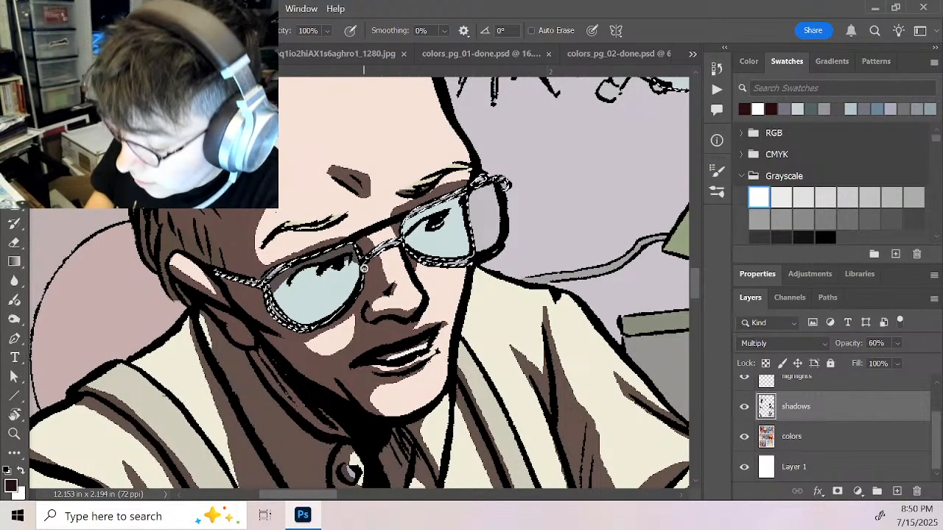
mouse_move(280, 284)
mouse_down()
mouse_move(283, 306)
mouse_move(353, 248)
mouse_move(317, 274)
mouse_move(299, 269)
mouse_move(308, 325)
mouse_up()
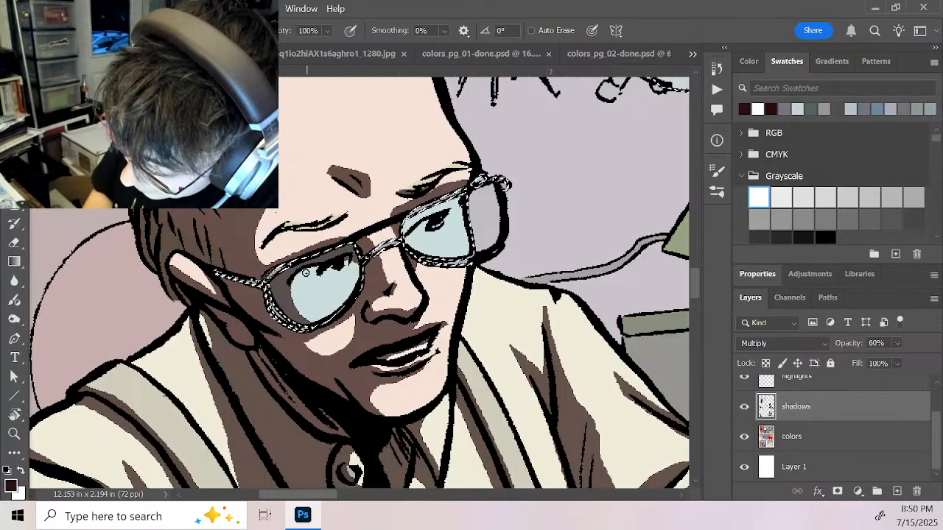
mouse_move(291, 285)
mouse_down()
mouse_move(360, 257)
mouse_move(292, 289)
mouse_move(304, 329)
mouse_move(347, 267)
mouse_up()
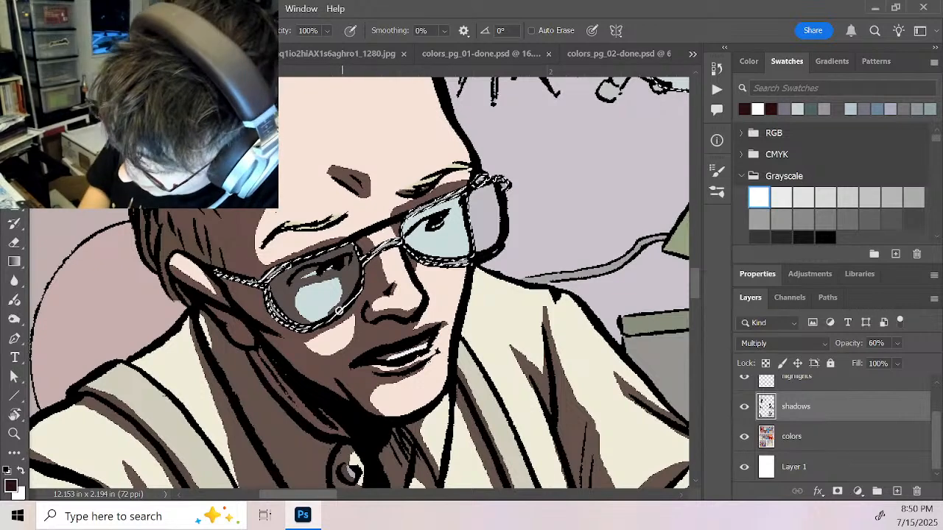
mouse_move(403, 243)
mouse_down()
mouse_move(457, 200)
mouse_move(425, 215)
mouse_move(415, 247)
mouse_up()
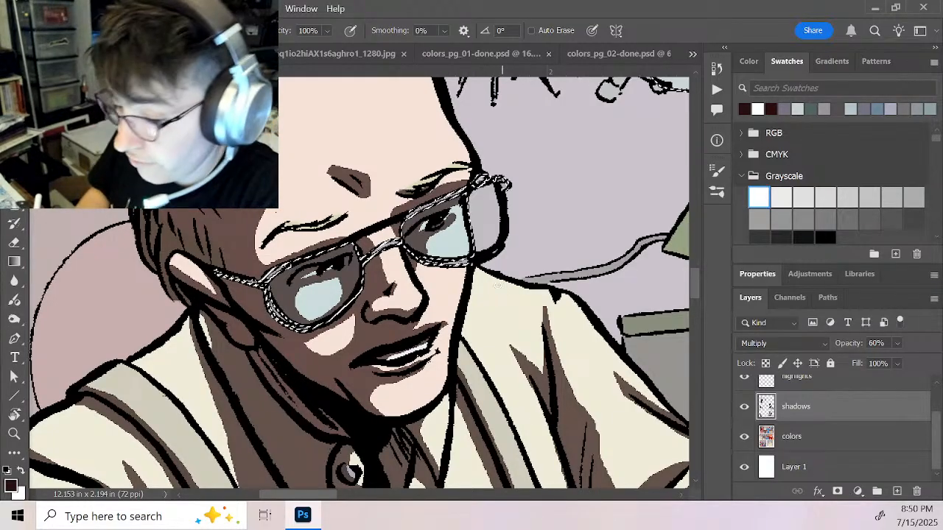
key(x)
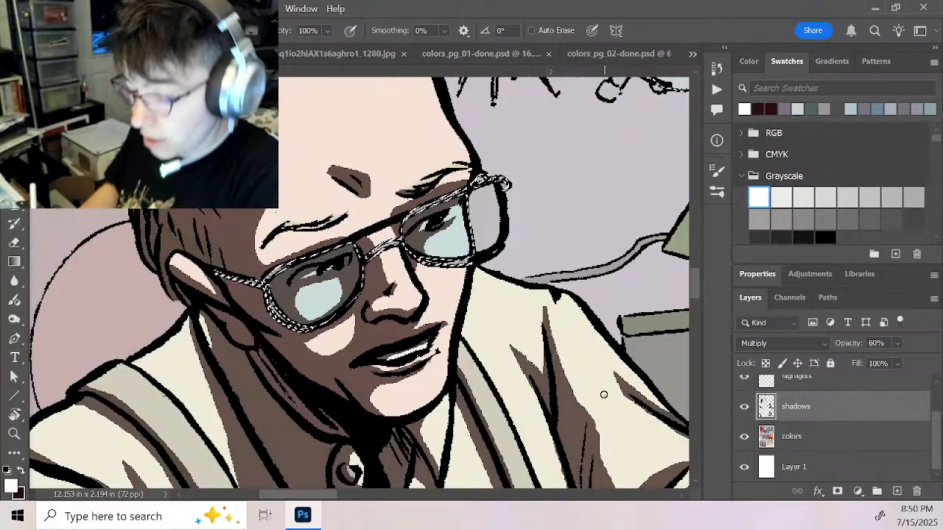
Preview the colors layer at 100% opacity, and set it back to 50%
key(z)
alt+click(513, 353)
alt+click(533, 380)
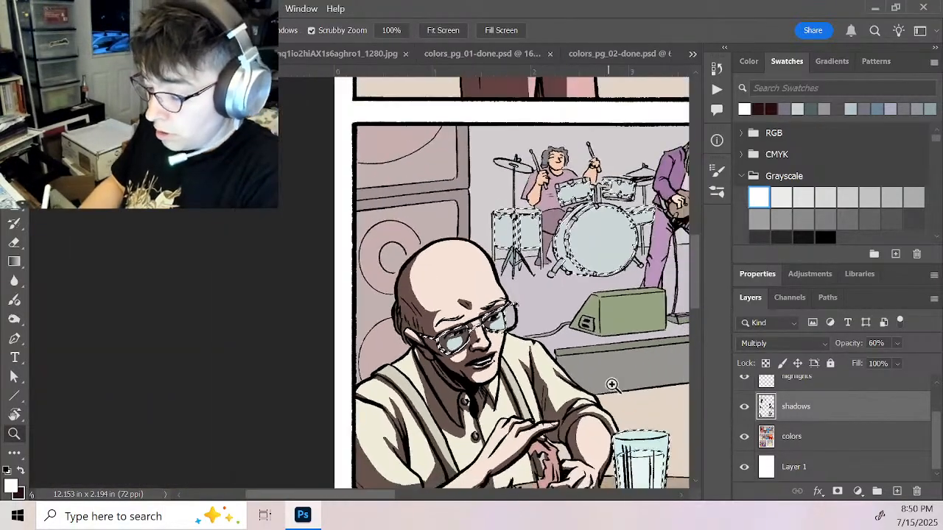
click(821, 444)
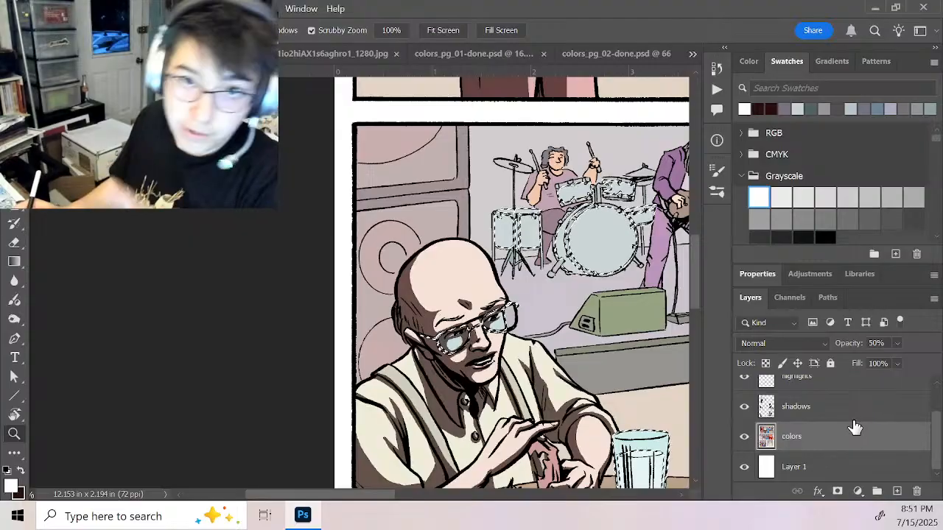
click(898, 344)
drag(893, 361, 931, 361)
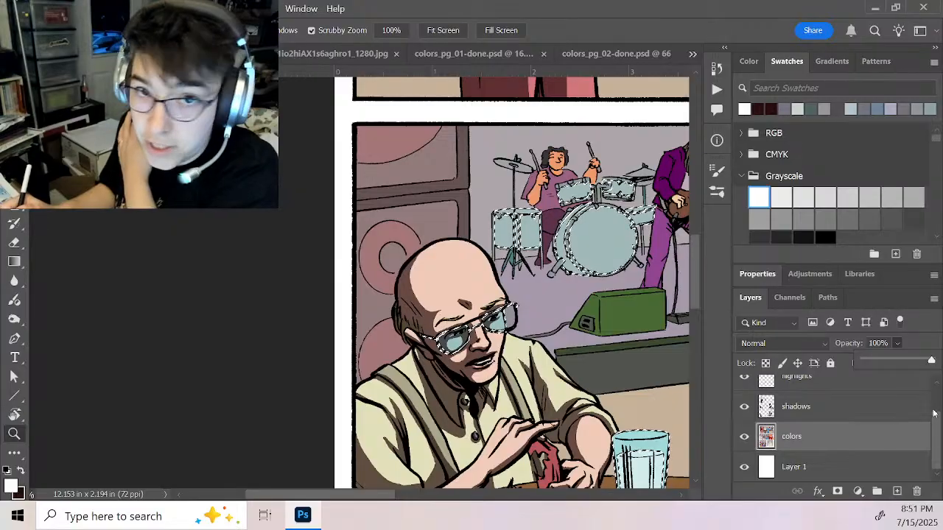
click(804, 416)
text(50)
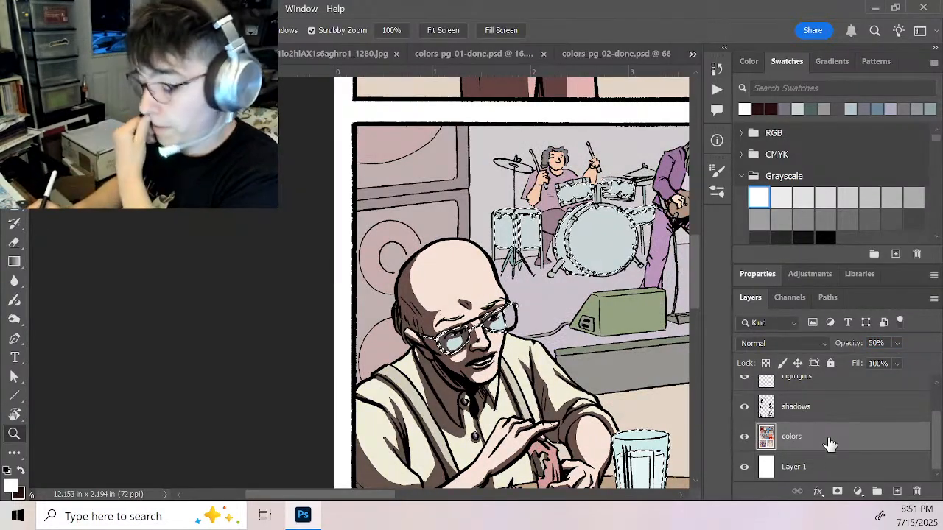
On the shadows layer, paint dark shadow across the upper part of both lenses on the bald man standing at the round table
drag(374, 500, 444, 500)
drag(692, 286, 700, 201)
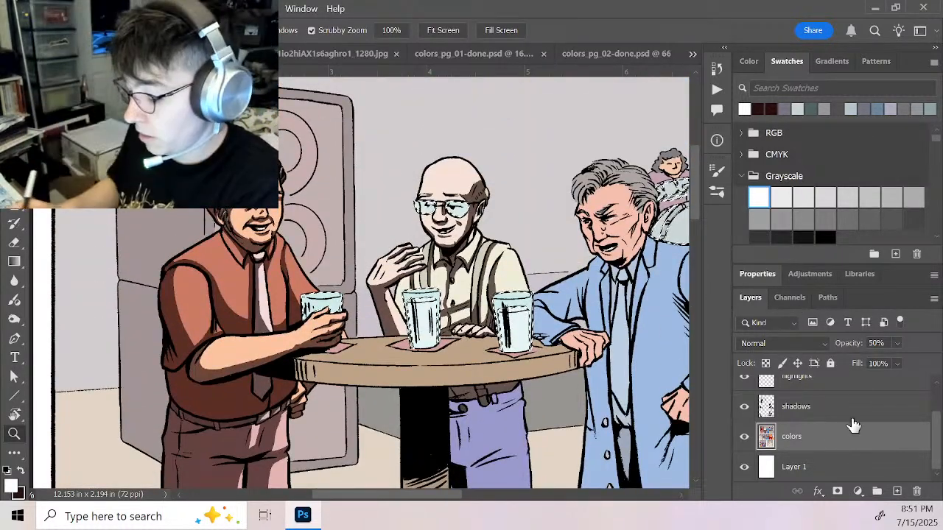
click(807, 414)
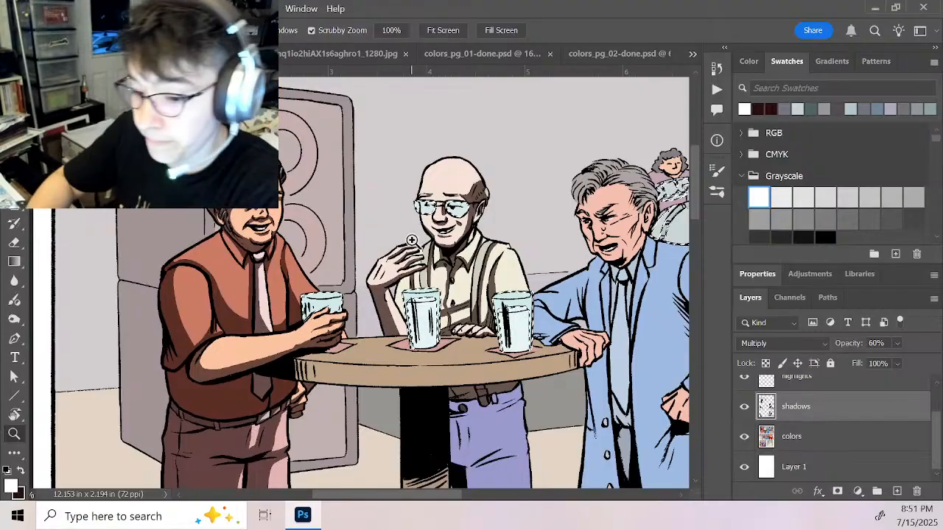
click(453, 213)
drag(453, 213, 477, 210)
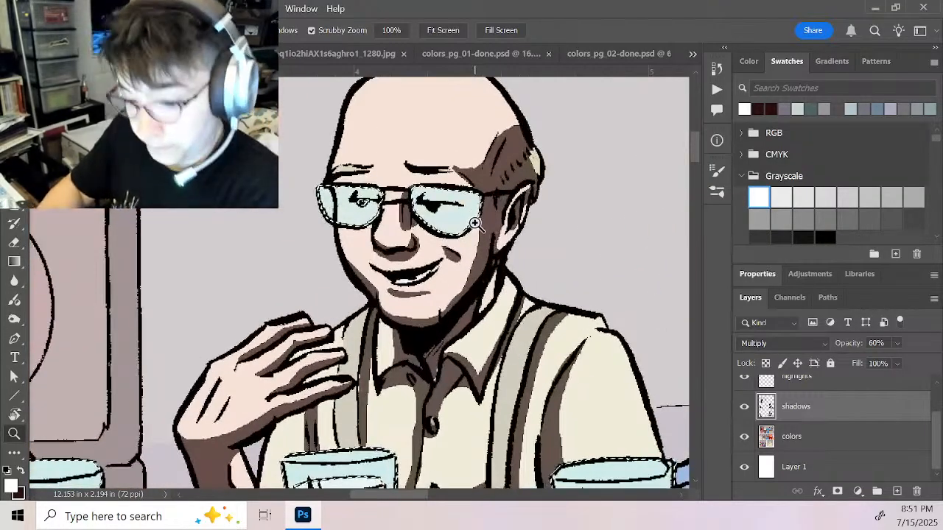
key(x)
key(b)
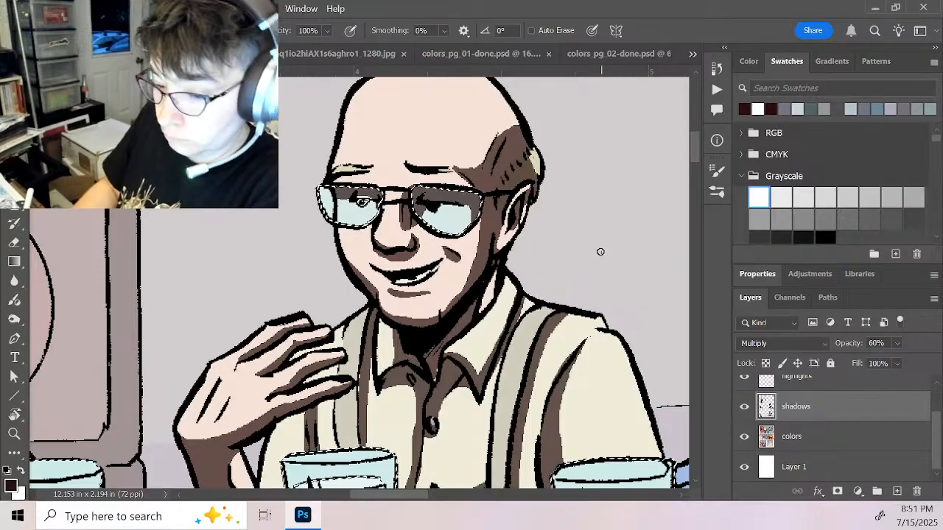
Select the bald man's purple trousers by color from the colors layer, and return to the shadows layer
key(z)
alt+click(551, 260)
alt+click(593, 301)
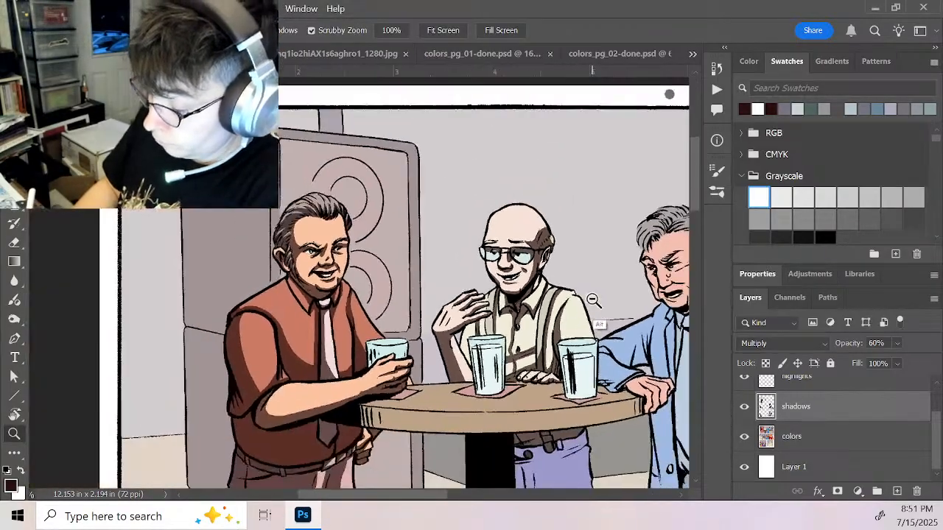
alt+click(593, 300)
alt+click(585, 413)
drag(585, 423, 443, 338)
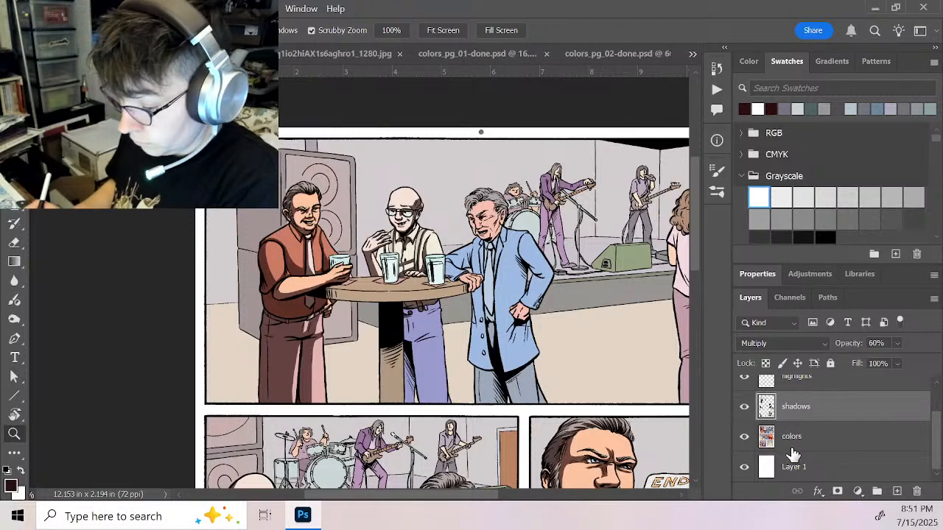
click(826, 448)
key(w)
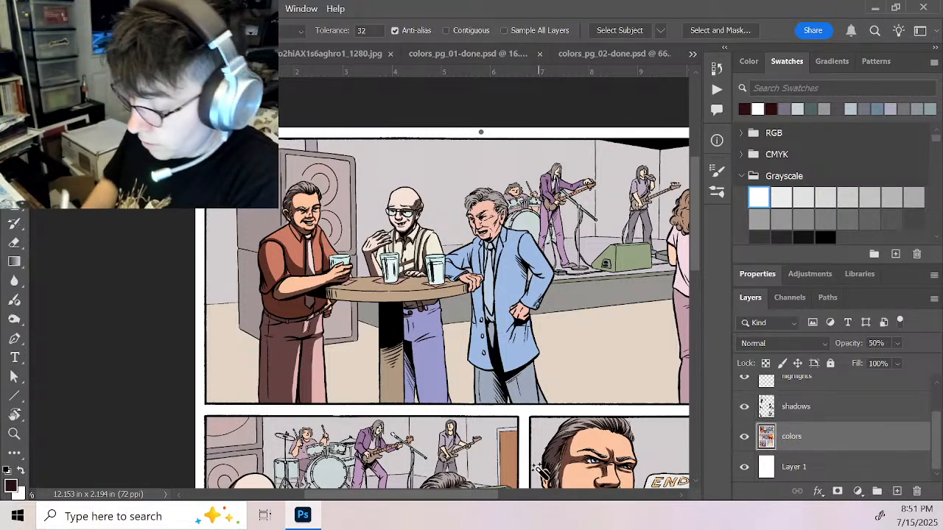
click(419, 344)
click(832, 411)
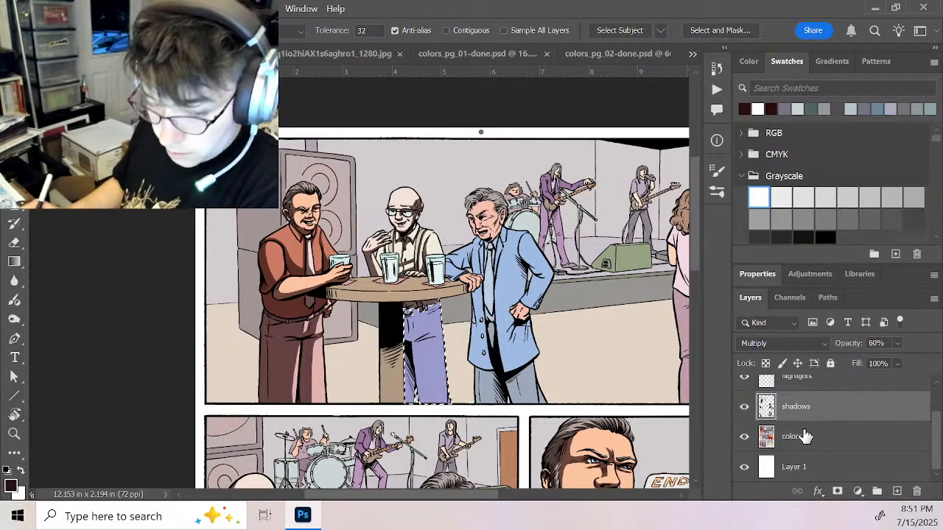
Paint dark shadow over the waist, inner leg and creases of the bald man's purple trousers, keeping the outer thigh and leg lit
key(z)
click(442, 313)
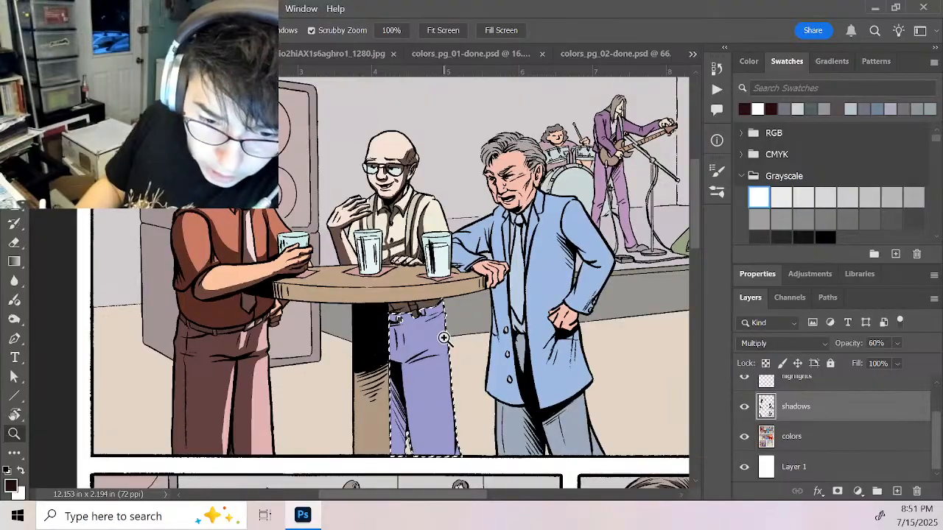
click(442, 340)
mouse_move(493, 400)
mouse_down()
mouse_move(455, 278)
mouse_move(497, 269)
mouse_up()
key(b)
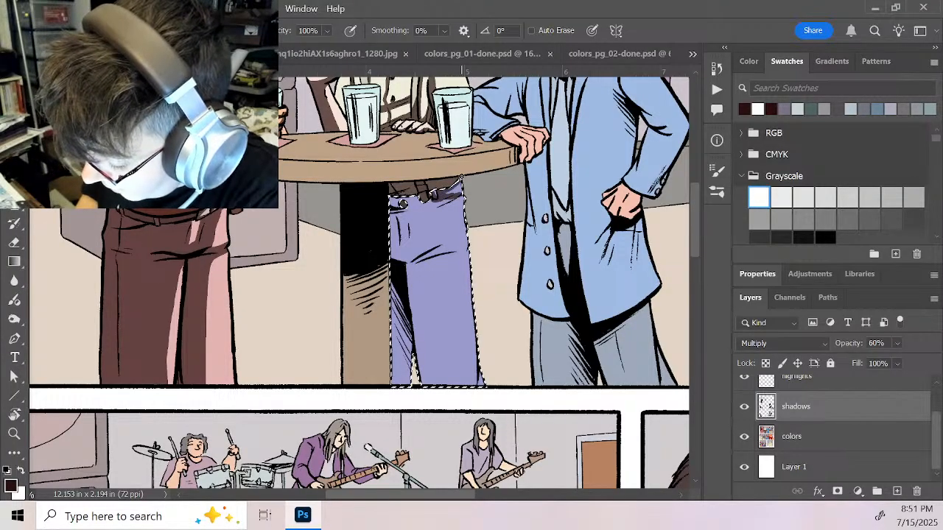
drag(461, 200, 429, 206)
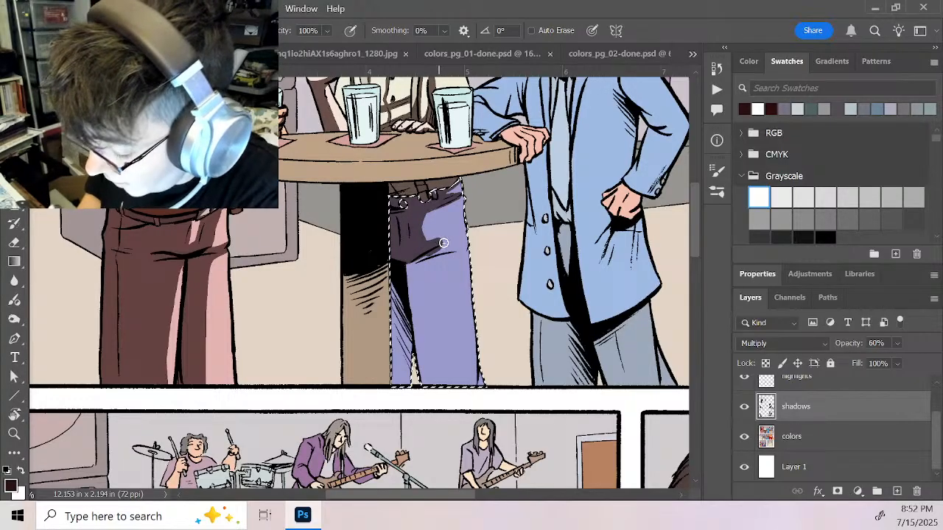
drag(419, 258, 455, 253)
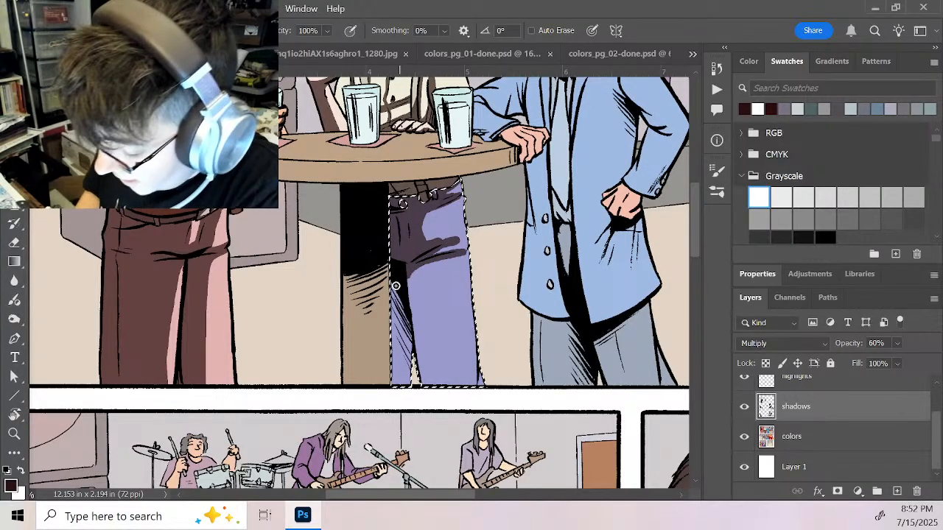
drag(396, 286, 407, 379)
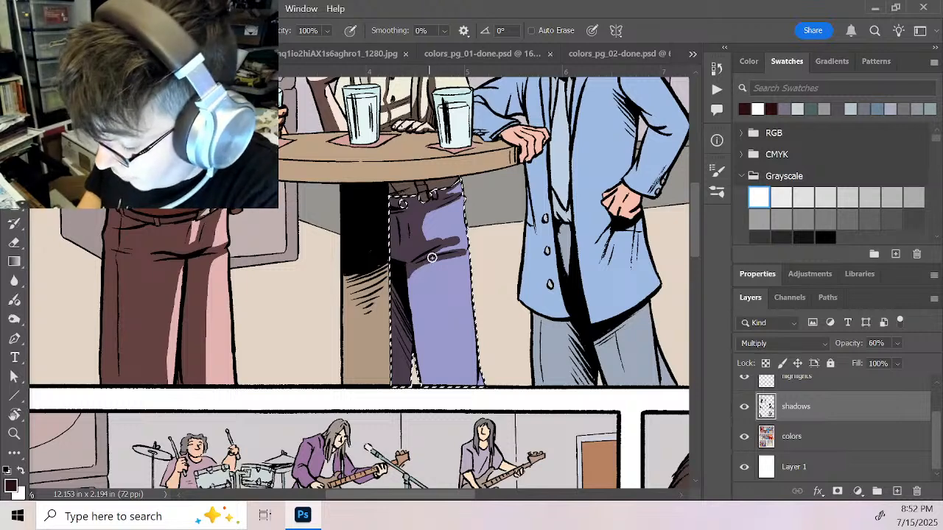
mouse_move(432, 257)
mouse_down()
mouse_move(428, 377)
mouse_move(410, 273)
mouse_move(424, 326)
mouse_move(432, 269)
mouse_move(452, 255)
mouse_move(437, 350)
mouse_move(436, 340)
mouse_move(423, 383)
mouse_up()
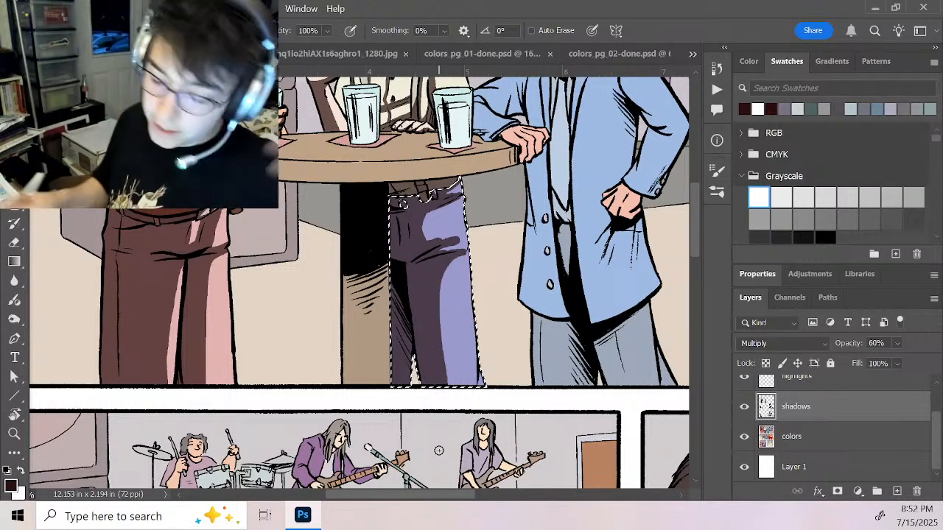
Refine the shadow edges along the hip and thigh creases of the purple trousers with white, tapering the fold shadows
key(z)
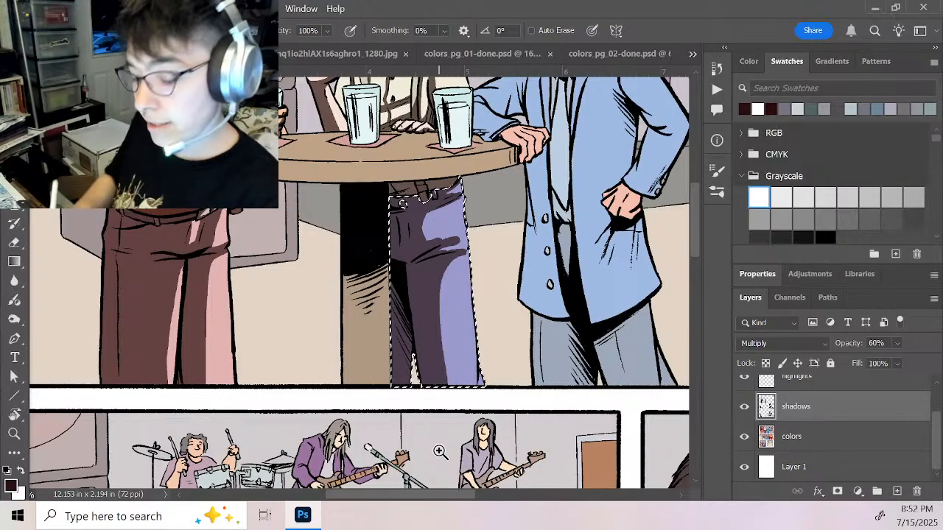
click(468, 280)
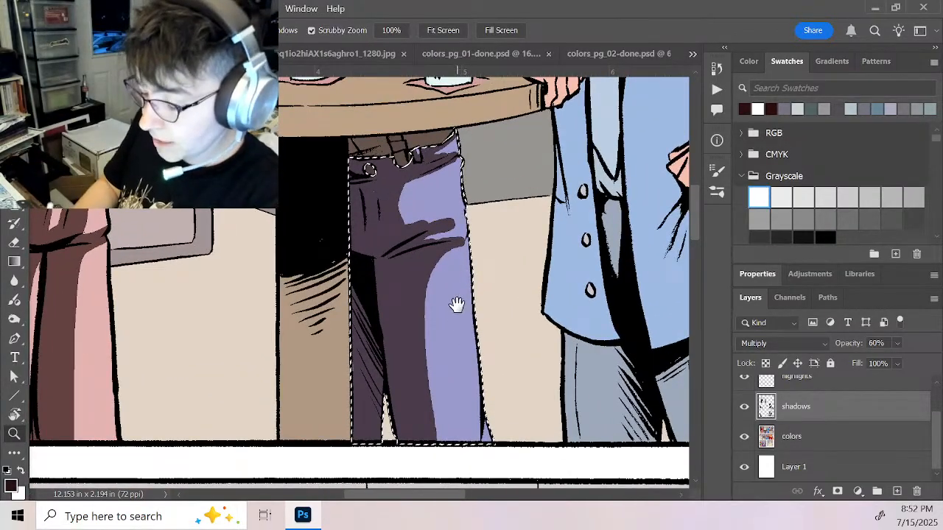
drag(457, 304, 474, 375)
click(463, 326)
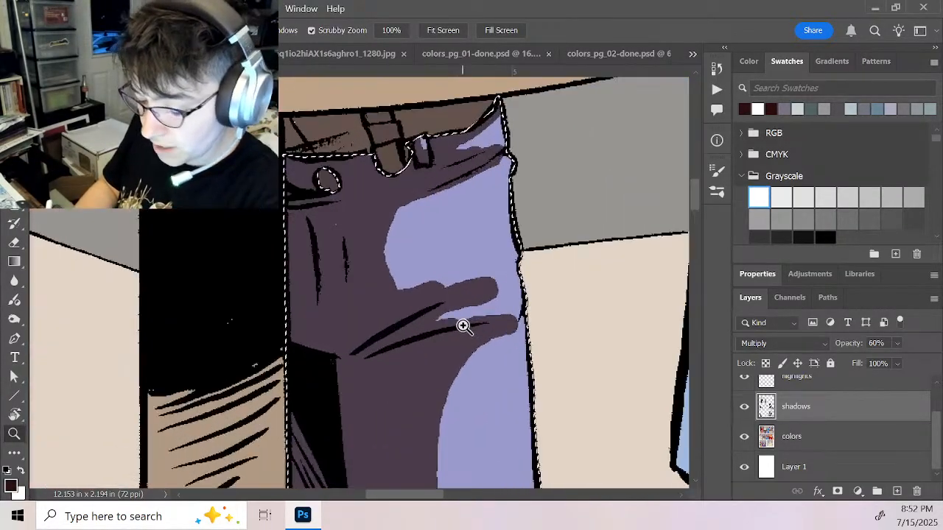
key(x)
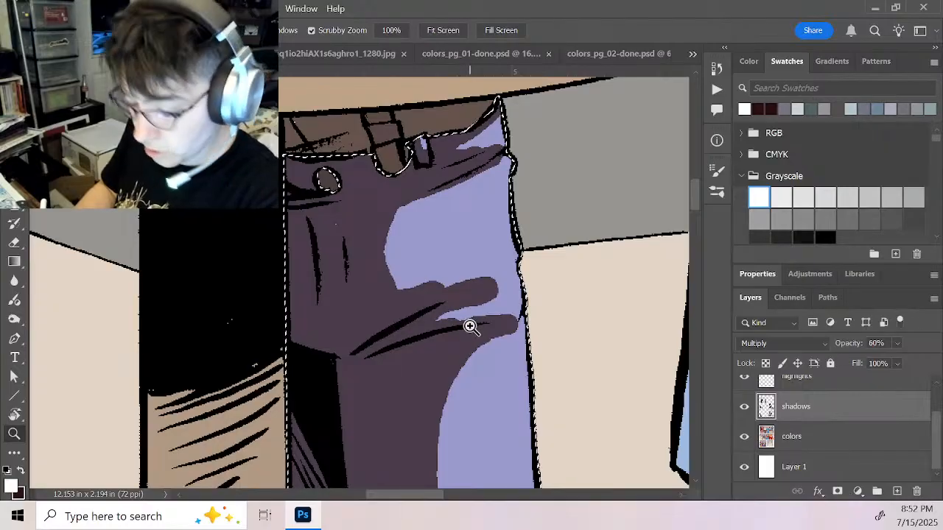
key(b)
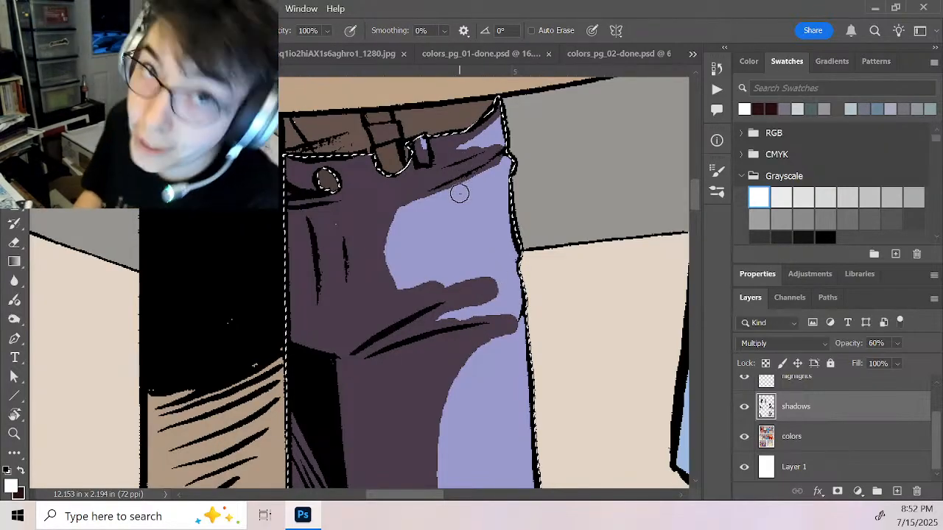
key(x)
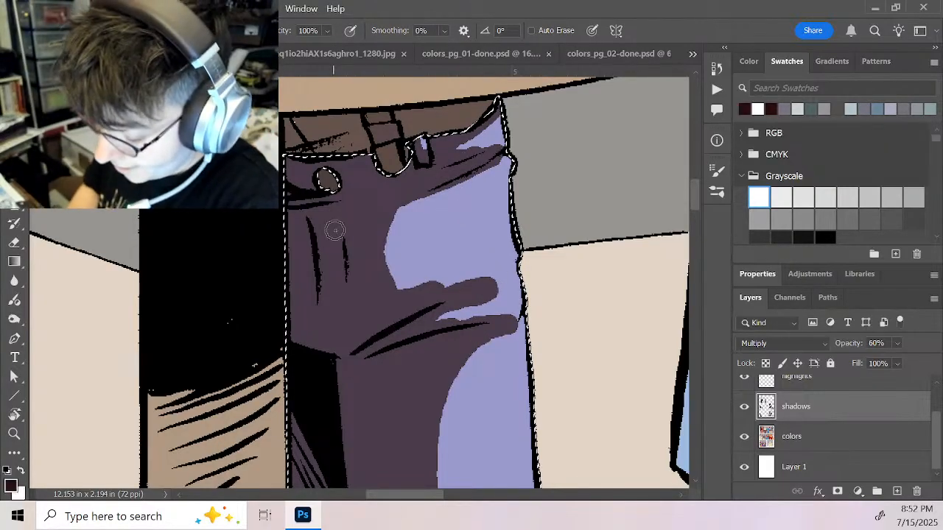
key(x)
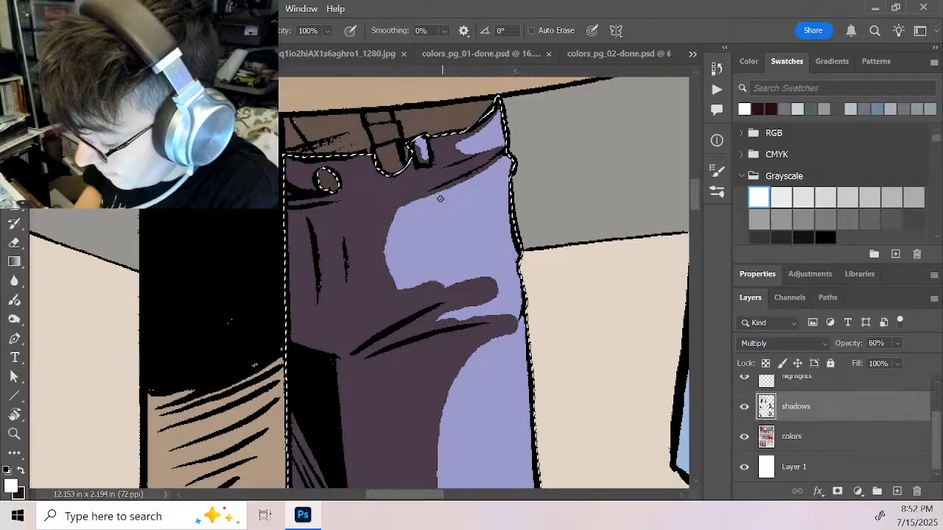
drag(507, 158, 402, 211)
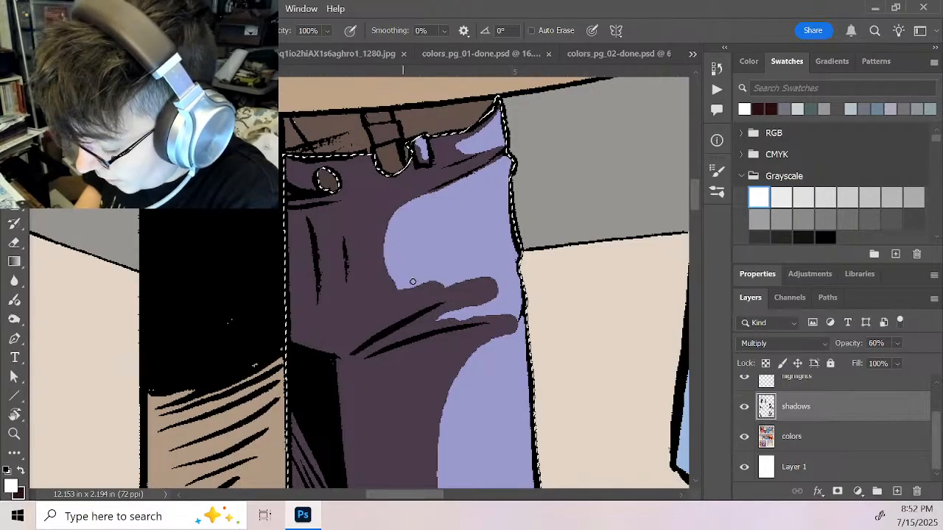
mouse_move(394, 281)
mouse_down()
mouse_move(461, 281)
mouse_move(510, 280)
mouse_move(493, 298)
mouse_move(501, 271)
mouse_move(480, 297)
mouse_move(428, 322)
mouse_move(504, 289)
mouse_move(431, 322)
mouse_move(511, 306)
mouse_move(509, 316)
mouse_move(483, 315)
mouse_move(521, 313)
mouse_up()
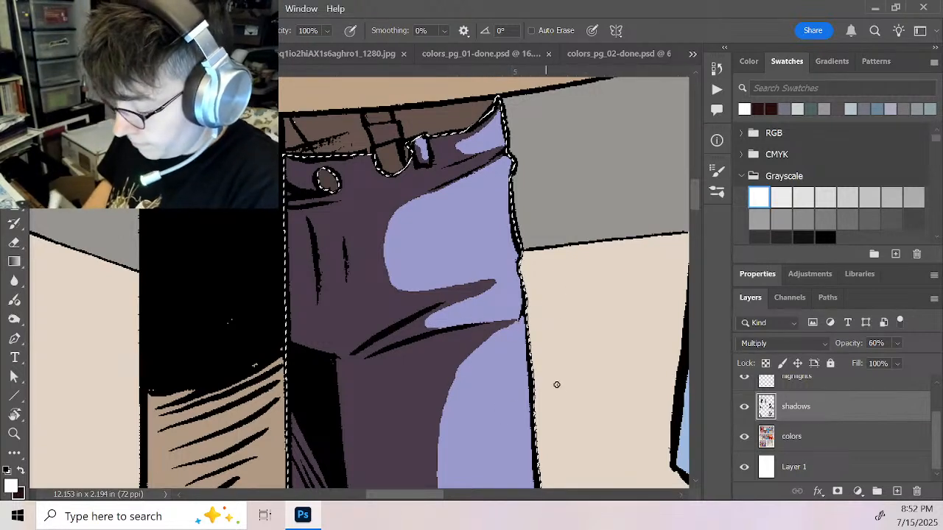
Shade the belt loop on the purple trousers with the dark color, and clear the selection
key(x)
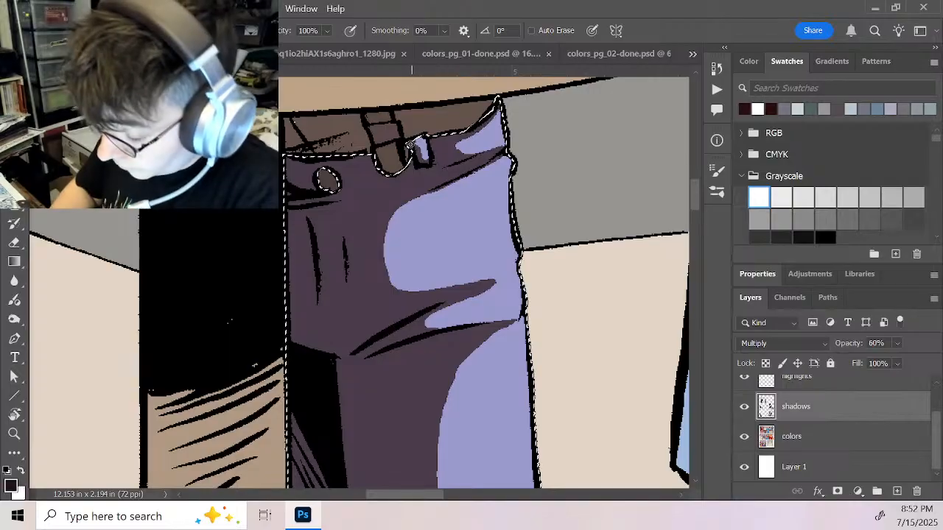
key(z)
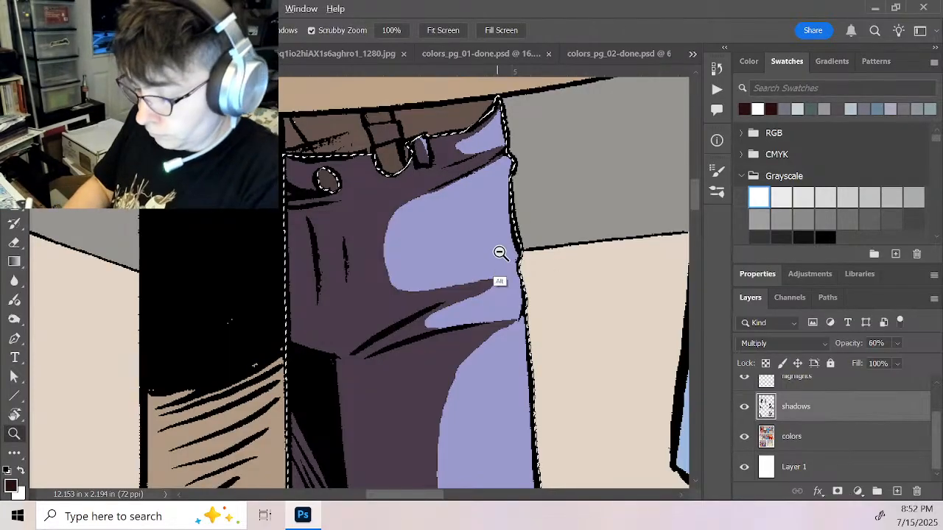
alt+click(501, 252)
alt+click(526, 317)
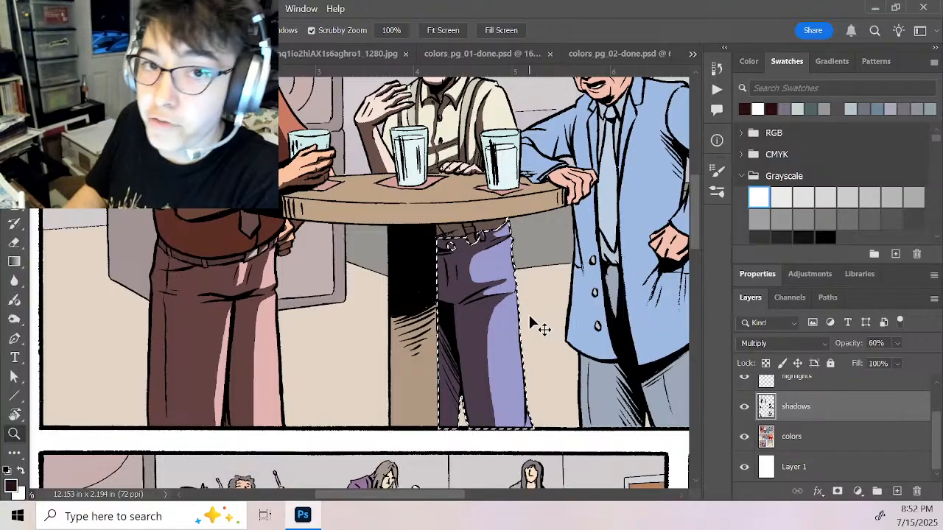
key(ctrl+d)
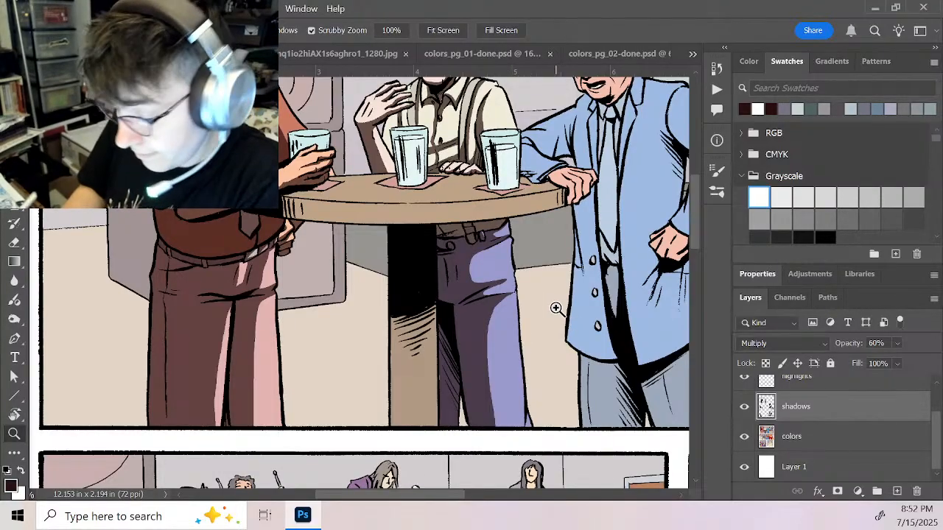
Select the skin of the grey-haired man in the blue coat by color from the colors layer, and return to the shadows layer
drag(551, 275, 417, 396)
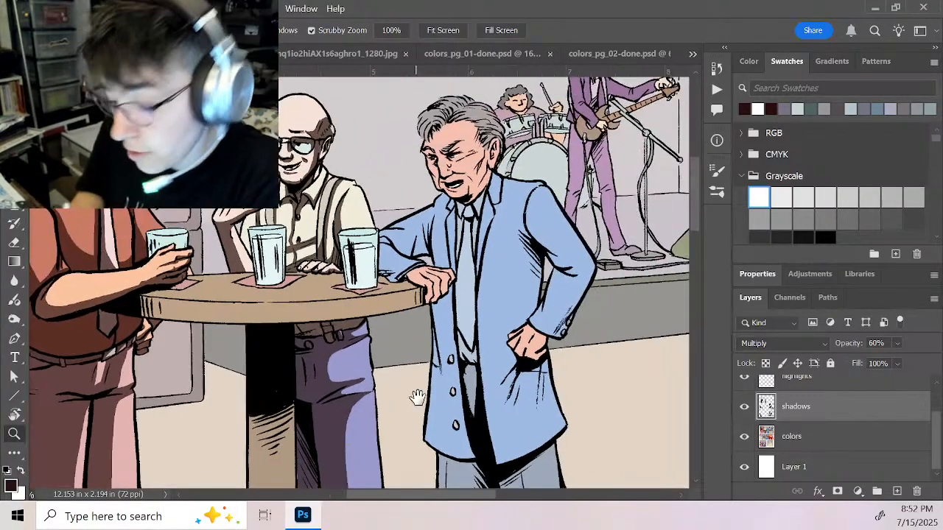
click(840, 440)
key(w)
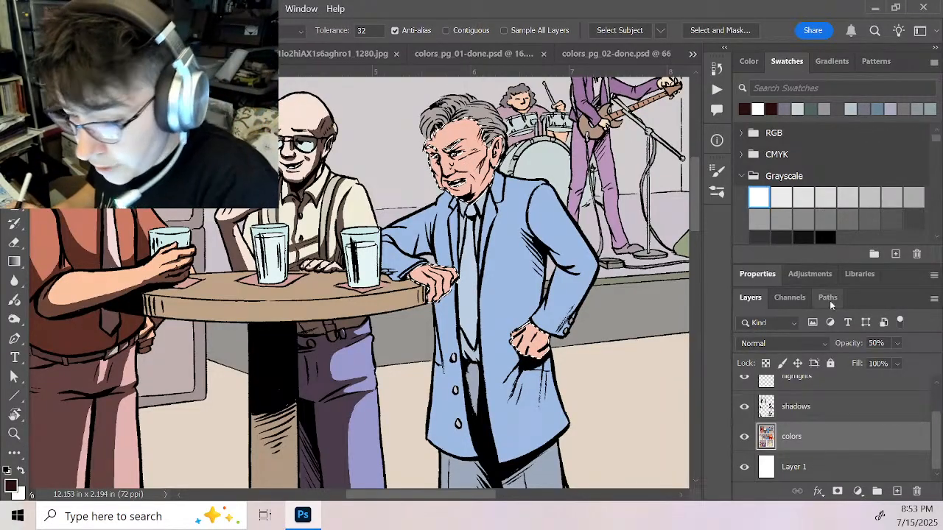
click(827, 410)
key(z)
drag(494, 224, 465, 177)
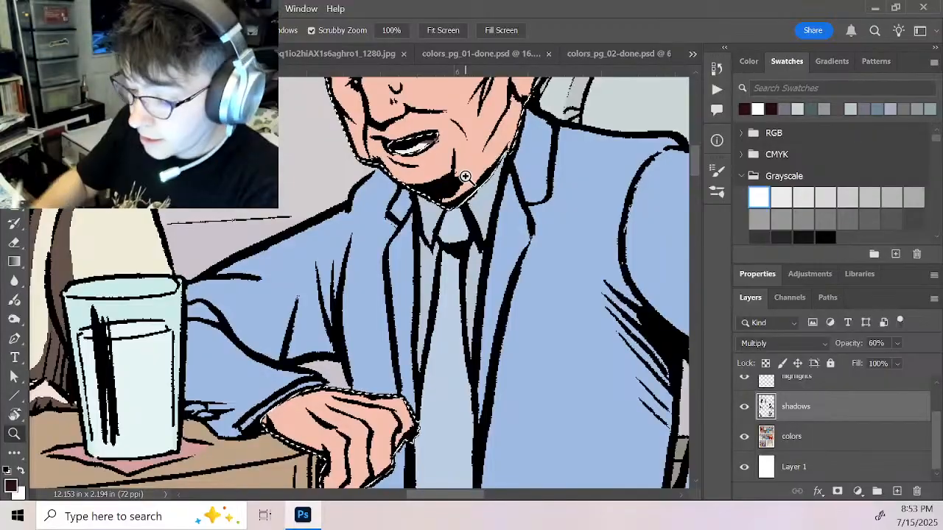
drag(494, 137, 499, 339)
click(827, 441)
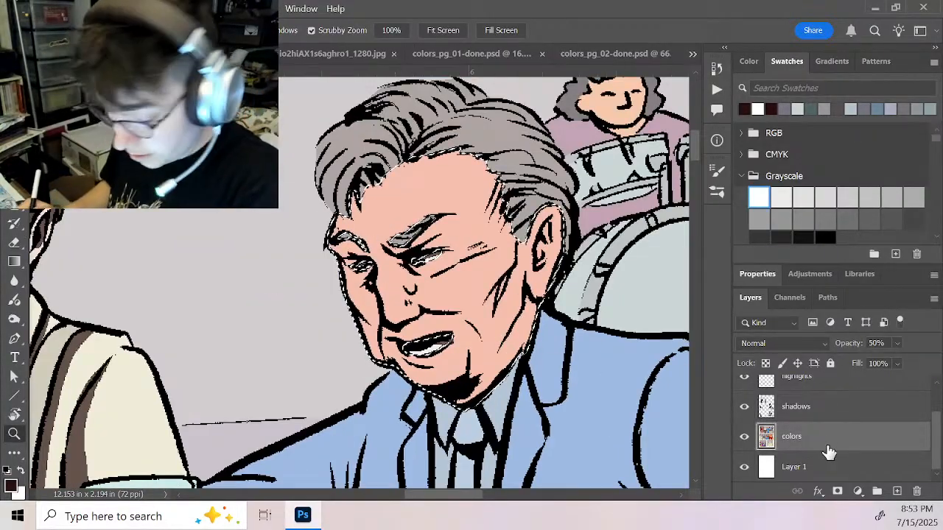
click(831, 414)
Paint dark shadow around the grey-haired man's far eye, down the far cheek, and along and under the nose
key(b)
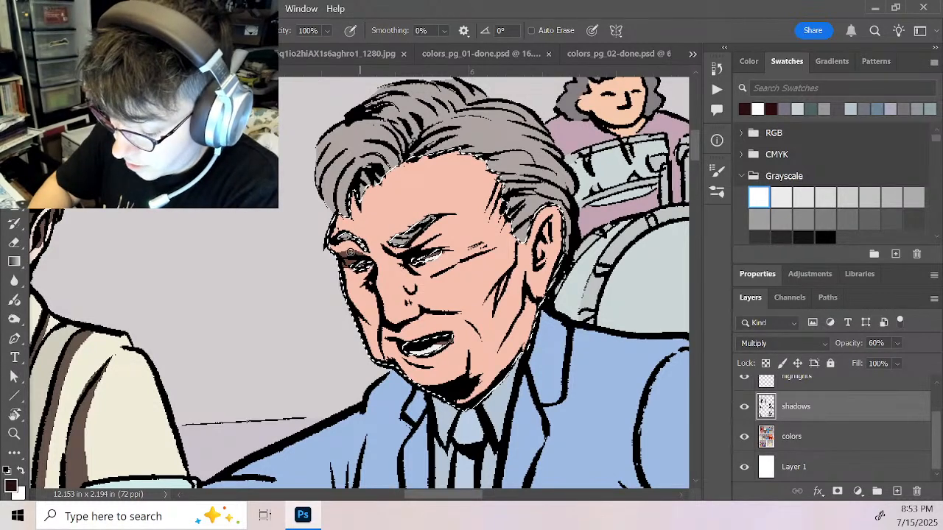
mouse_move(351, 252)
mouse_down()
mouse_move(336, 254)
mouse_move(367, 262)
mouse_up()
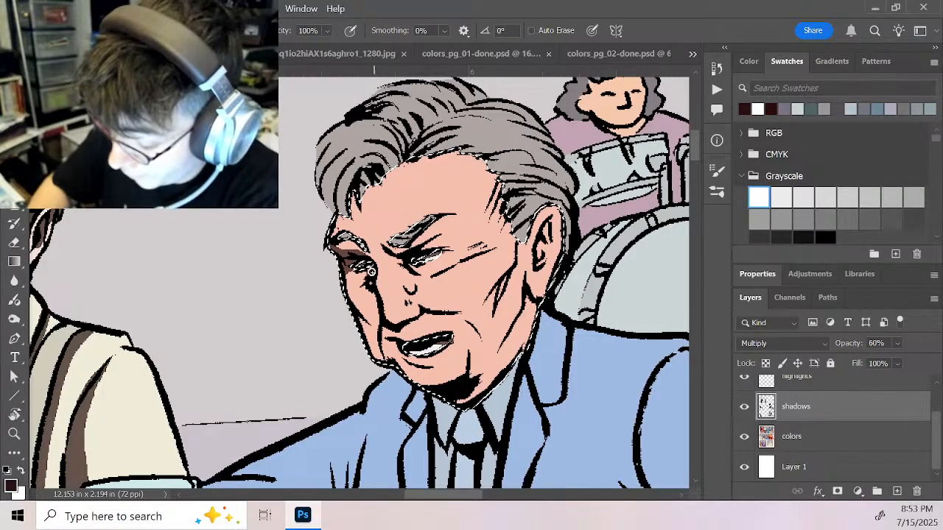
mouse_move(375, 295)
mouse_down()
mouse_move(351, 303)
mouse_move(376, 324)
mouse_move(375, 274)
mouse_move(359, 287)
mouse_move(381, 266)
mouse_up()
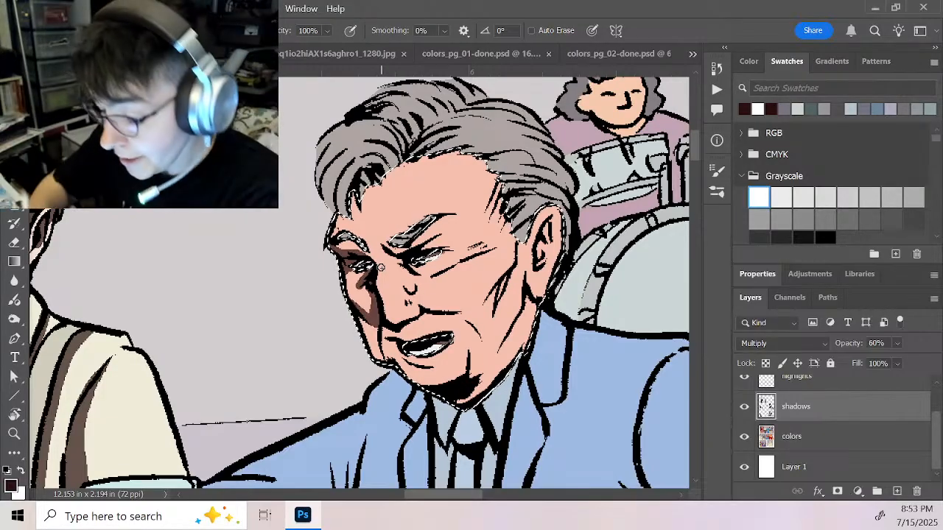
drag(368, 255, 362, 271)
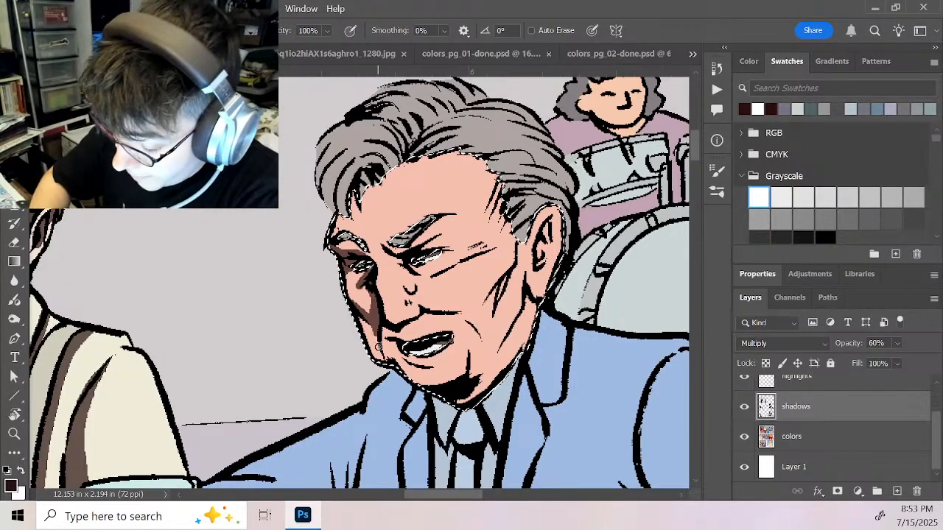
mouse_move(377, 328)
mouse_down()
mouse_move(382, 353)
mouse_move(383, 328)
mouse_up()
mouse_move(383, 329)
mouse_down()
mouse_move(405, 327)
mouse_move(390, 336)
mouse_move(420, 323)
mouse_move(420, 309)
mouse_move(394, 334)
mouse_move(380, 318)
mouse_move(420, 312)
mouse_move(413, 280)
mouse_up()
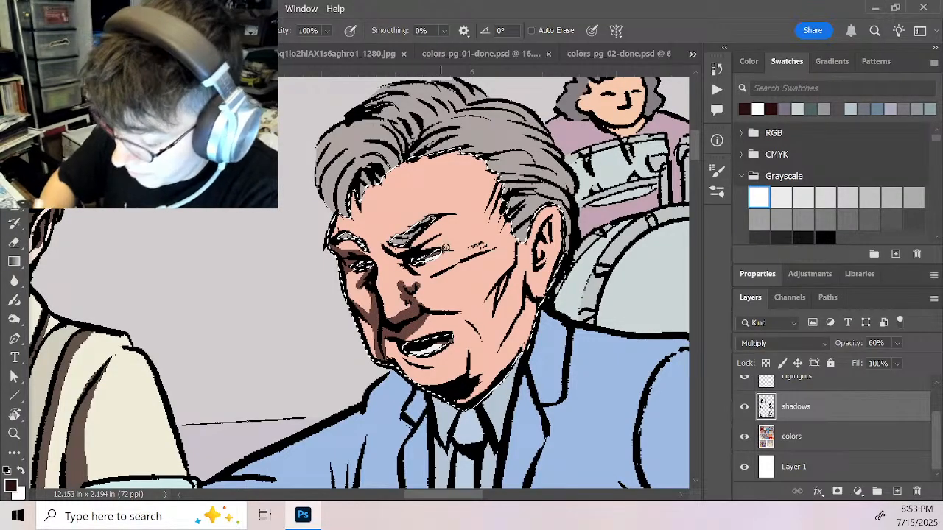
Paint dark shadow along the grey-haired man's hairline, brow, near eye socket and temple
mouse_move(352, 193)
mouse_down()
mouse_move(358, 223)
mouse_move(372, 184)
mouse_move(398, 168)
mouse_move(349, 204)
mouse_up()
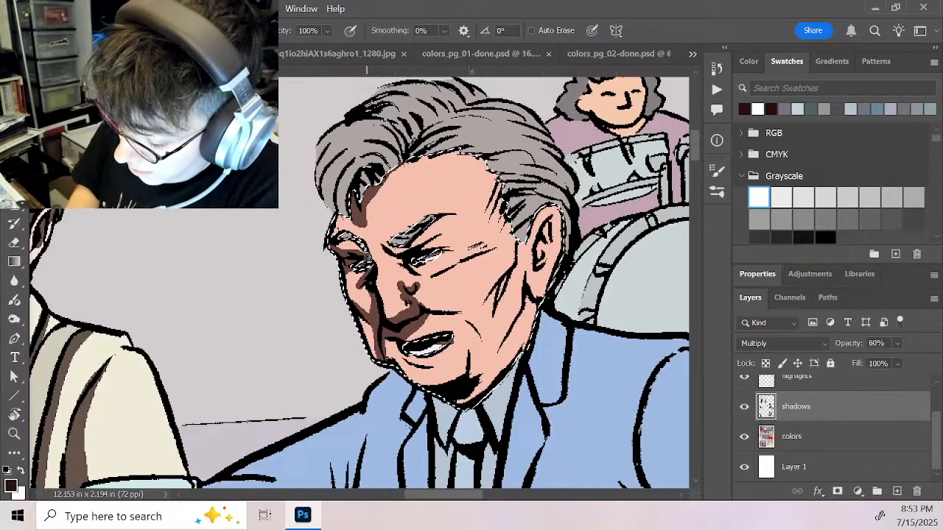
mouse_move(366, 254)
mouse_down()
mouse_move(420, 249)
mouse_move(384, 260)
mouse_move(403, 264)
mouse_move(397, 280)
mouse_move(410, 268)
mouse_move(402, 289)
mouse_move(406, 274)
mouse_move(435, 268)
mouse_move(457, 248)
mouse_move(446, 241)
mouse_move(477, 238)
mouse_move(450, 254)
mouse_move(483, 240)
mouse_move(460, 230)
mouse_move(397, 246)
mouse_move(386, 237)
mouse_move(379, 229)
mouse_move(402, 168)
mouse_up()
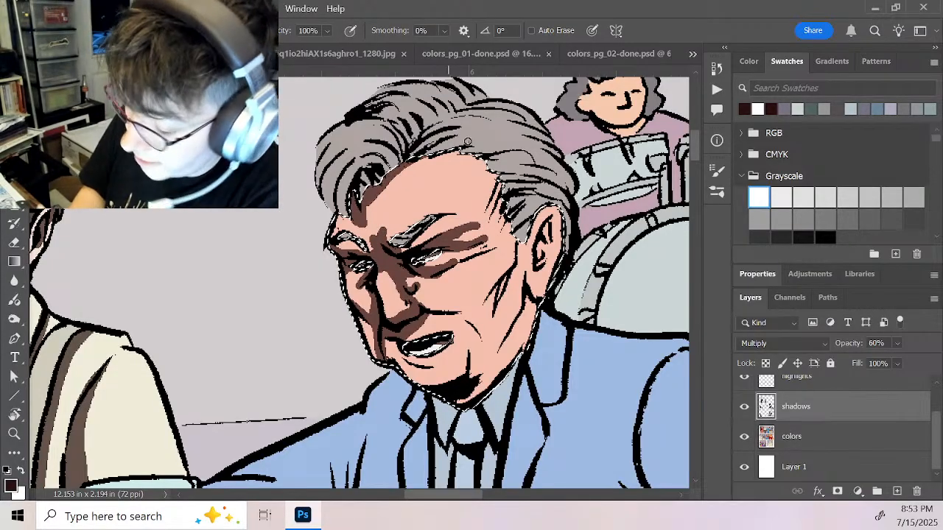
mouse_move(472, 156)
mouse_down()
mouse_move(497, 179)
mouse_move(491, 170)
mouse_move(470, 252)
mouse_move(490, 180)
mouse_move(482, 167)
mouse_move(483, 223)
mouse_move(496, 201)
mouse_move(480, 221)
mouse_move(500, 213)
mouse_move(508, 237)
mouse_move(499, 226)
mouse_move(450, 266)
mouse_move(477, 251)
mouse_move(470, 244)
mouse_move(503, 232)
mouse_move(467, 255)
mouse_move(508, 232)
mouse_move(464, 257)
mouse_move(518, 243)
mouse_move(507, 244)
mouse_move(512, 266)
mouse_move(532, 214)
mouse_up()
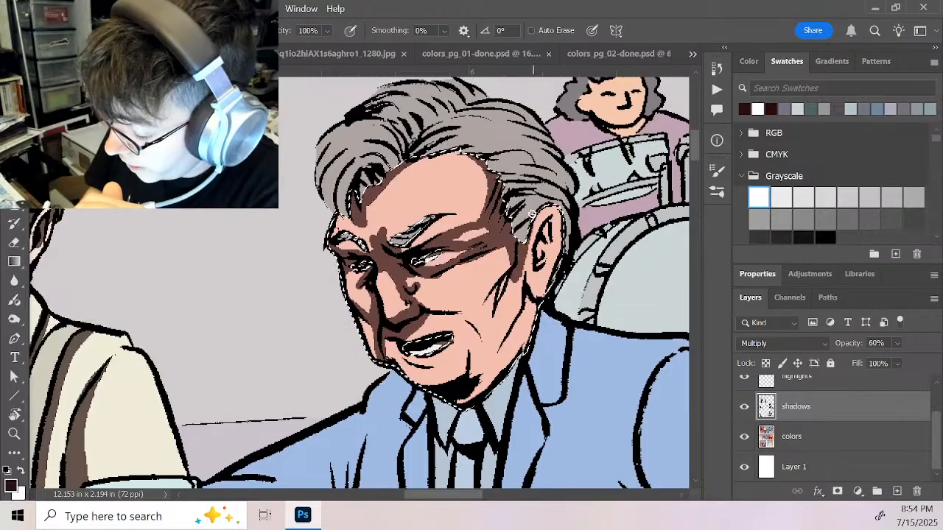
drag(472, 225, 478, 217)
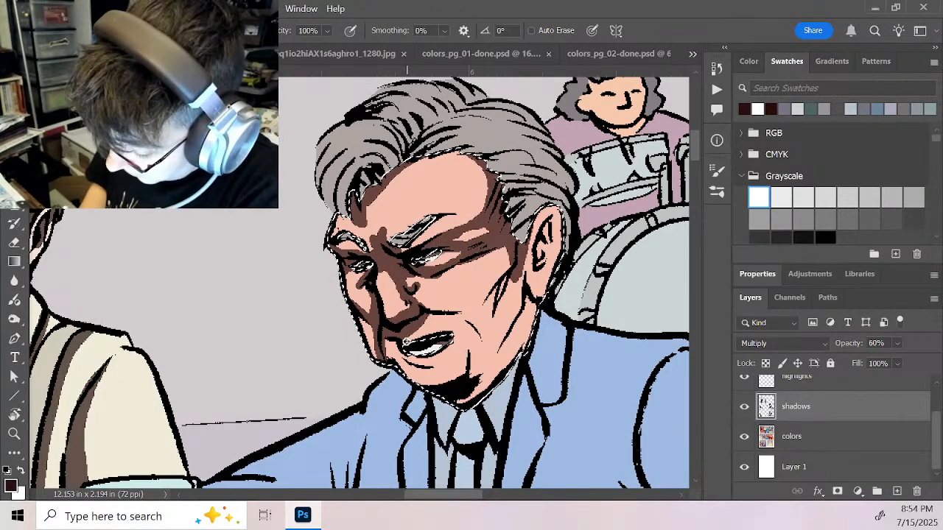
Paint dark shadow around the grey-haired man's mouth and chin, down the near cheek and jaw, and inside the ear
mouse_move(413, 343)
mouse_down()
mouse_move(406, 336)
mouse_move(456, 339)
mouse_up()
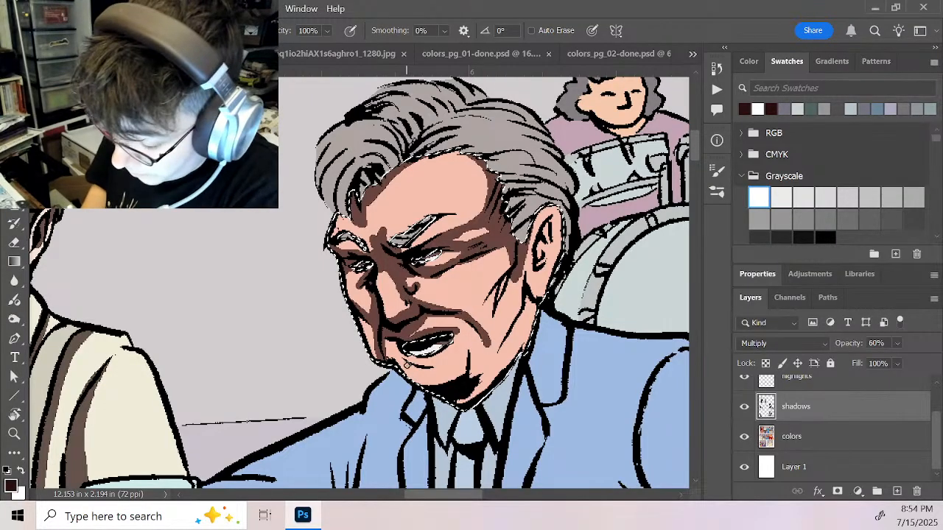
mouse_move(395, 343)
mouse_down()
mouse_move(398, 365)
mouse_move(441, 365)
mouse_move(402, 365)
mouse_move(418, 385)
mouse_move(429, 388)
mouse_move(427, 369)
mouse_move(457, 382)
mouse_move(469, 370)
mouse_move(436, 365)
mouse_move(450, 357)
mouse_move(472, 358)
mouse_move(463, 383)
mouse_move(470, 349)
mouse_move(486, 390)
mouse_up()
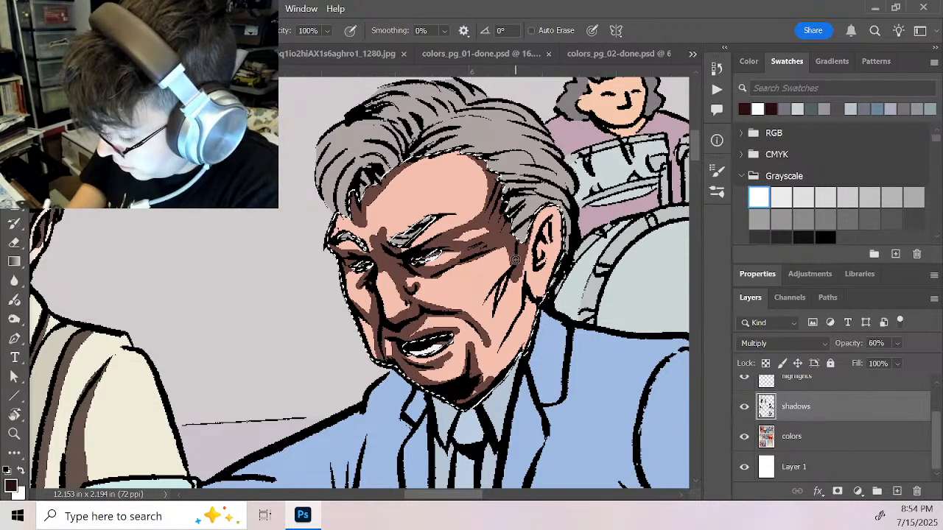
mouse_move(516, 259)
mouse_down()
mouse_move(485, 305)
mouse_move(506, 279)
mouse_move(492, 322)
mouse_move(523, 259)
mouse_move(503, 334)
mouse_move(485, 314)
mouse_move(495, 349)
mouse_move(527, 279)
mouse_move(503, 337)
mouse_move(487, 342)
mouse_move(480, 328)
mouse_move(477, 385)
mouse_move(531, 299)
mouse_move(486, 384)
mouse_move(538, 315)
mouse_move(483, 382)
mouse_up()
mouse_move(528, 235)
mouse_down()
mouse_move(529, 274)
mouse_move(552, 221)
mouse_up()
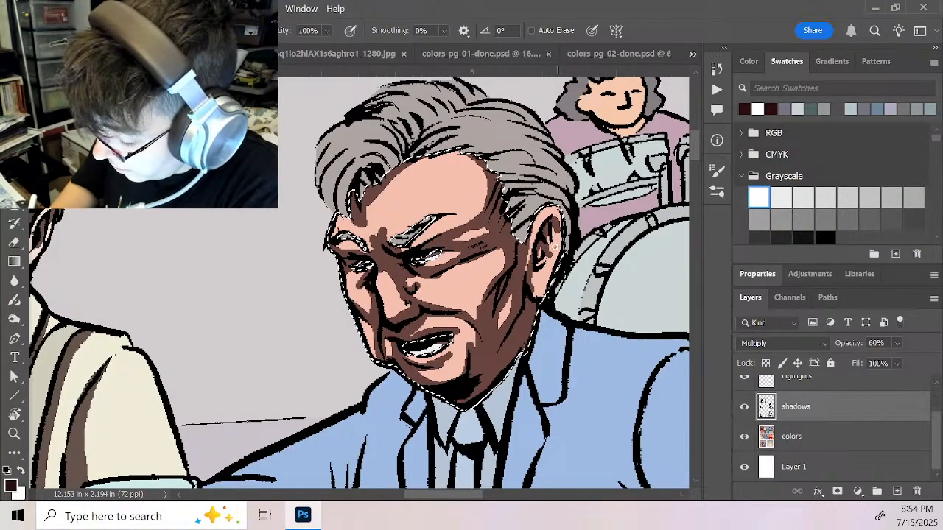
Extend the dark shadow inside the grey-haired man's ear and down along the earlobe
drag(541, 264, 545, 238)
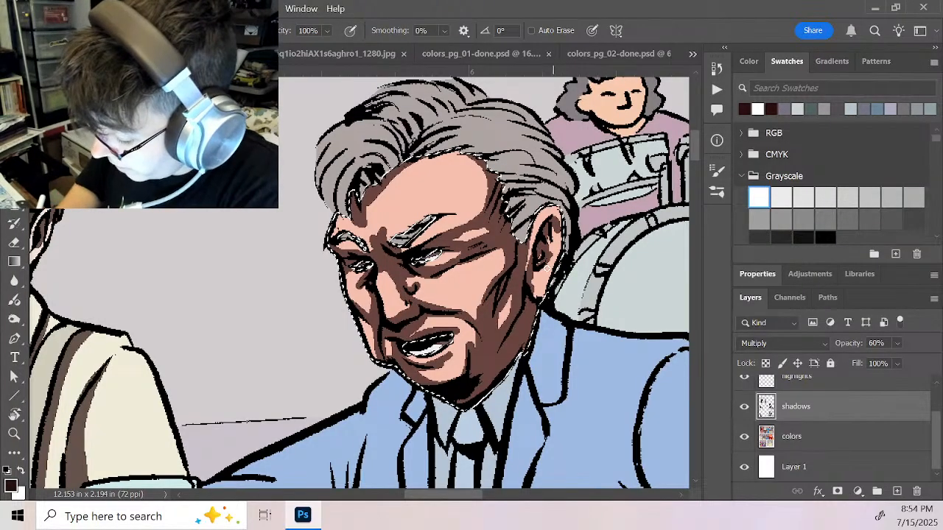
drag(538, 272, 539, 299)
drag(564, 224, 542, 296)
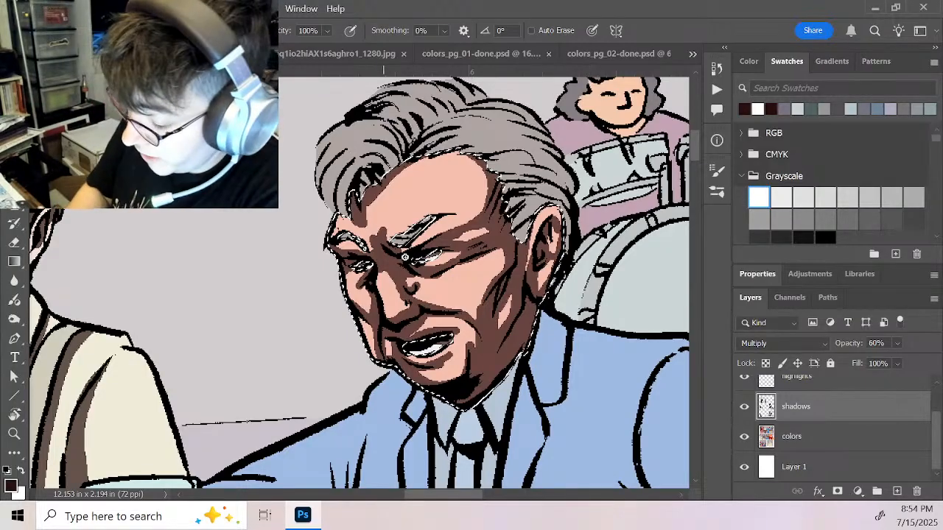
Trim the shadow under the grey-haired man's near eye with white, and touch up the shadow by the nostril with the dark color
key(x)
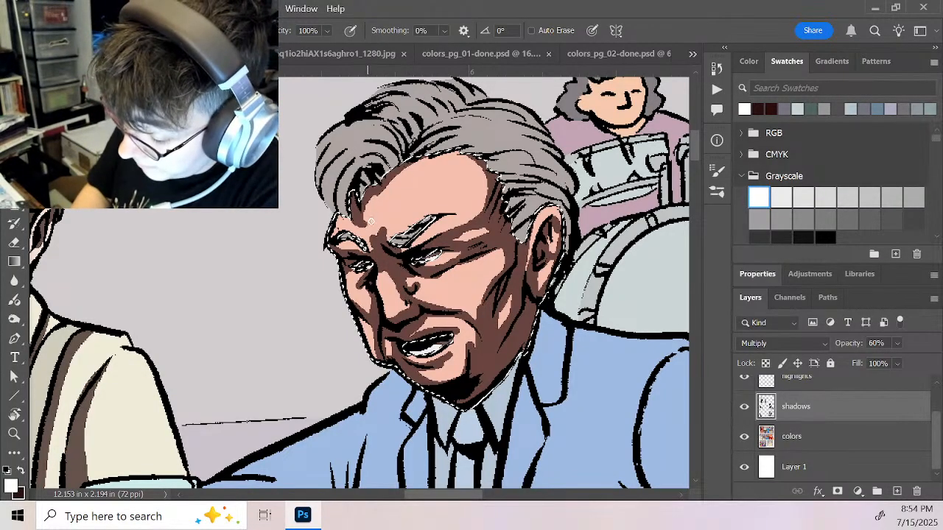
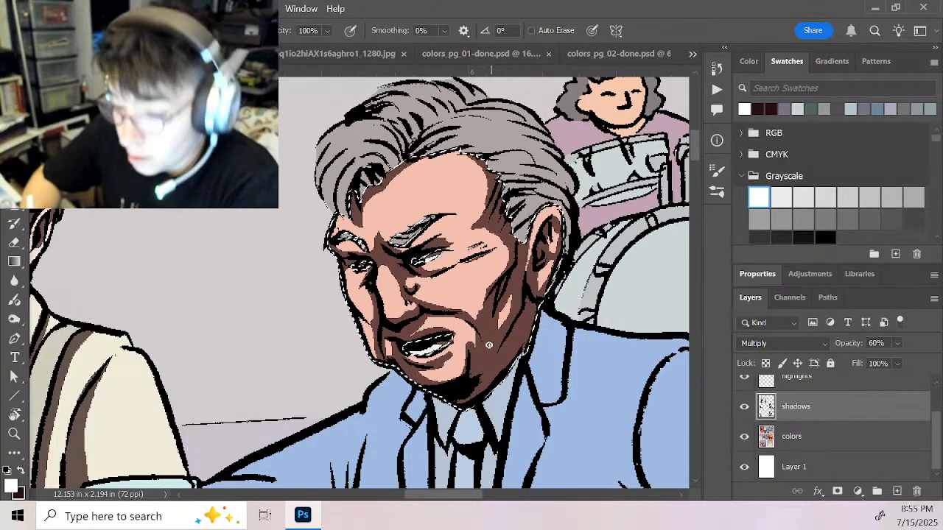
key(x)
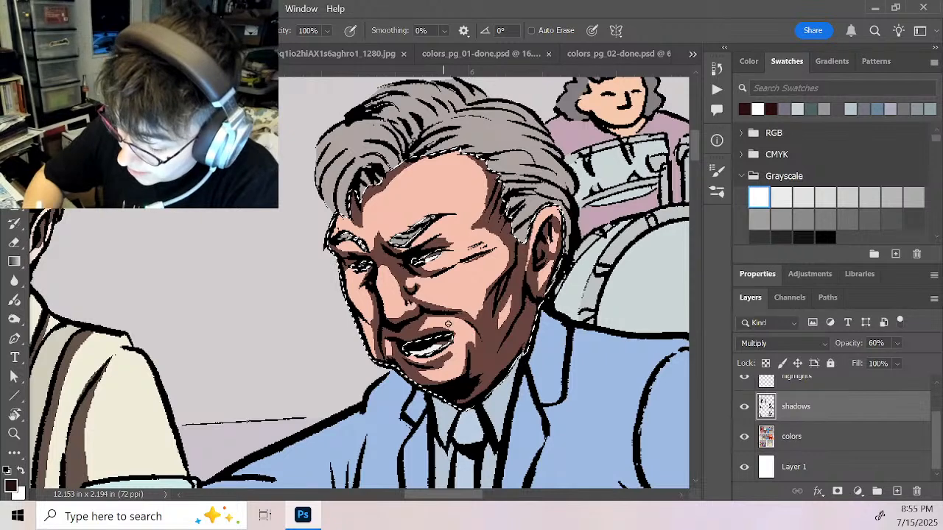
key(x)
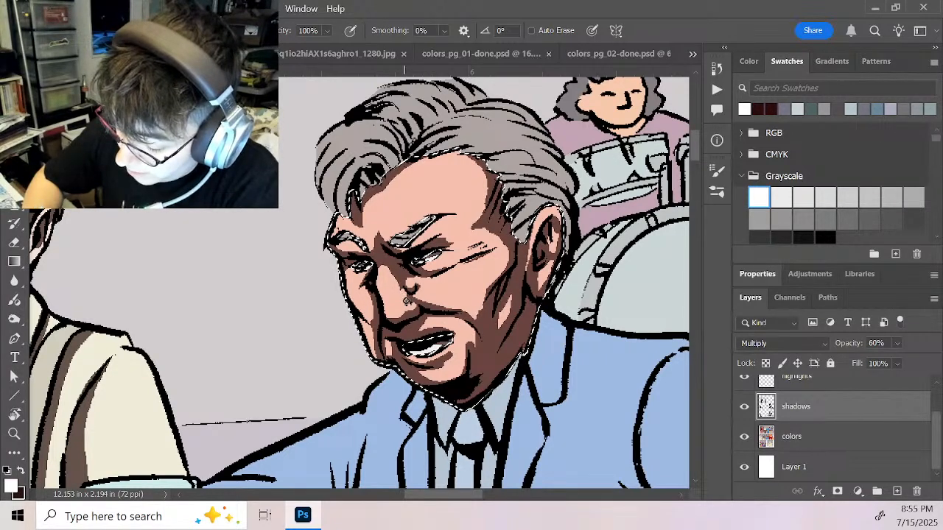
key(x)
drag(405, 302, 411, 303)
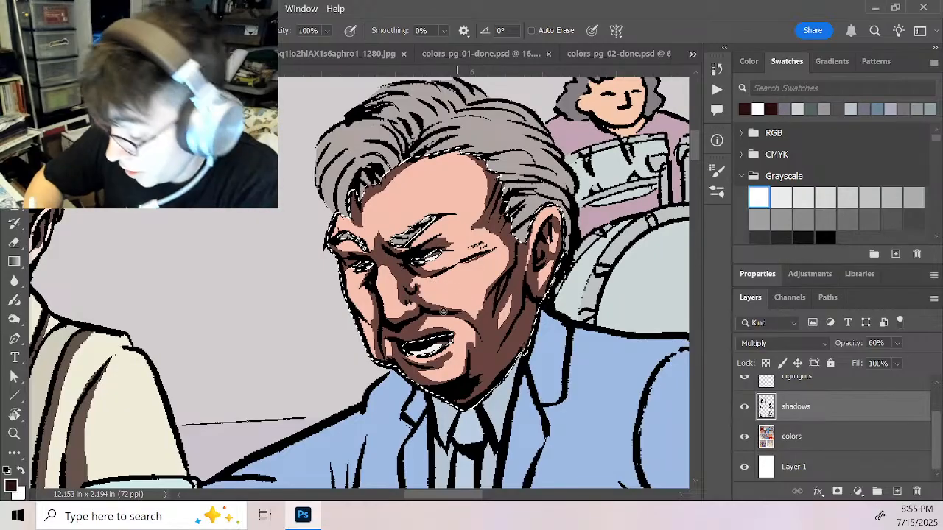
Refine the shadow beside the grey-haired man's mouth fold and near cheek, and trim the ear shadow with white
key(x)
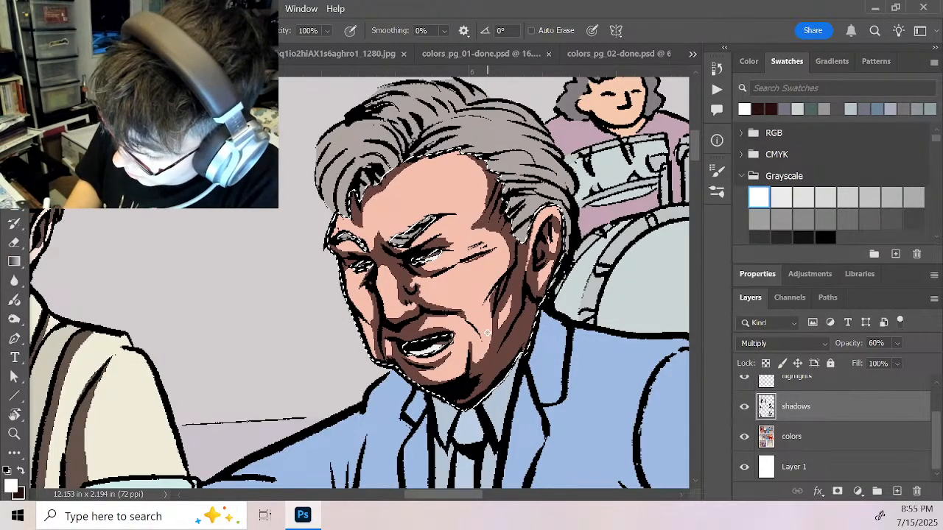
key(x)
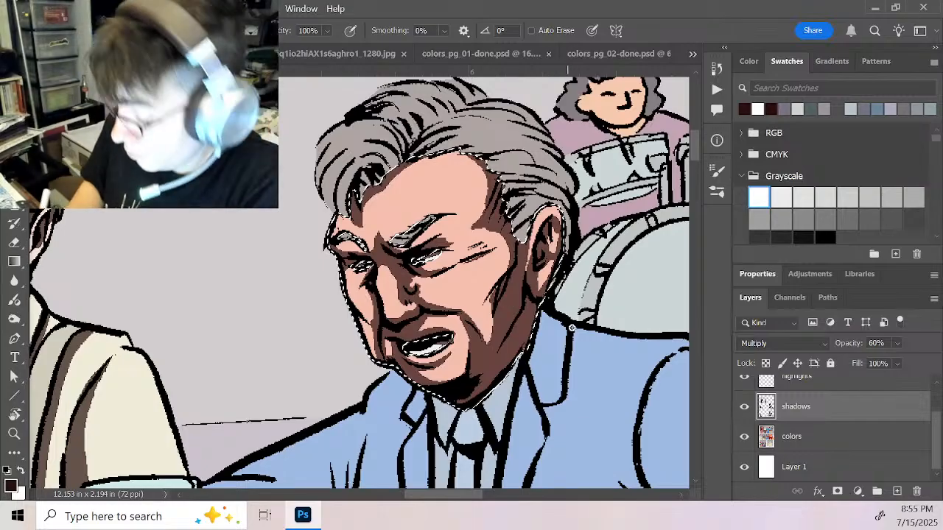
key(x)
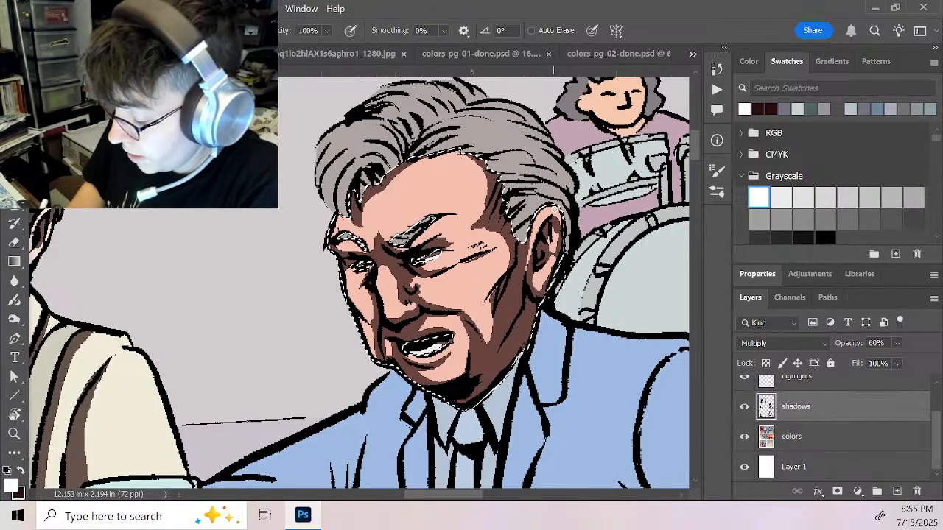
drag(554, 214, 559, 250)
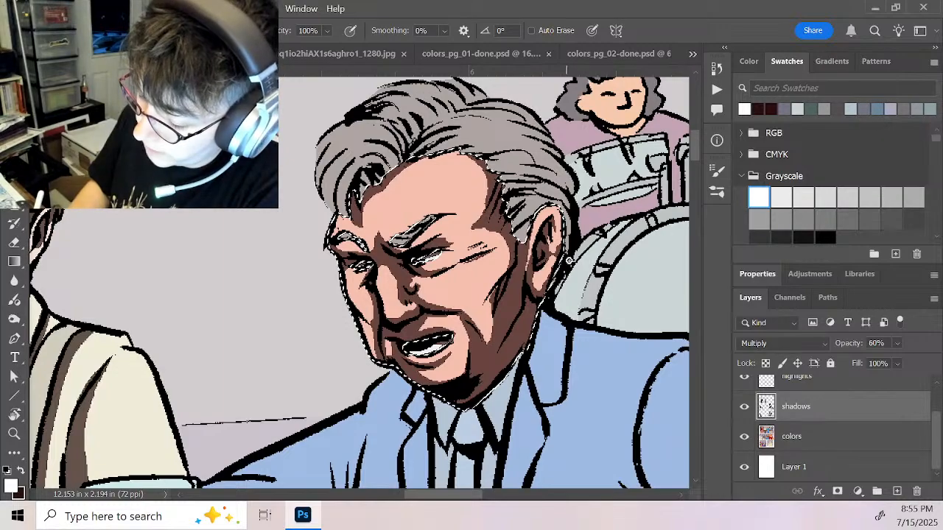
Paint over all the shadows on the grey-haired man's face and ear in white with a larger brush to clear them
key(z)
alt+click(481, 286)
alt+click(482, 288)
alt+click(521, 317)
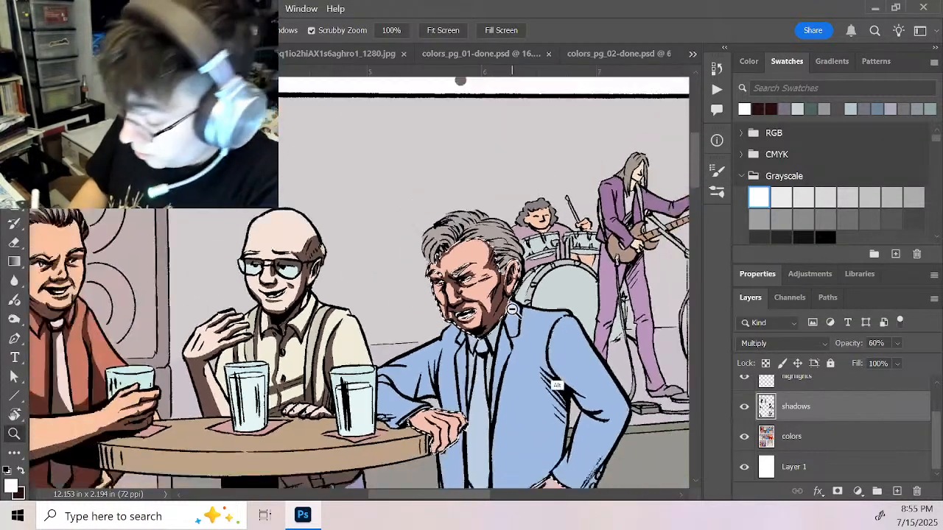
click(498, 302)
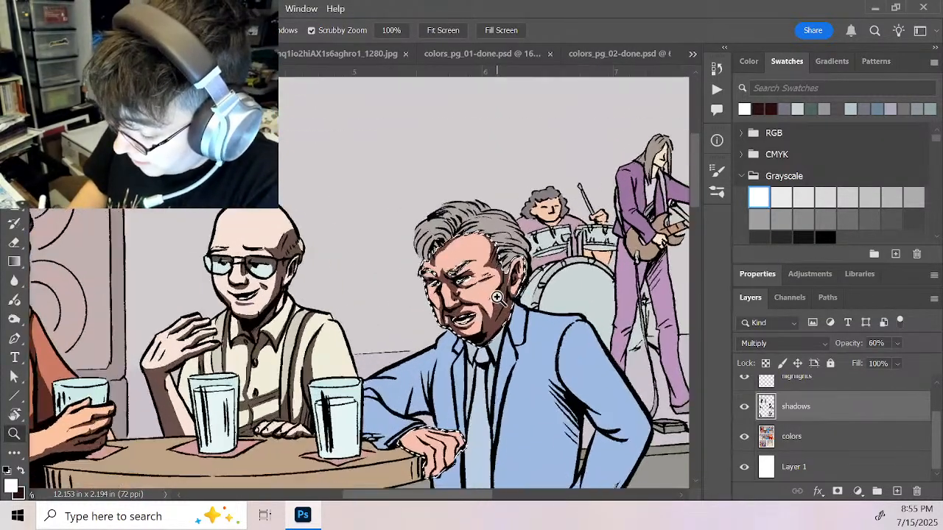
click(499, 305)
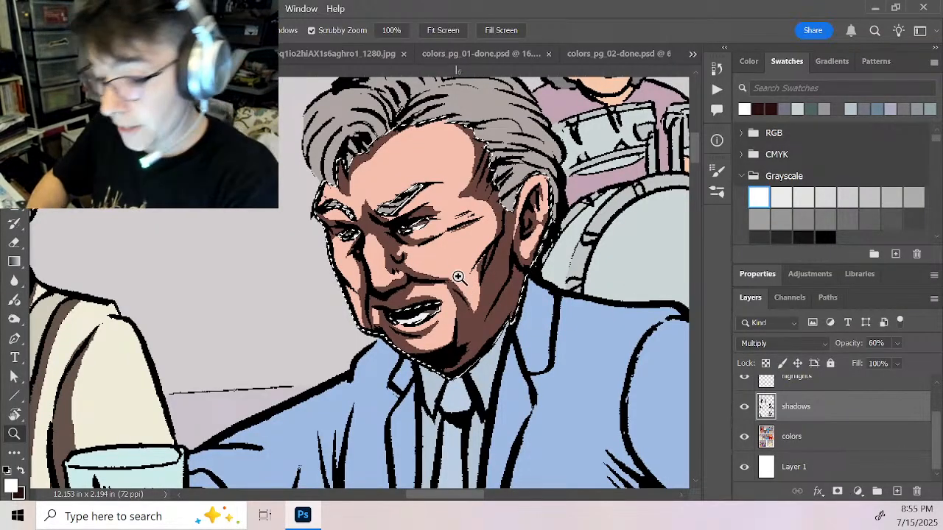
key(b)
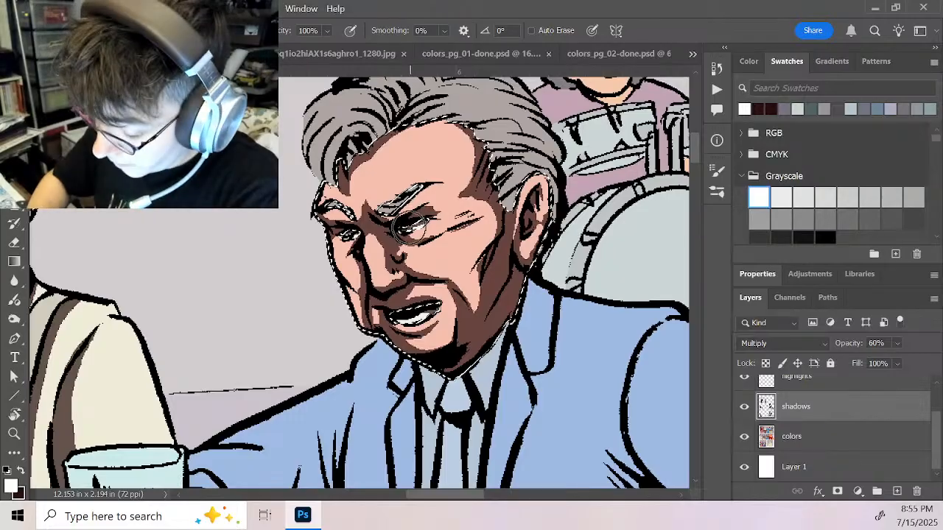
mouse_move(366, 332)
mouse_down()
mouse_move(337, 262)
mouse_move(366, 153)
mouse_move(397, 139)
mouse_move(449, 262)
mouse_move(468, 221)
mouse_move(499, 271)
mouse_move(516, 216)
mouse_up()
key(ctrl+z)
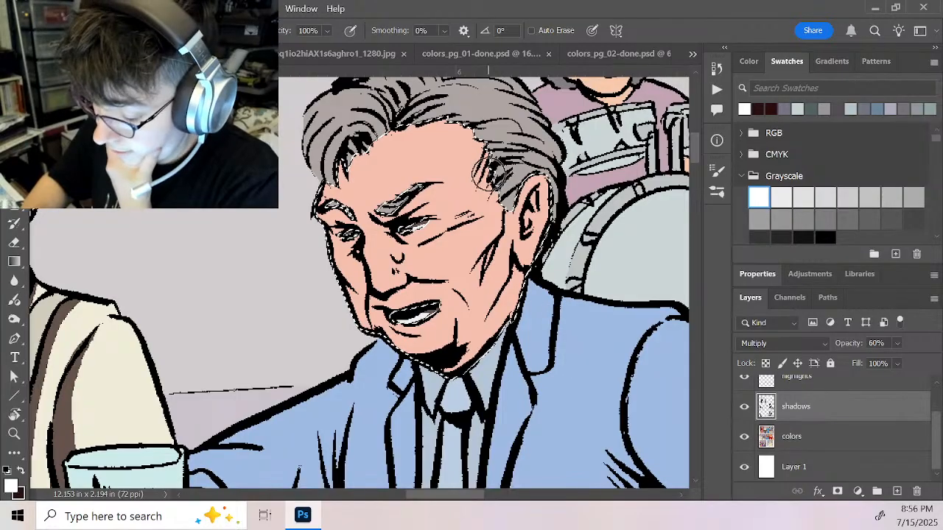
mouse_move(489, 175)
mouse_down()
mouse_move(534, 172)
mouse_move(536, 203)
mouse_move(541, 190)
mouse_move(560, 198)
mouse_move(546, 205)
mouse_up()
Examine the shading of the characters across all panels of the whole comic page
key(z)
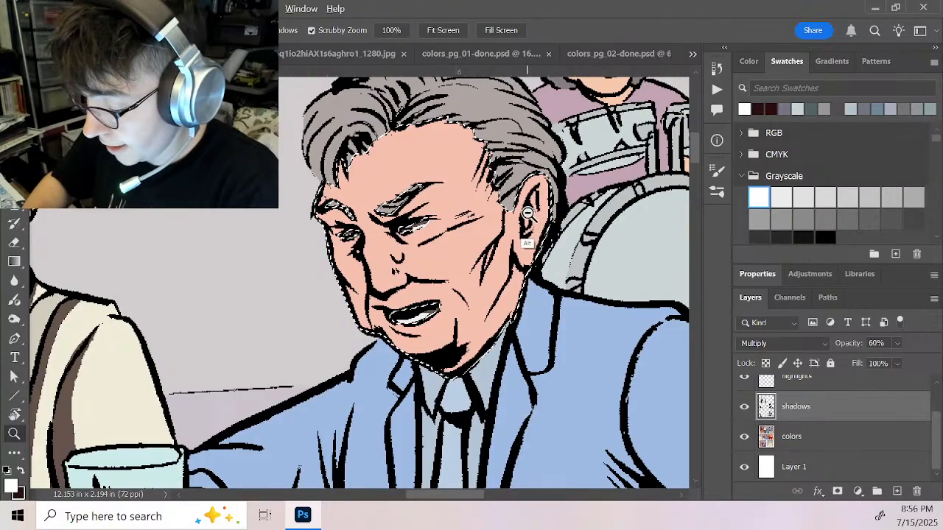
alt+click(555, 253)
alt+click(556, 253)
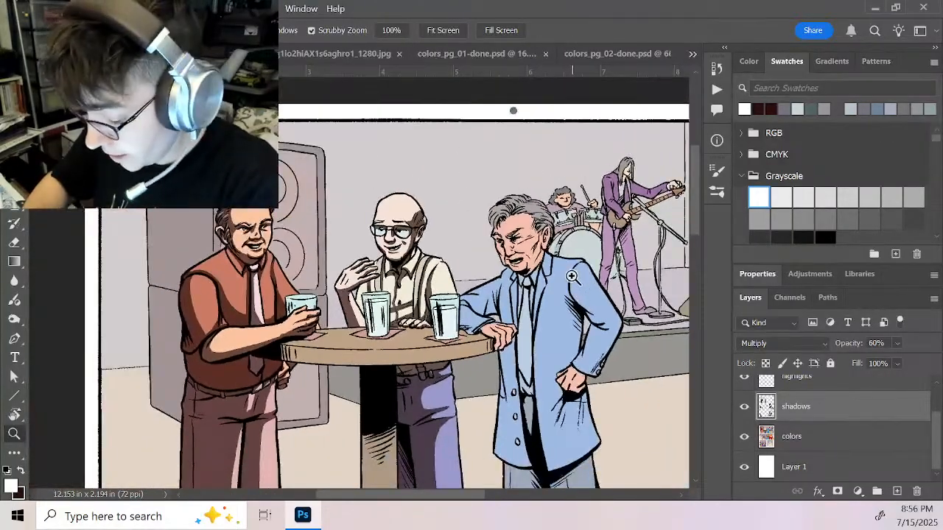
alt+click(569, 271)
alt+click(569, 272)
alt+click(586, 295)
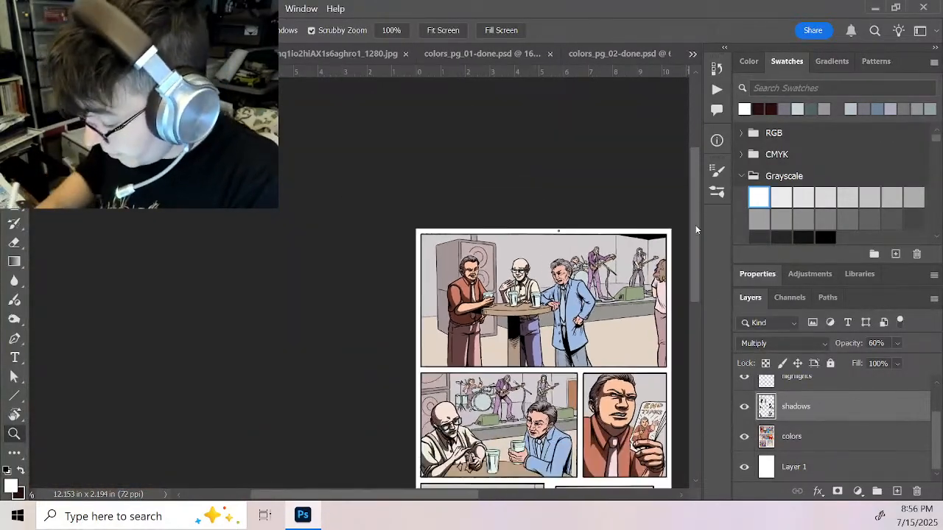
drag(696, 231, 694, 299)
drag(370, 497, 436, 512)
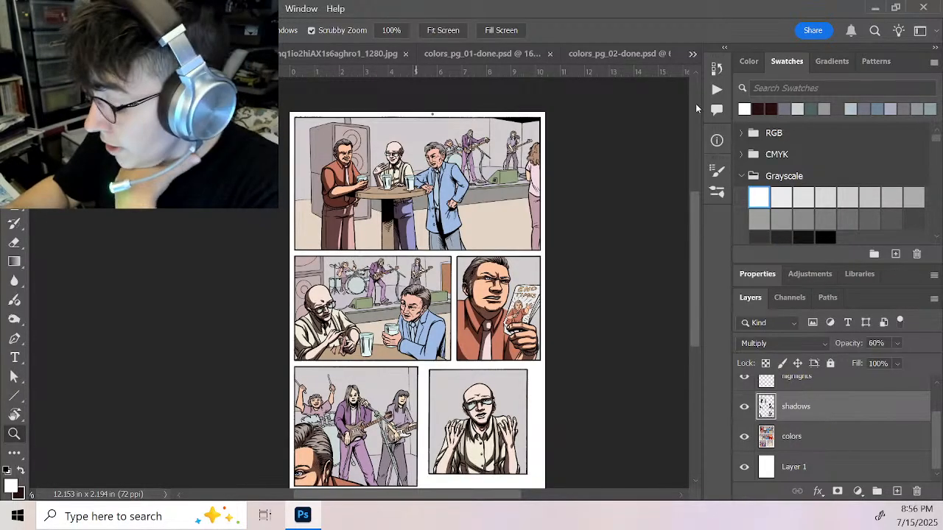
mouse_move(689, 208)
mouse_down()
mouse_move(693, 193)
mouse_move(694, 219)
mouse_up()
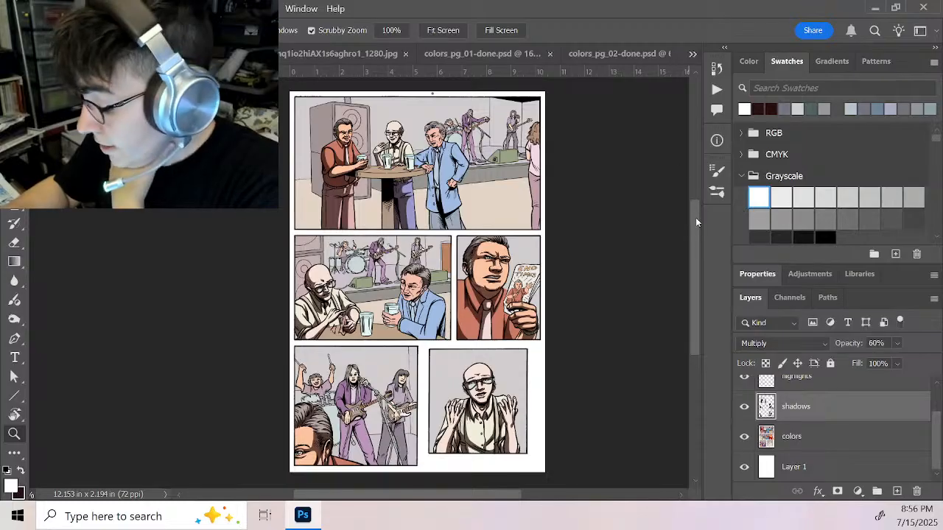
mouse_move(695, 217)
mouse_down()
mouse_move(698, 202)
mouse_move(695, 215)
mouse_up()
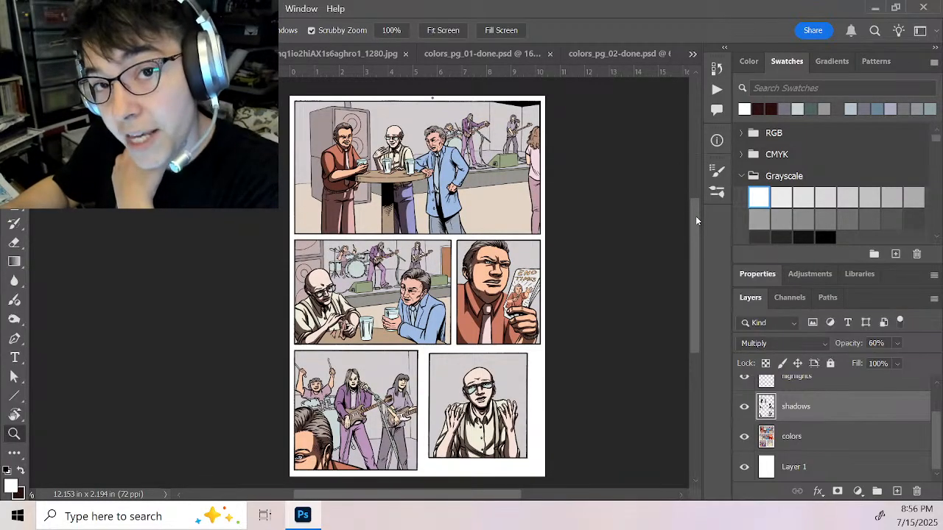